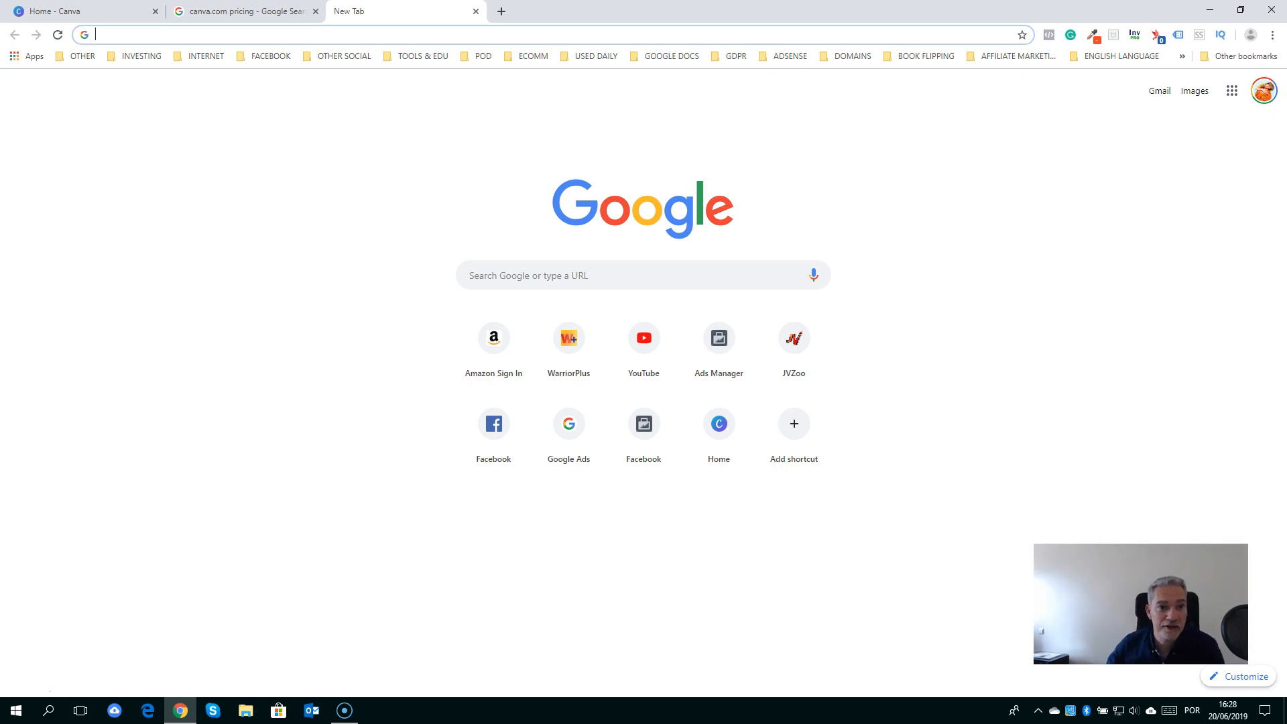
Review Canva's monthly price in the Google results for canva.com pricing and return to the Canva home page
left_click(53, 11)
left_click_drag(192, 35, 147, 37)
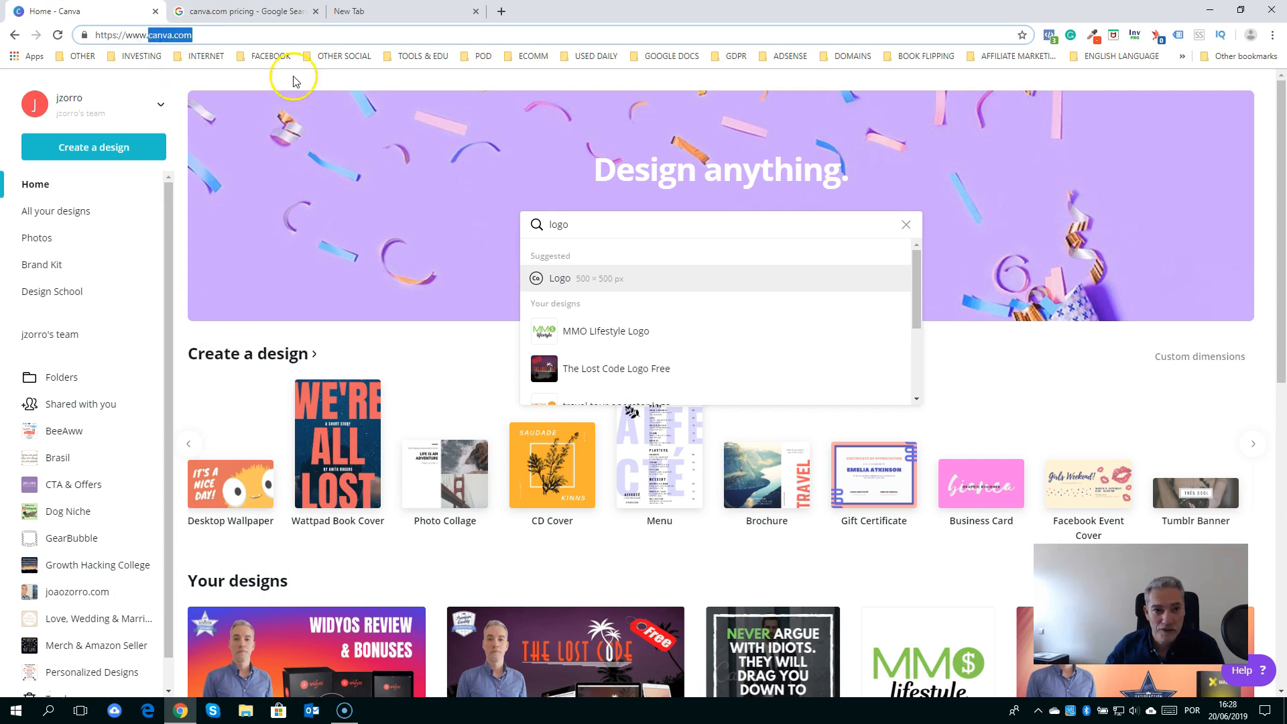
left_click(245, 11)
left_click_drag(115, 232, 142, 232)
left_click(172, 233)
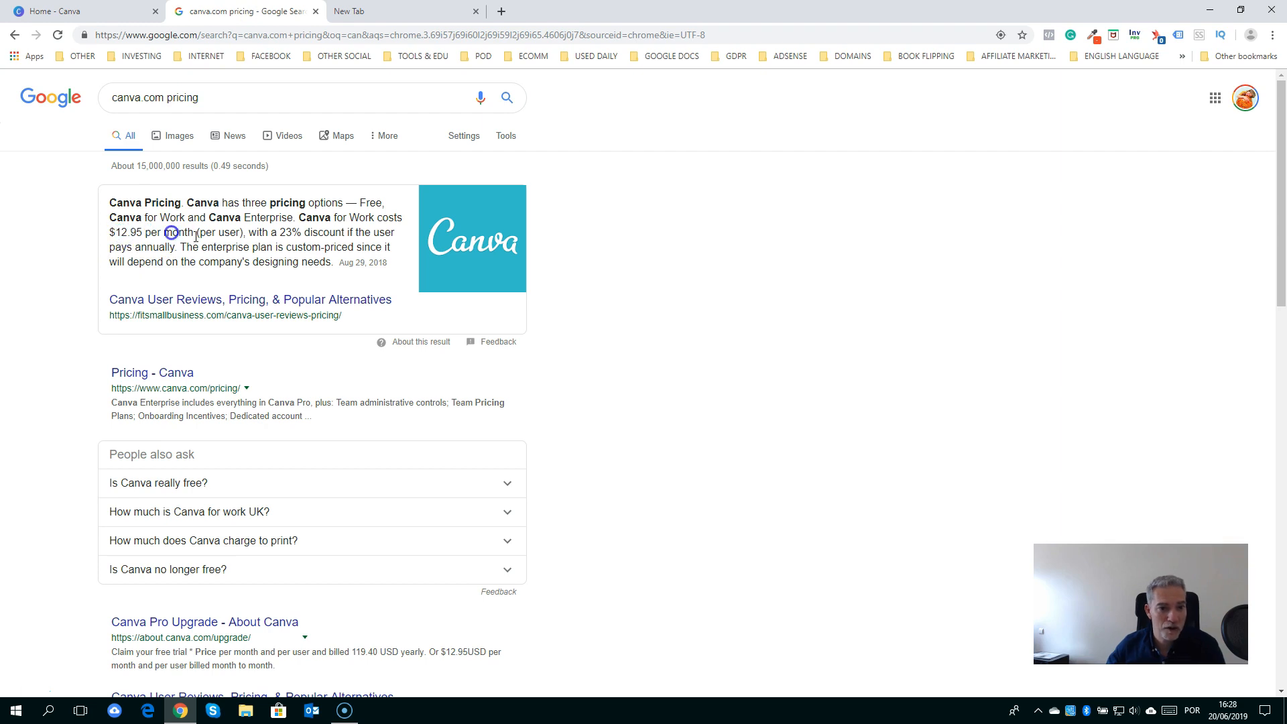
left_click(101, 11)
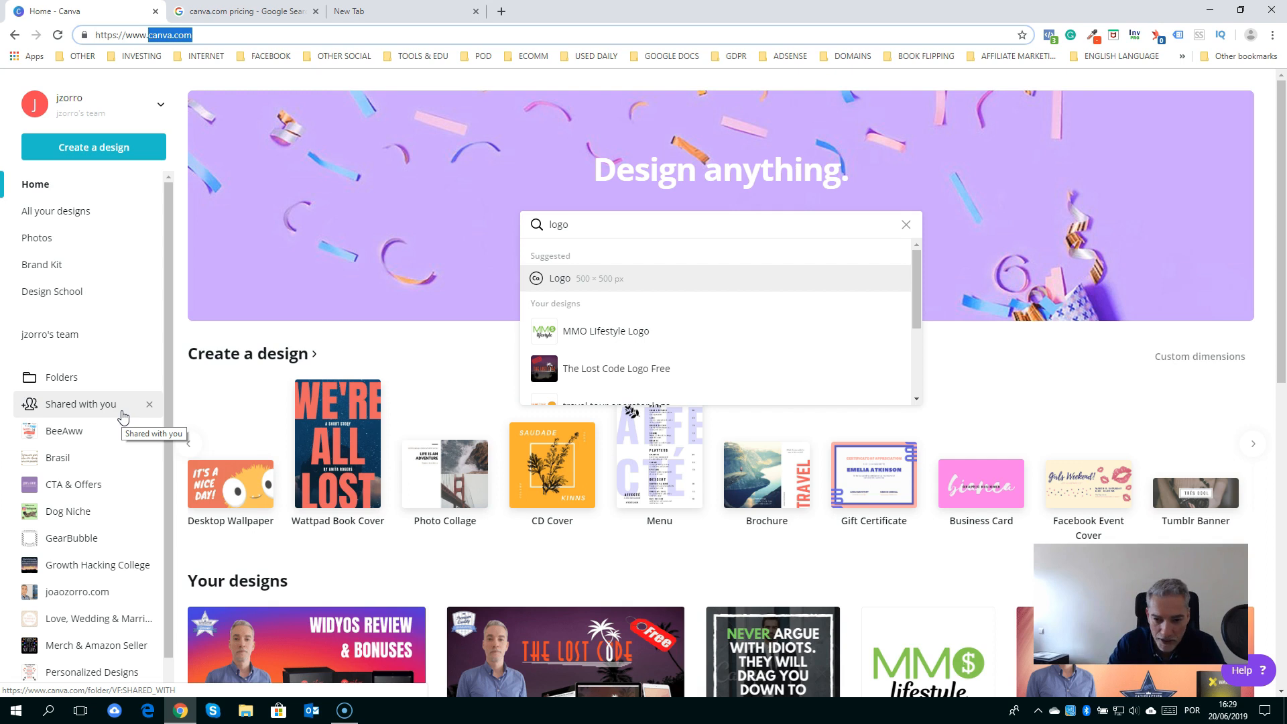
Look through the design types offered for creating a design on the Canva home page
left_click(215, 333)
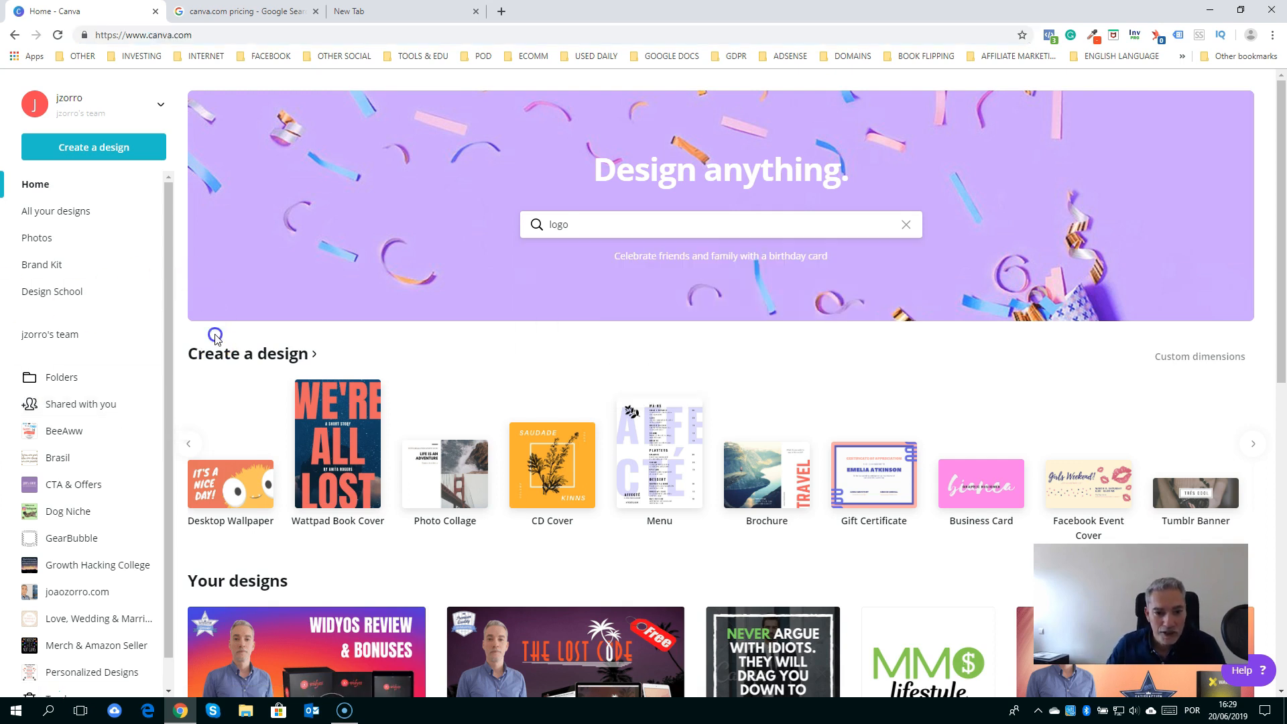
left_click(189, 445)
left_click(188, 445)
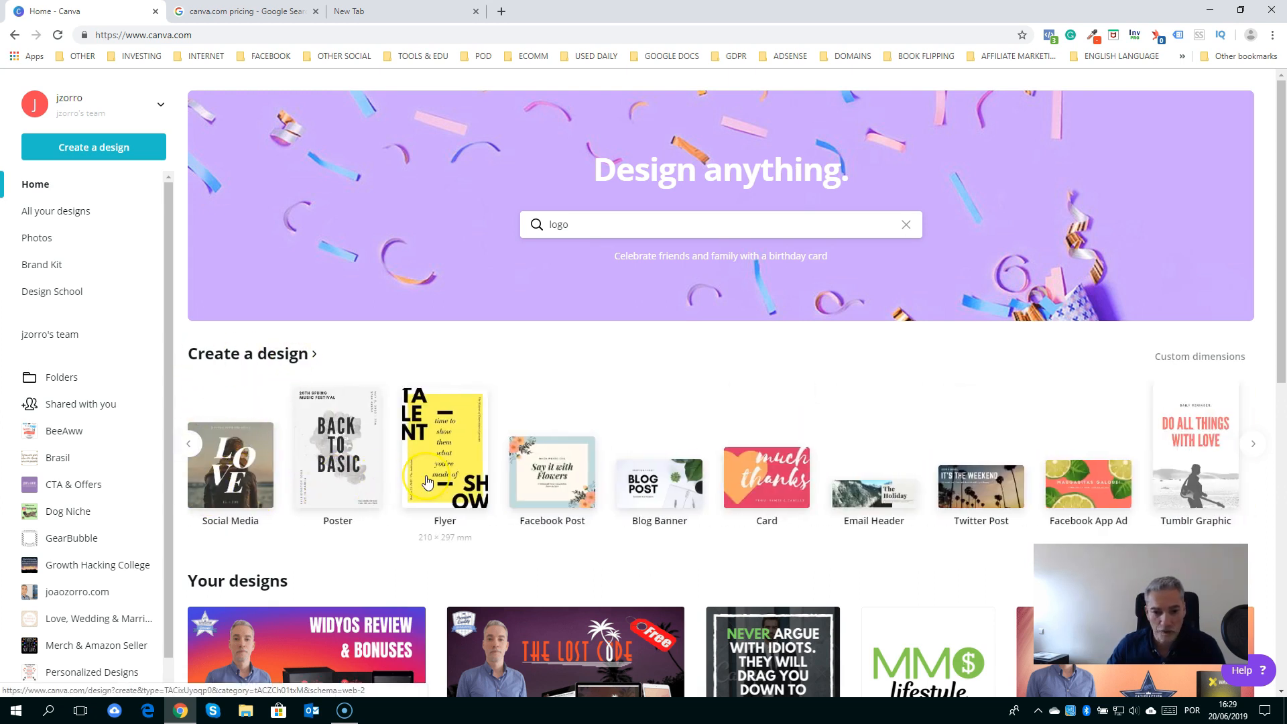
left_click(235, 491)
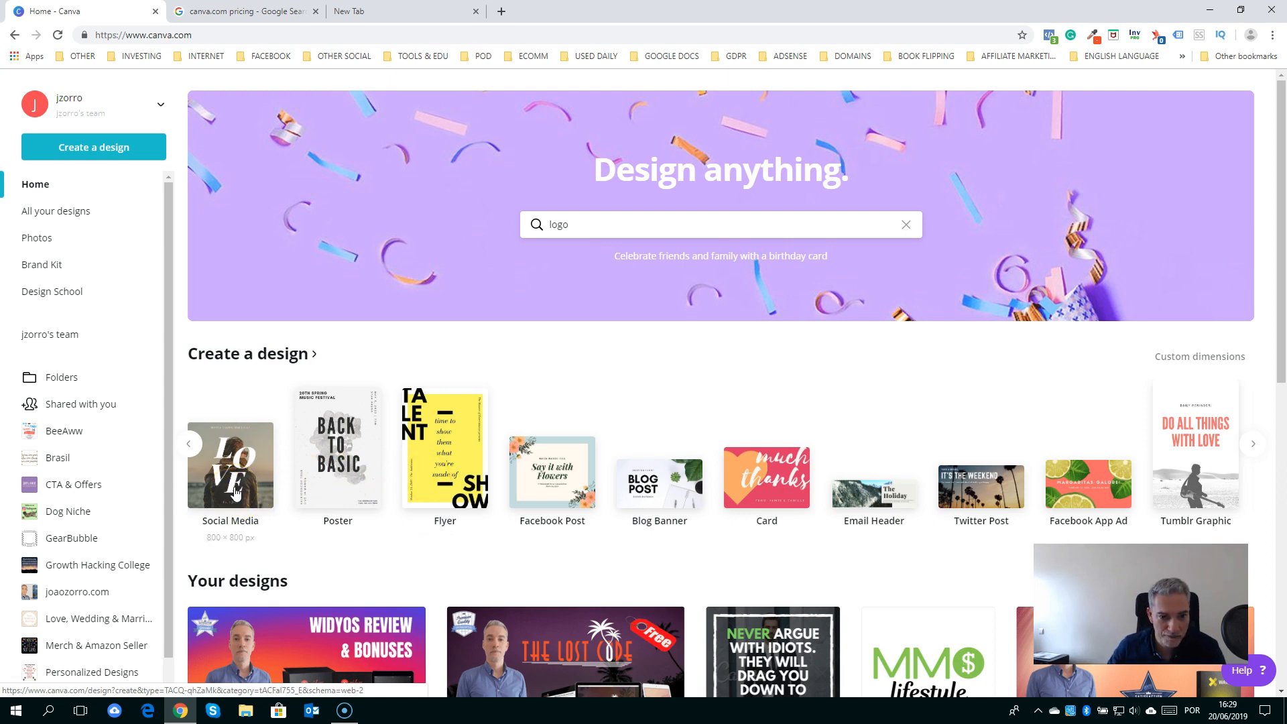
left_click(189, 444)
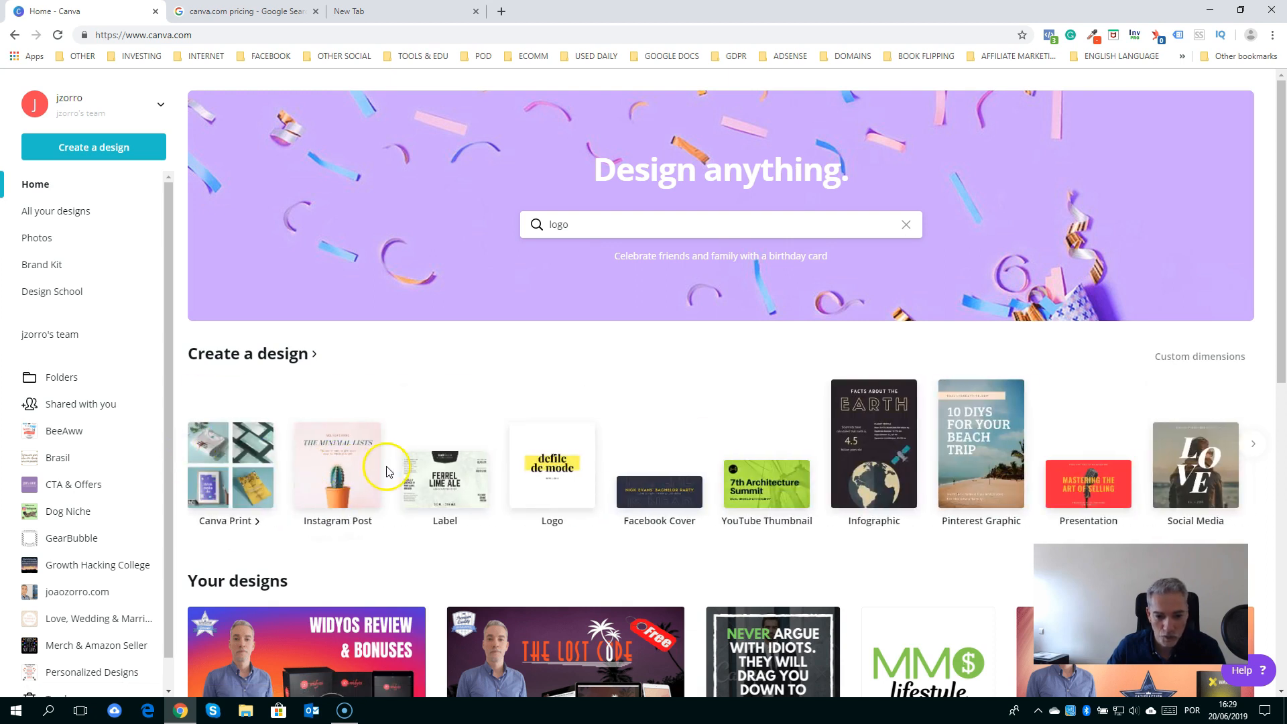
left_click(349, 454)
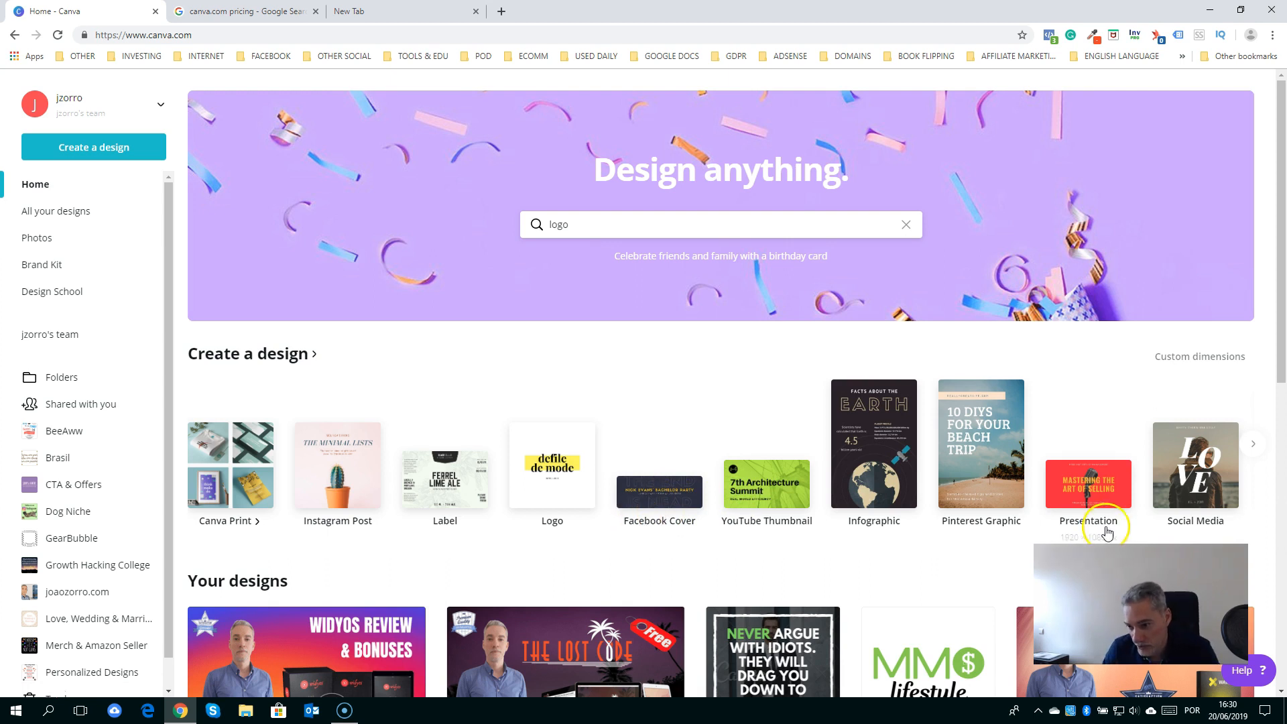
left_click(1254, 446)
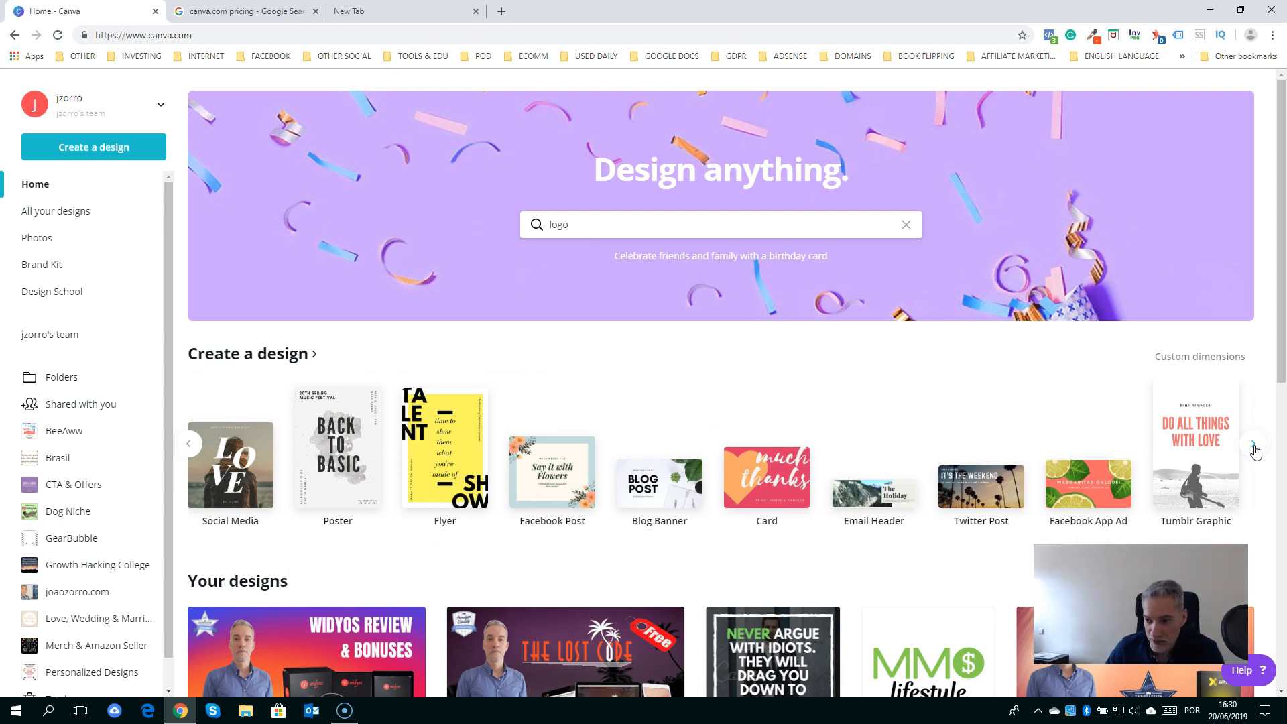
left_click(1253, 446)
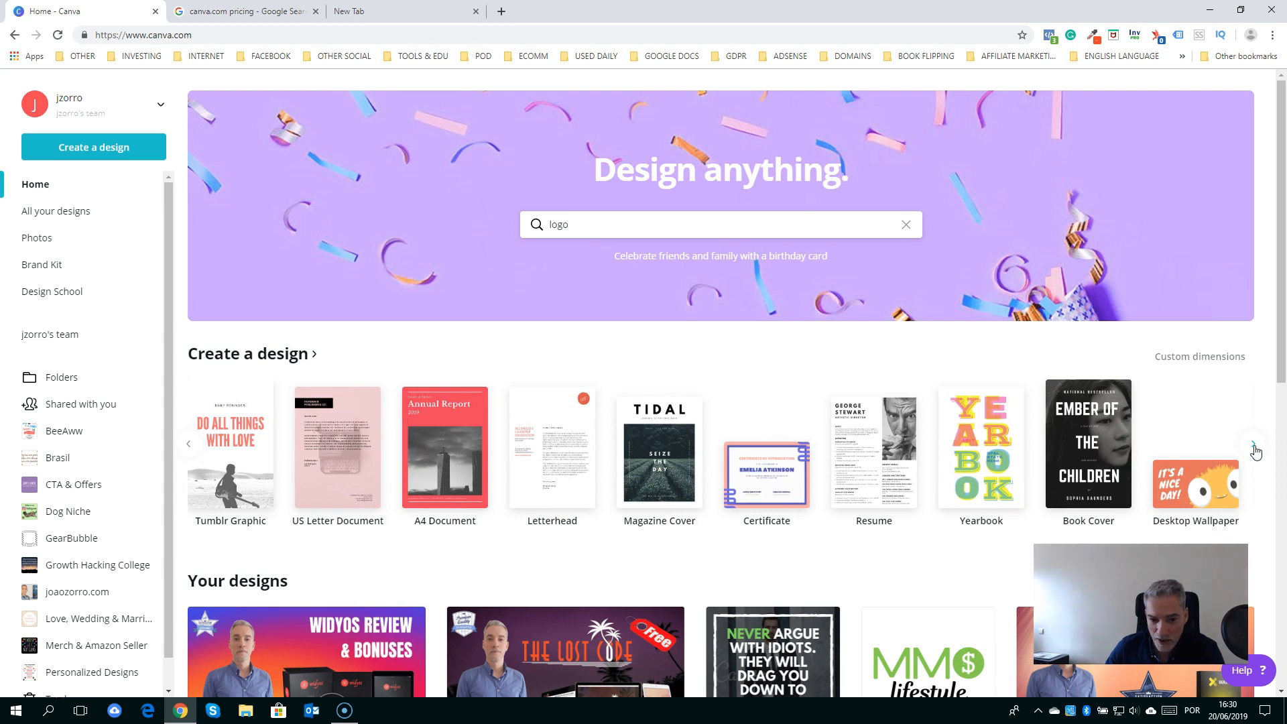
left_click(1254, 445)
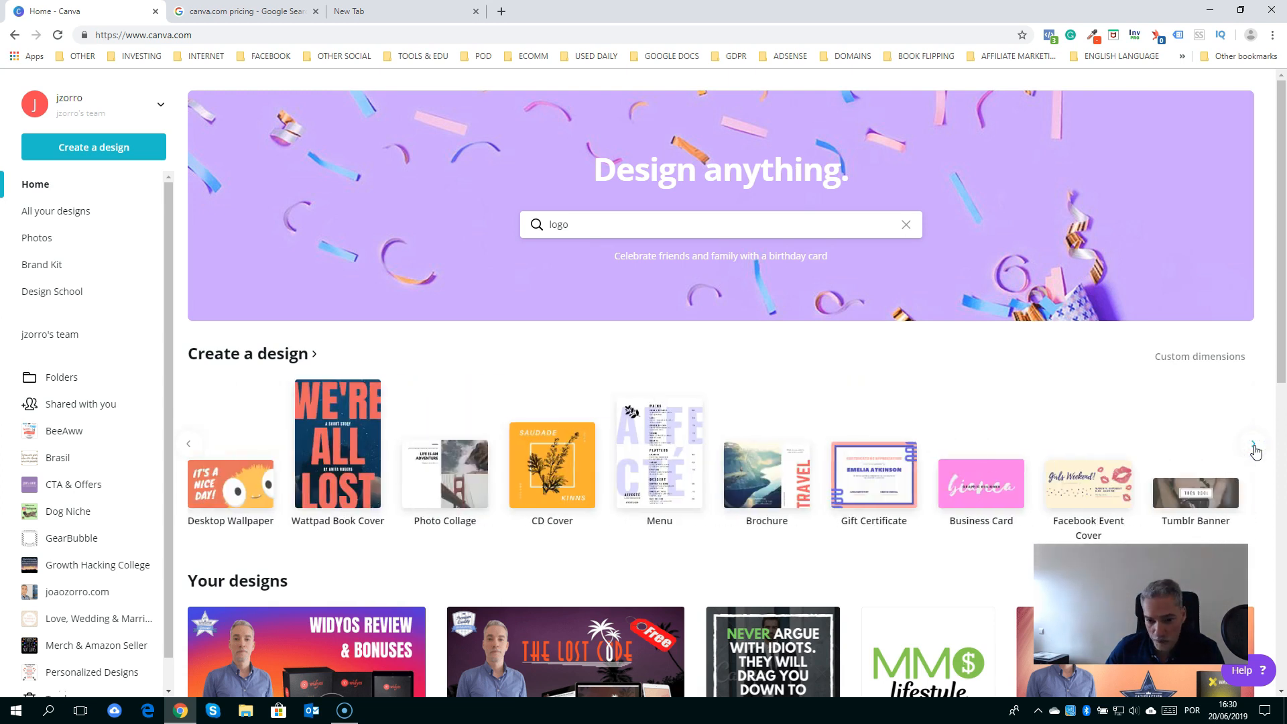
Search the design types for "logo" and create a new 500 × 500 px Logo design
left_click(617, 222)
key("BackSpace")
key("BackSpace")
key("BackSpace")
key("BackSpace")
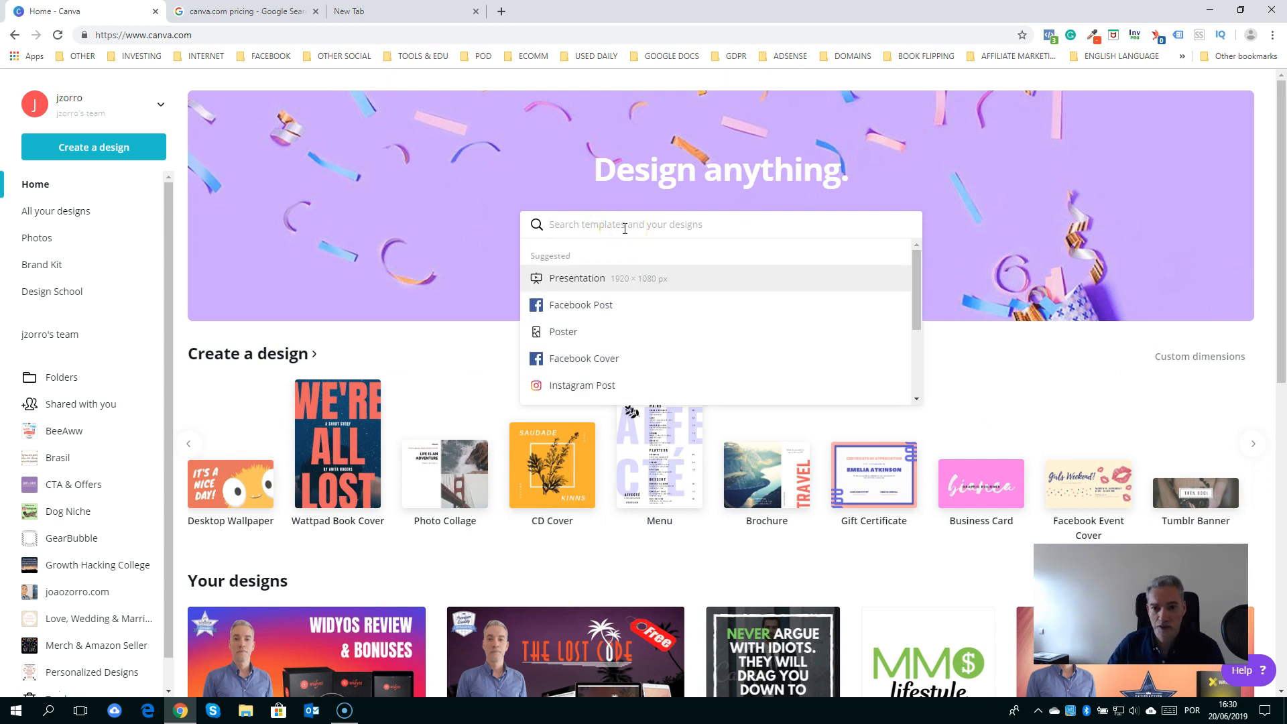
type("logo")
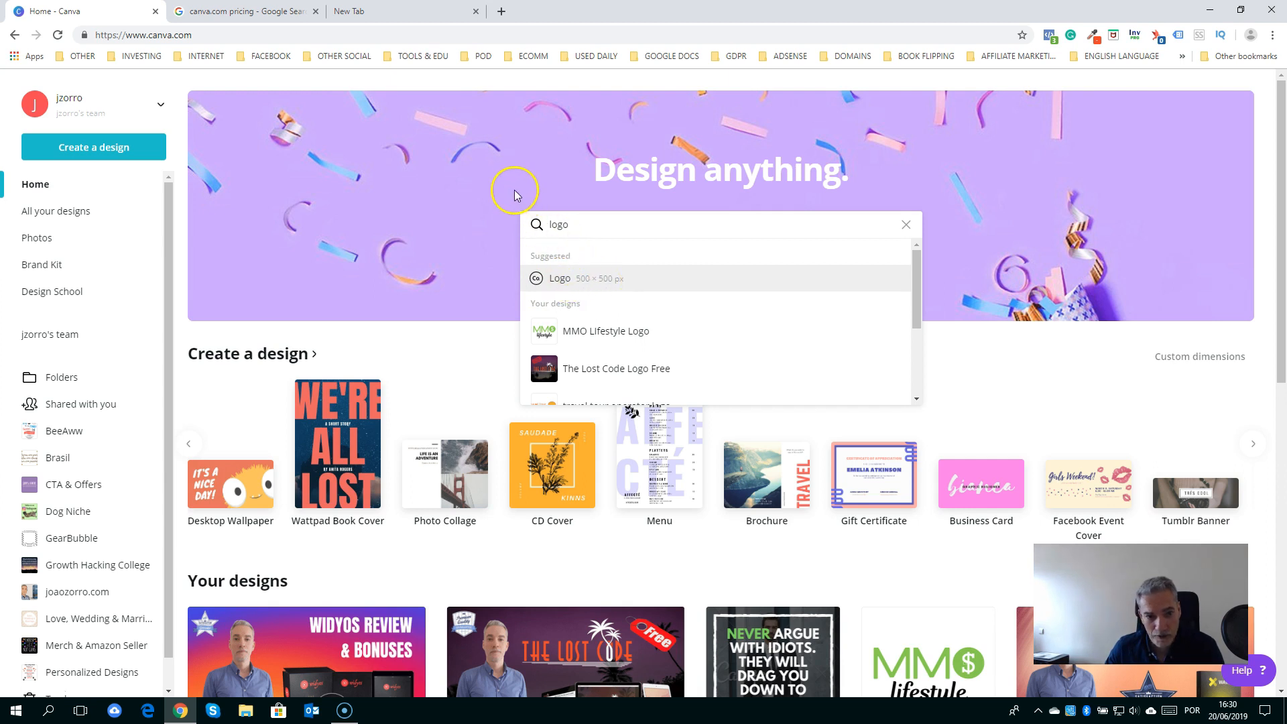
left_click(575, 276)
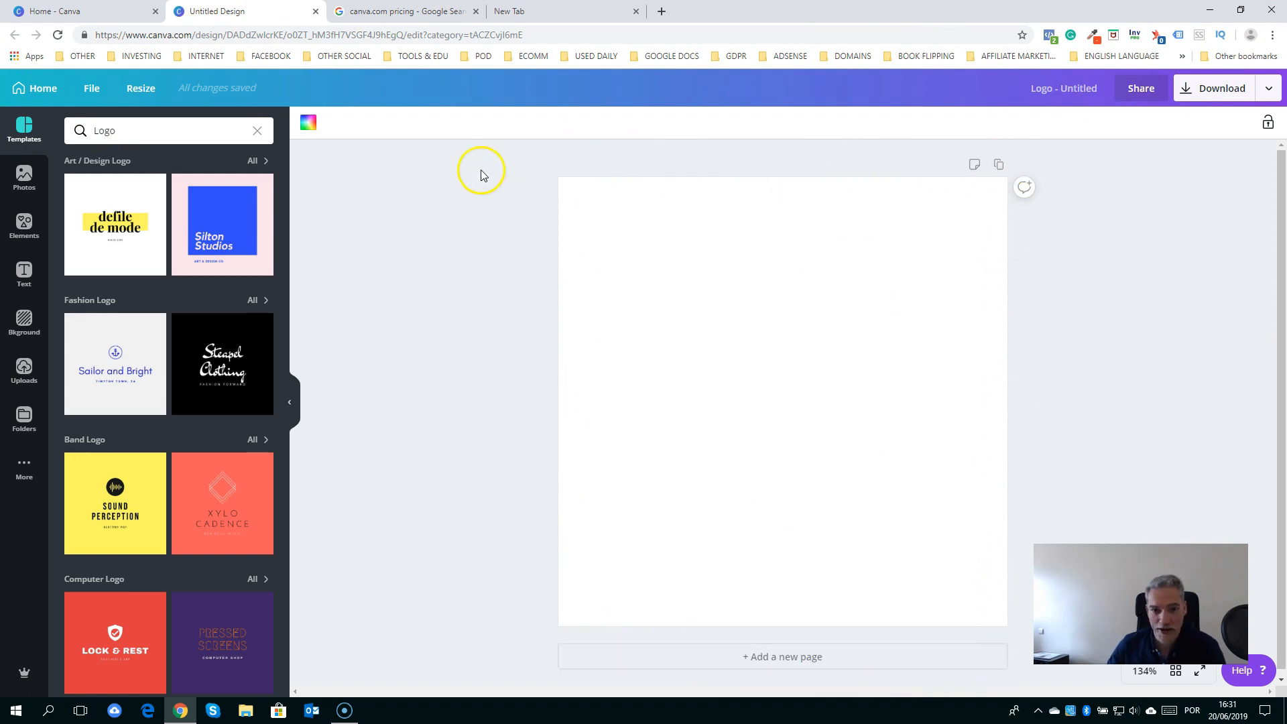
Check the new design's canvas size and look through the logo template categories
left_click(89, 93)
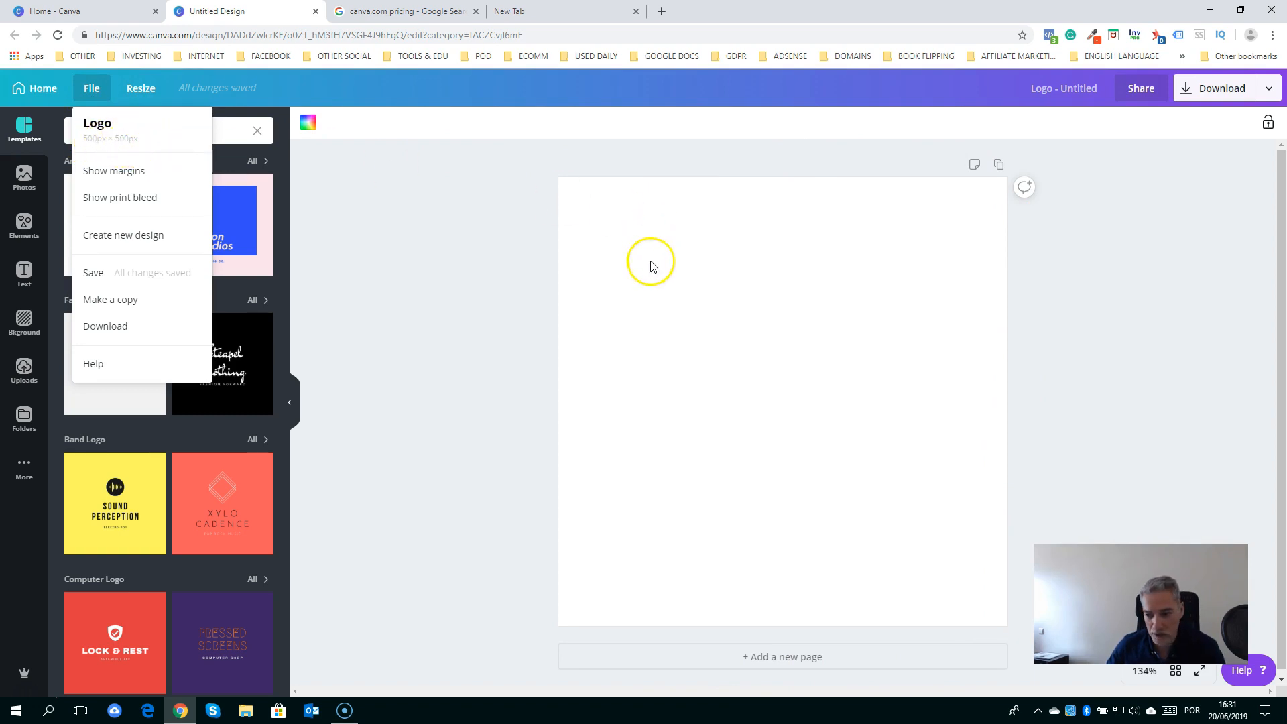
left_click(416, 313)
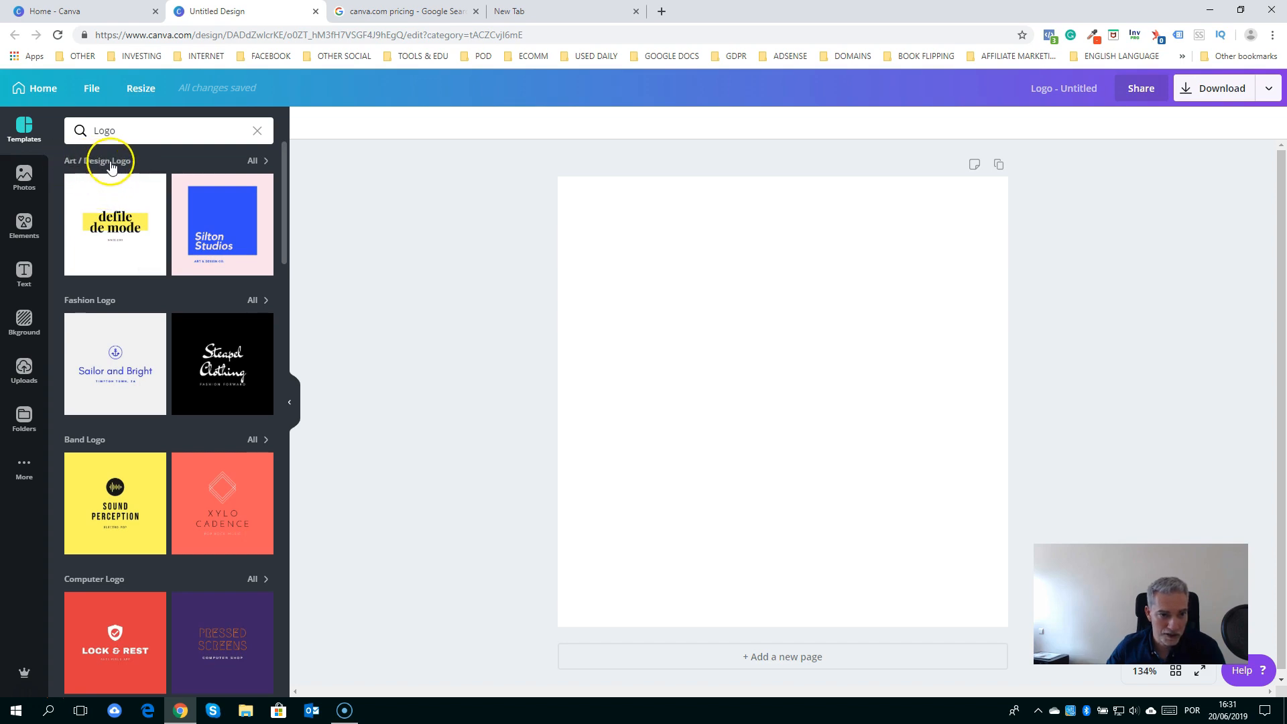
scroll(87, 347, "down", 2)
scroll(98, 343, "down", 1)
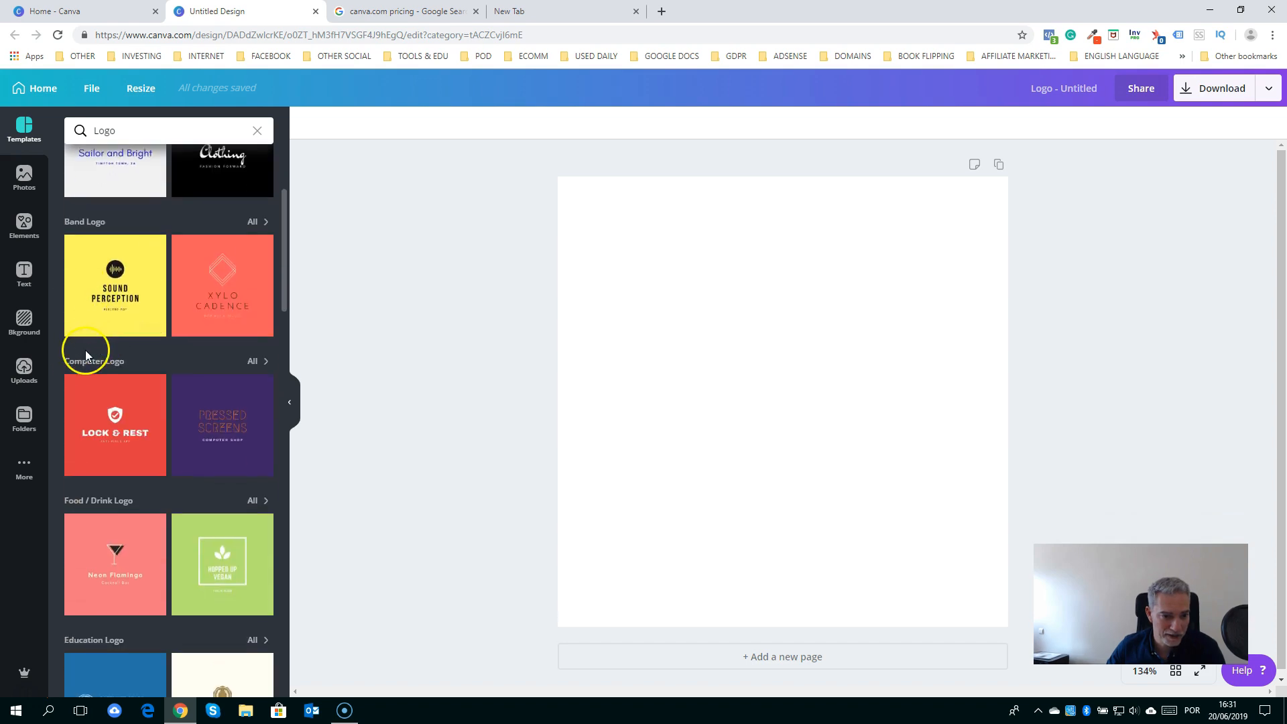
scroll(135, 356, "down", 3)
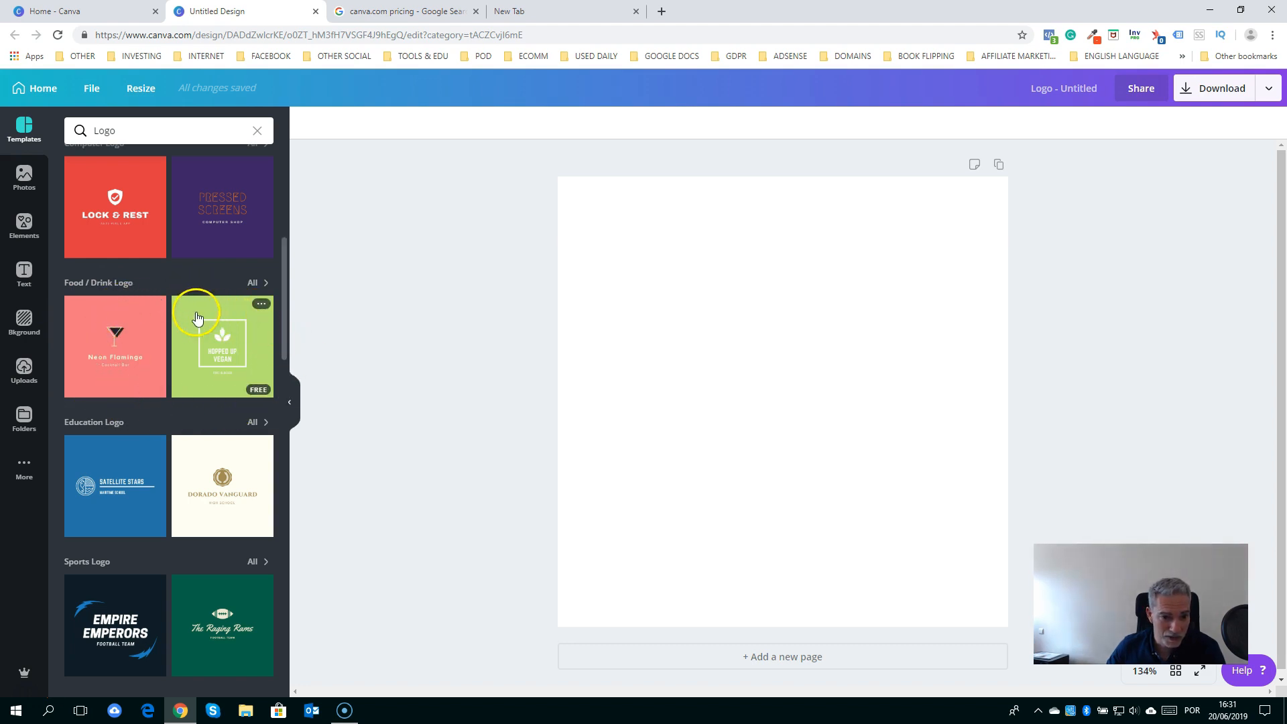
left_click(87, 354)
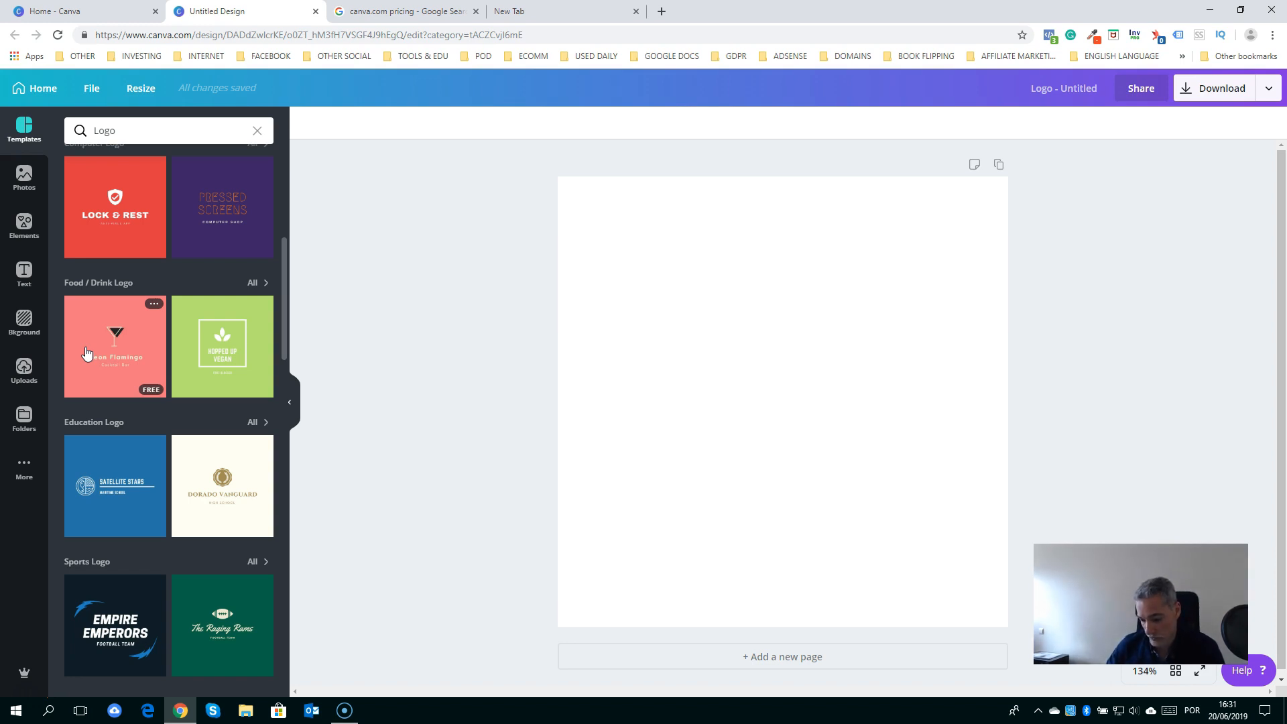
left_click(87, 353)
scroll(87, 335, "down", 3)
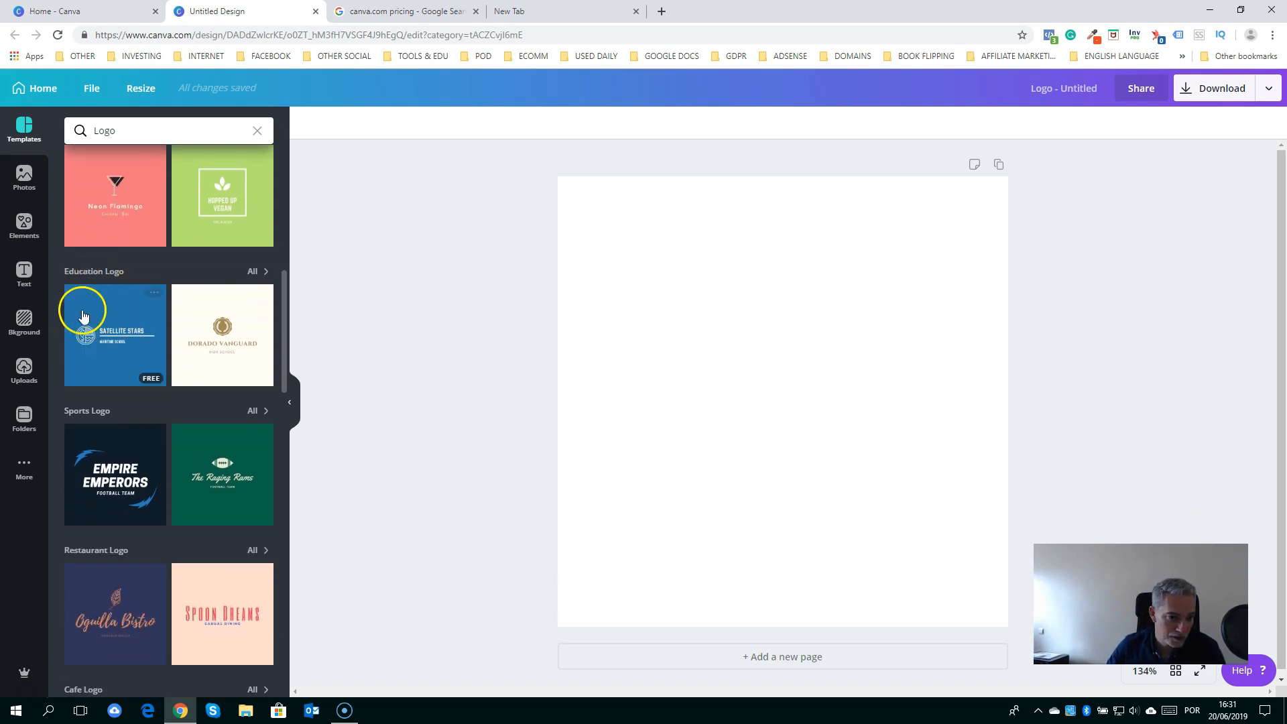
scroll(99, 386, "down", 7)
scroll(99, 392, "down", 10)
scroll(97, 394, "up", 10)
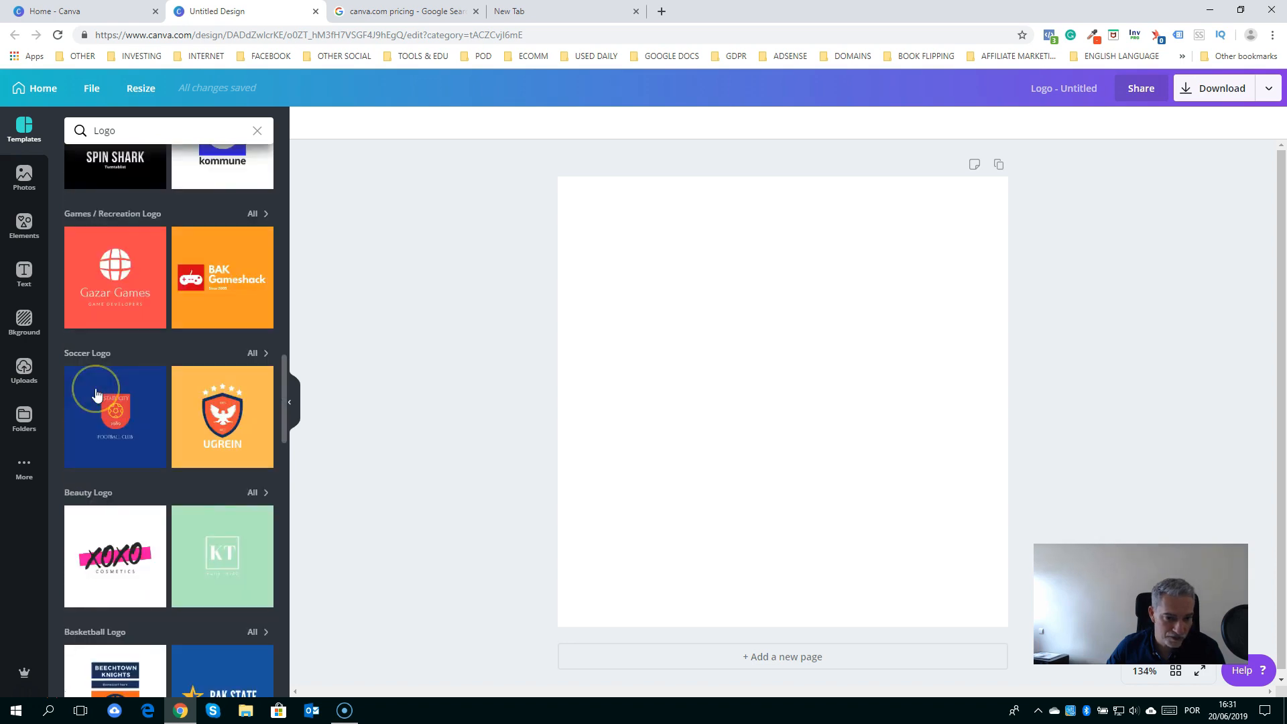
scroll(165, 380, "up", 5)
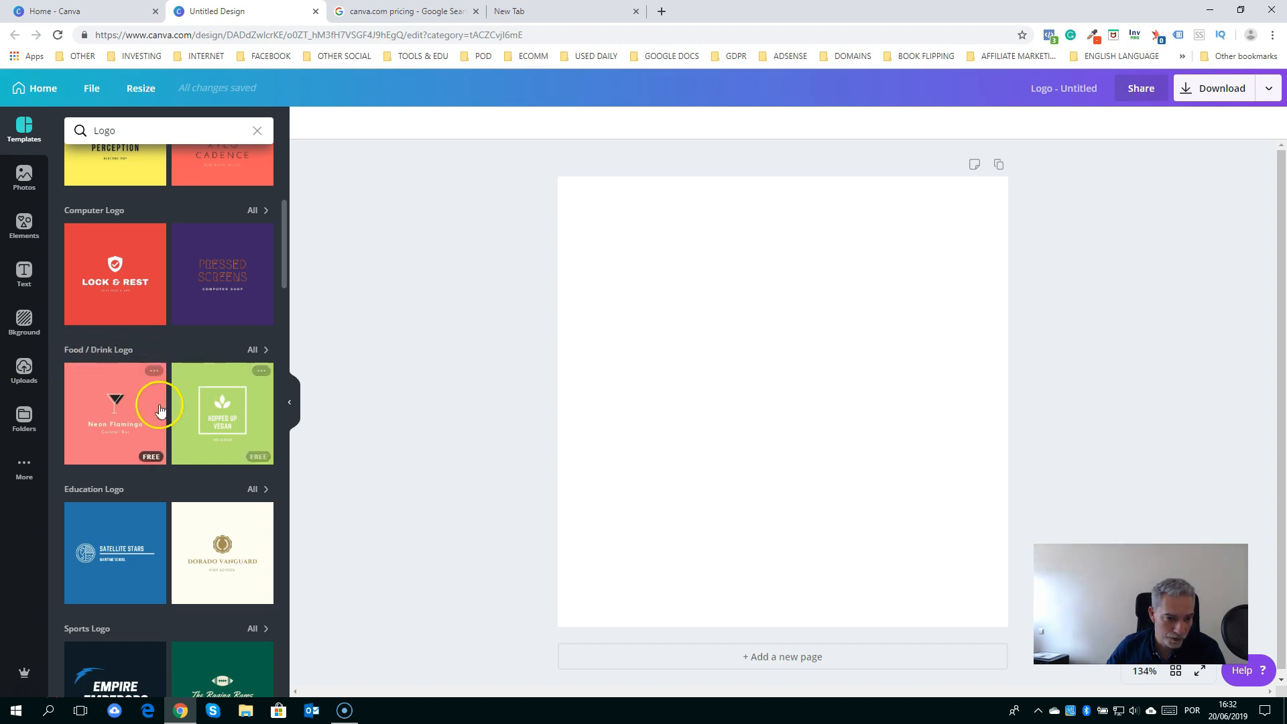
Show all templates of the Food / Drink Logo category and look through them
left_click(252, 350)
scroll(223, 282, "down", 5)
scroll(224, 281, "down", 9)
scroll(220, 289, "down", 2)
scroll(222, 317, "up", 8)
scroll(221, 318, "up", 5)
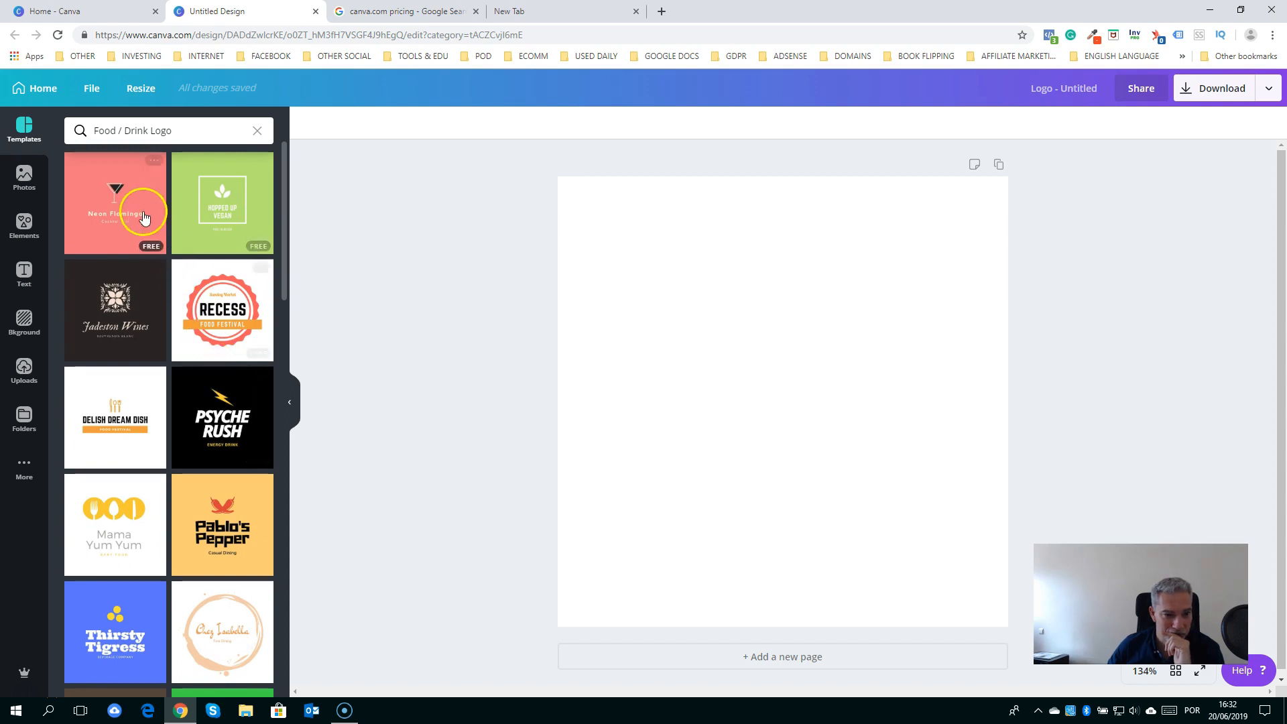
Apply the Neon Flamingo cocktail bar template to the blank page and ungroup its elements
left_click(118, 204)
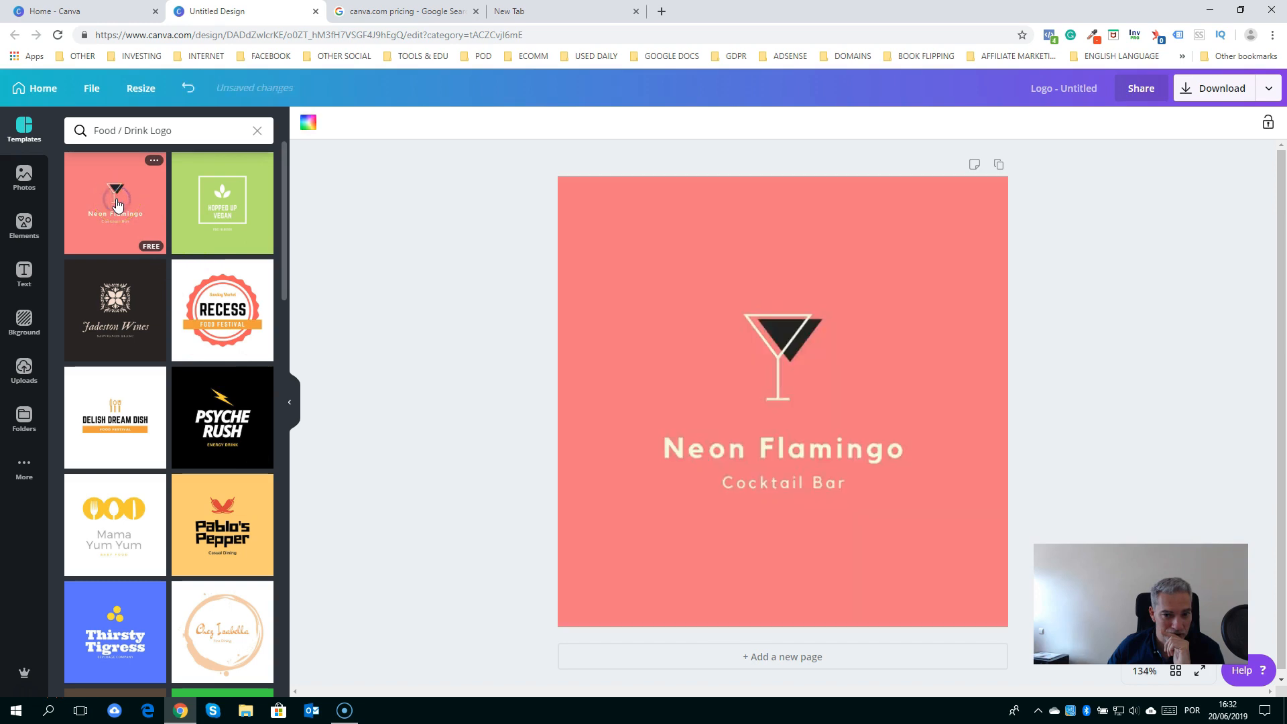
left_click(766, 449)
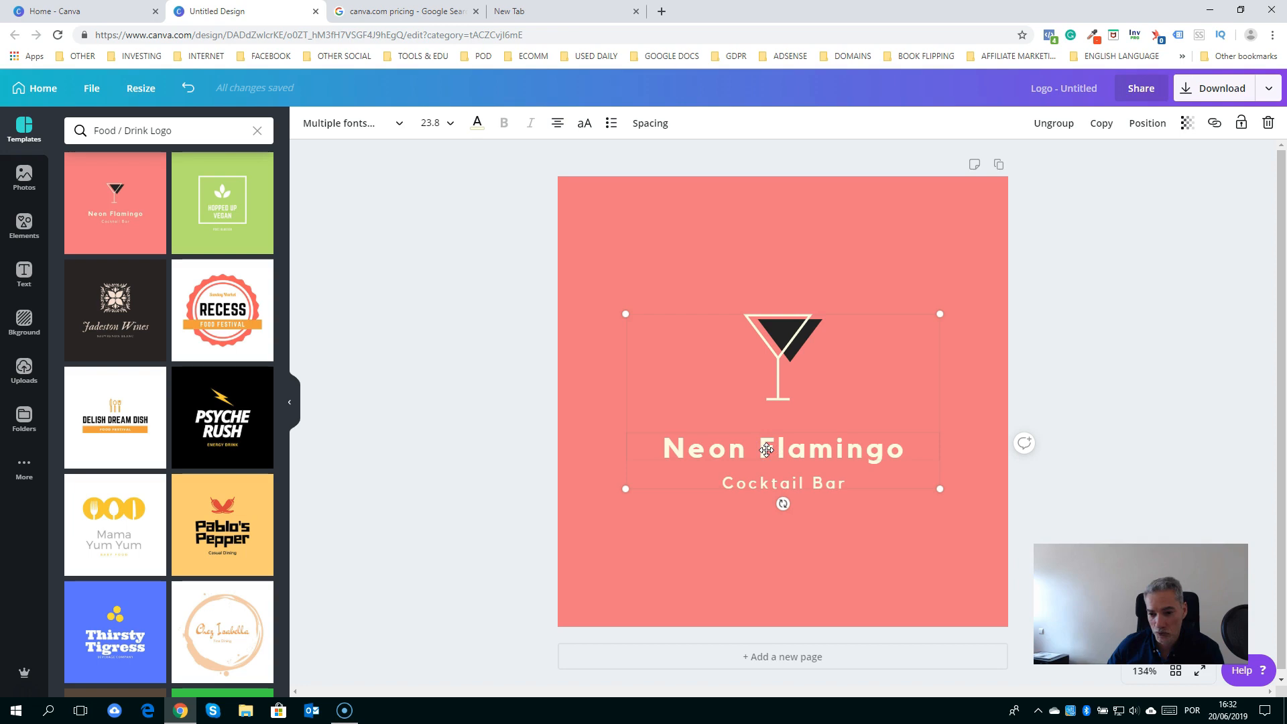
left_click(770, 376)
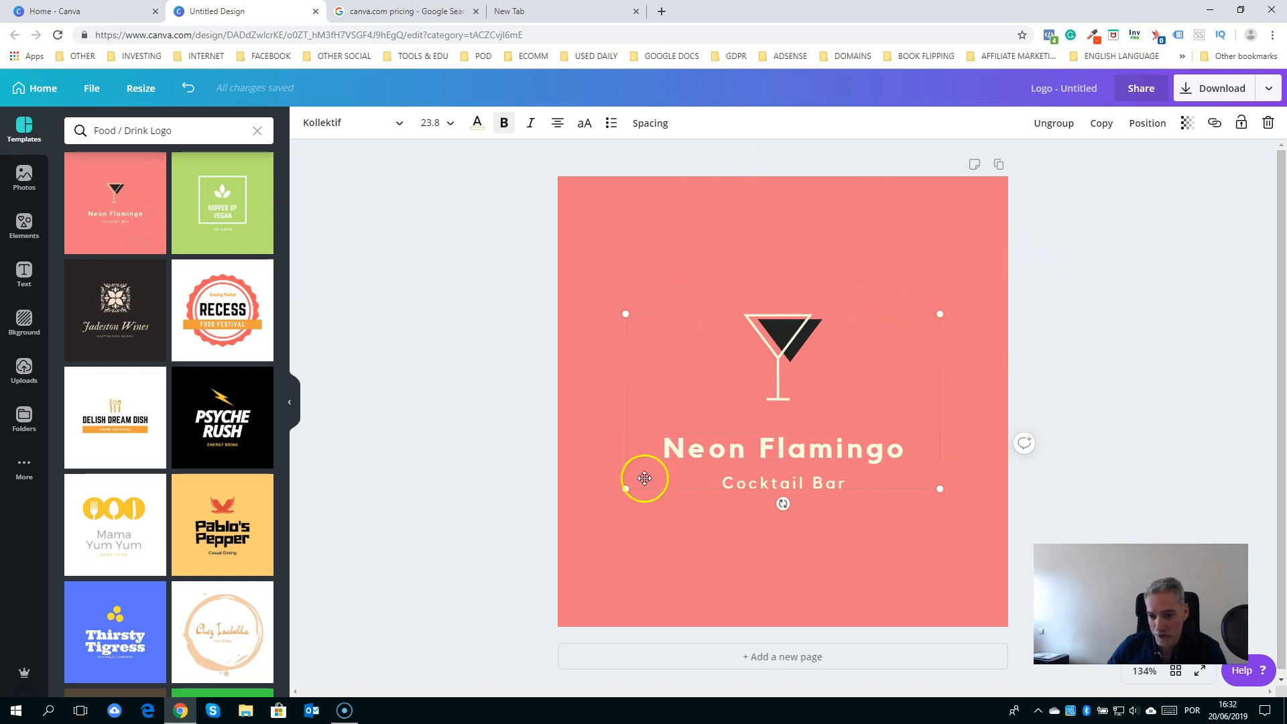
left_click(1052, 125)
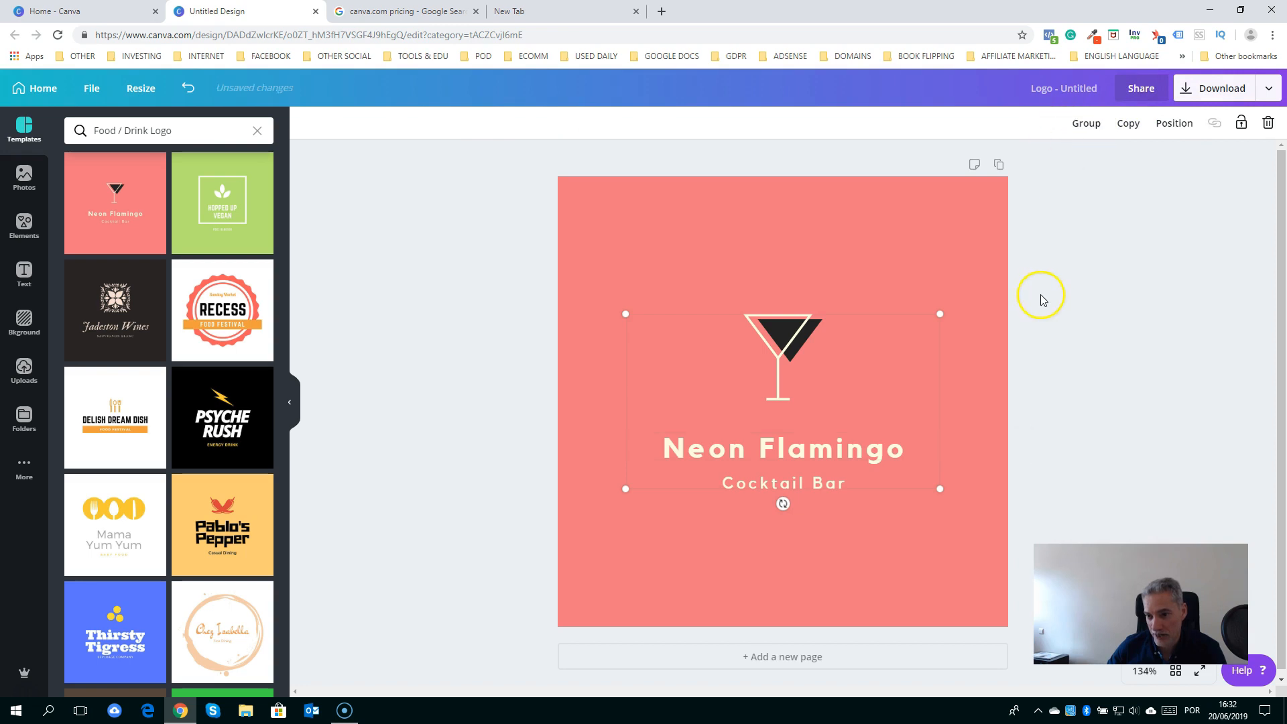
Nudge the cocktail glass icon slightly down and try selecting the whole Neon Flamingo title text for editing
left_click(794, 365)
mouse_move(787, 358)
left_mouse_down()
mouse_move(706, 283)
mouse_move(786, 316)
mouse_move(781, 363)
left_mouse_up()
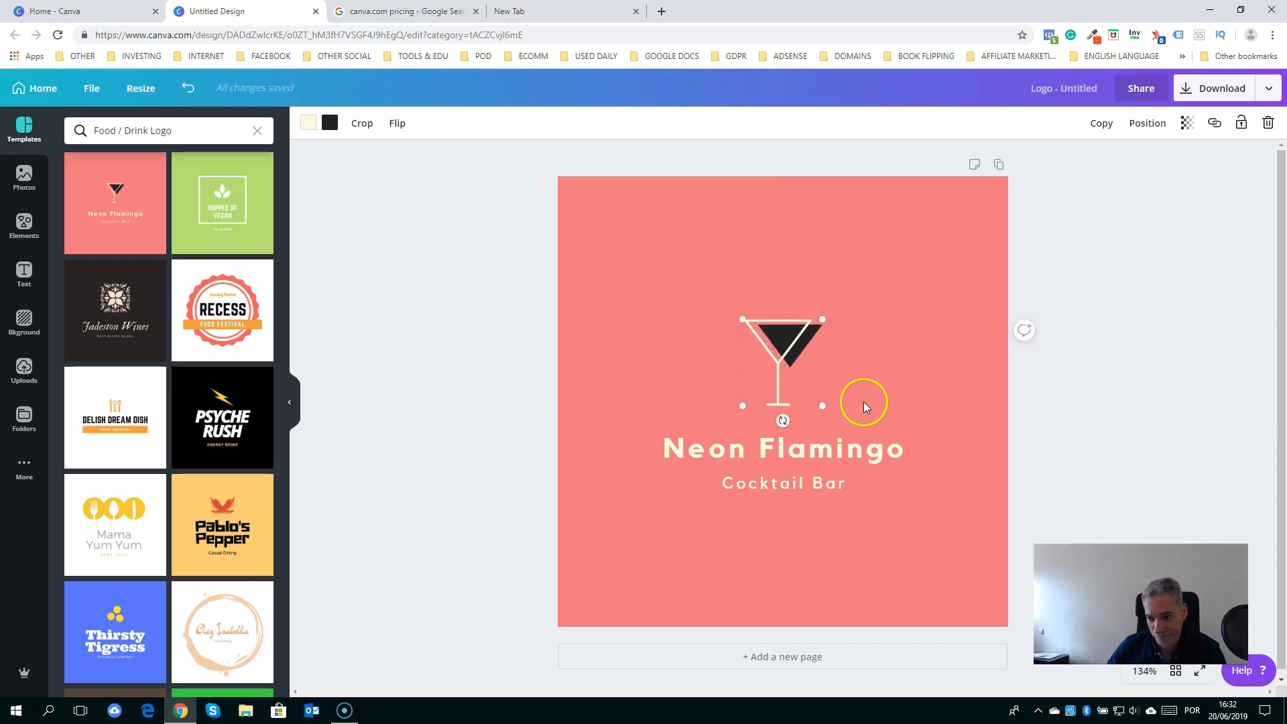
left_click(793, 449)
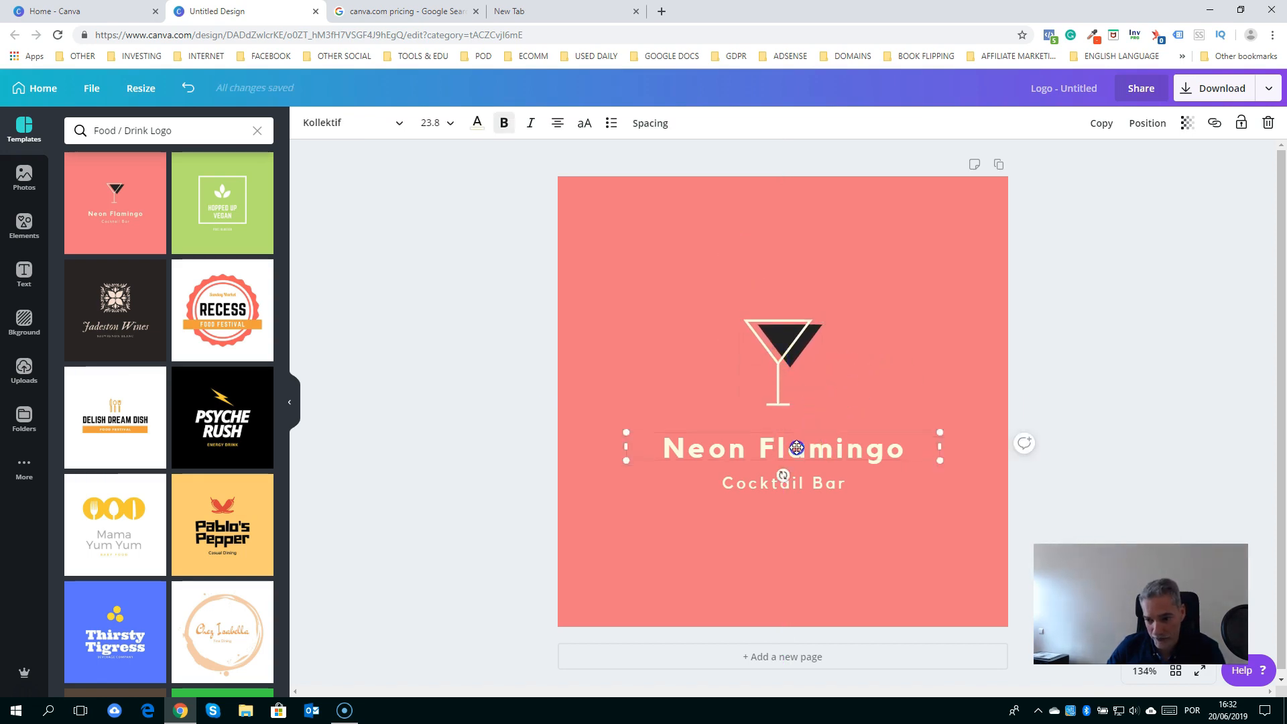
double_click(682, 445)
left_click_drag(675, 447, 902, 443)
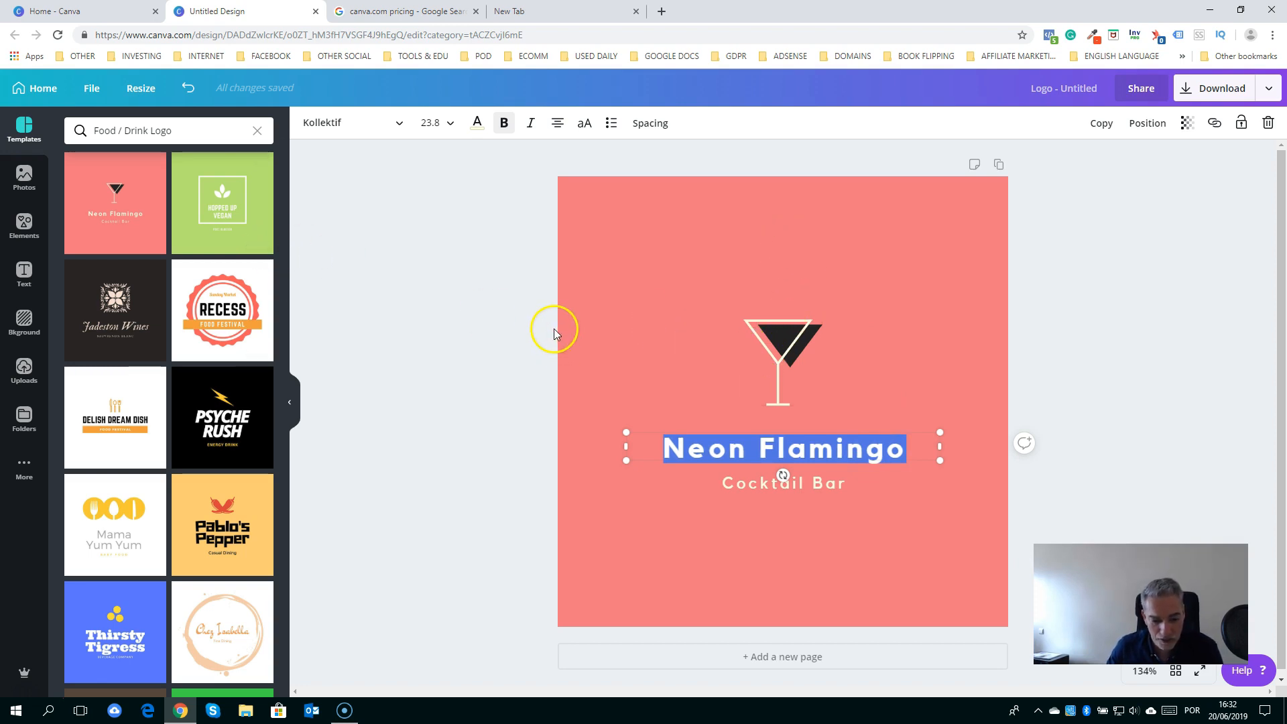
left_click(1063, 315)
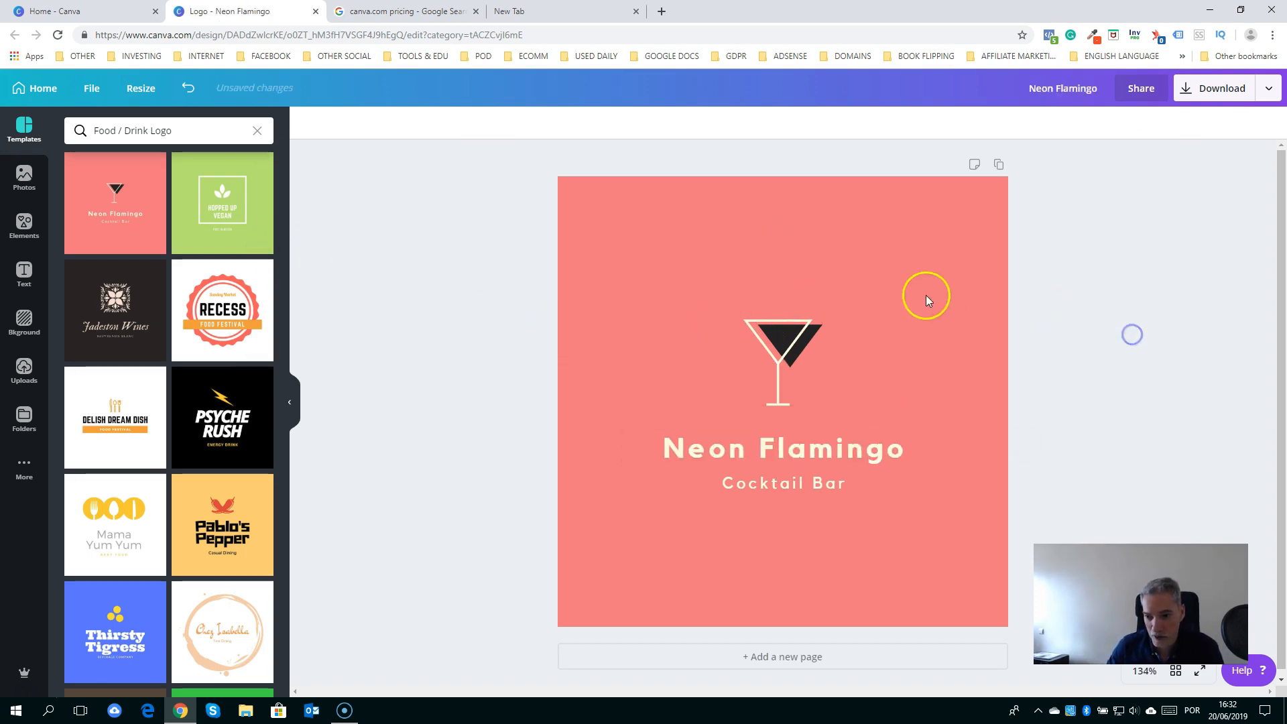
Undo all changes to the logo design, including the applied template, back to a blank page
key("ctrl+z")
key("ctrl+z")
key("ctrl+z")
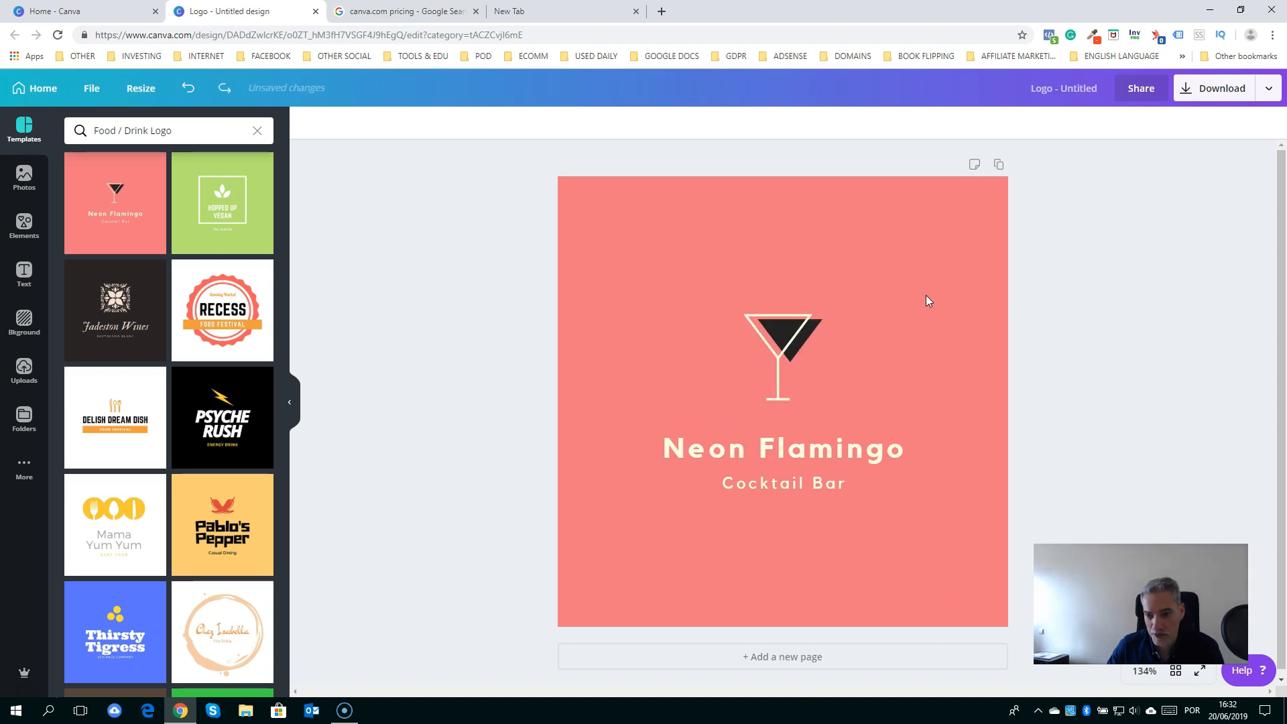
key("ctrl+z")
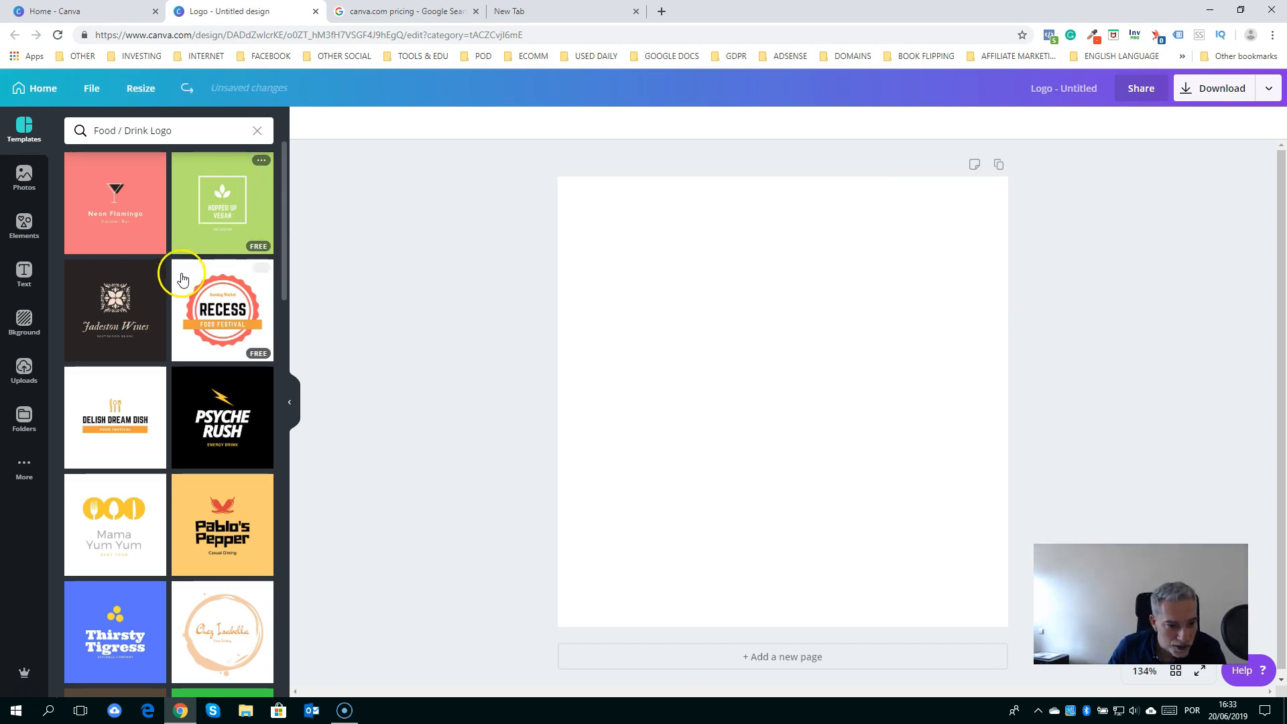
Look through the Food / Drink Logo templates for another design to use
scroll(182, 279, "down", 3)
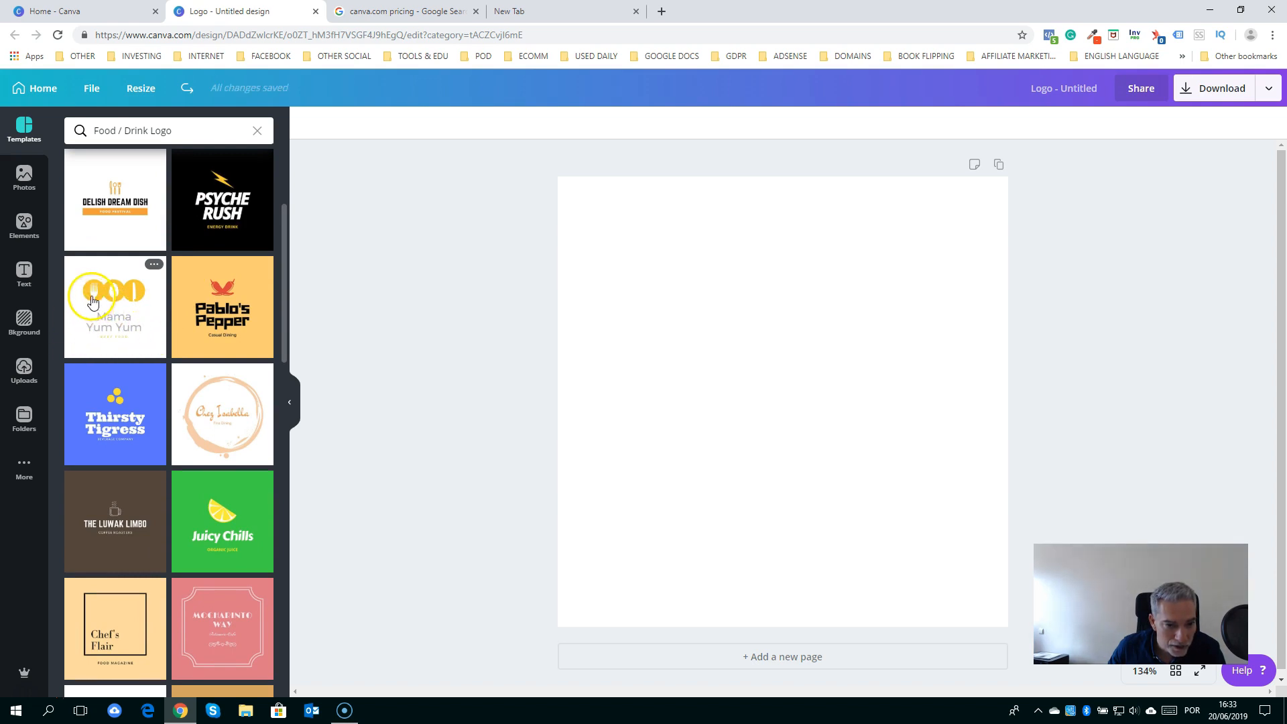
scroll(100, 305, "down", 4)
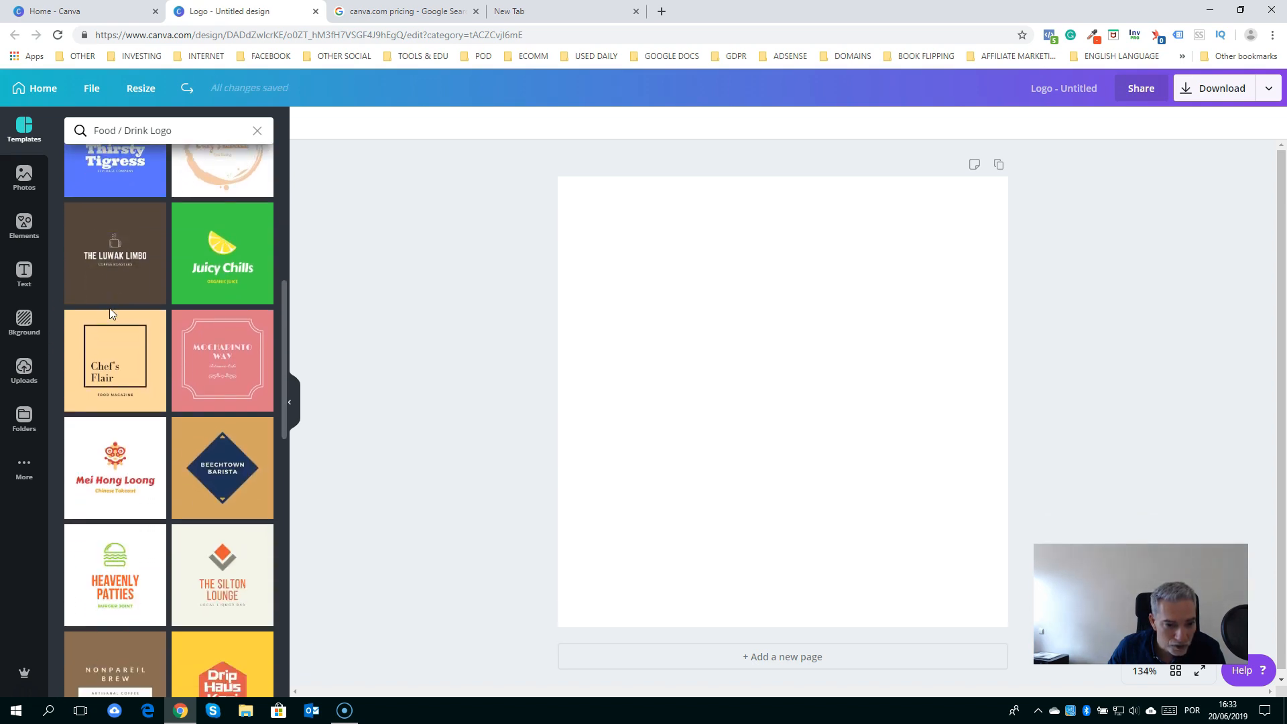
scroll(110, 307, "down", 4)
scroll(110, 307, "down", 3)
scroll(112, 311, "down", 4)
left_click(111, 305)
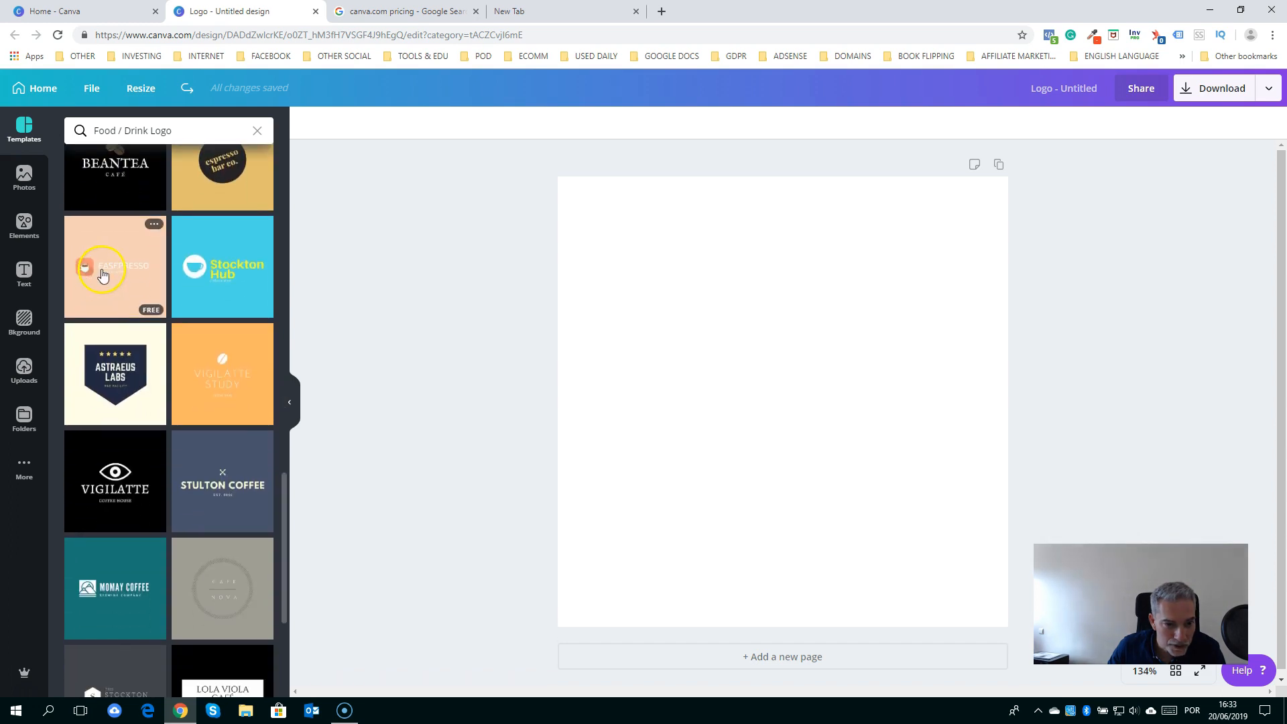
scroll(117, 281, "down", 3)
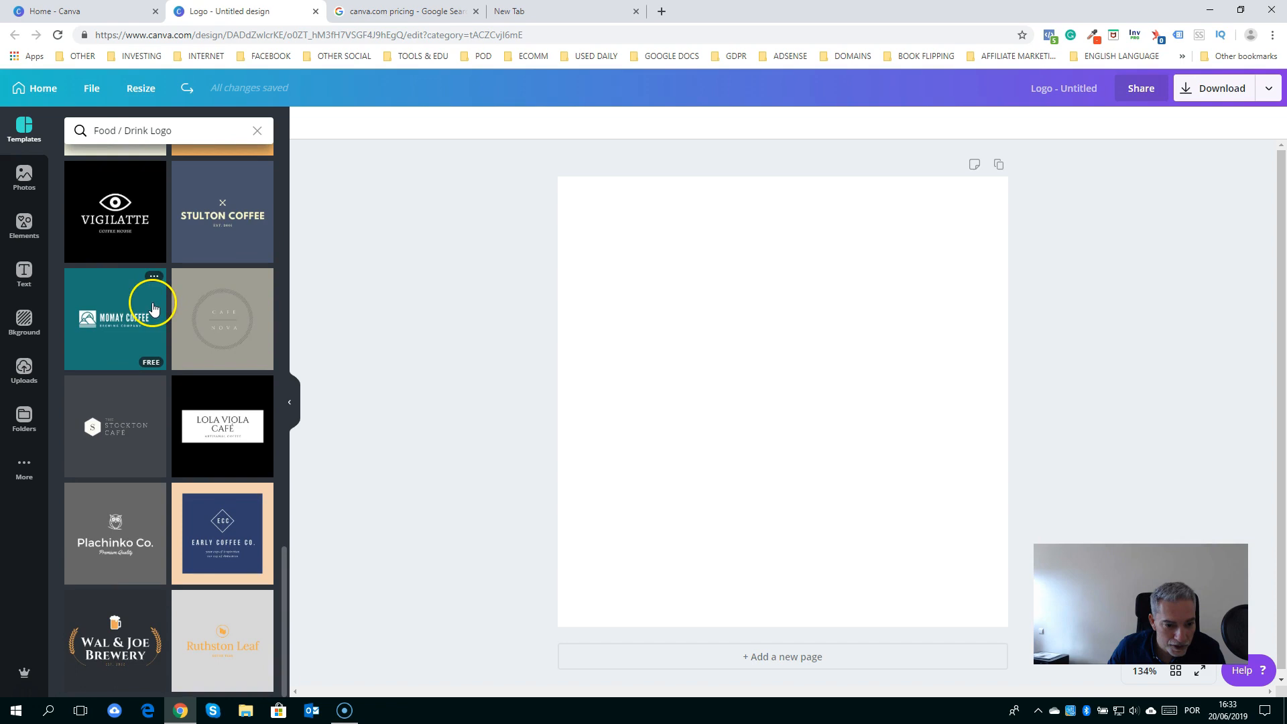
scroll(110, 423, "up", 12)
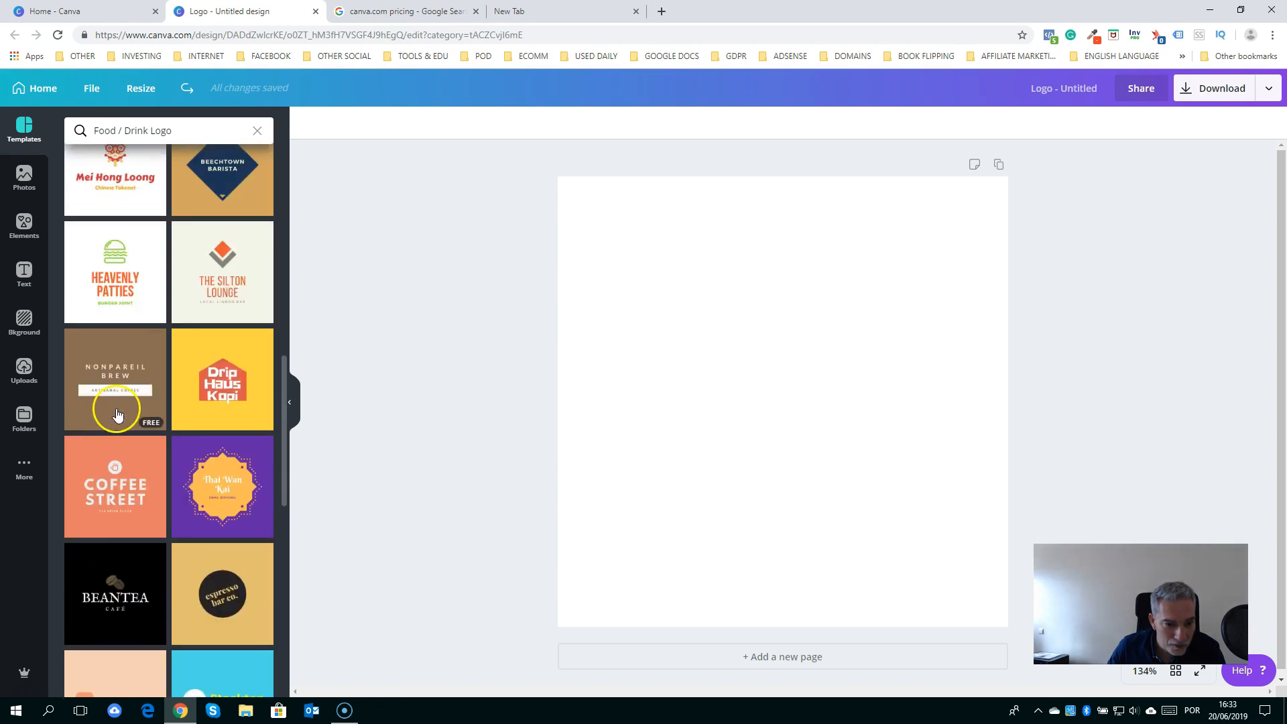
scroll(117, 411, "up", 5)
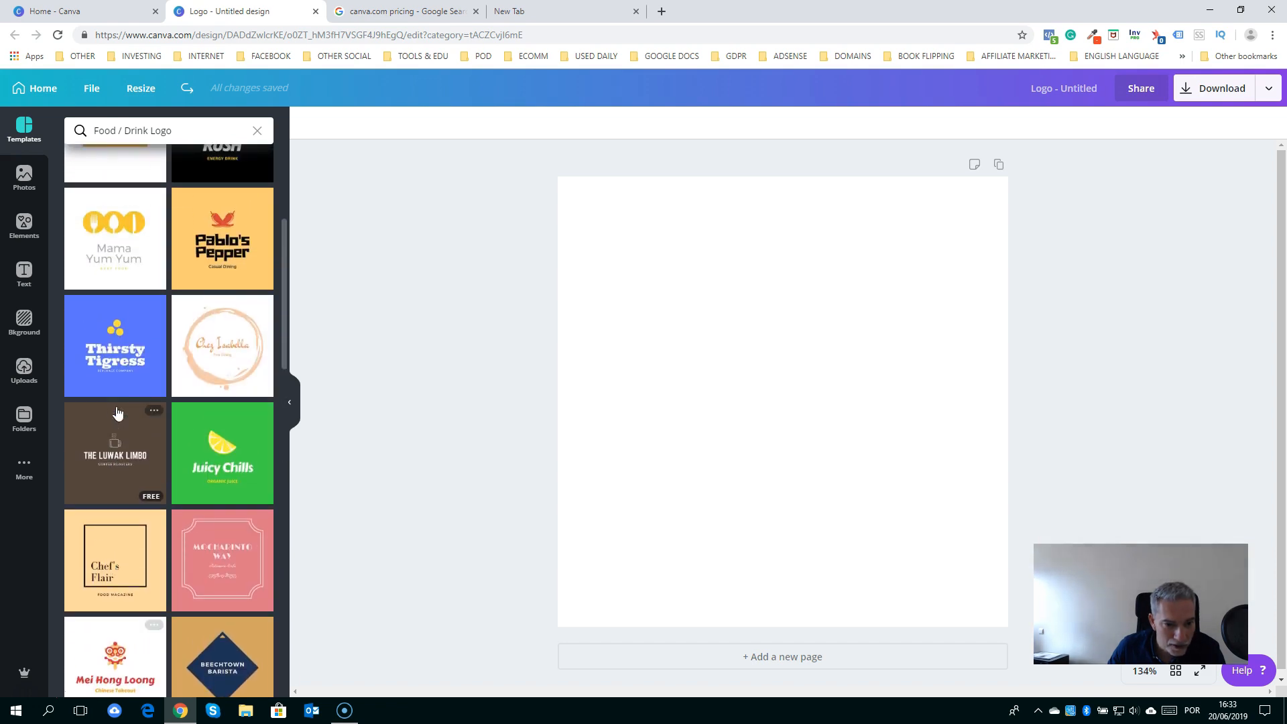
Apply the Mama Yum Yum baby food template to the blank page and select its grouped elements
scroll(115, 409, "up", 2)
scroll(114, 406, "down", 2)
left_click(111, 399)
left_click(626, 439)
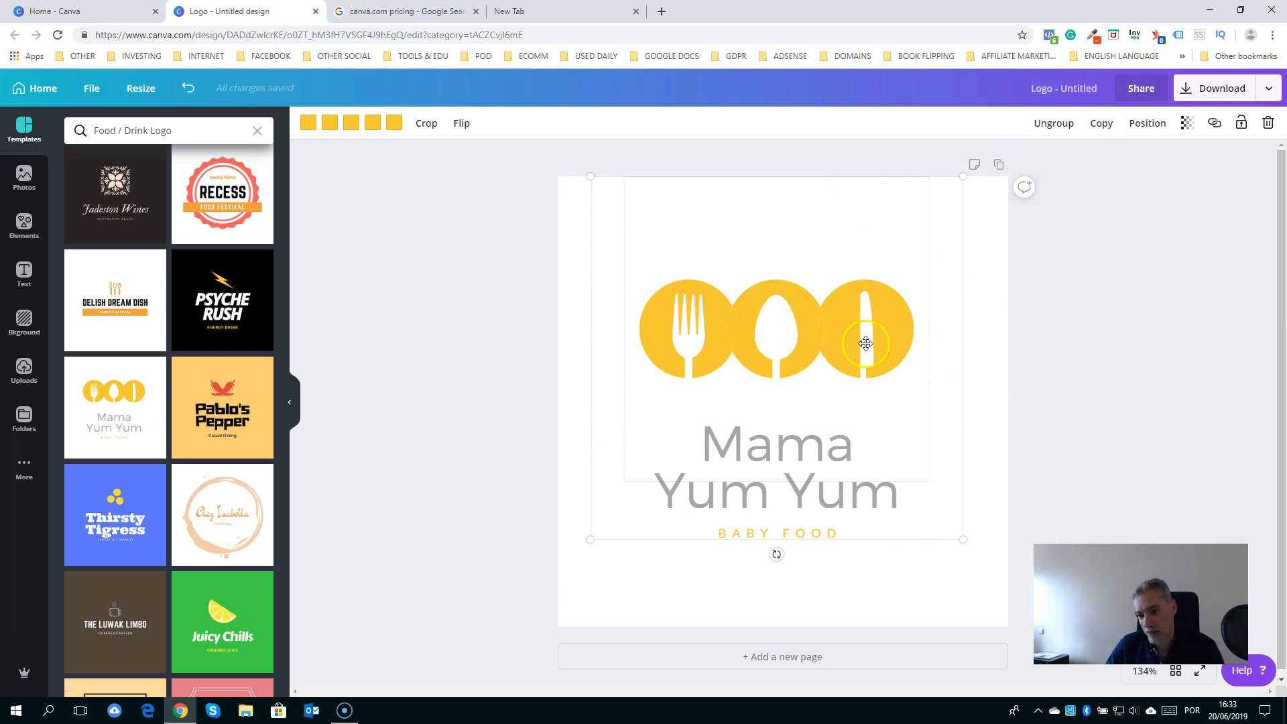
Ungroup the template's elements and move the cutlery graphic down to sit just above the Mama Yum Yum title
left_click(1063, 138)
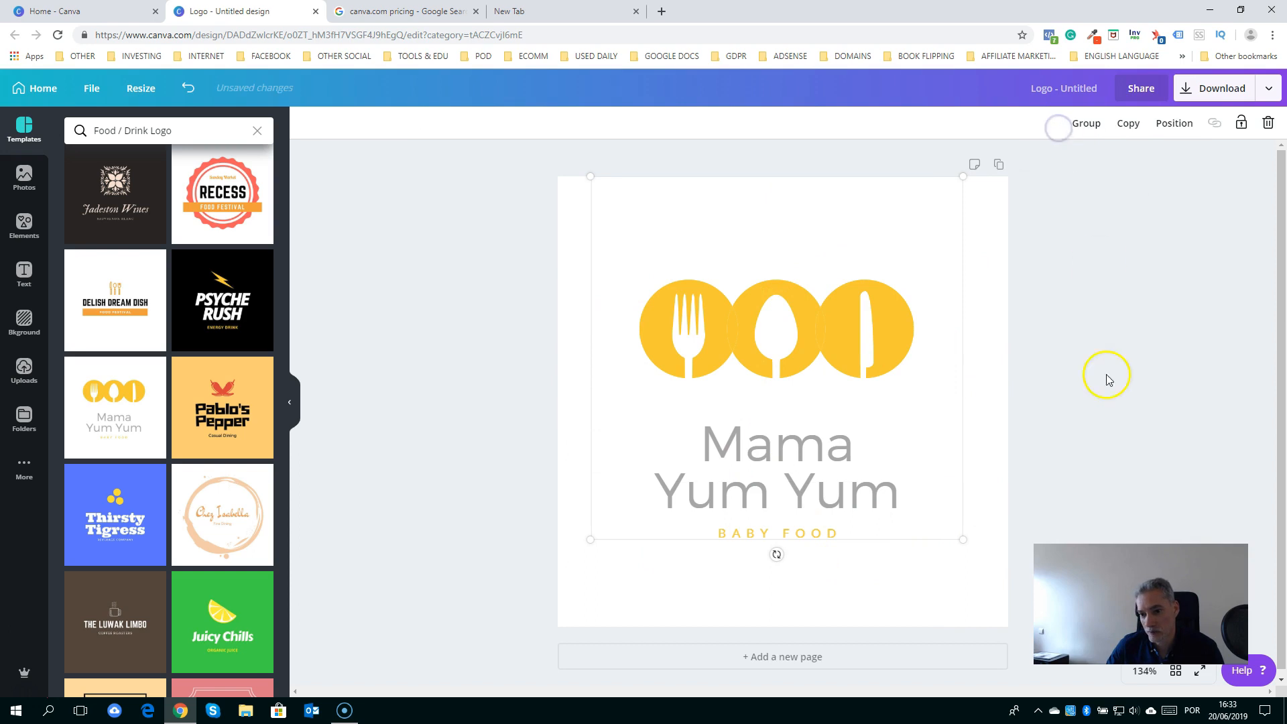
left_click(1107, 405)
left_click(697, 331)
left_click_drag(716, 341, 715, 374)
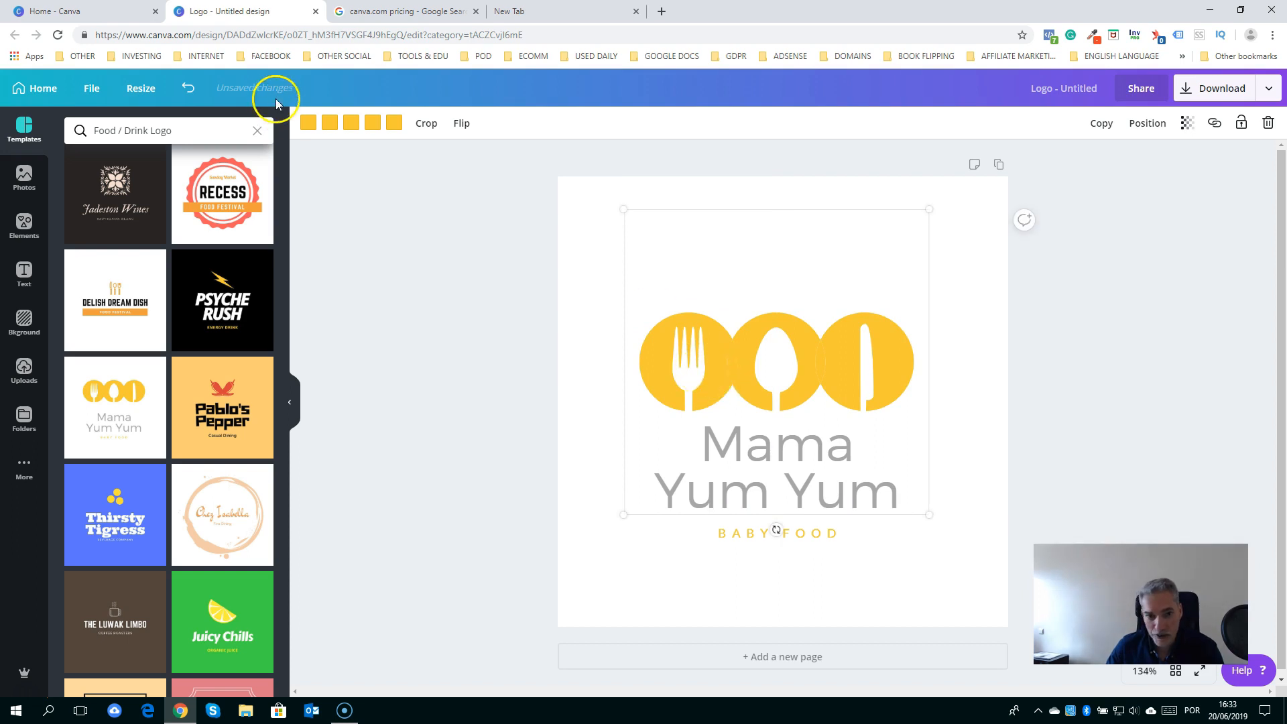
Recolour all five yellow parts of the cutlery graphic to the default red
left_click(306, 128)
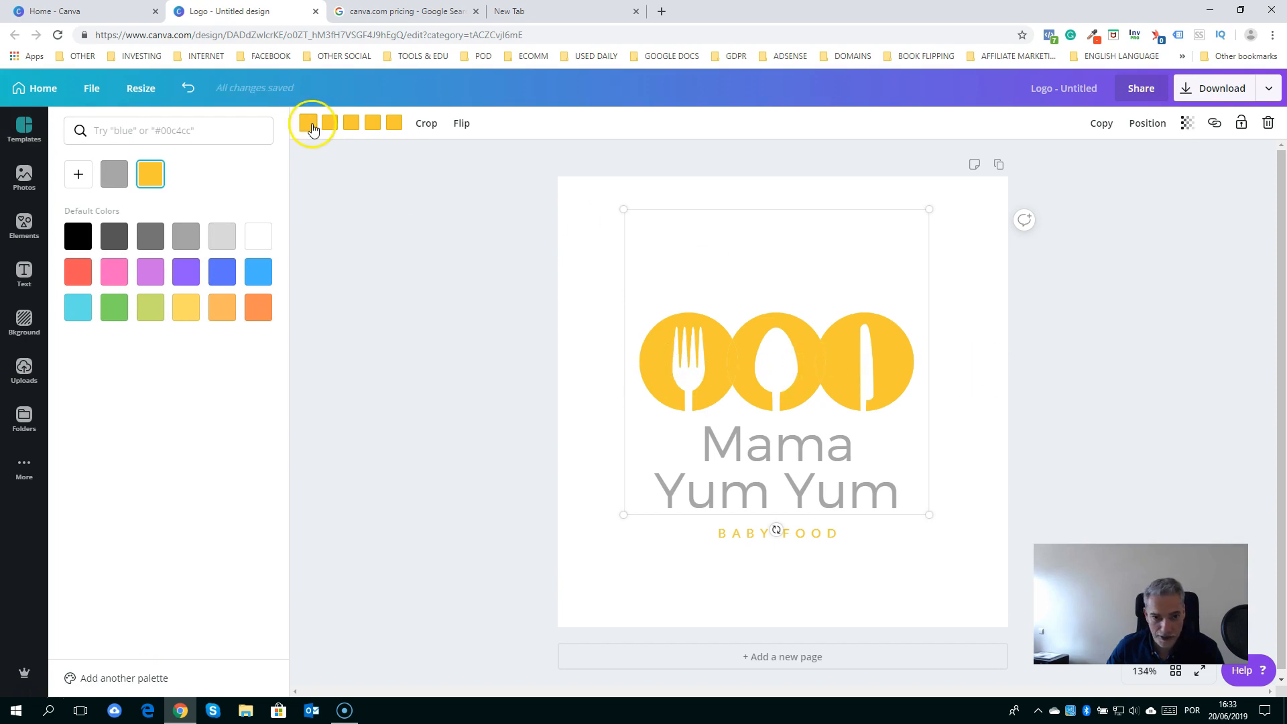
left_click(77, 271)
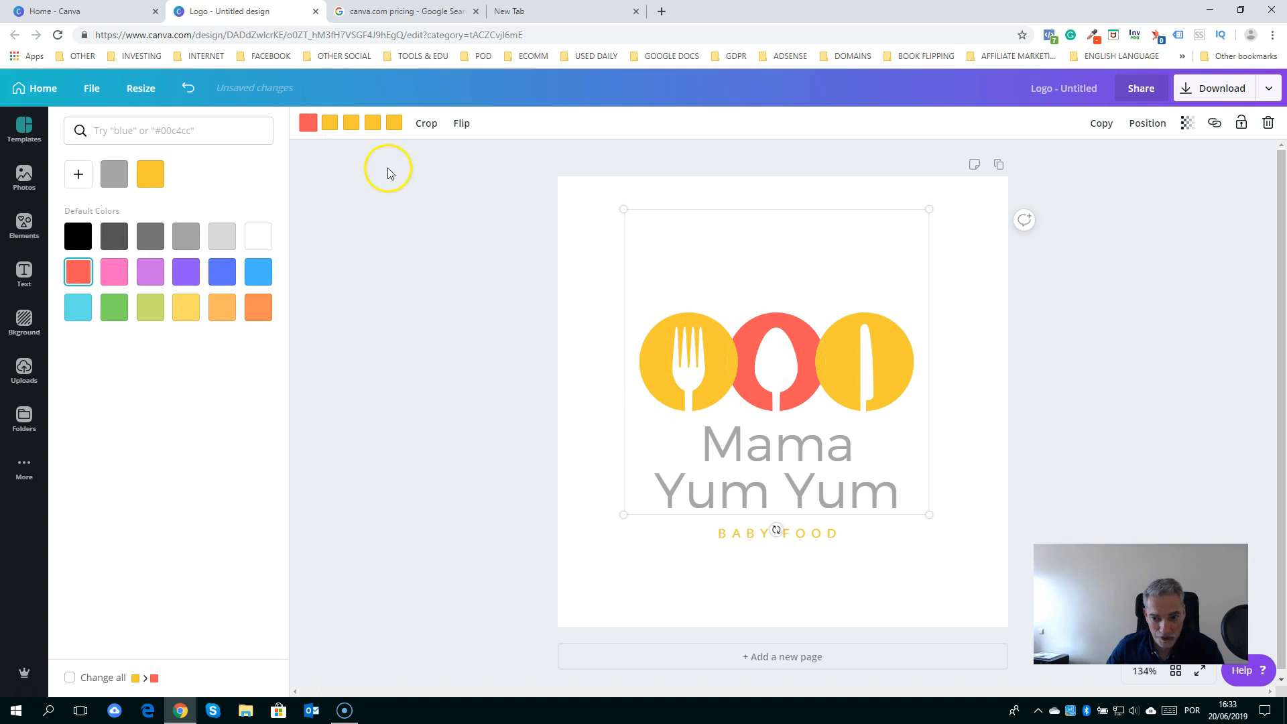
left_click(325, 125)
left_click(78, 271)
left_click(353, 127)
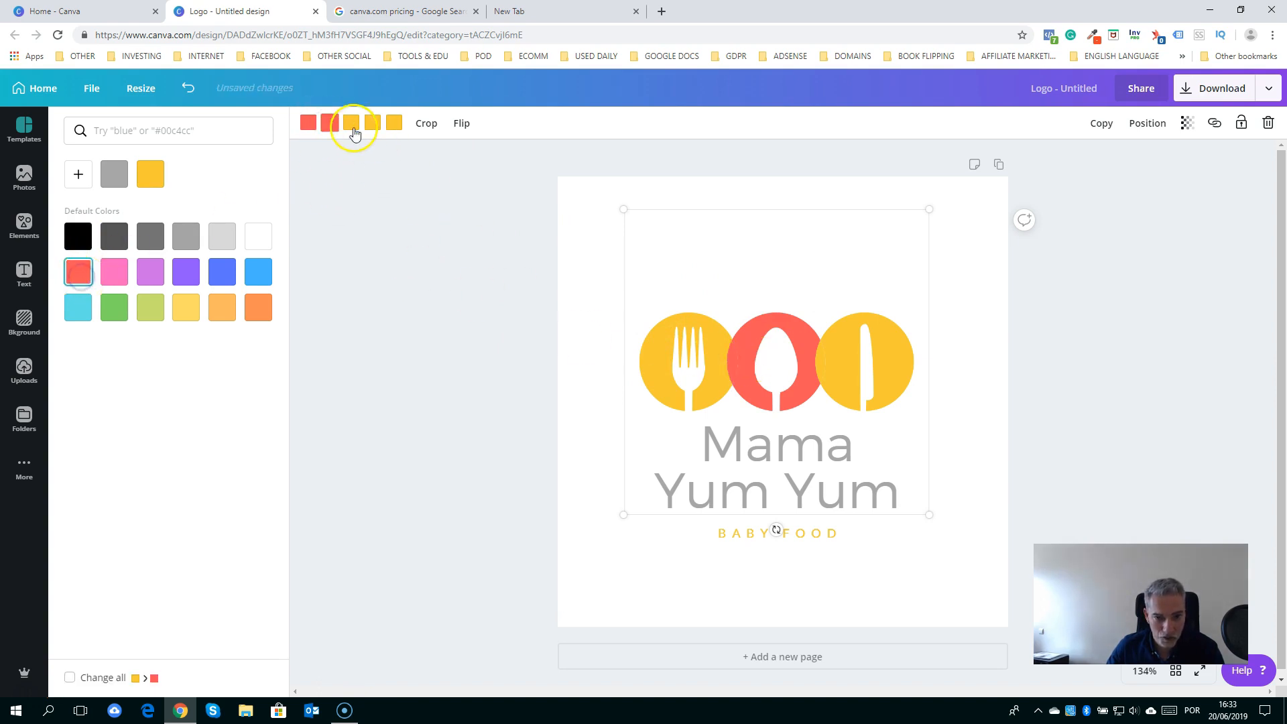
left_click(78, 271)
left_click(373, 125)
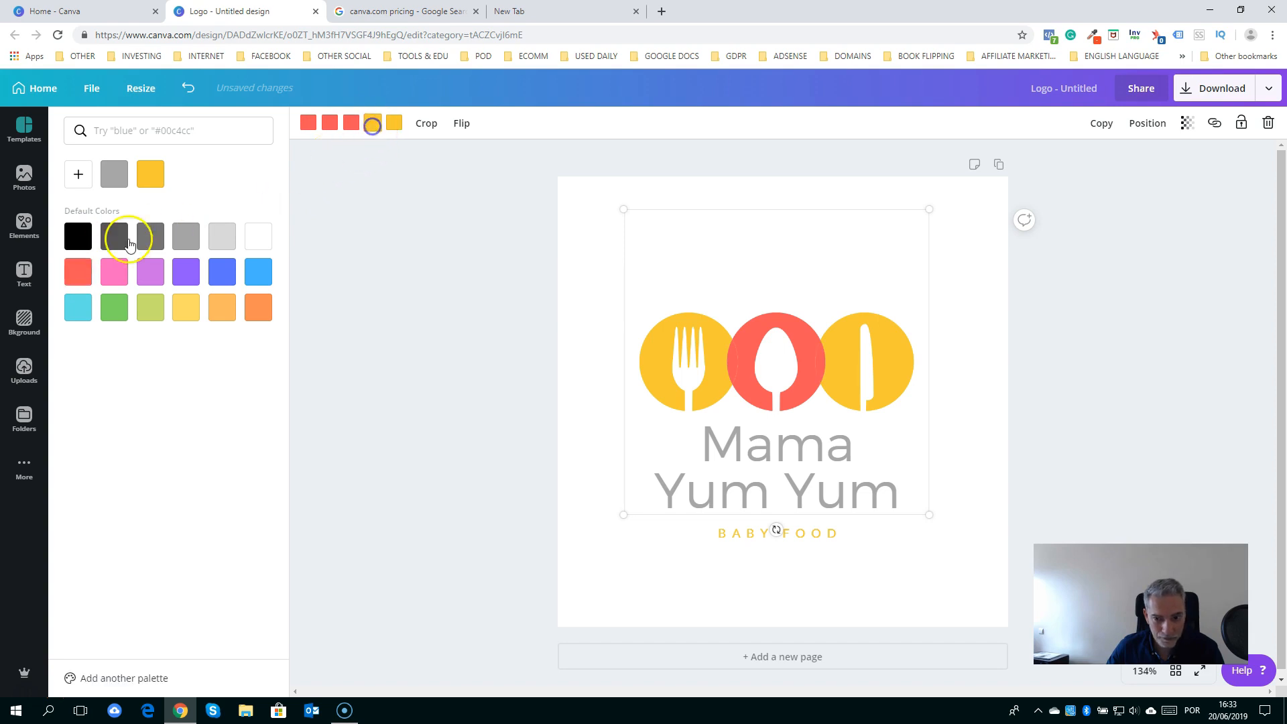
left_click(78, 271)
left_click(394, 123)
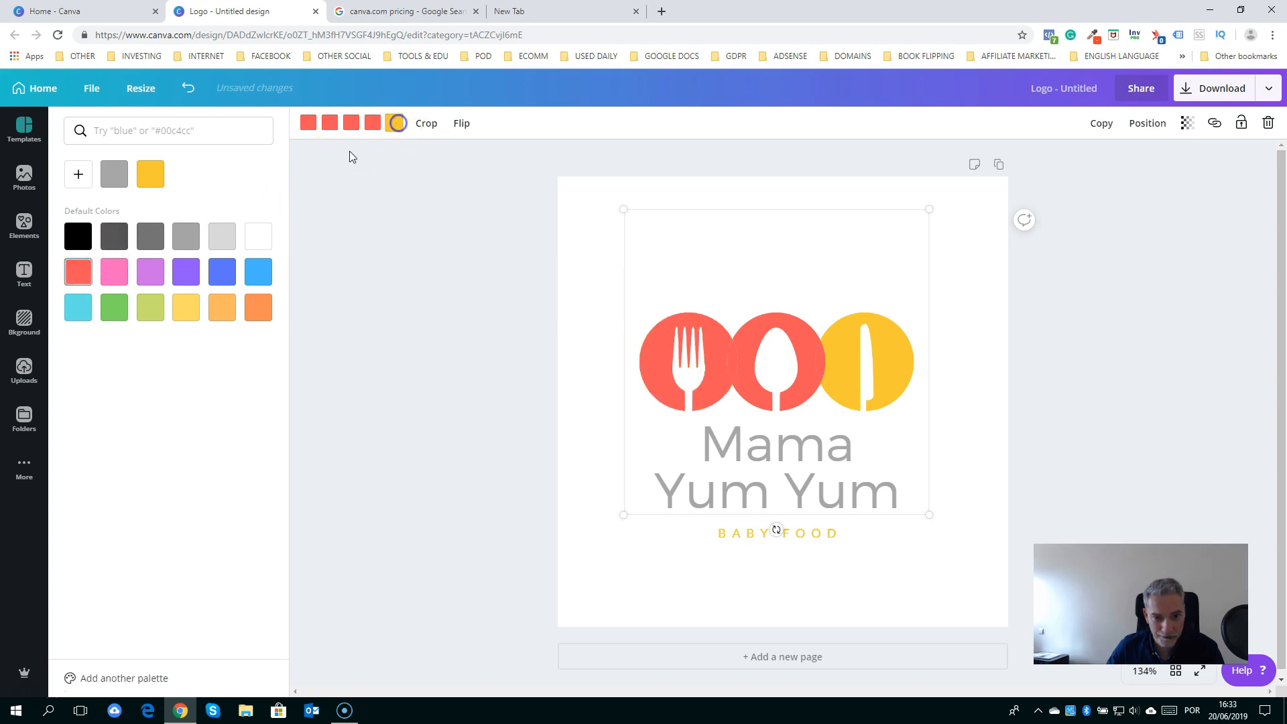
left_click(76, 273)
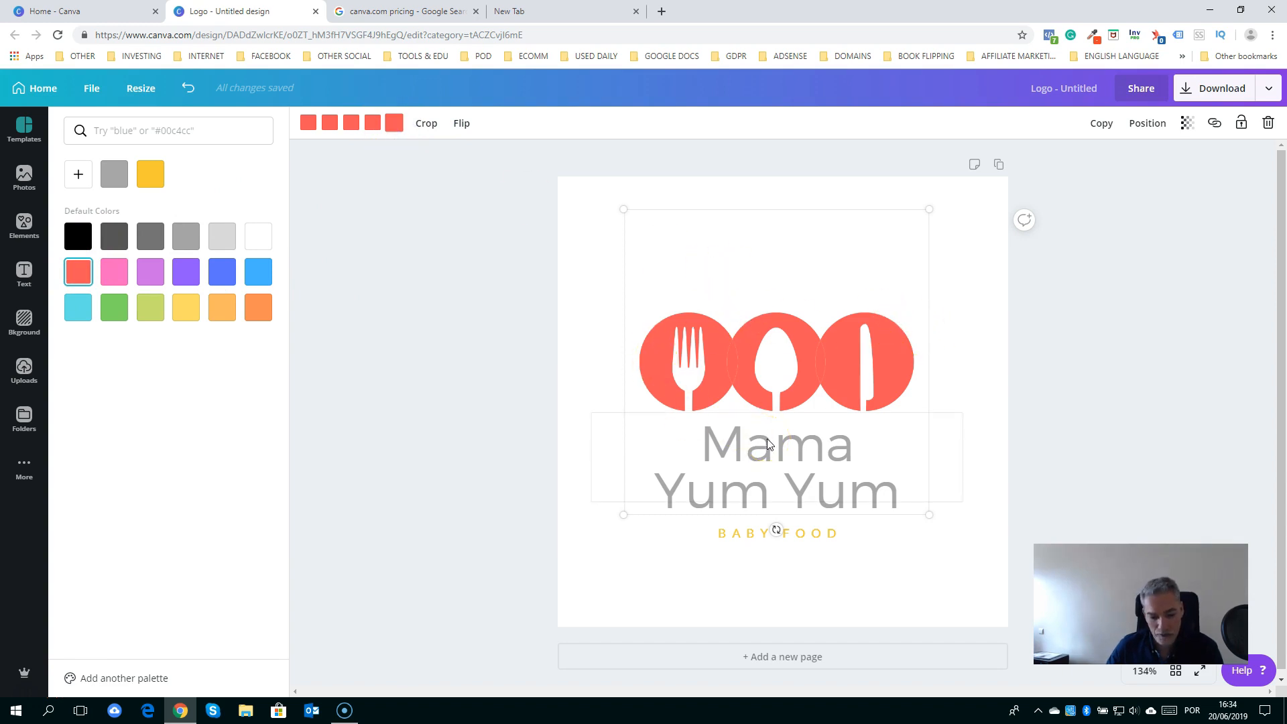
Undo the red recolouring of the cutlery graphic
key("ctrl+z")
key("ctrl+z")
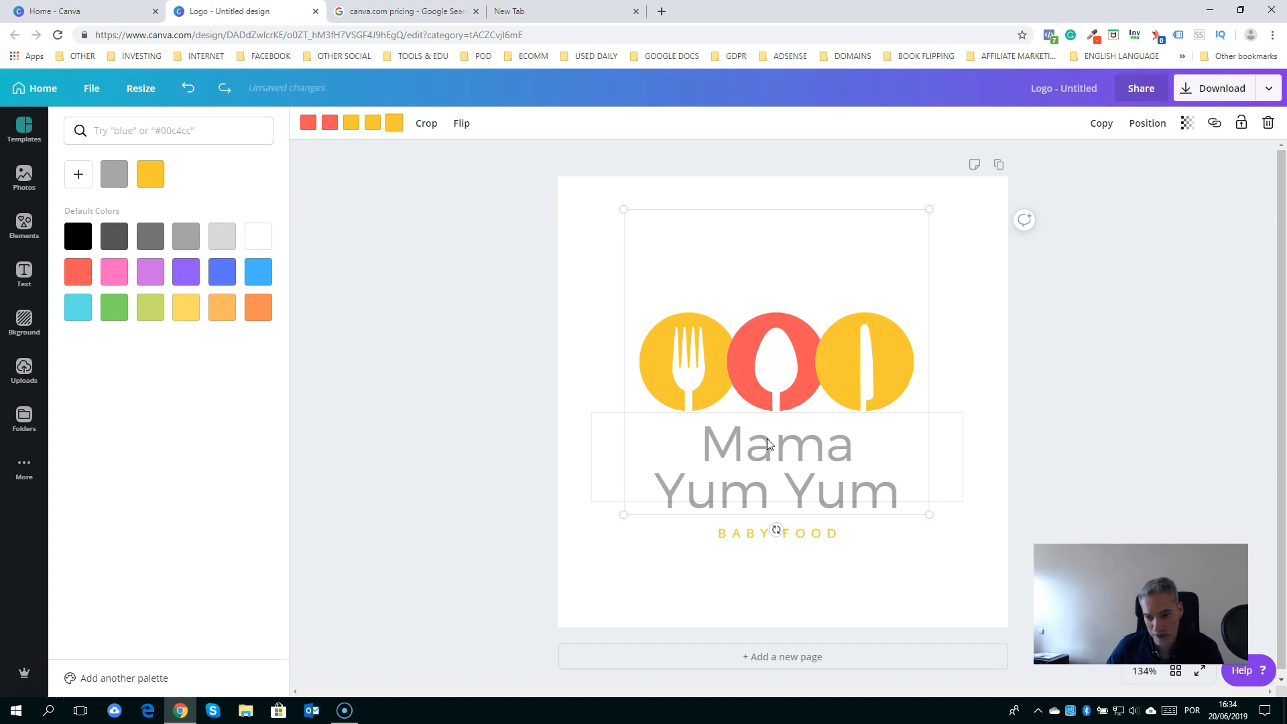
key("ctrl+z")
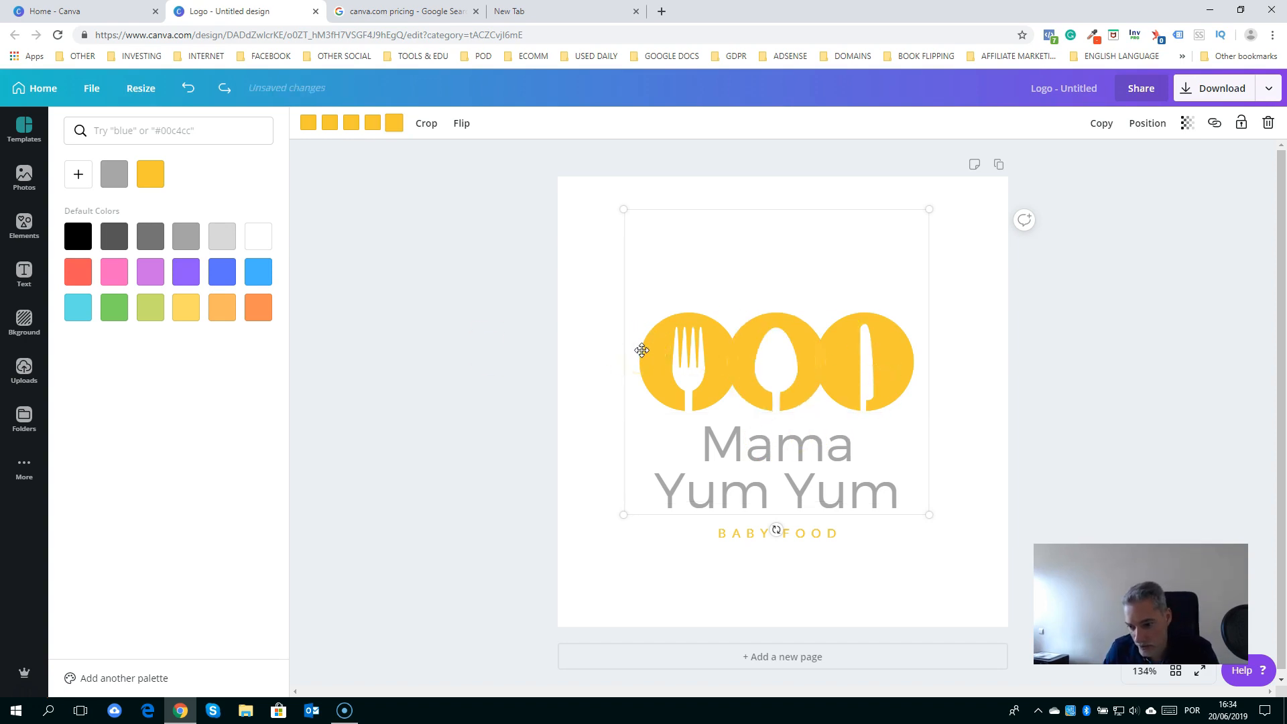
Replace the Mama Yum Yum title with "Daily" on the first line and "Health Recipes" on the second
left_click(770, 446)
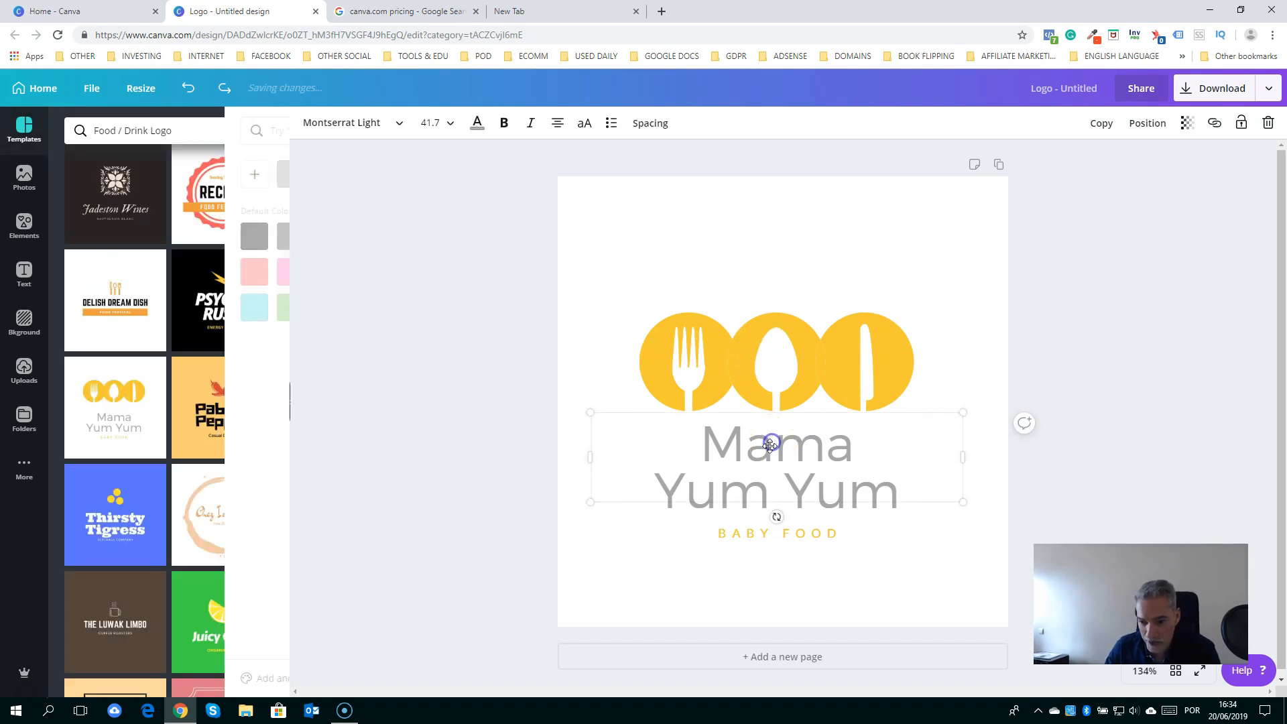
double_click(769, 448)
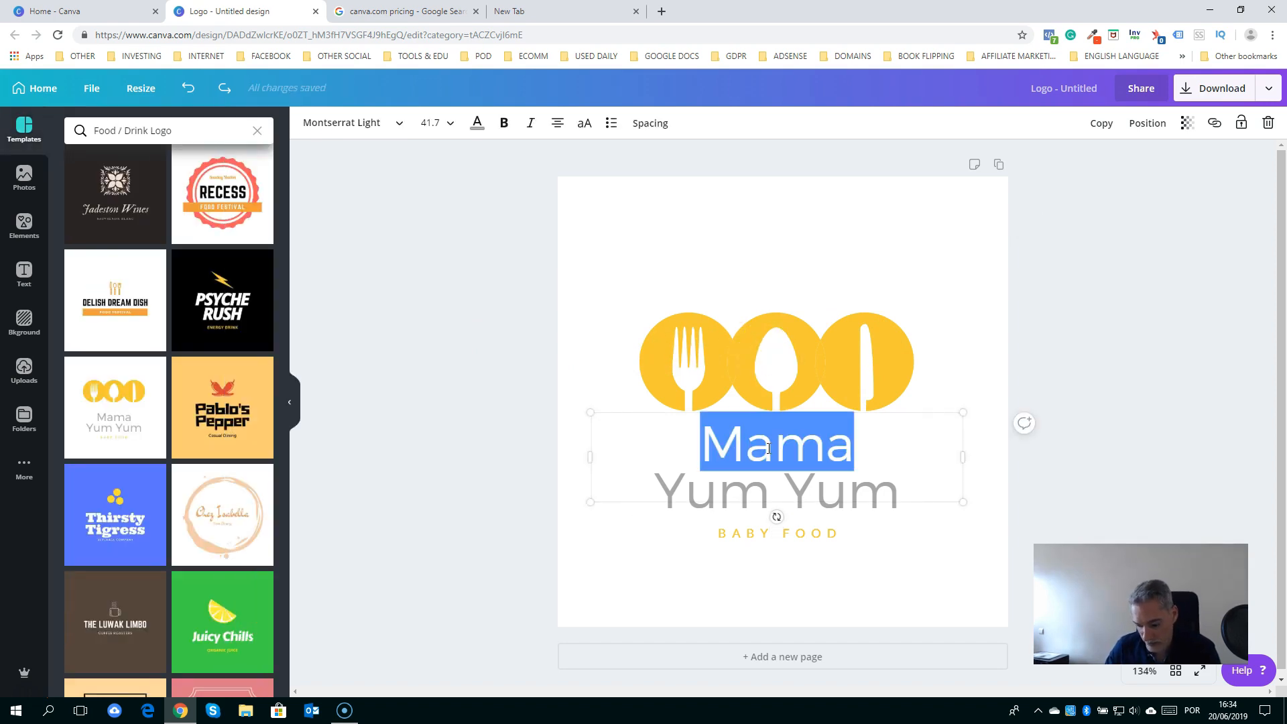
type("Daily")
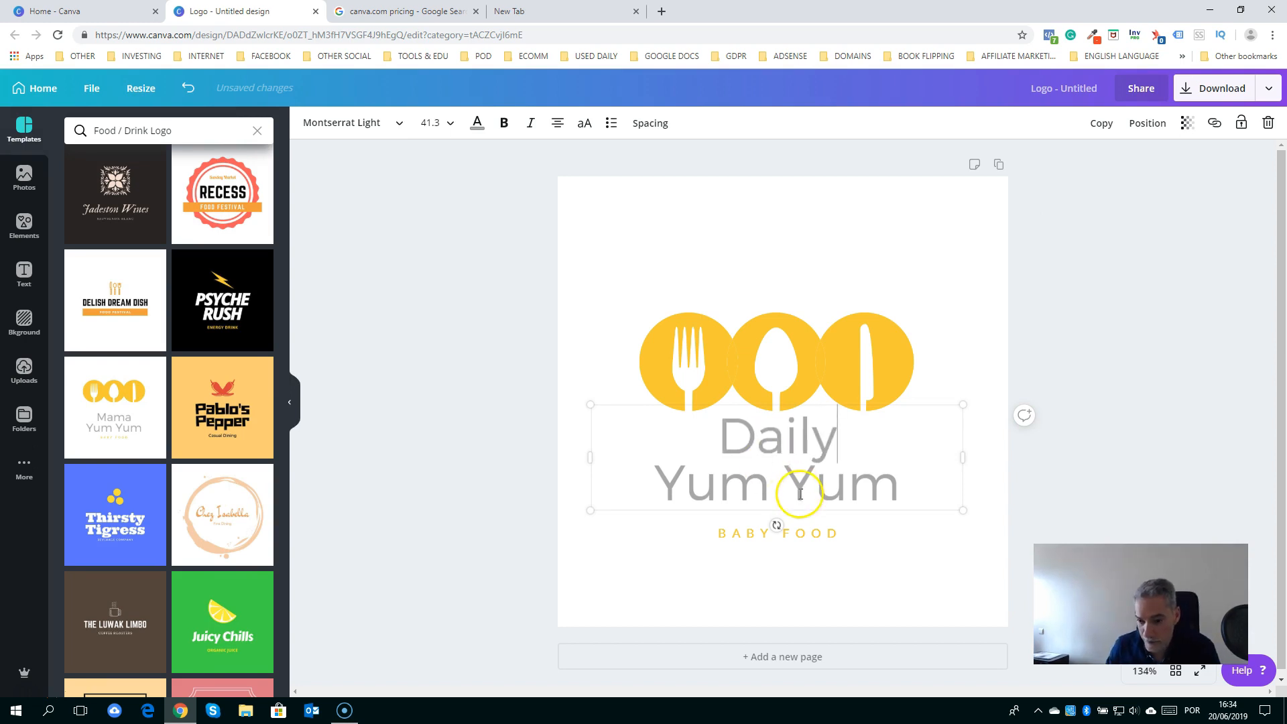
left_click_drag(899, 484, 669, 487)
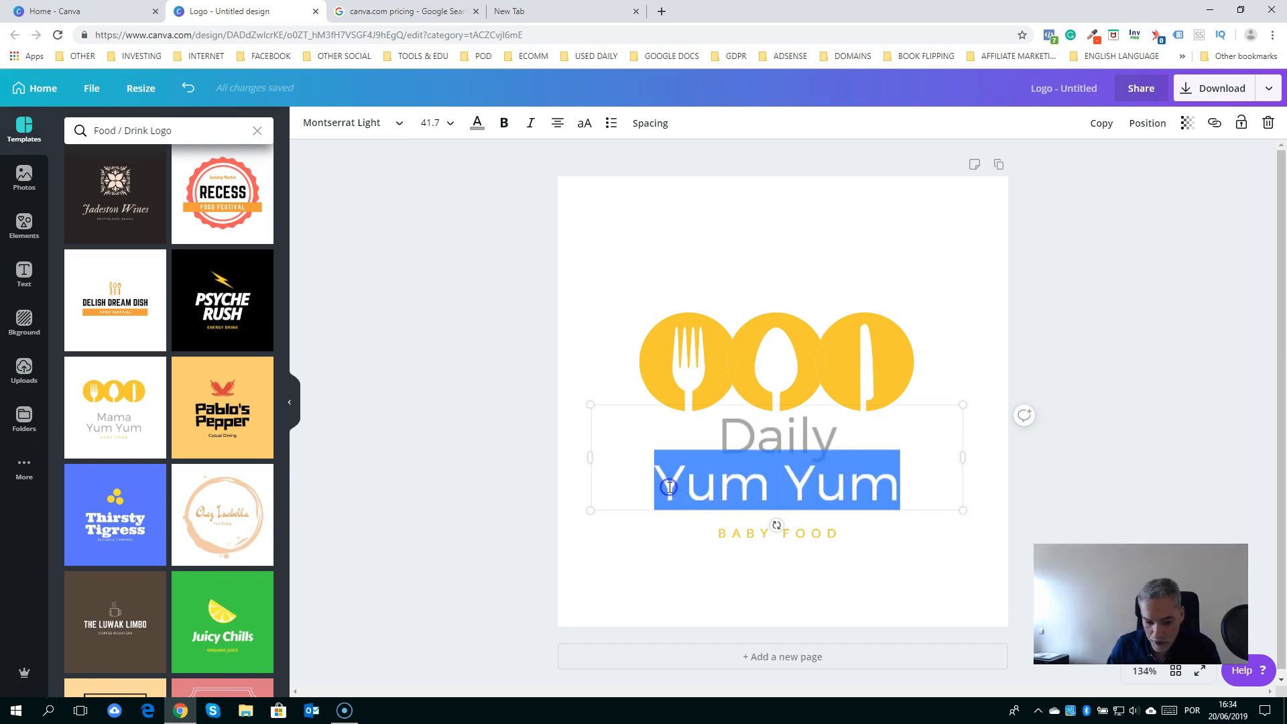
type("Healp")
key("BackSpace")
type("th ")
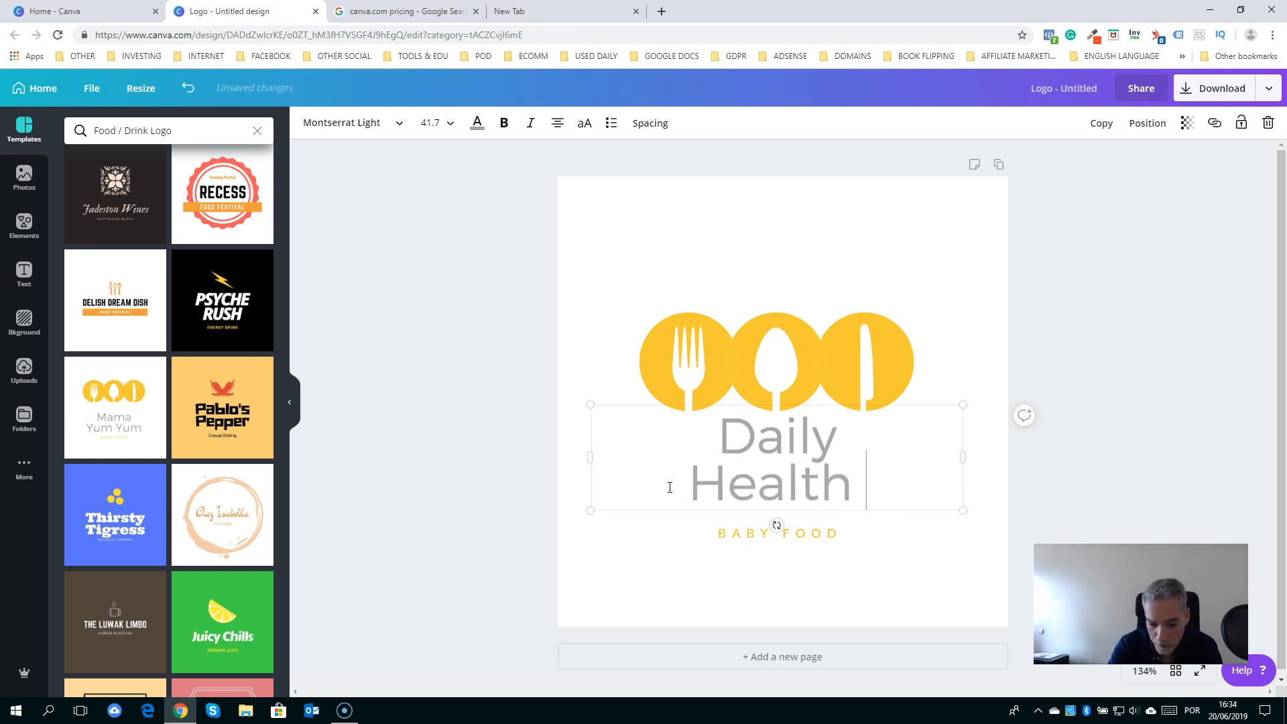
type("Recipes")
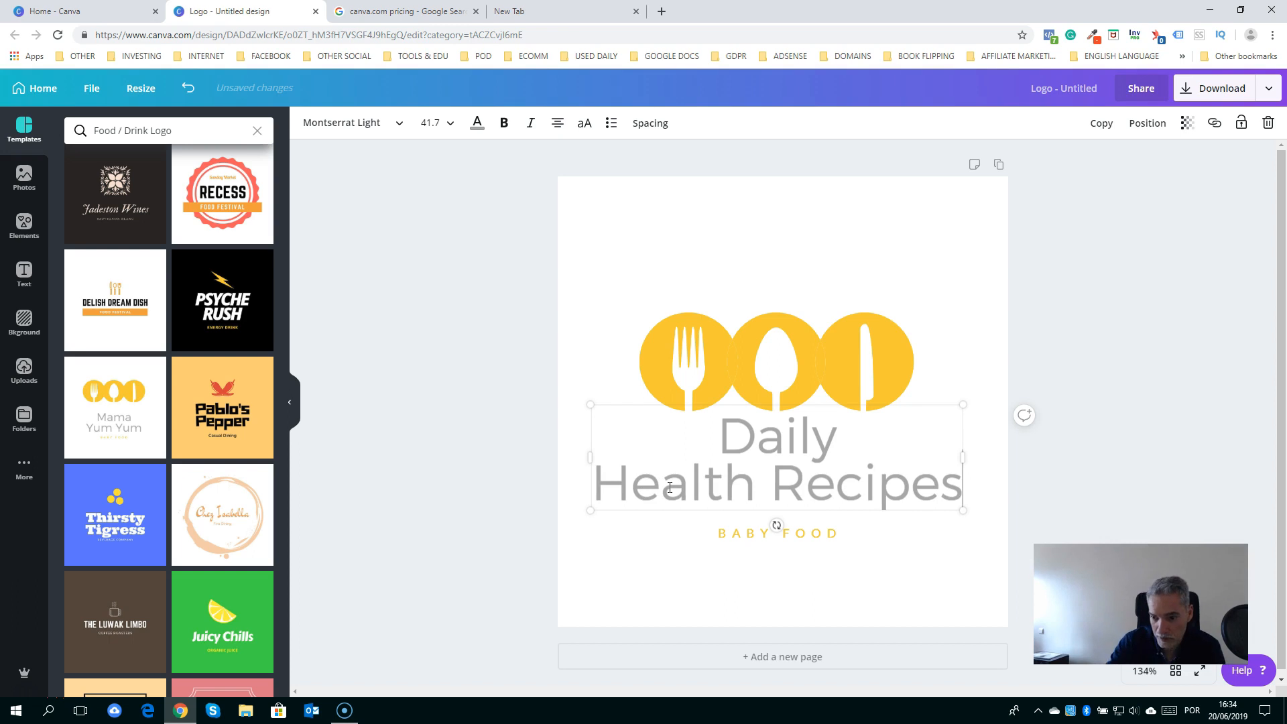
Set the font size of the Health Recipes line to 36
left_click_drag(598, 479, 957, 488)
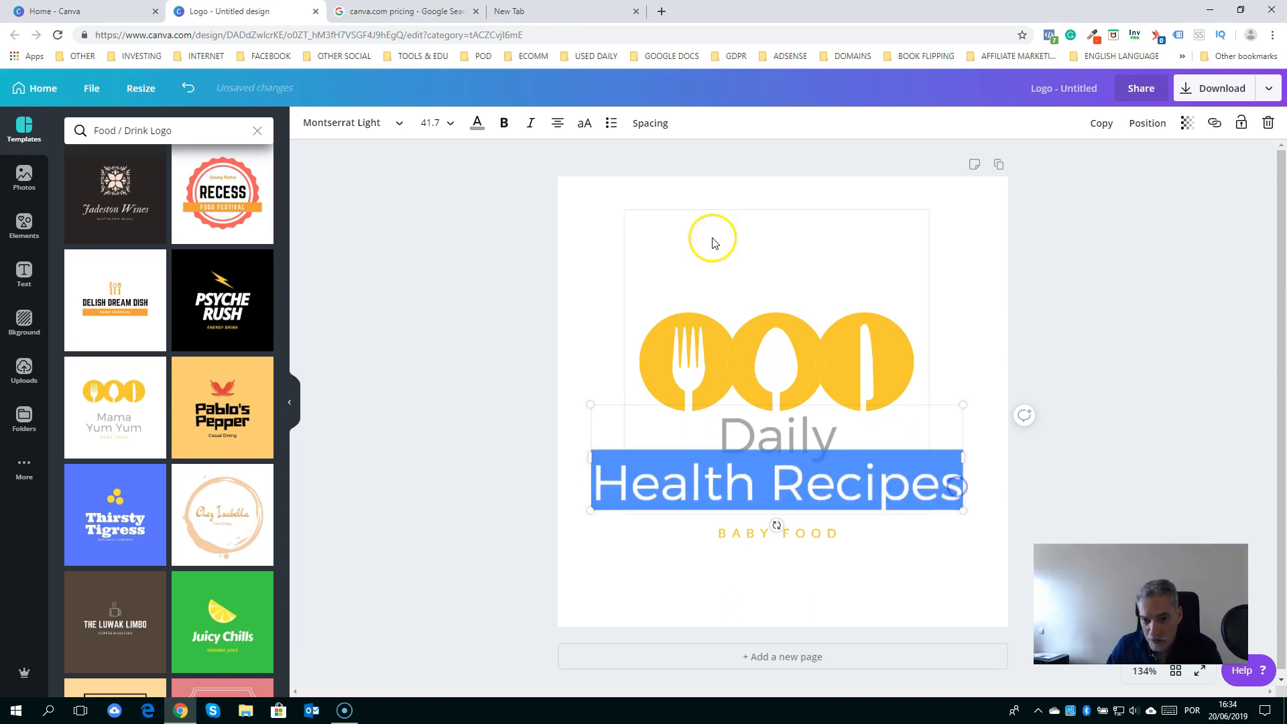
left_click(449, 126)
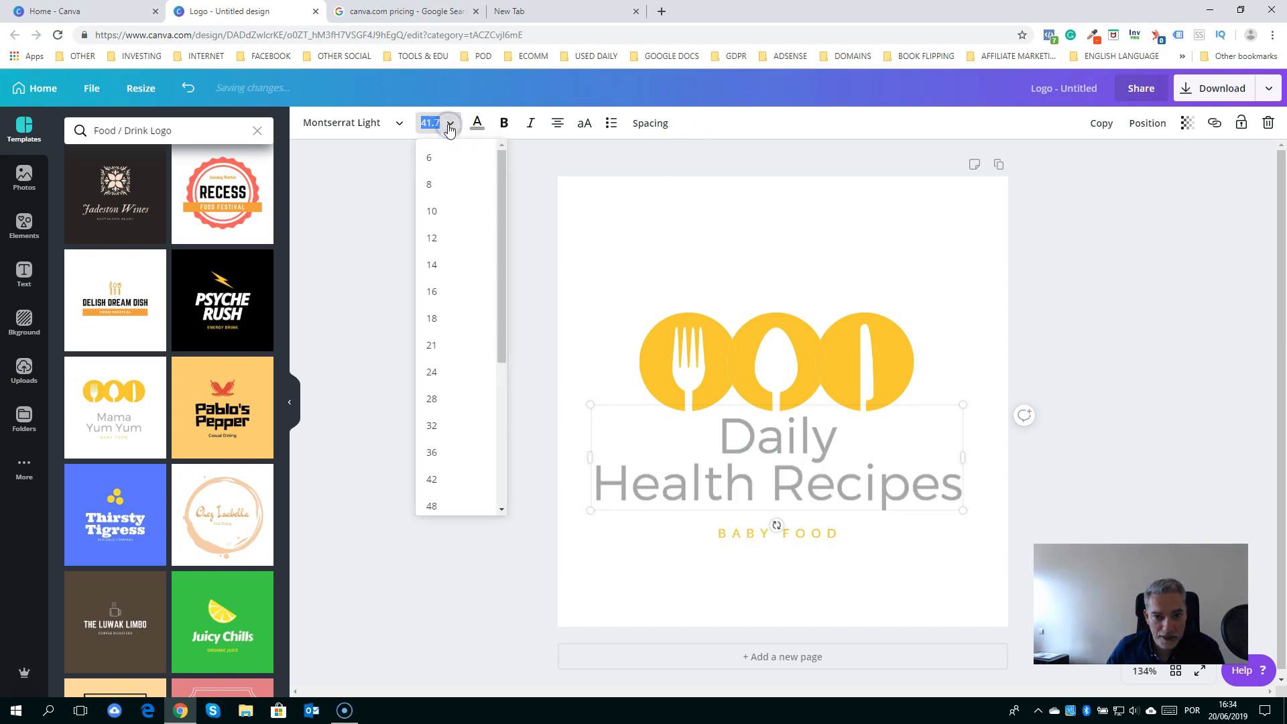
left_click(437, 455)
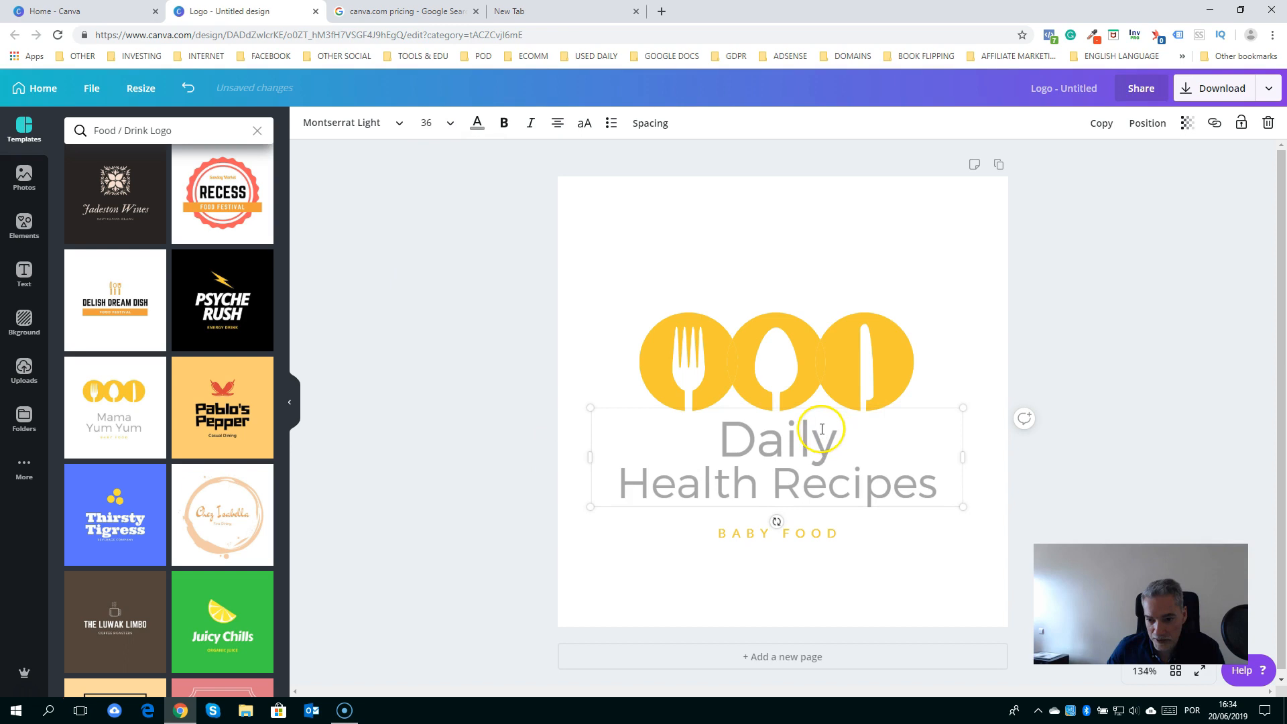
Enlarge the word Daily in the title, trying font size 48 and settling on 64
left_click_drag(744, 439, 842, 436)
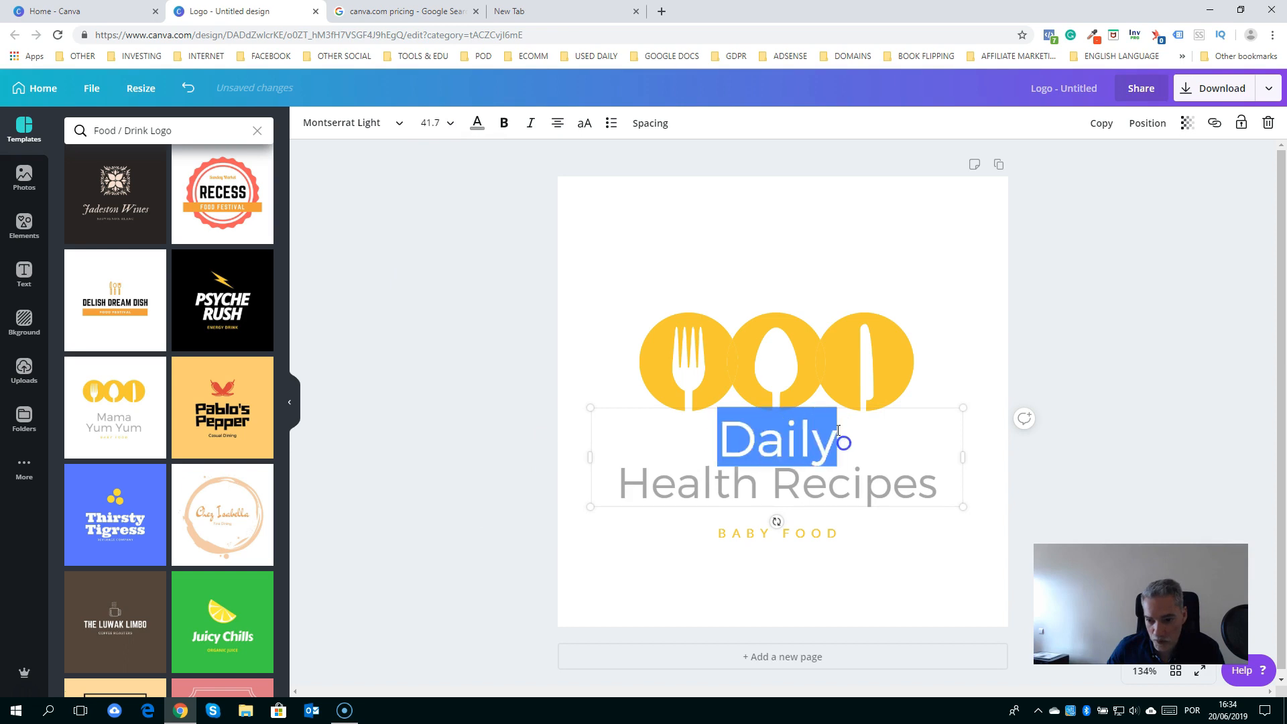
left_click(449, 124)
scroll(449, 395, "down", 2)
left_click(432, 432)
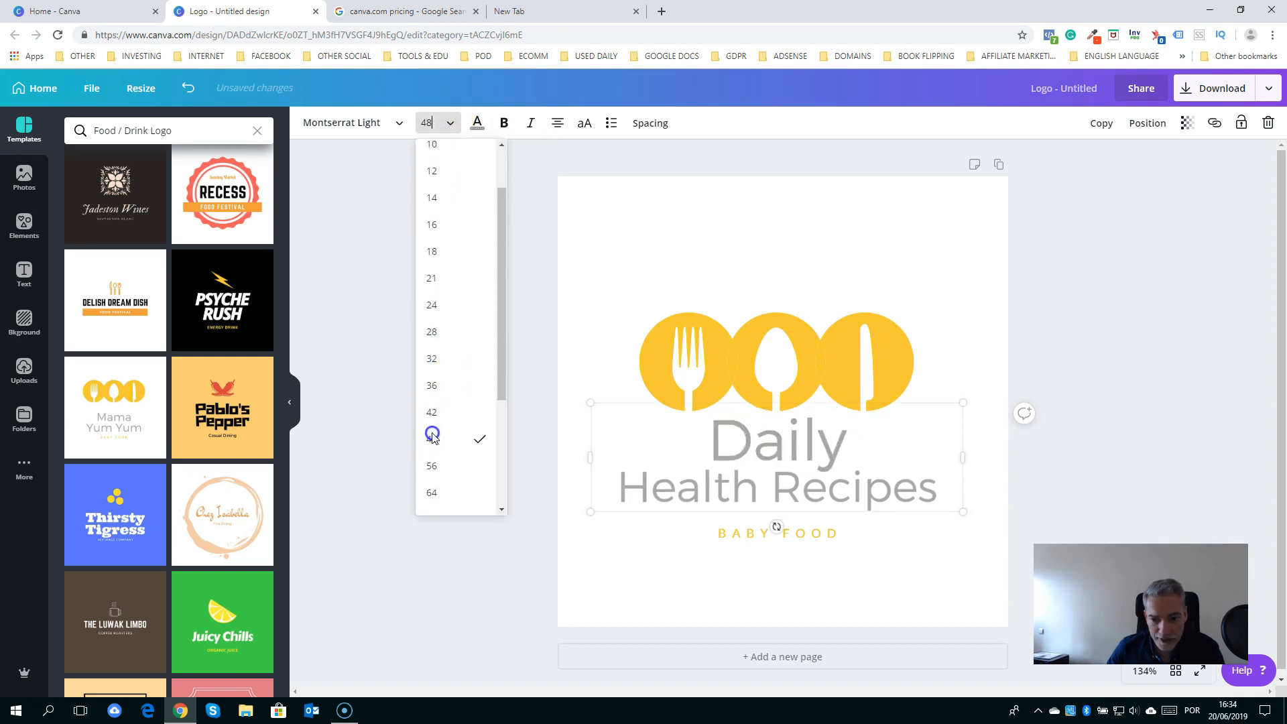
left_click(443, 122)
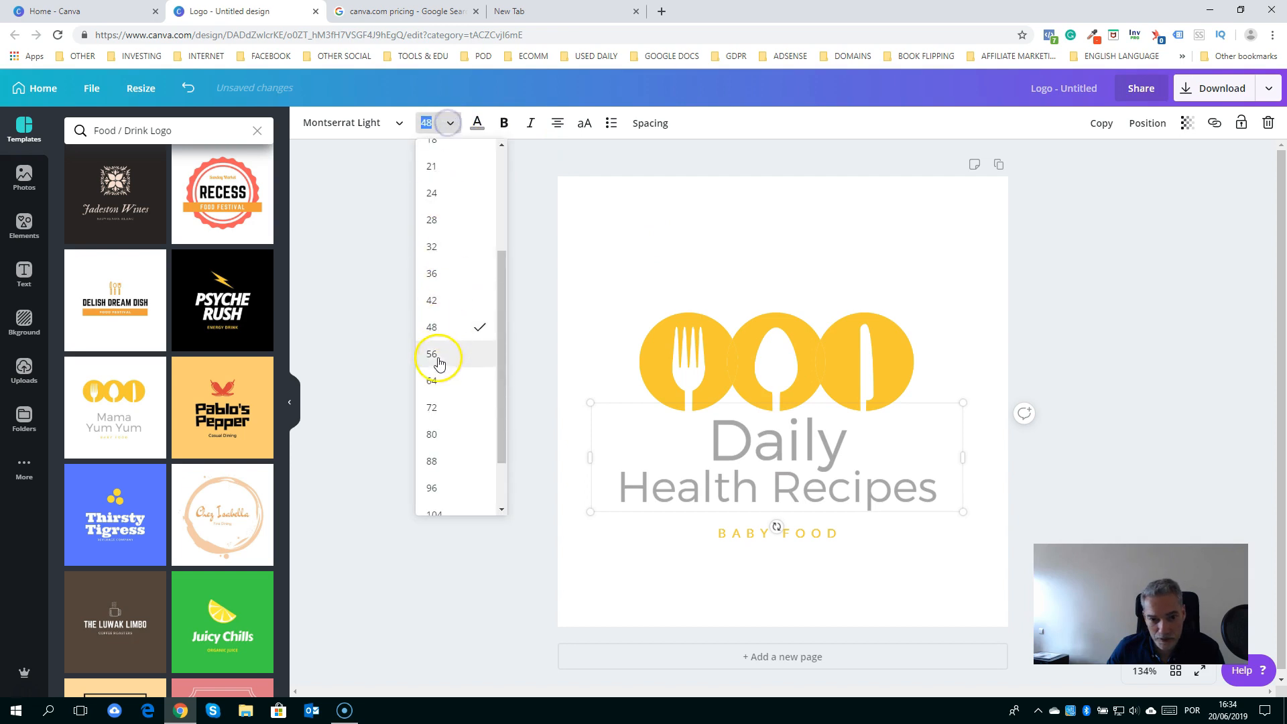
left_click(435, 383)
left_click(1166, 454)
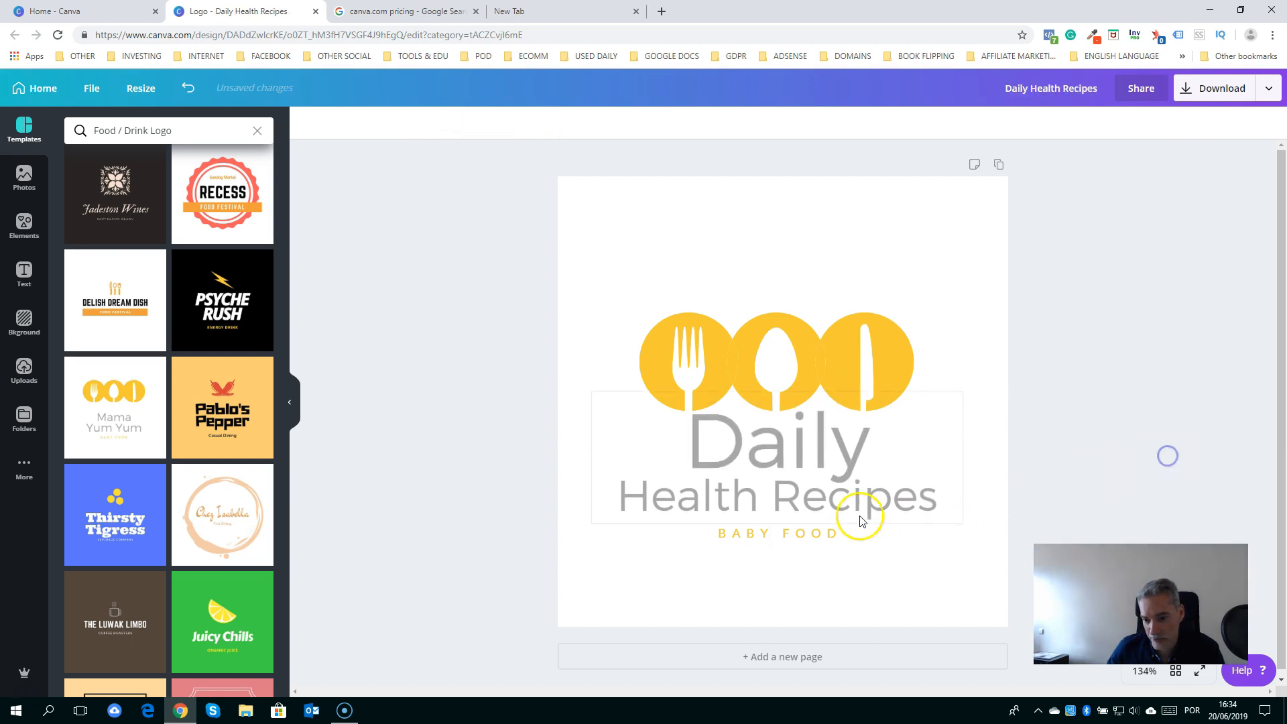
Move the BABY FOOD tagline slightly up, closer to the Health Recipes line
left_click(808, 534)
left_click_drag(807, 526, 807, 518)
left_click(839, 530)
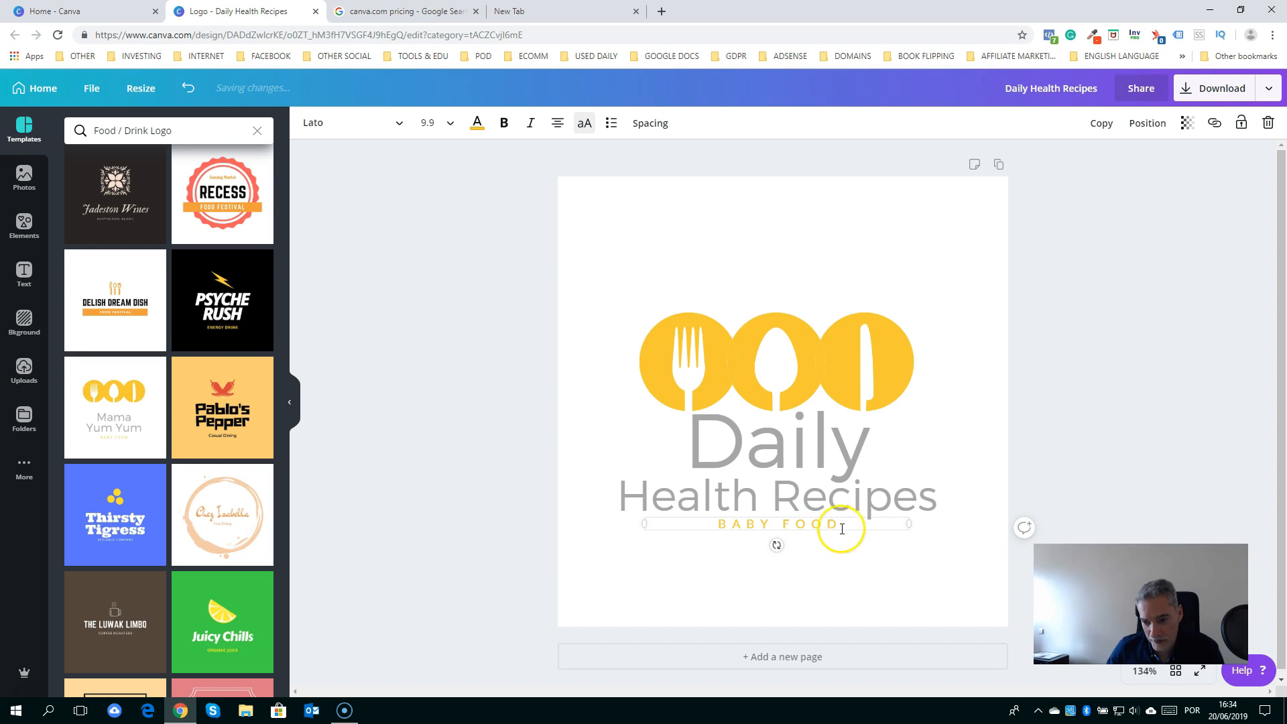
left_click(839, 534)
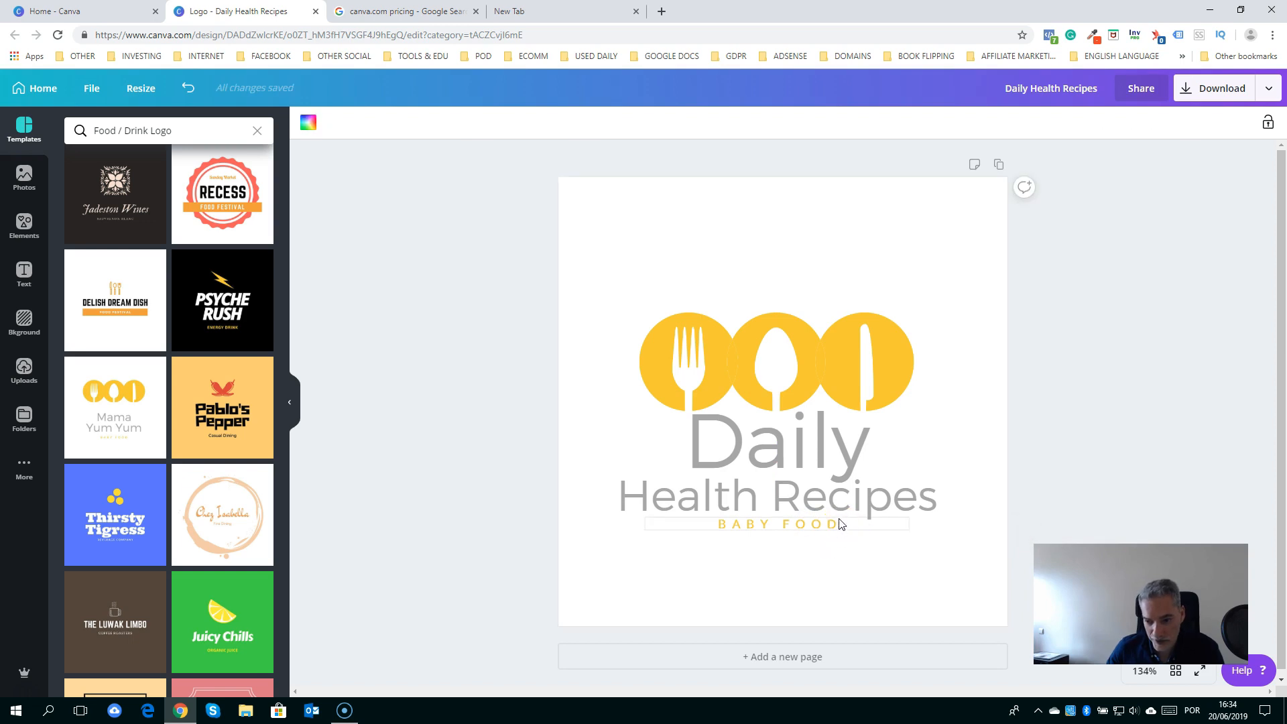
Delete the BABY FOOD tagline below the title
left_click(835, 523)
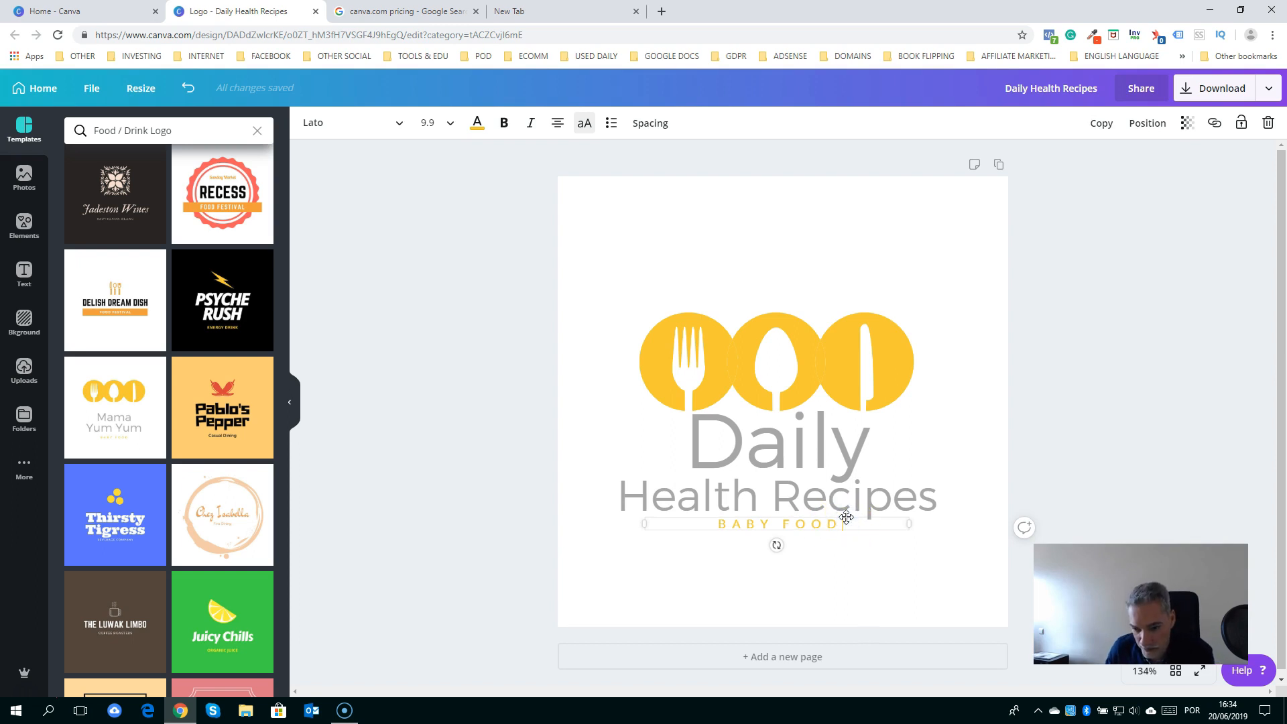
left_click(846, 516)
left_click(838, 521)
left_click(836, 534)
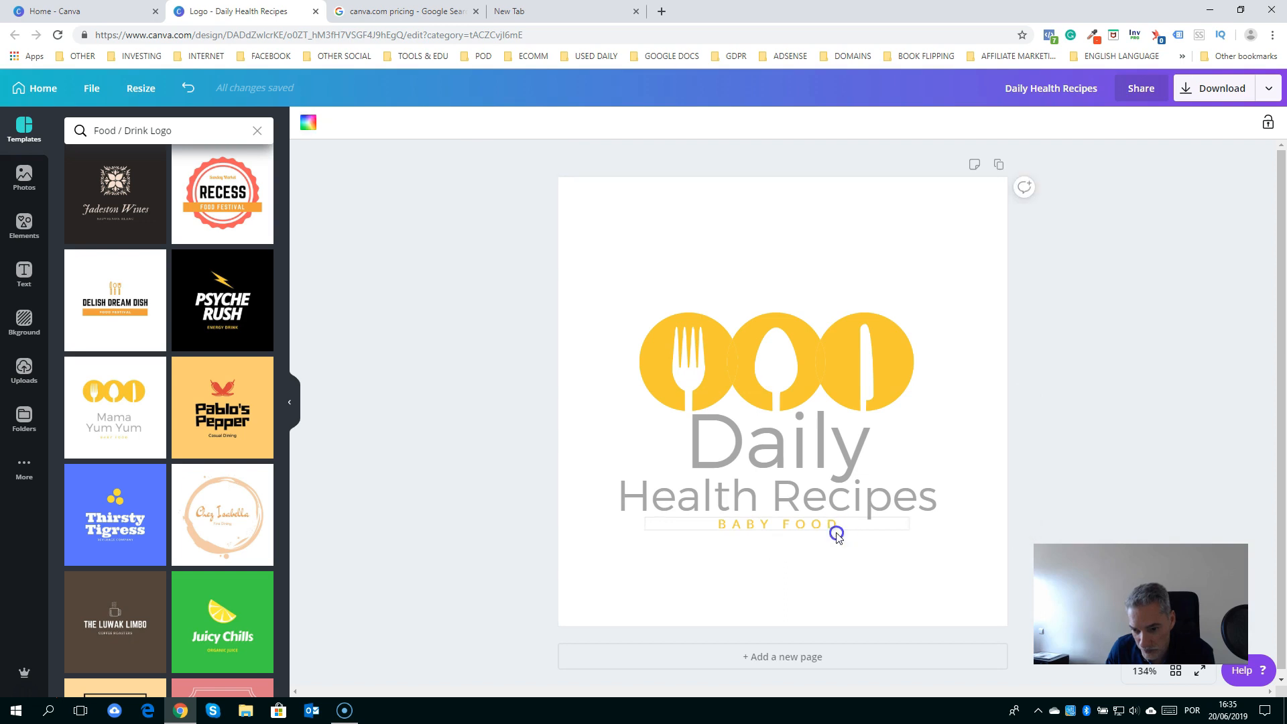
left_click(836, 530)
key("Delete")
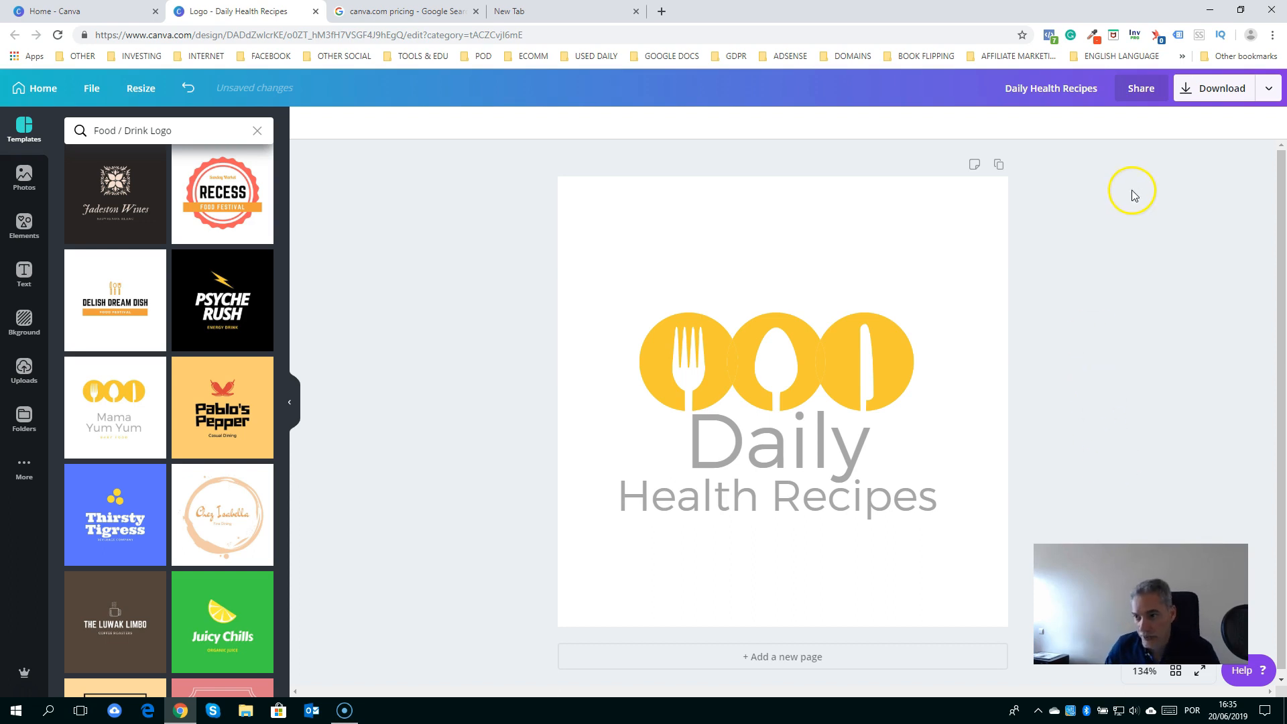
Examine the download options for the finished logo, including the list of available file types
left_click(1269, 93)
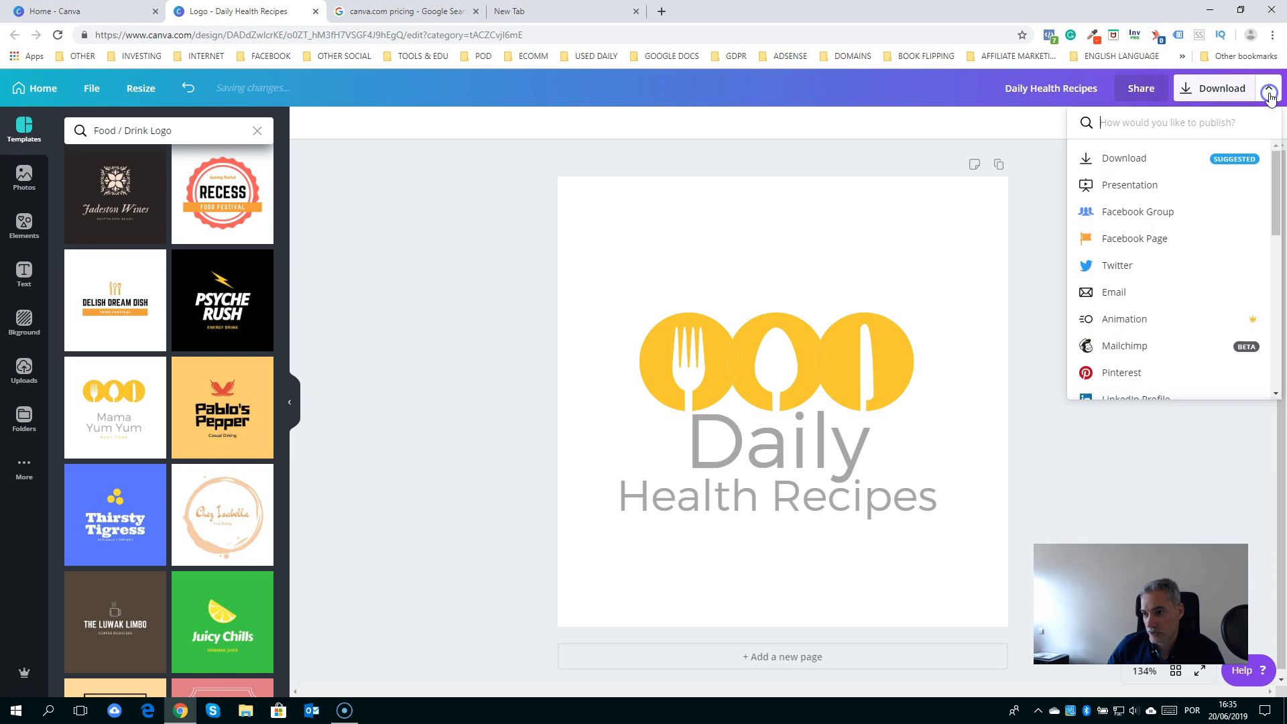
left_click(1141, 160)
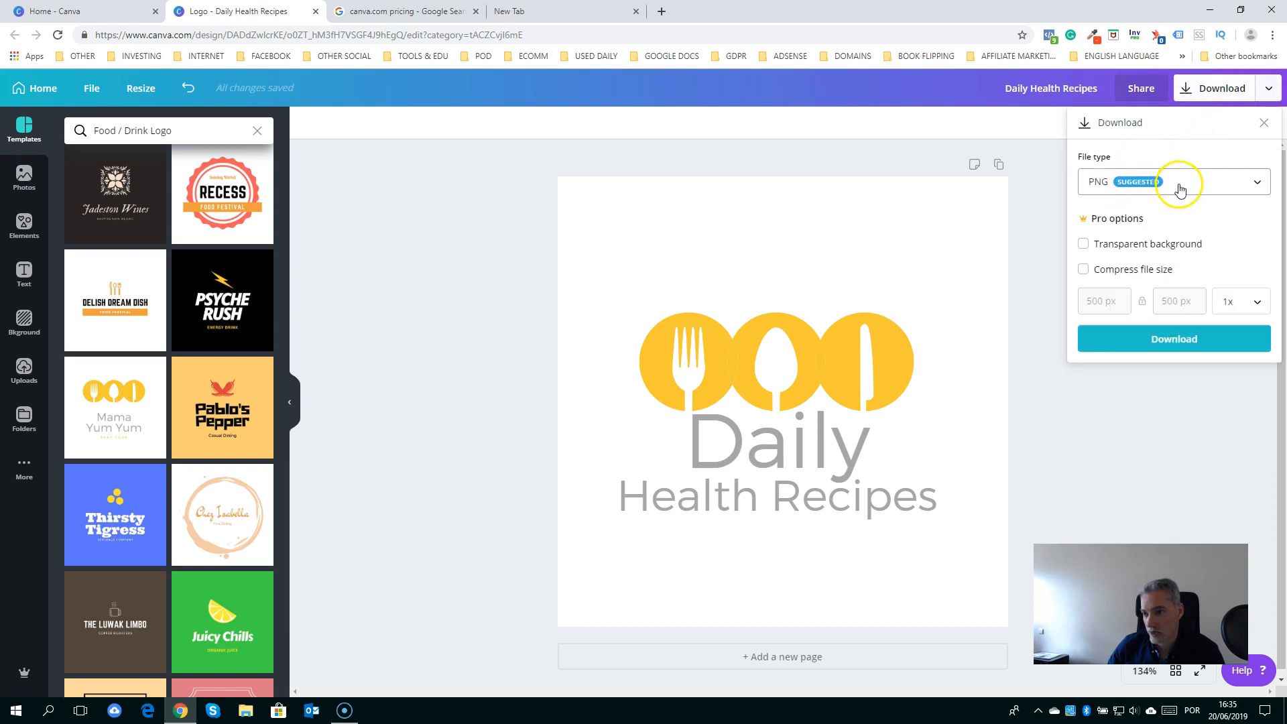
left_click(1252, 183)
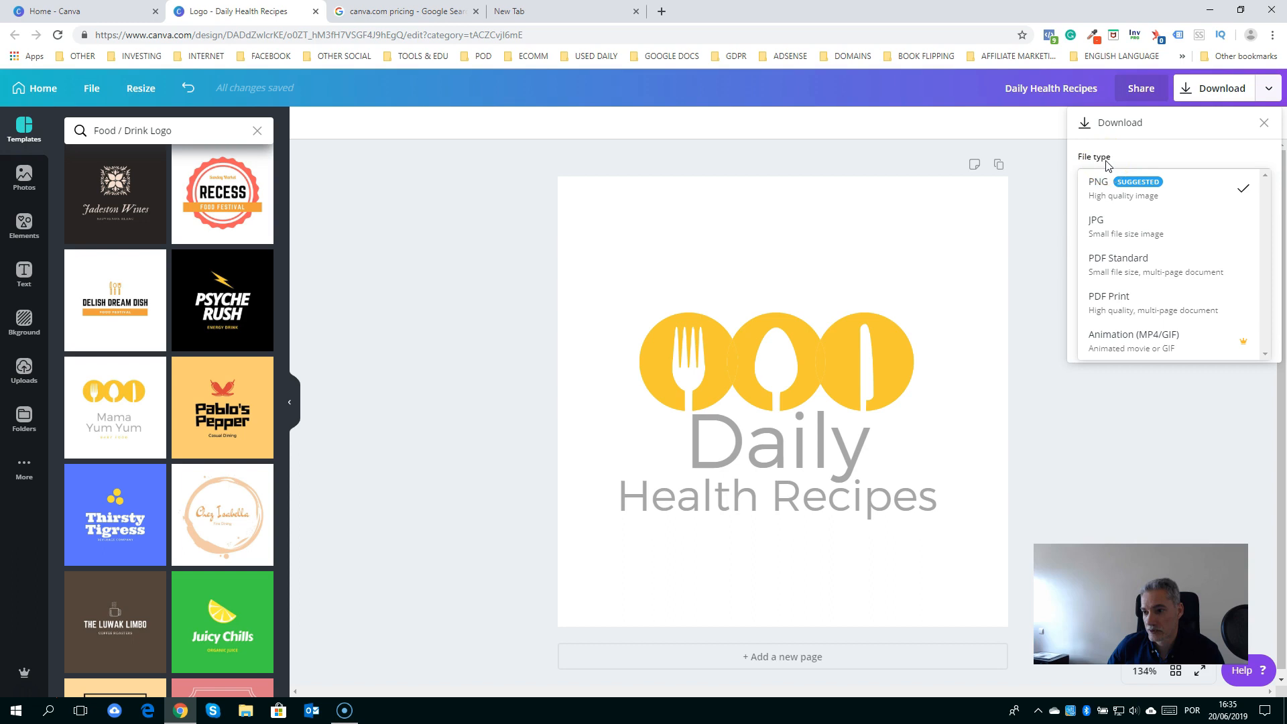
left_click(1038, 128)
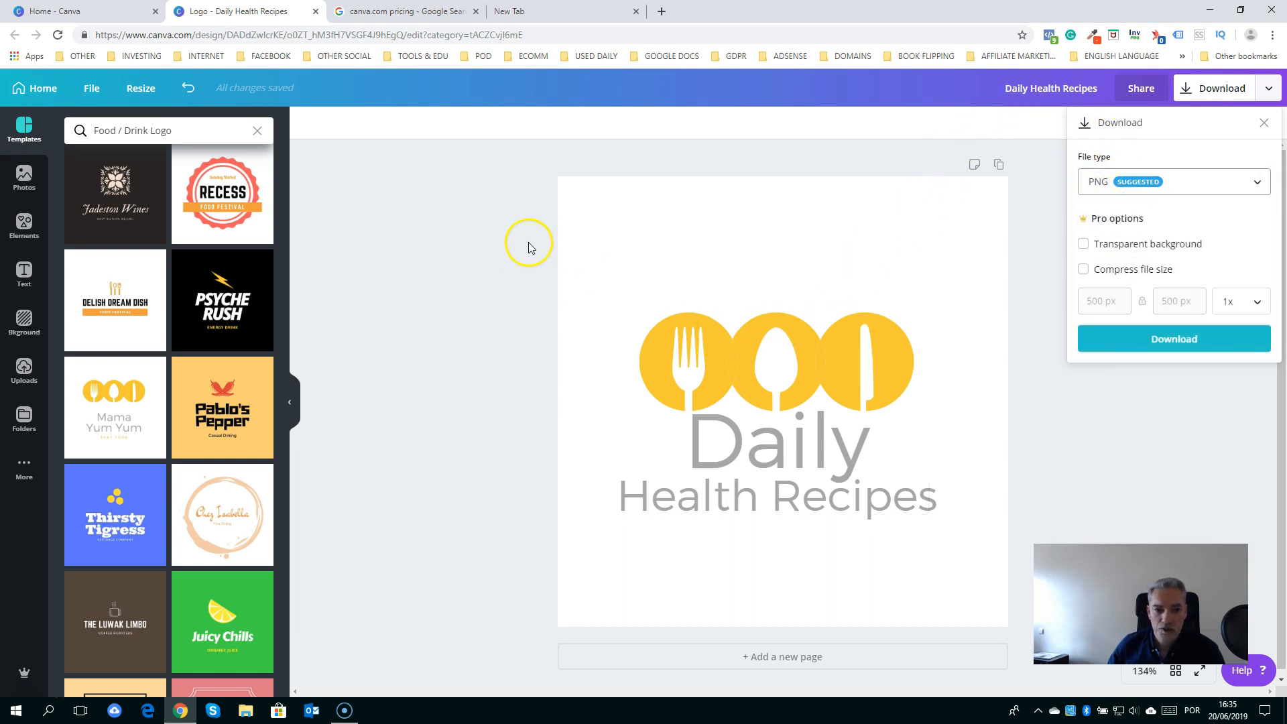
Return to the Canva home page, search for "logo" and create a new blank 500 × 500 px Logo design
left_click(42, 88)
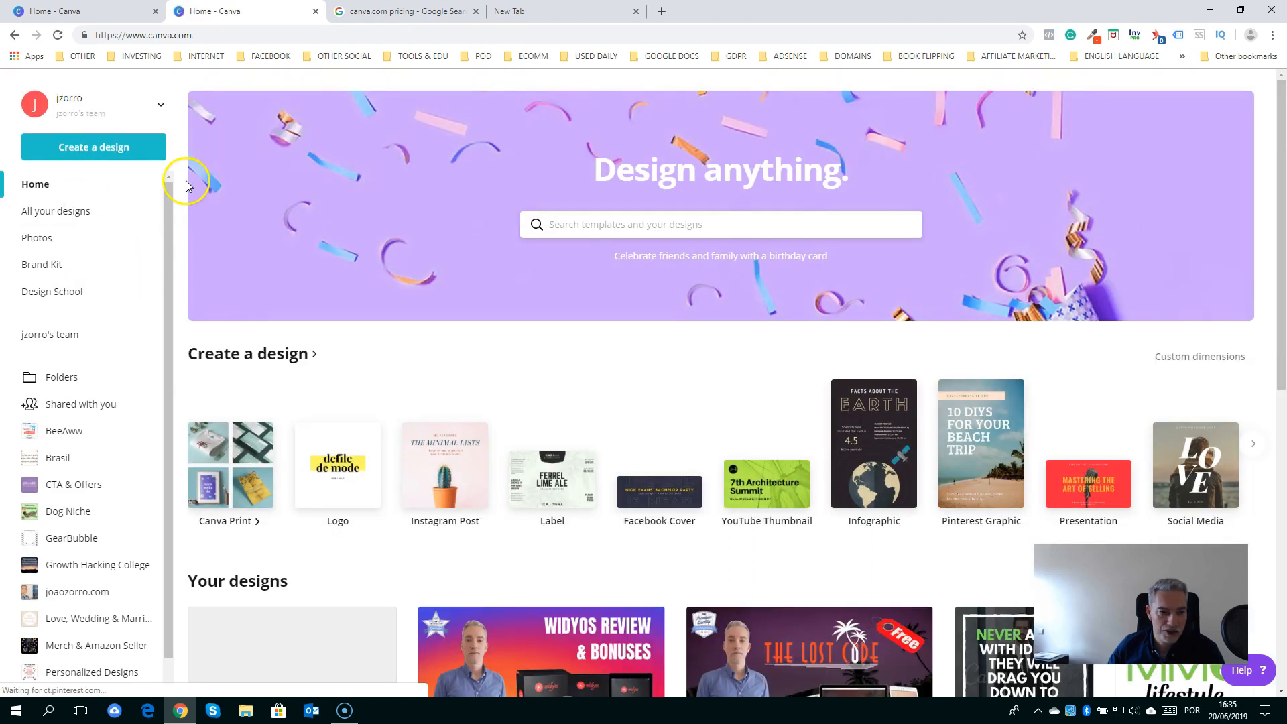
left_click(589, 224)
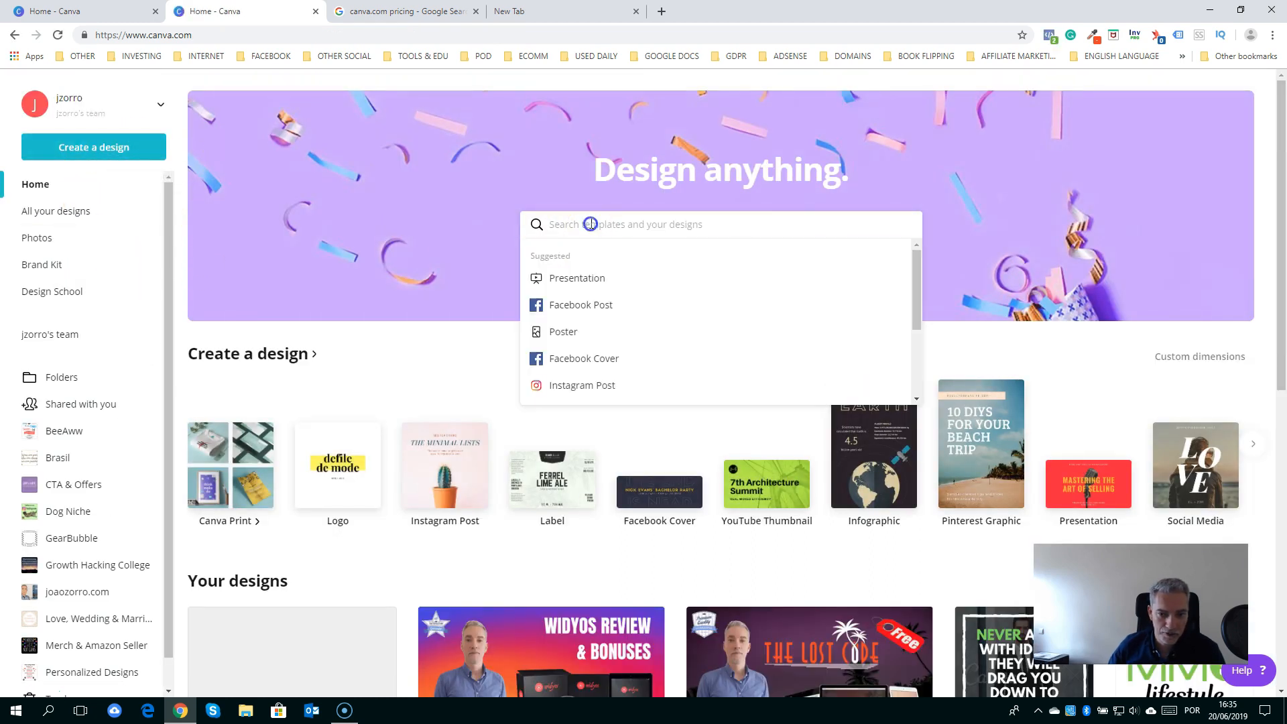
type("logo")
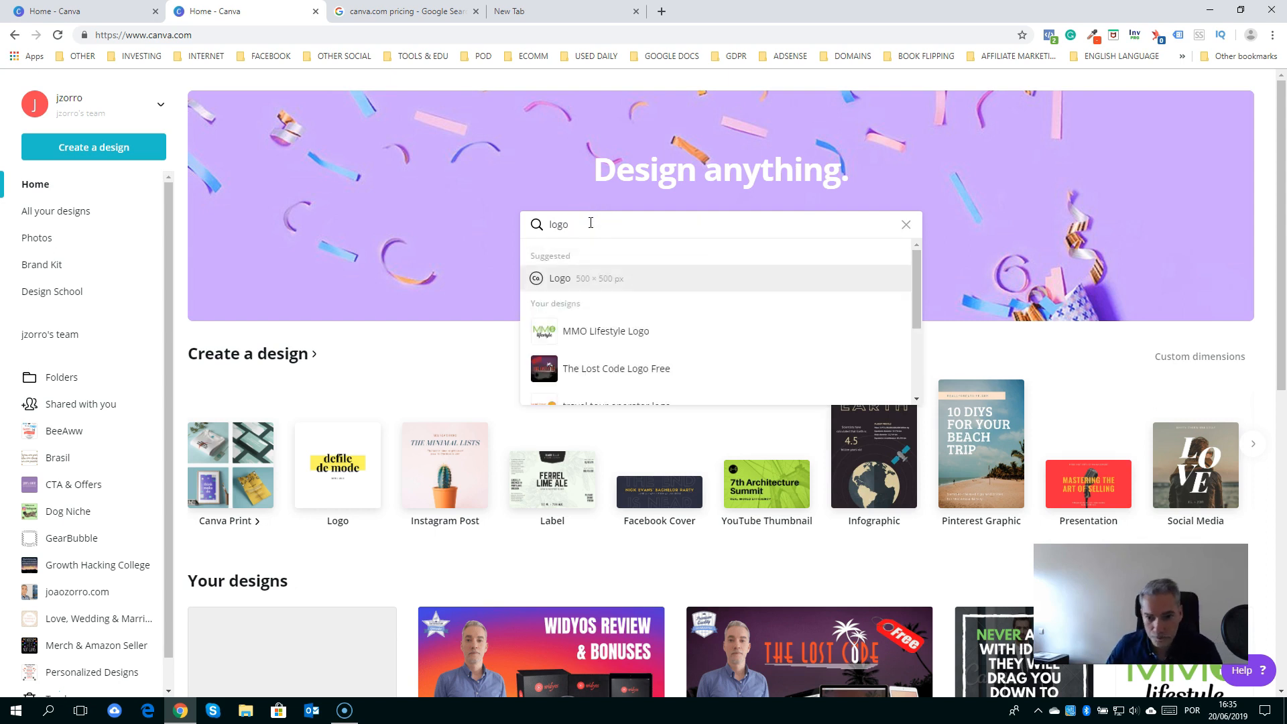
left_click(554, 279)
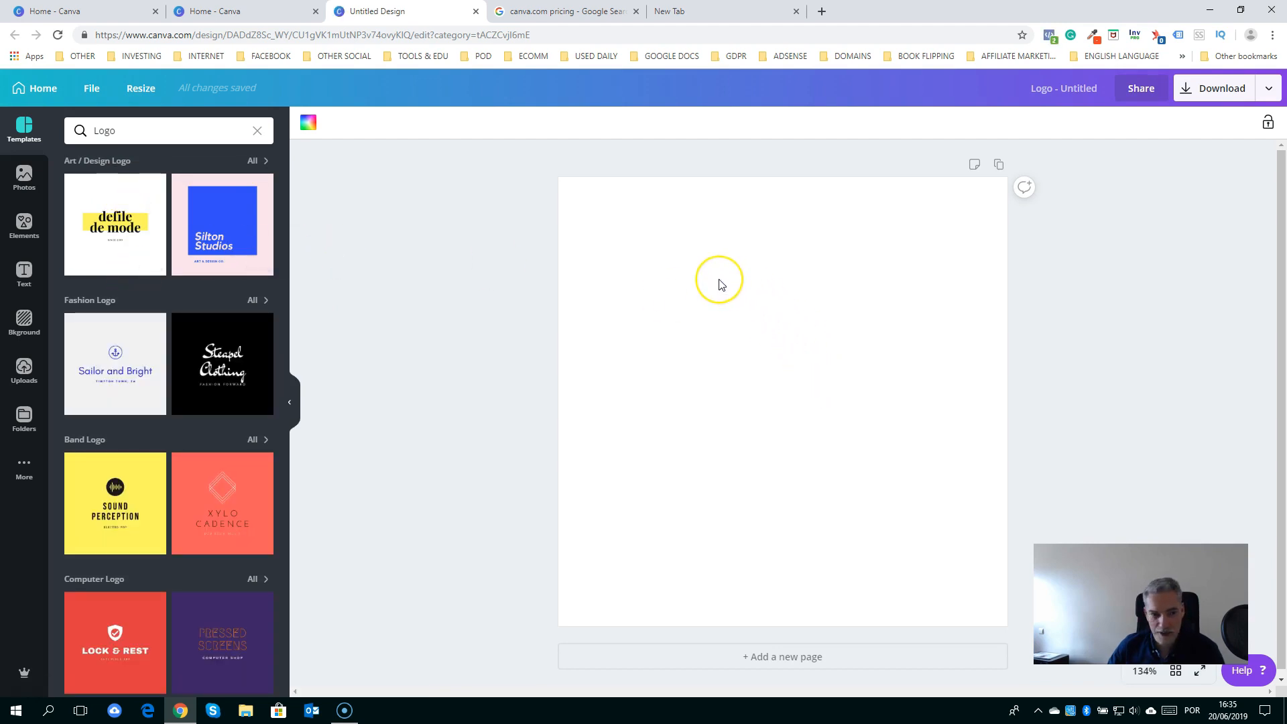
Search the design elements for "chef" and limit the results to free ones
left_click(144, 128)
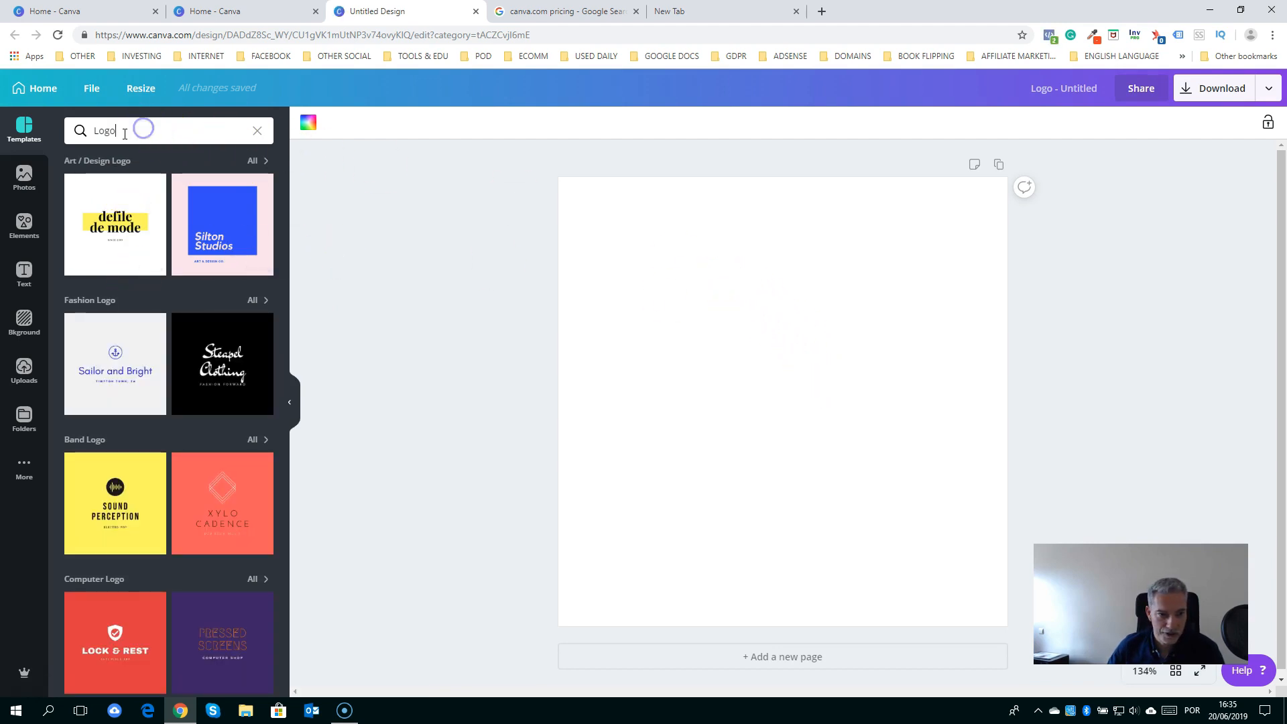
left_click(23, 232)
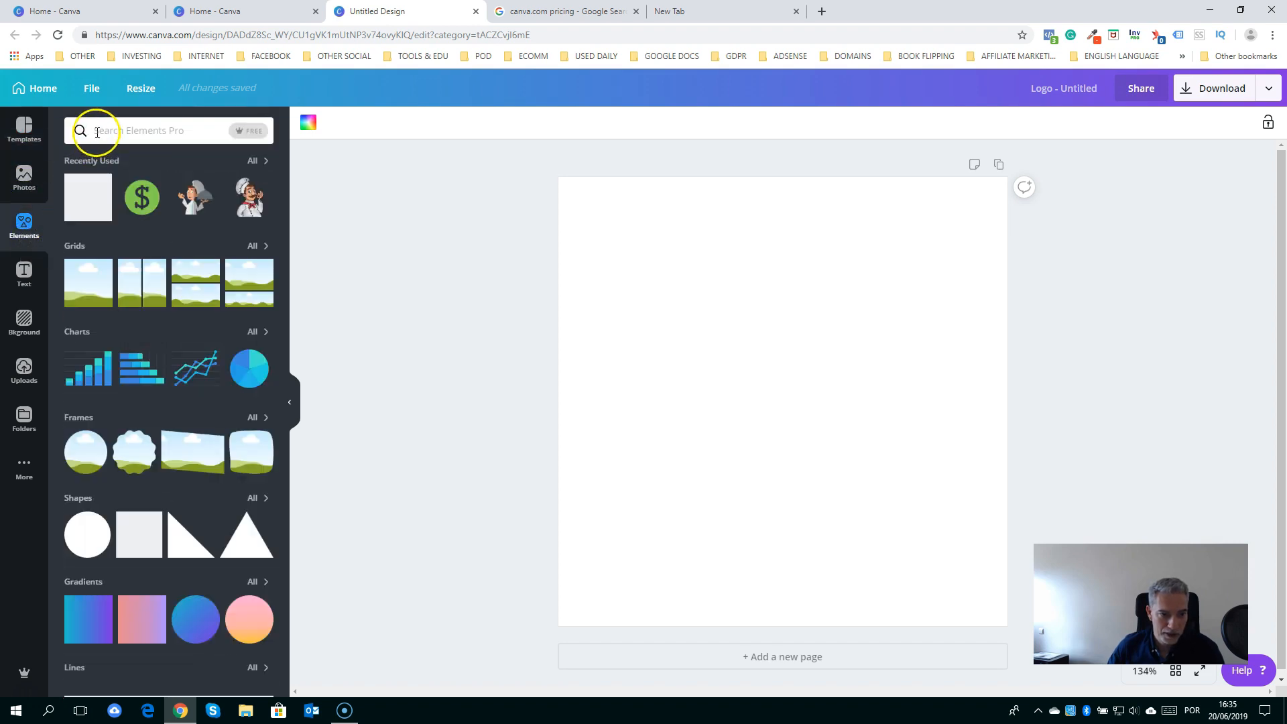
left_click(98, 132)
type("chef")
key("Return")
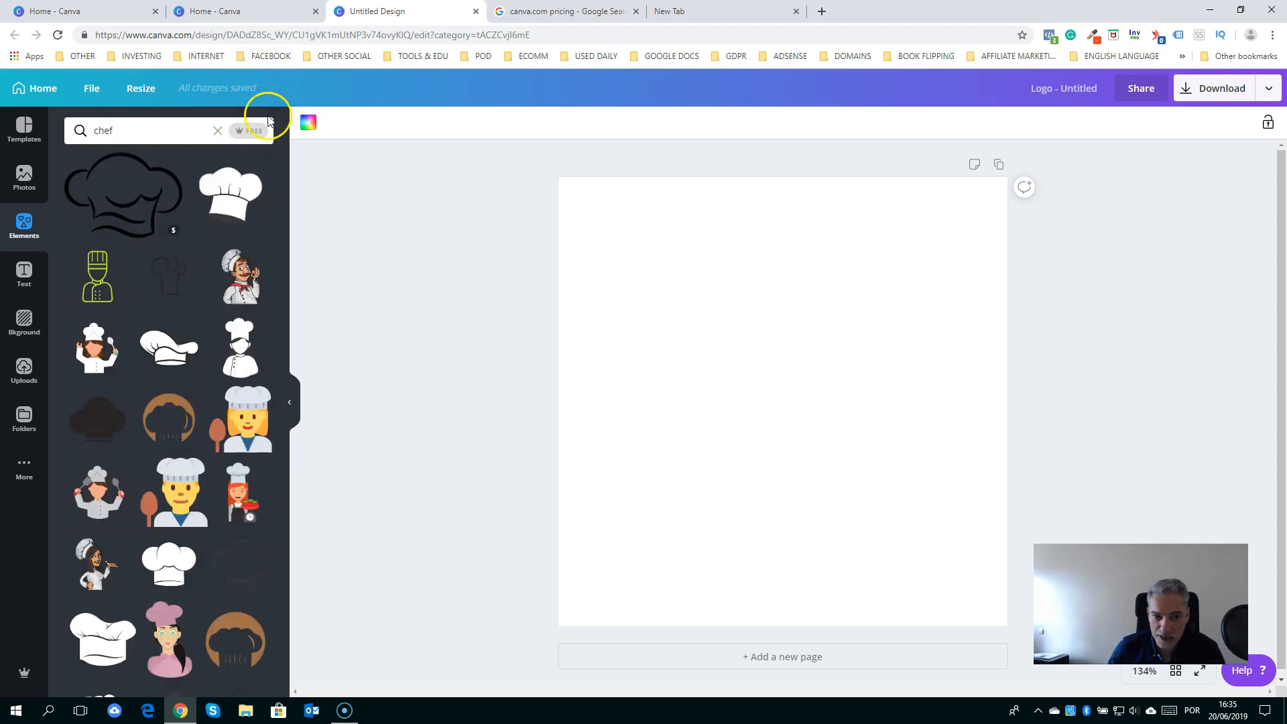
left_click(251, 131)
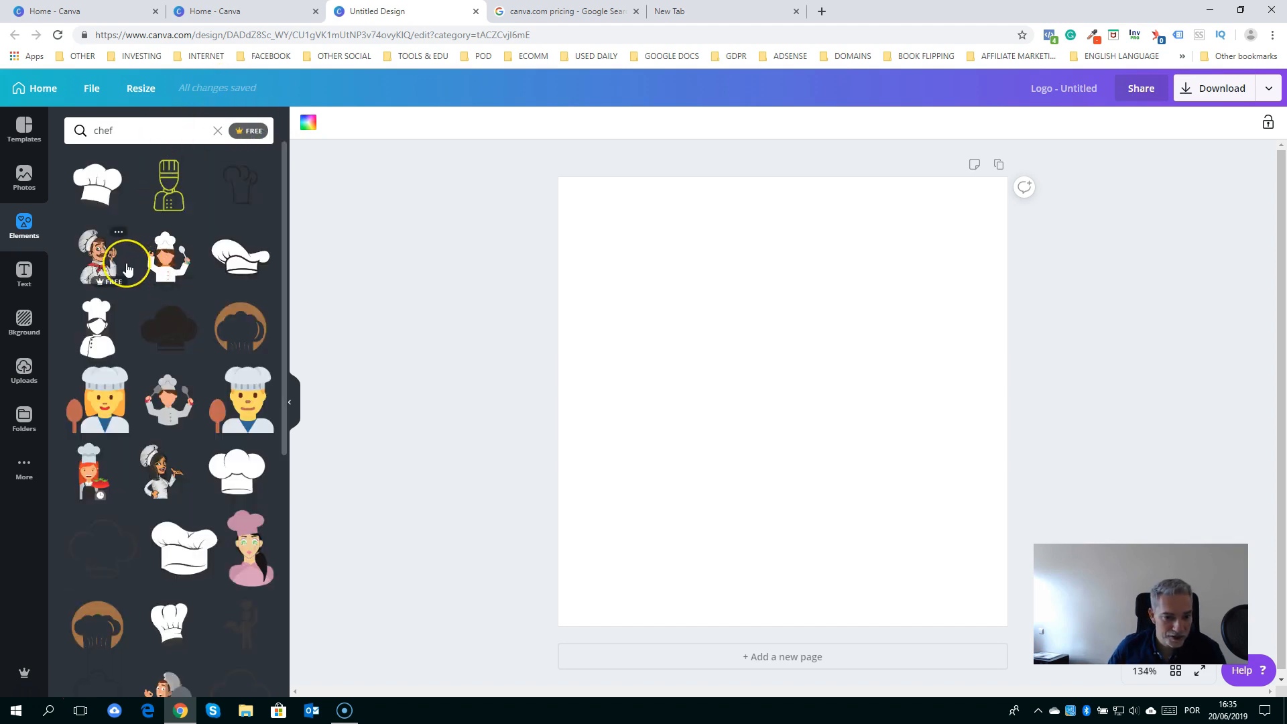
Insert the chef holding a covered serving tray, shrink him slightly and place him in the upper middle of the canvas
scroll(126, 268, "down", 5)
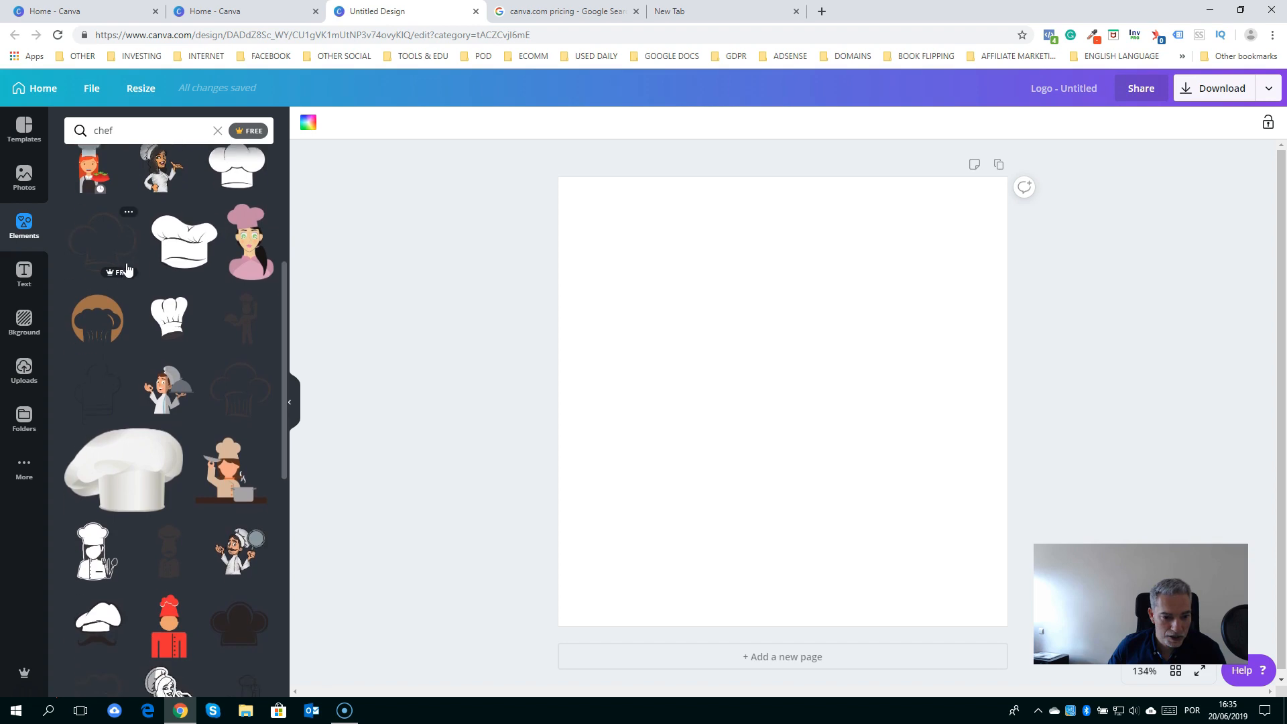
scroll(126, 268, "down", 1)
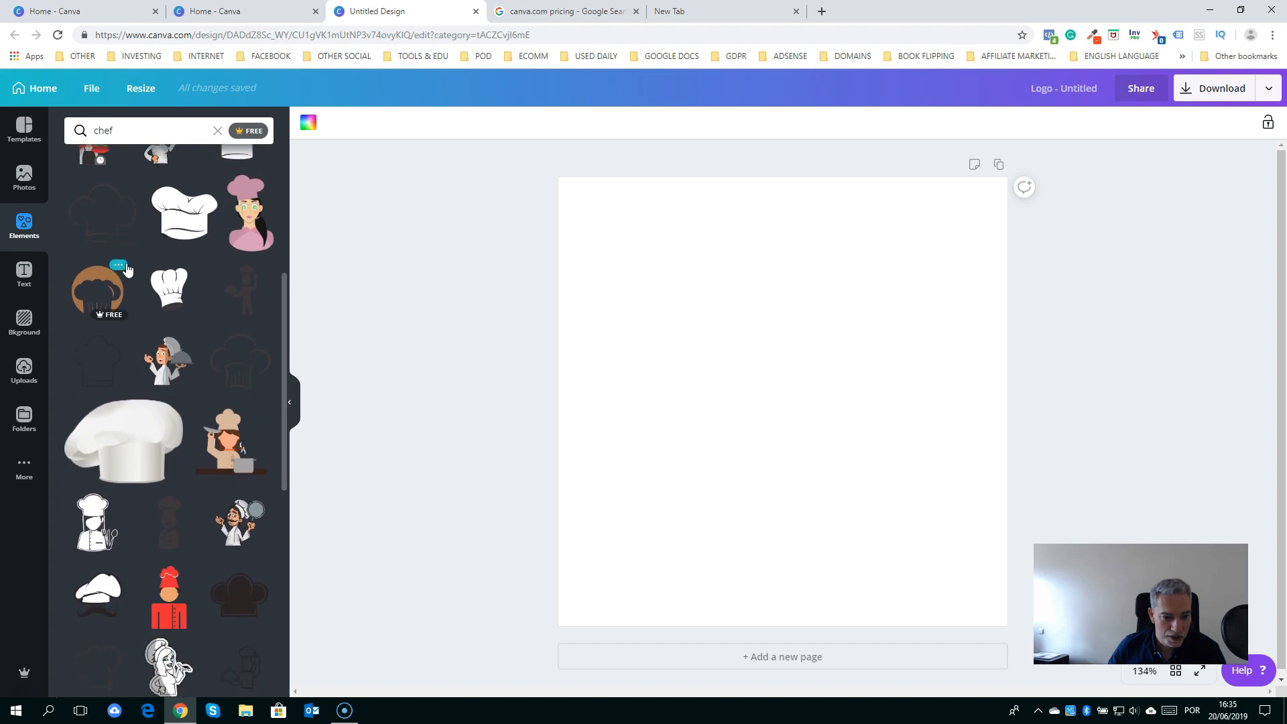
left_click(168, 365)
left_click_drag(760, 377, 758, 346)
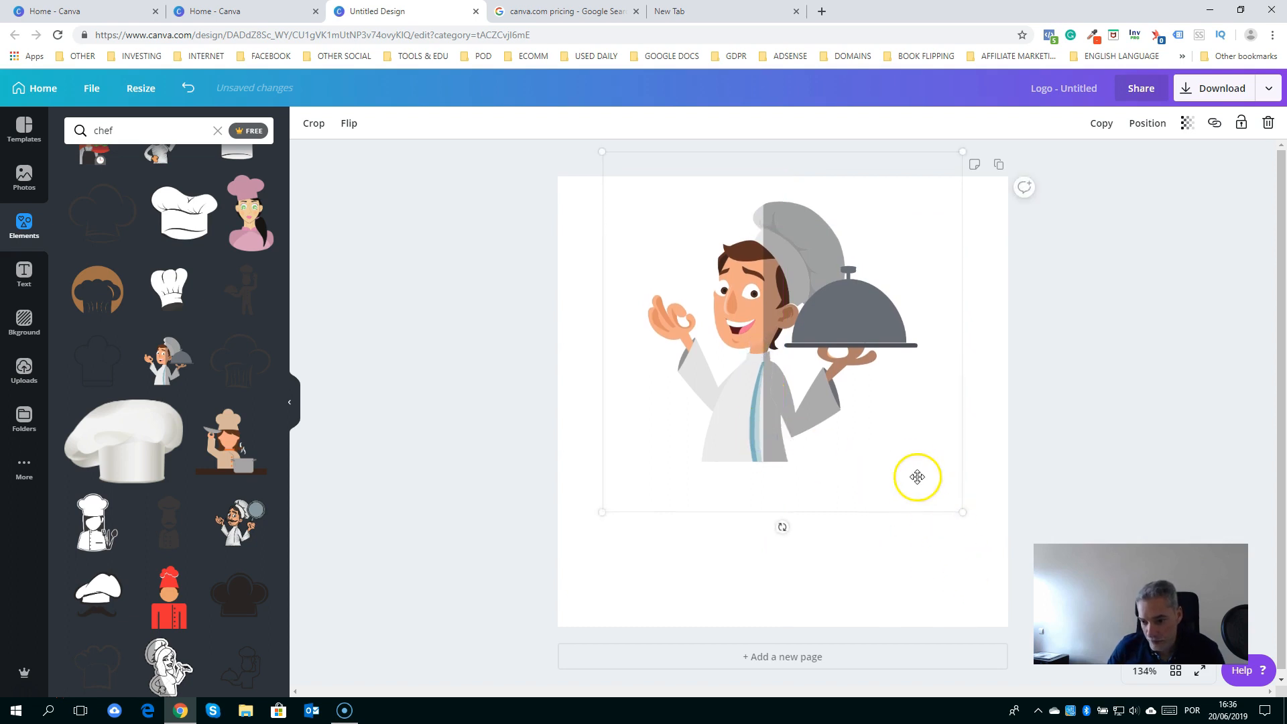
left_click_drag(963, 512, 945, 492)
left_click_drag(793, 380, 810, 380)
left_click(1013, 413)
left_click(967, 197)
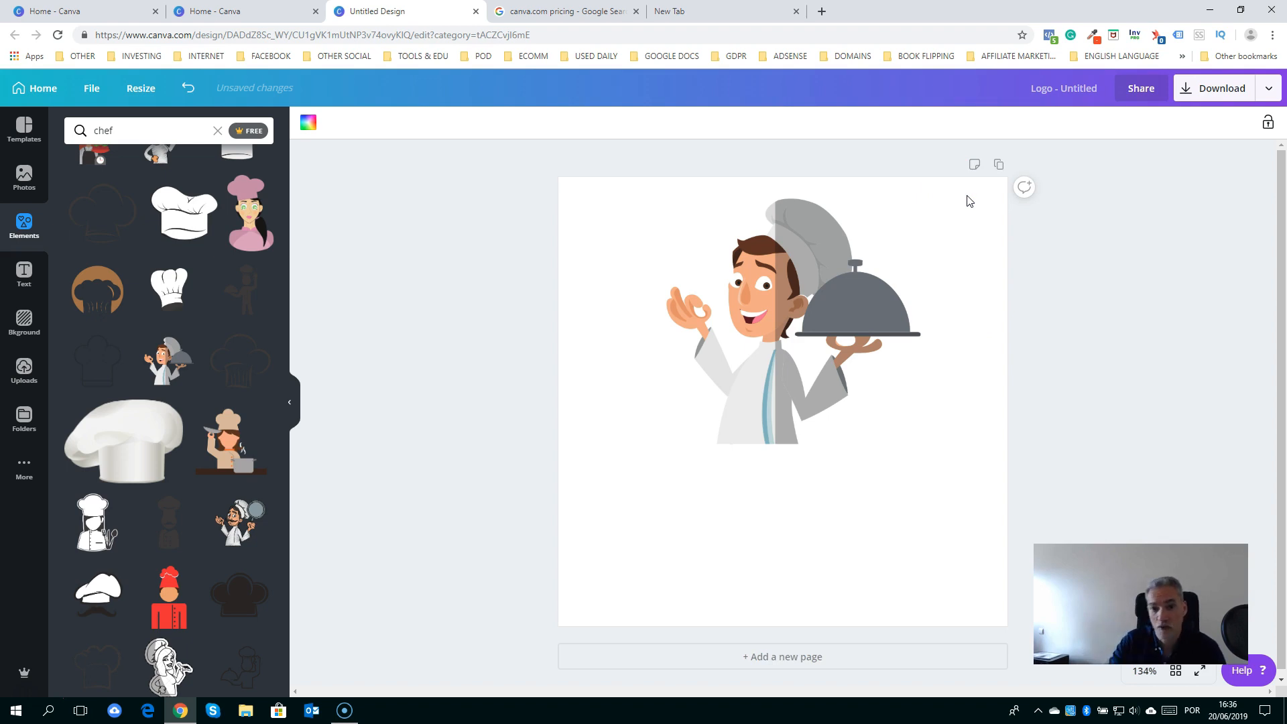
Set the canvas background to the coral red default colour, #ff5757
left_click(307, 124)
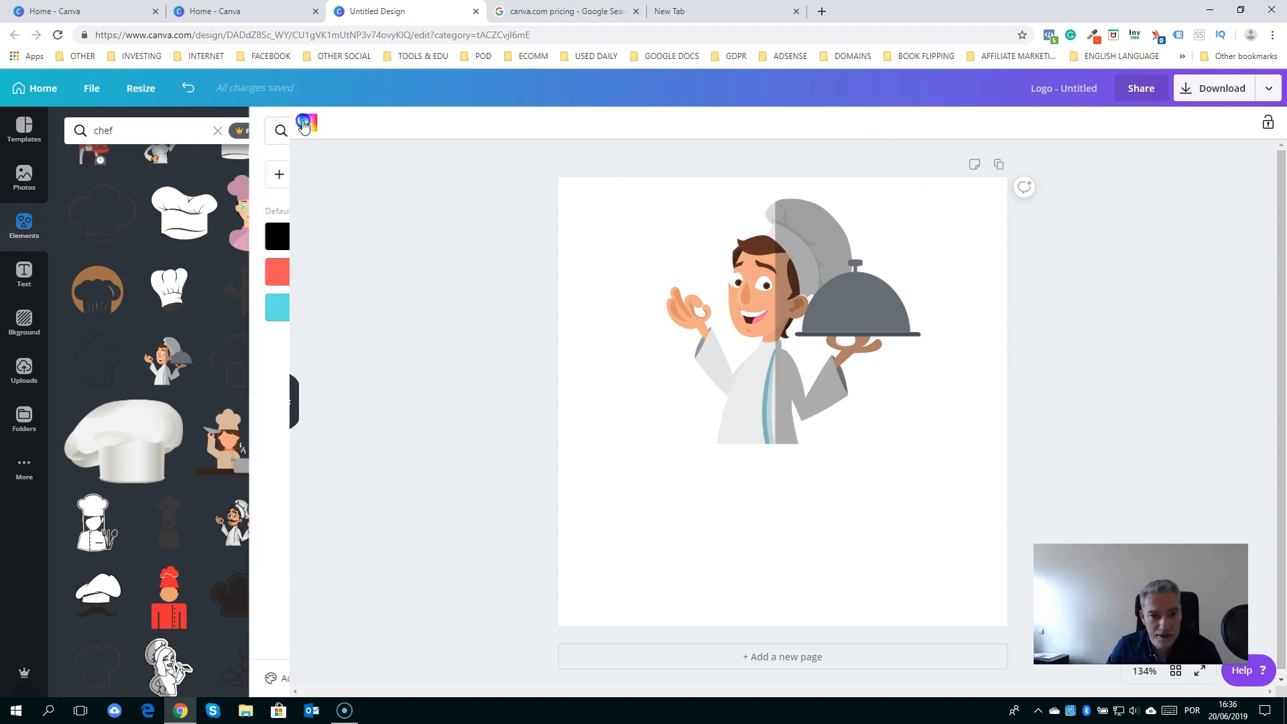
left_click(580, 189)
left_click(78, 272)
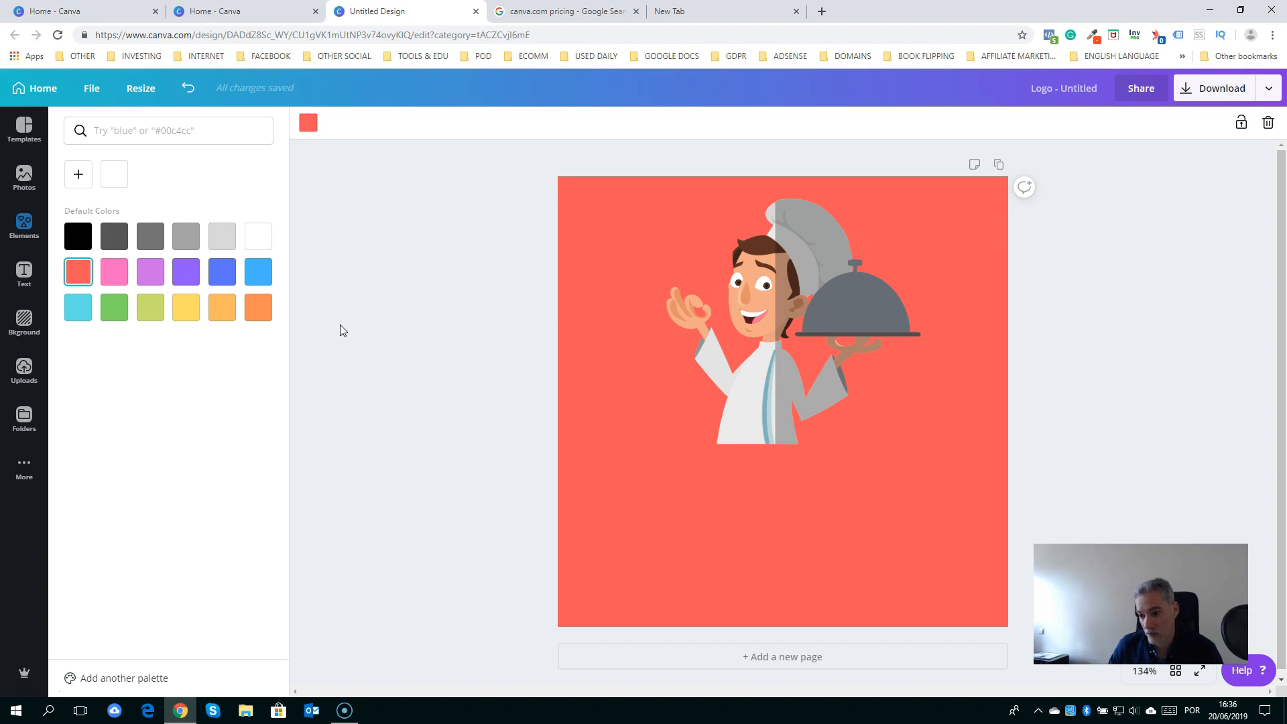
left_click(631, 284)
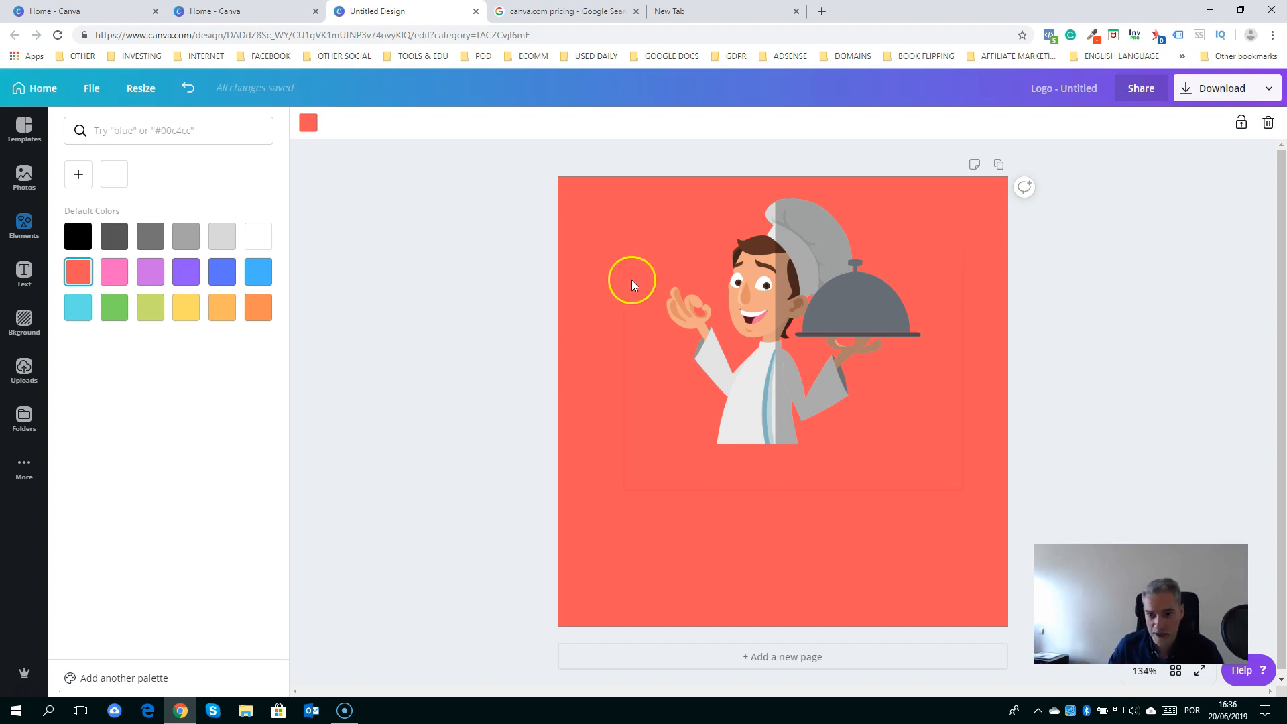
Open the background's custom colour hex code for editing and start the browser's page colour sampler
left_click(308, 124)
left_click(309, 124)
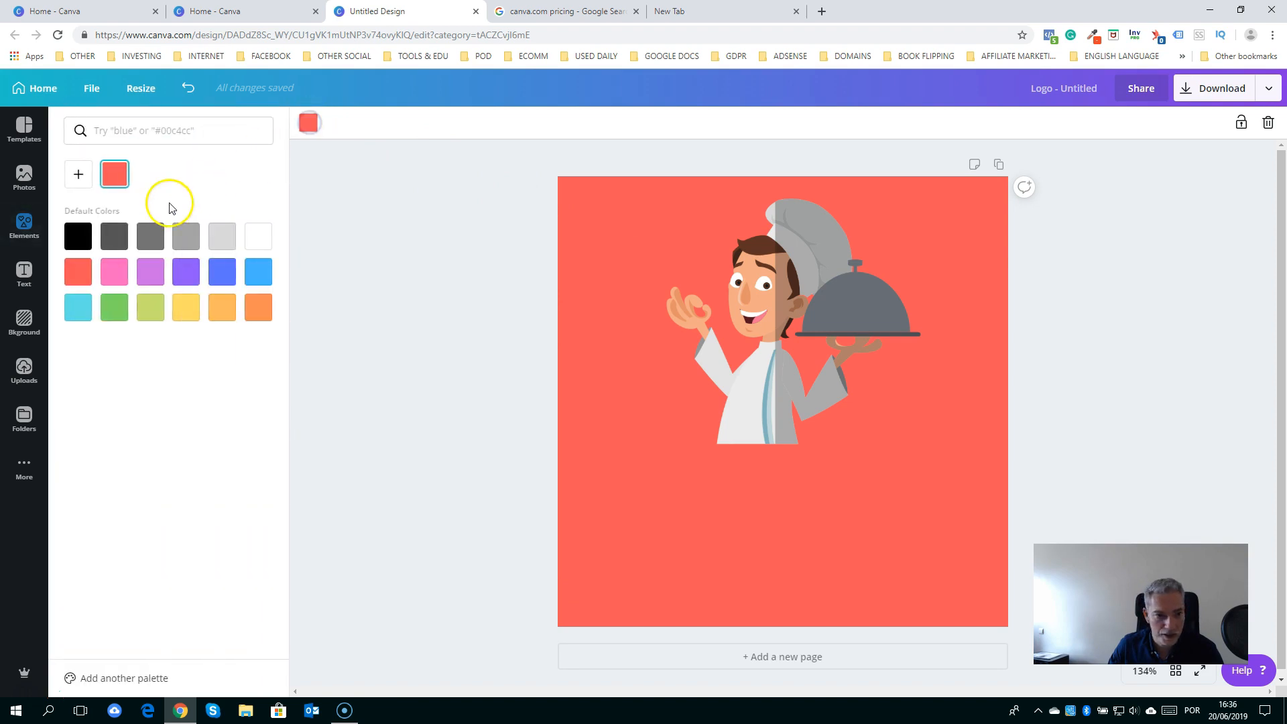
left_click(79, 176)
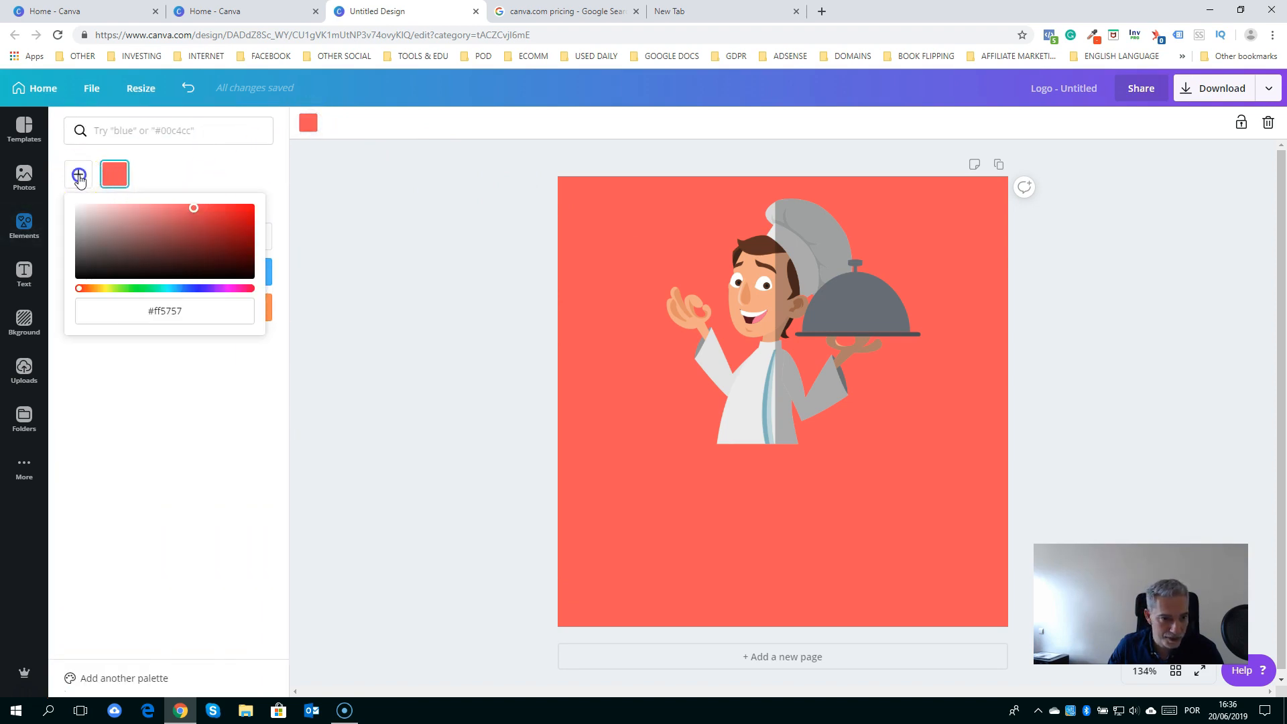
left_click(181, 310)
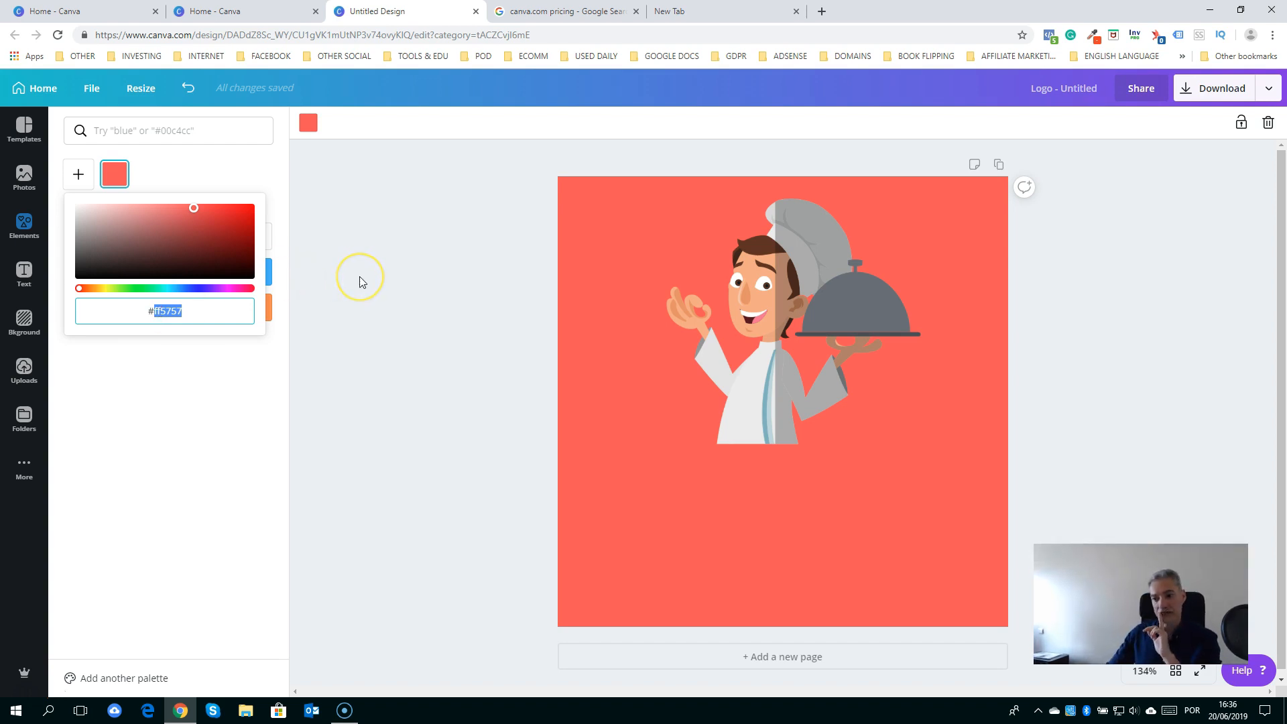
left_click(1097, 39)
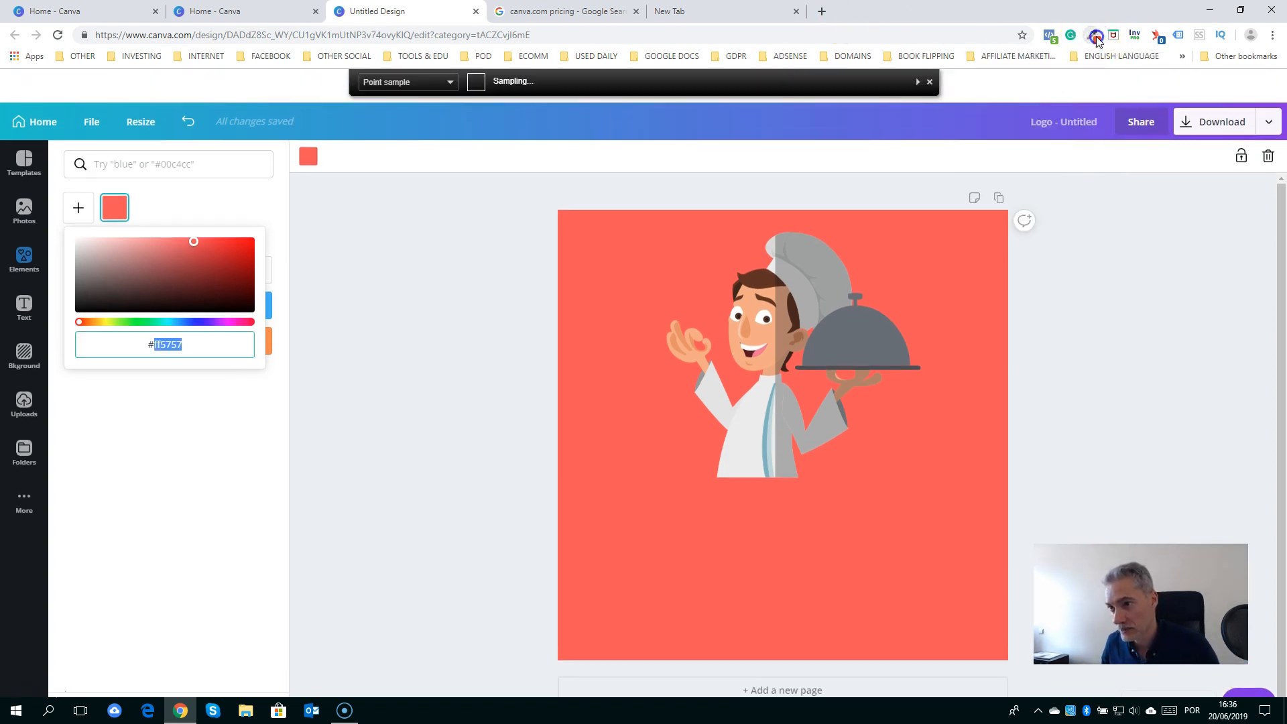
Open msn.com/pt-pt in a new browser tab
left_click(821, 12)
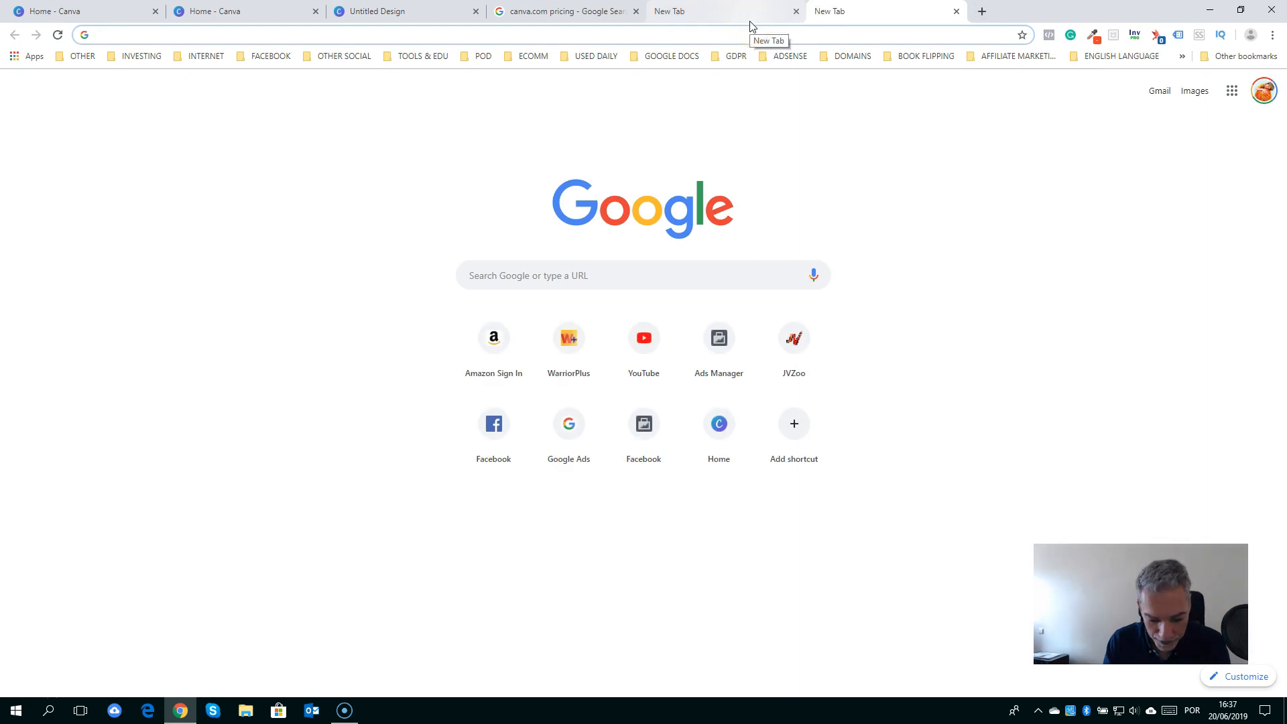
type("msn.com/pt-pt")
key("Return")
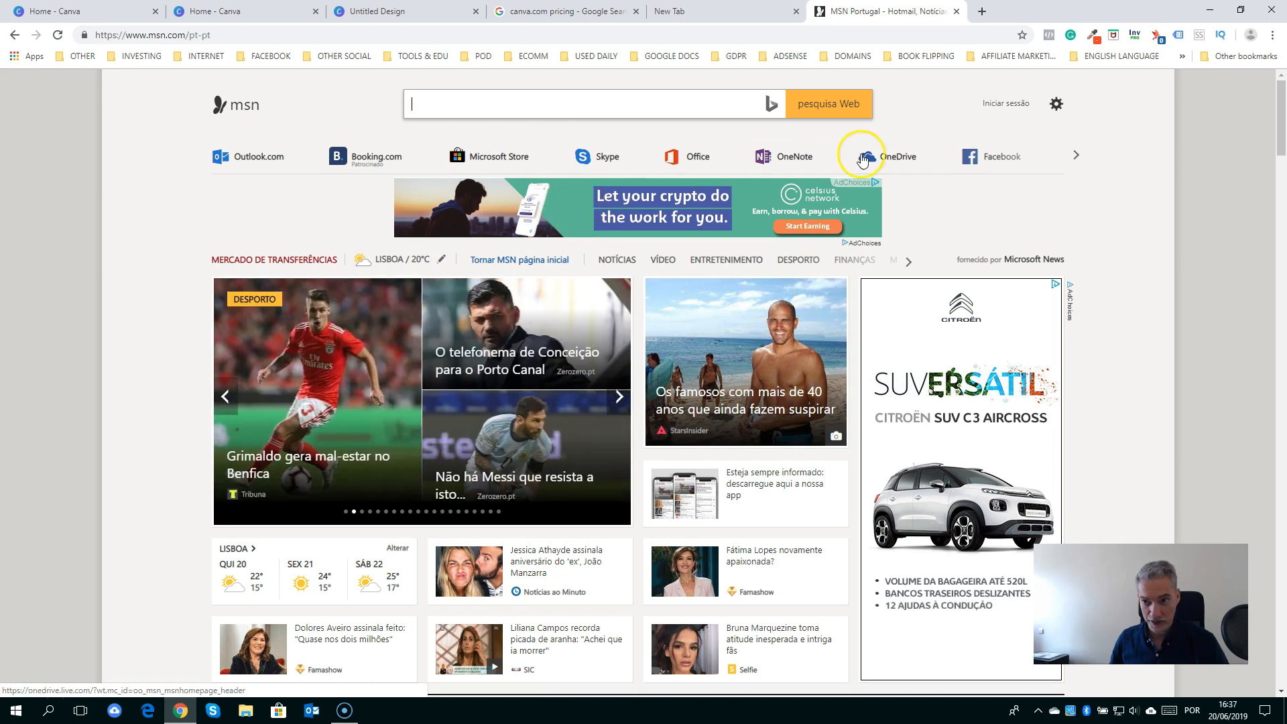
Try to sample a colour from the MSN banner advertisement with Page Color Picker, and close the advertiser's page
left_click(1093, 36)
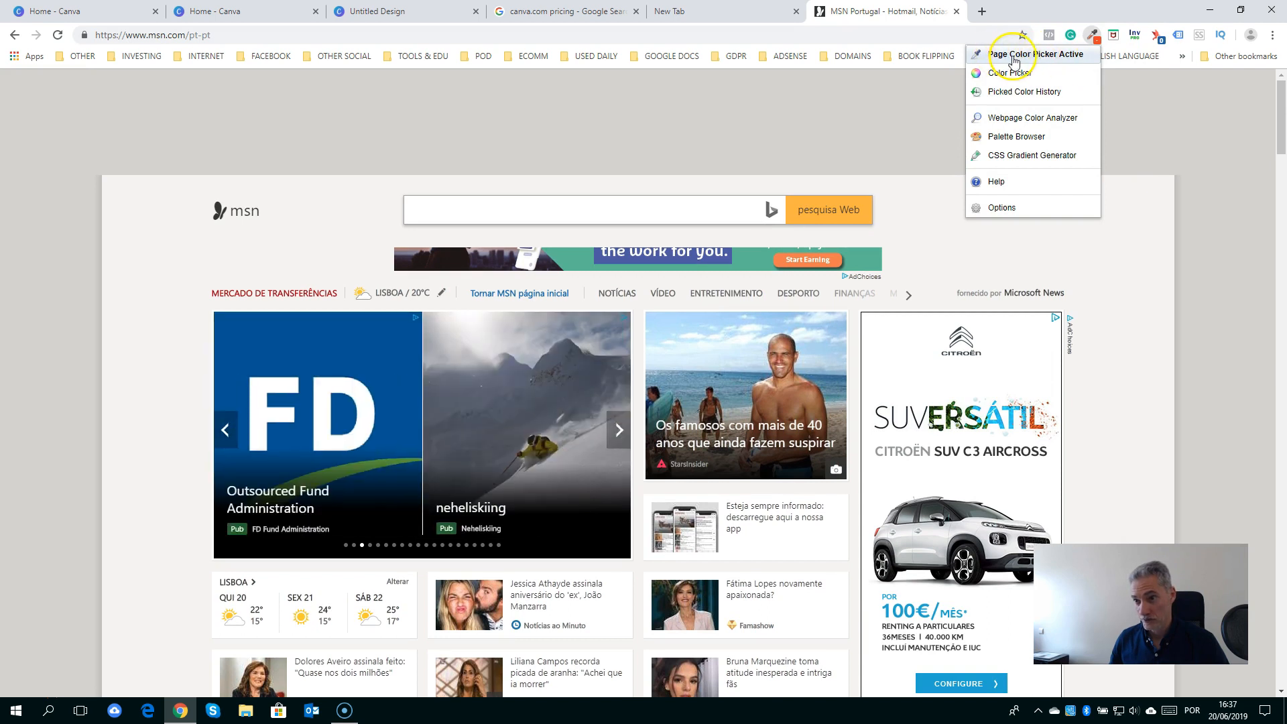
left_click(1037, 59)
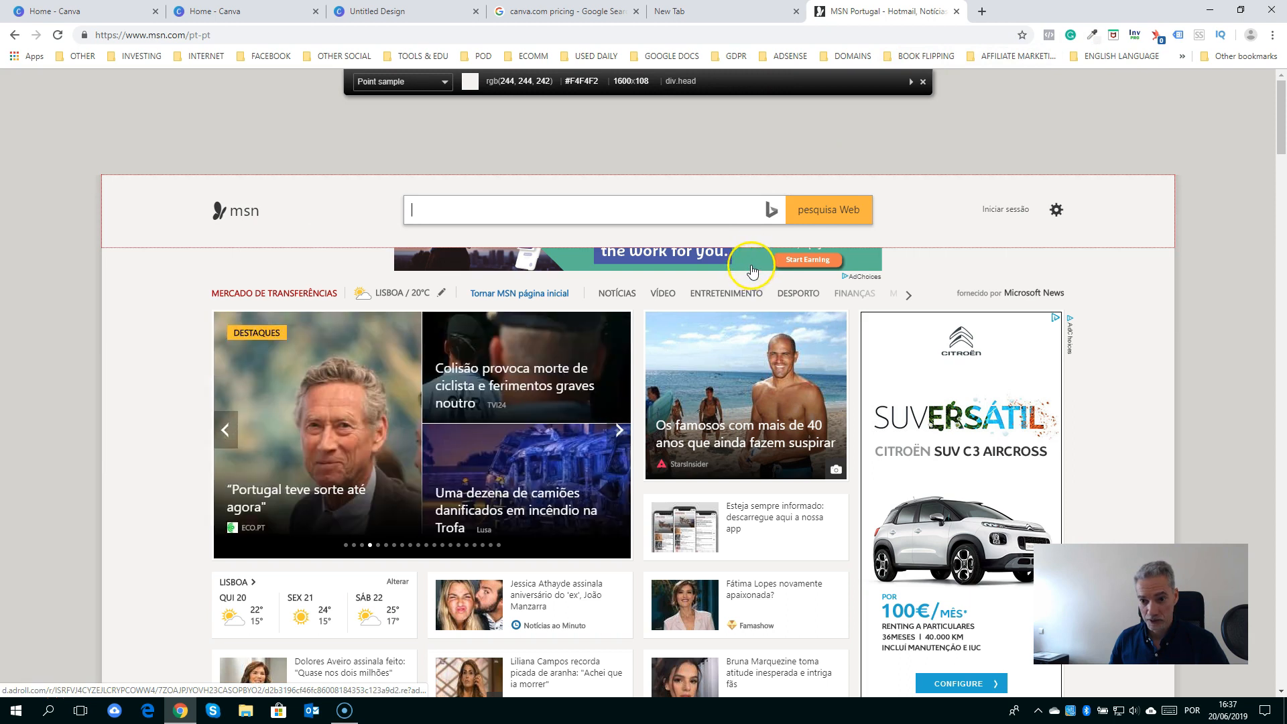
scroll(752, 270, "down", 2)
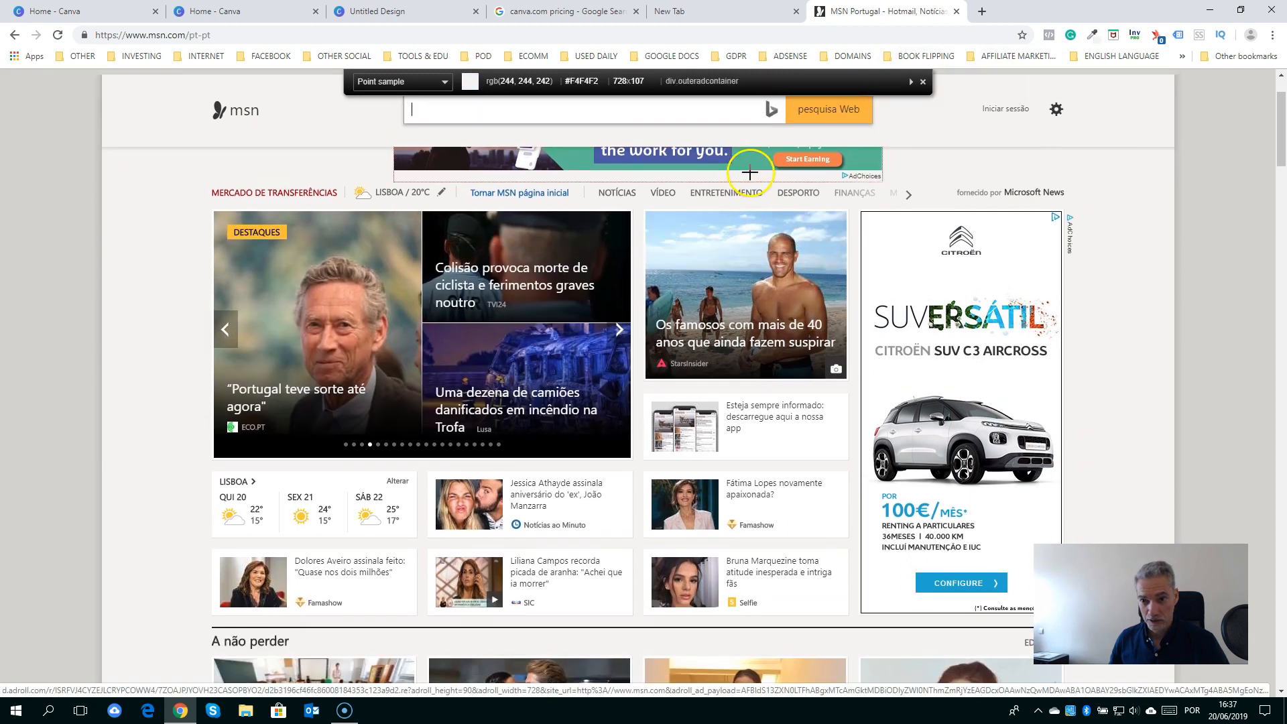
left_click(753, 163)
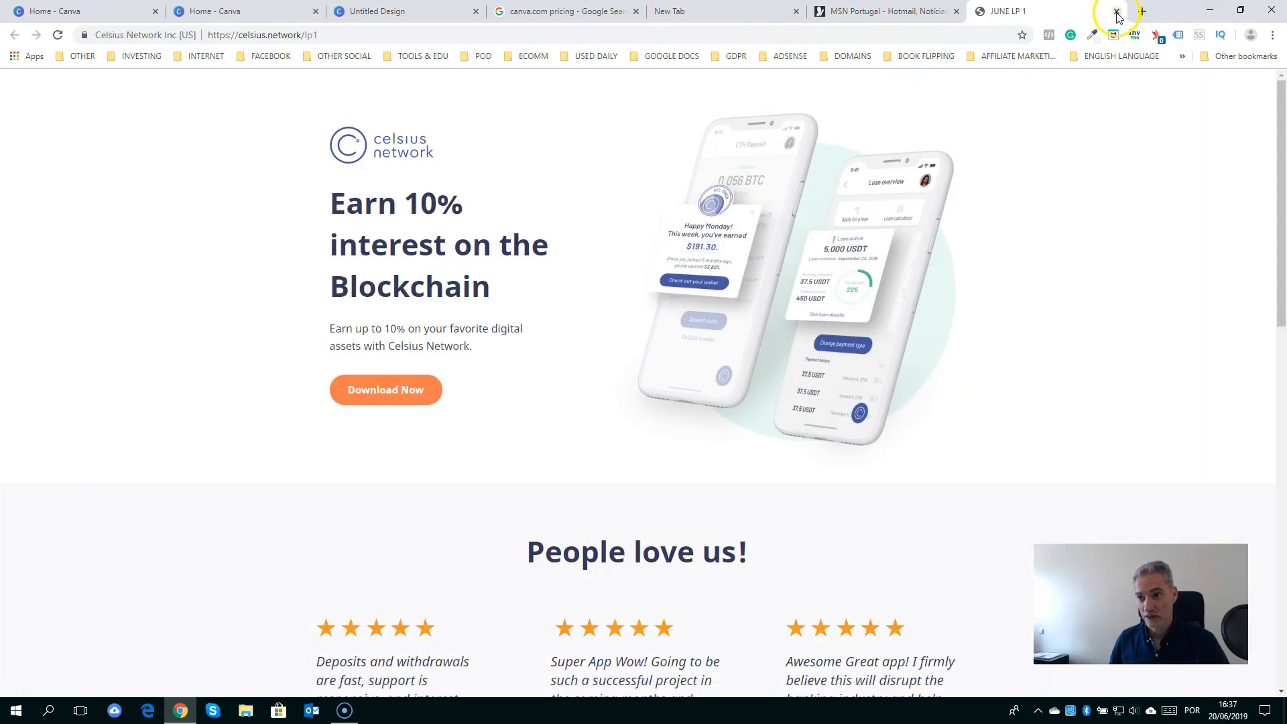
left_click(1117, 12)
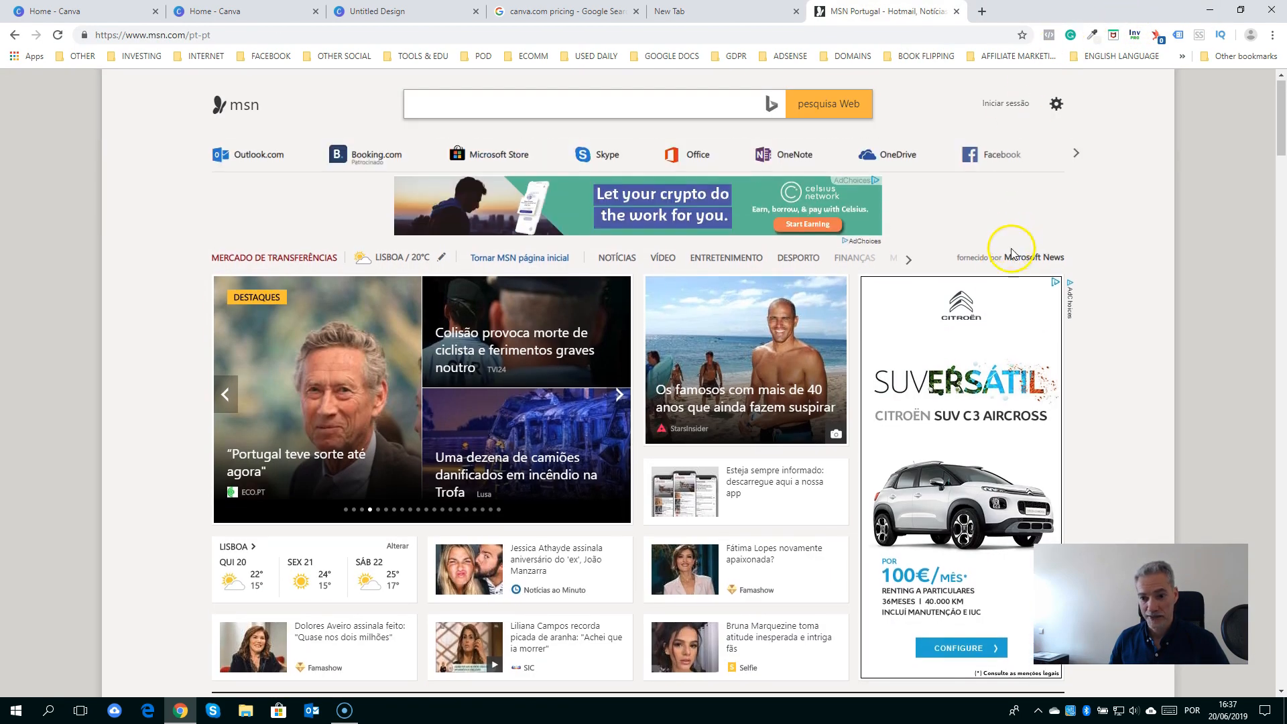
scroll(876, 367, "down", 5)
scroll(876, 367, "down", 8)
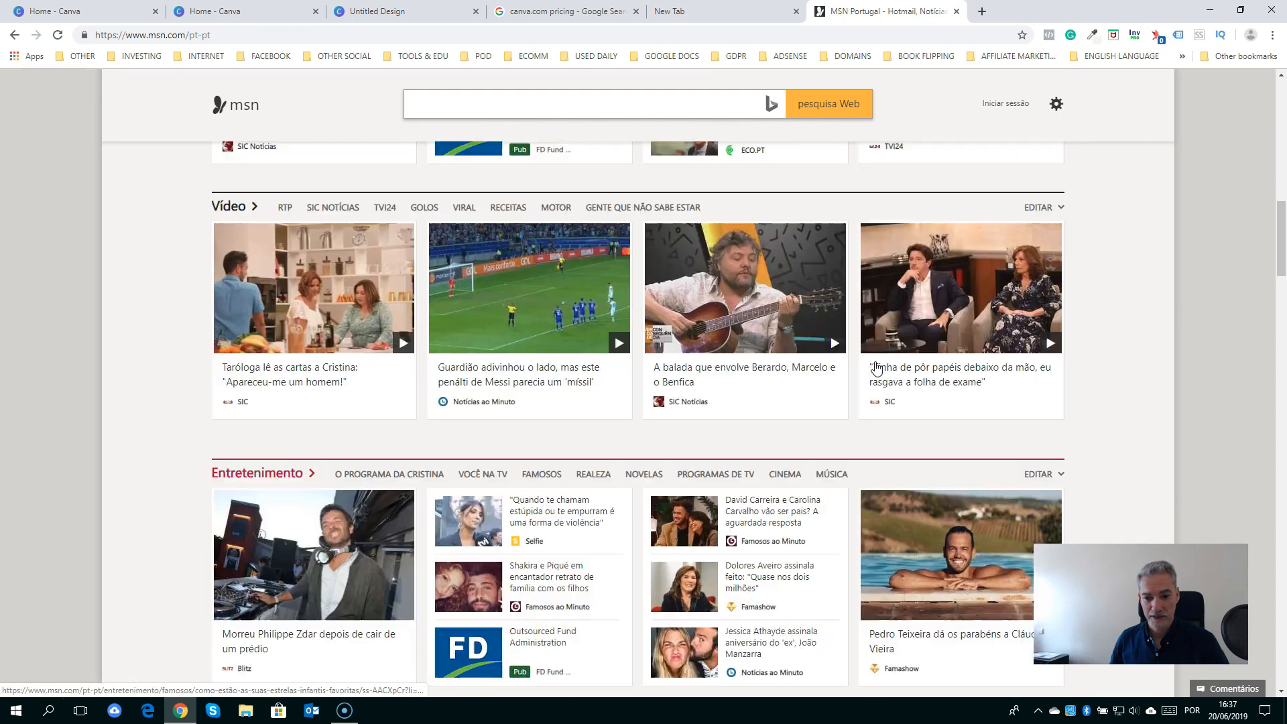
scroll(704, 158, "up", 15)
Open mashable.com in the browser tab that shows the MSN page
left_click(932, 31)
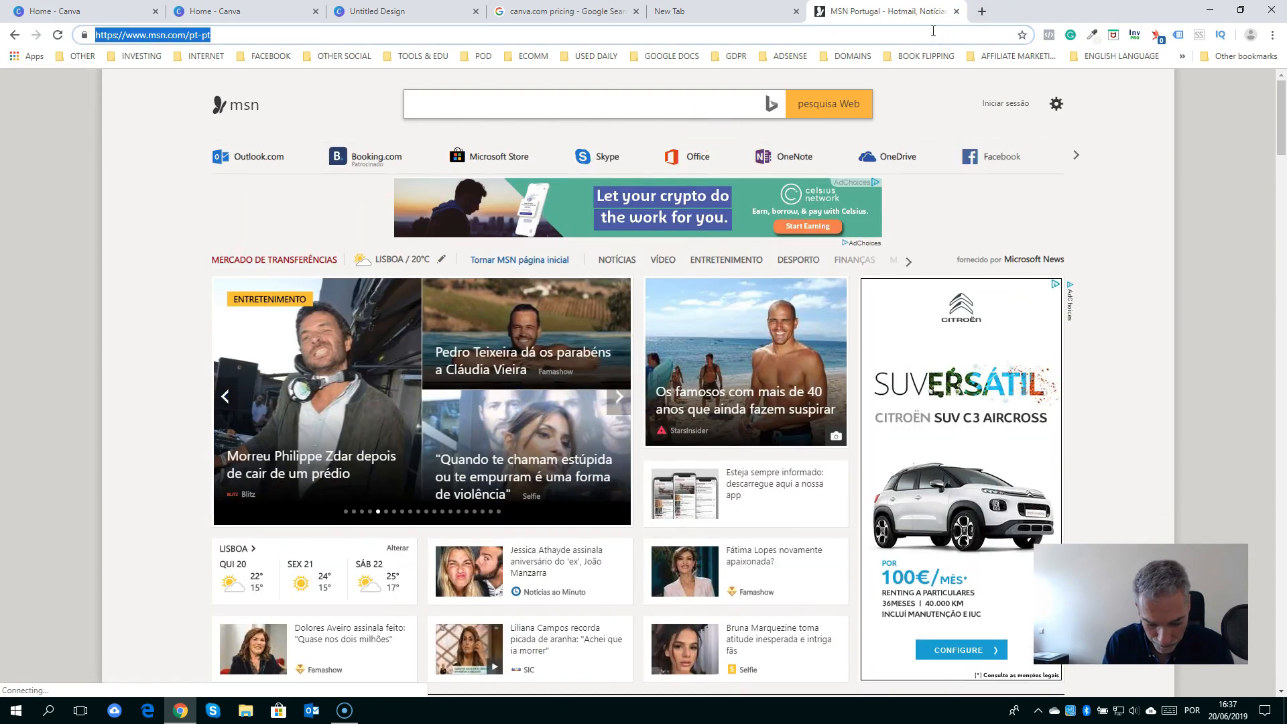
type("de")
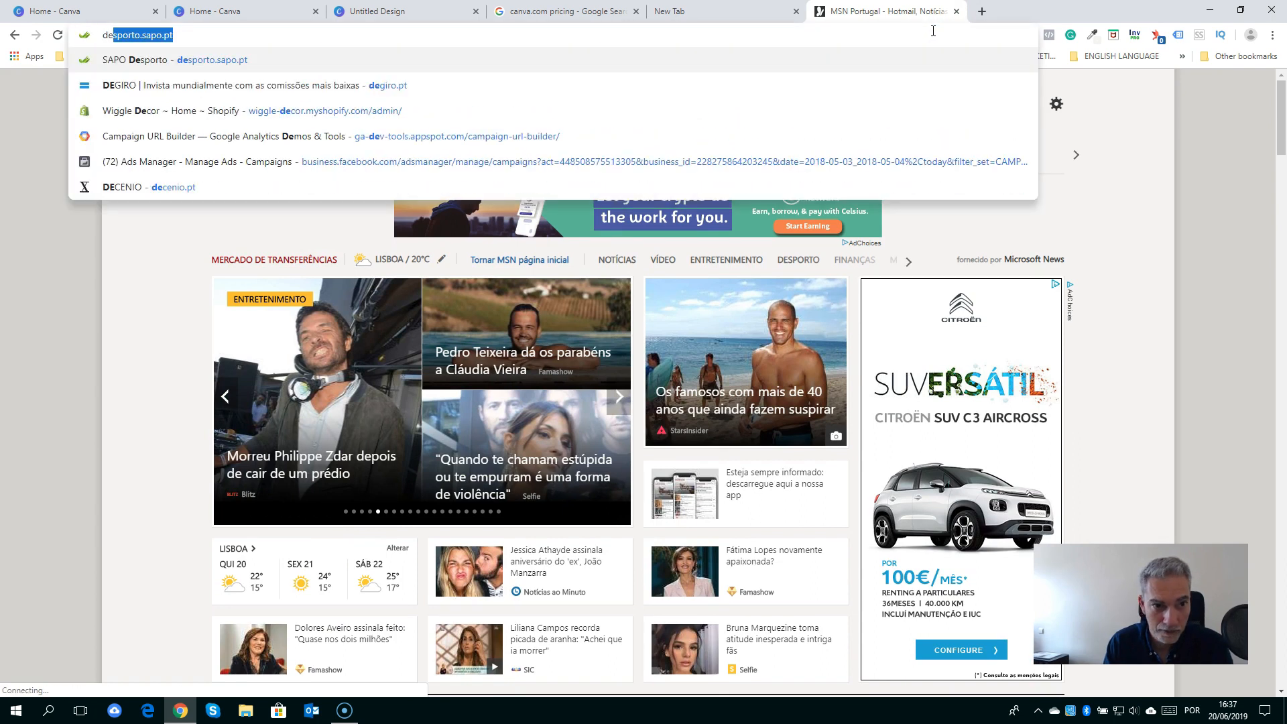
type("s")
key("BackSpace")
key("BackSpace")
key("BackSpace")
key("BackSpace")
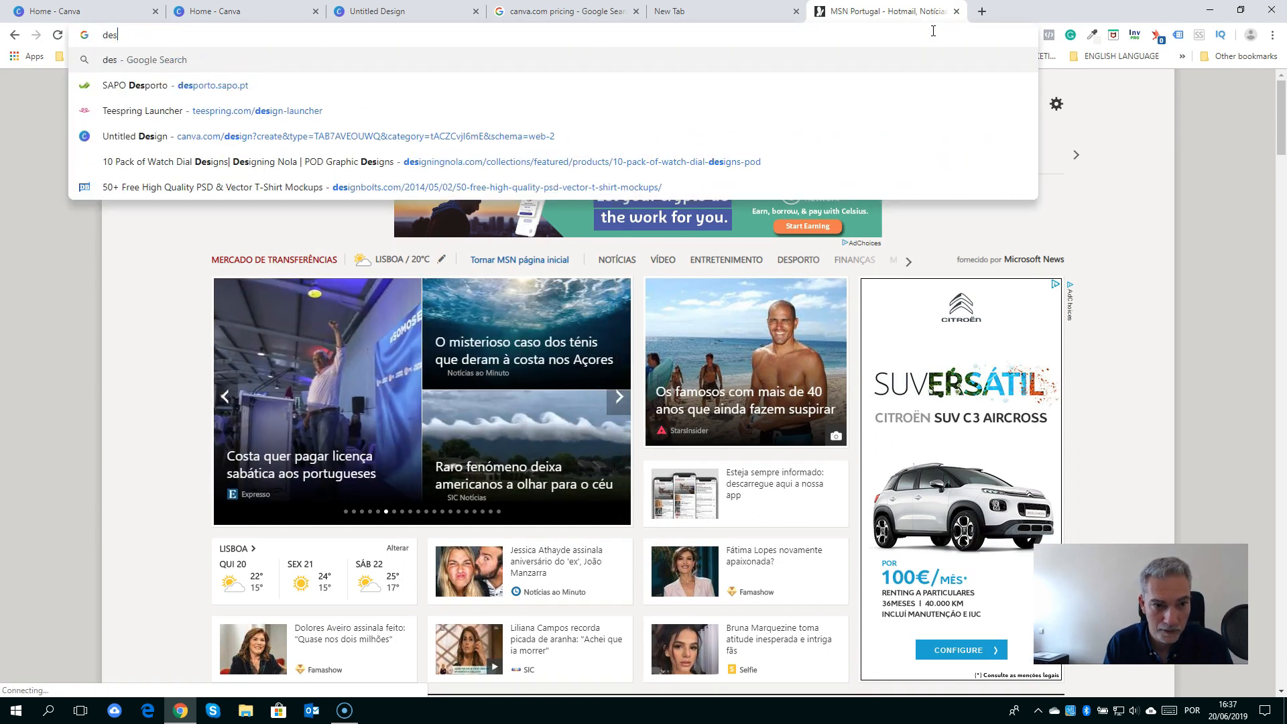
type("mash")
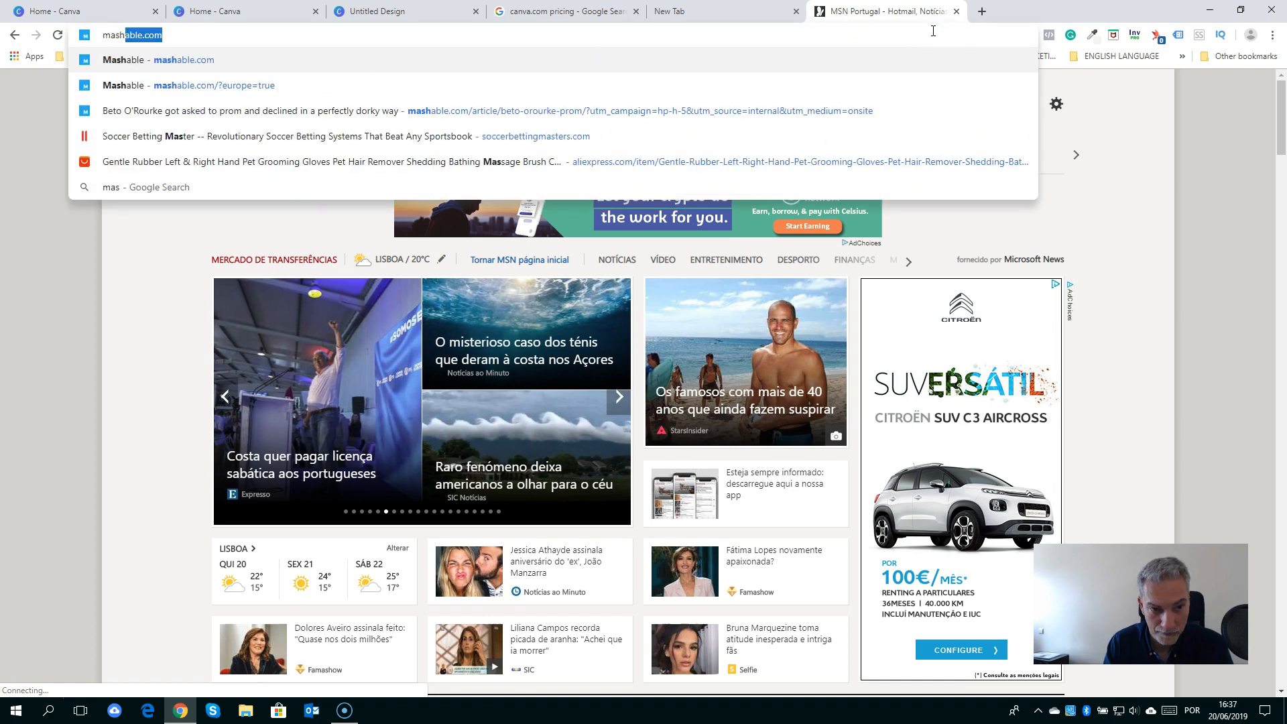
key("Return")
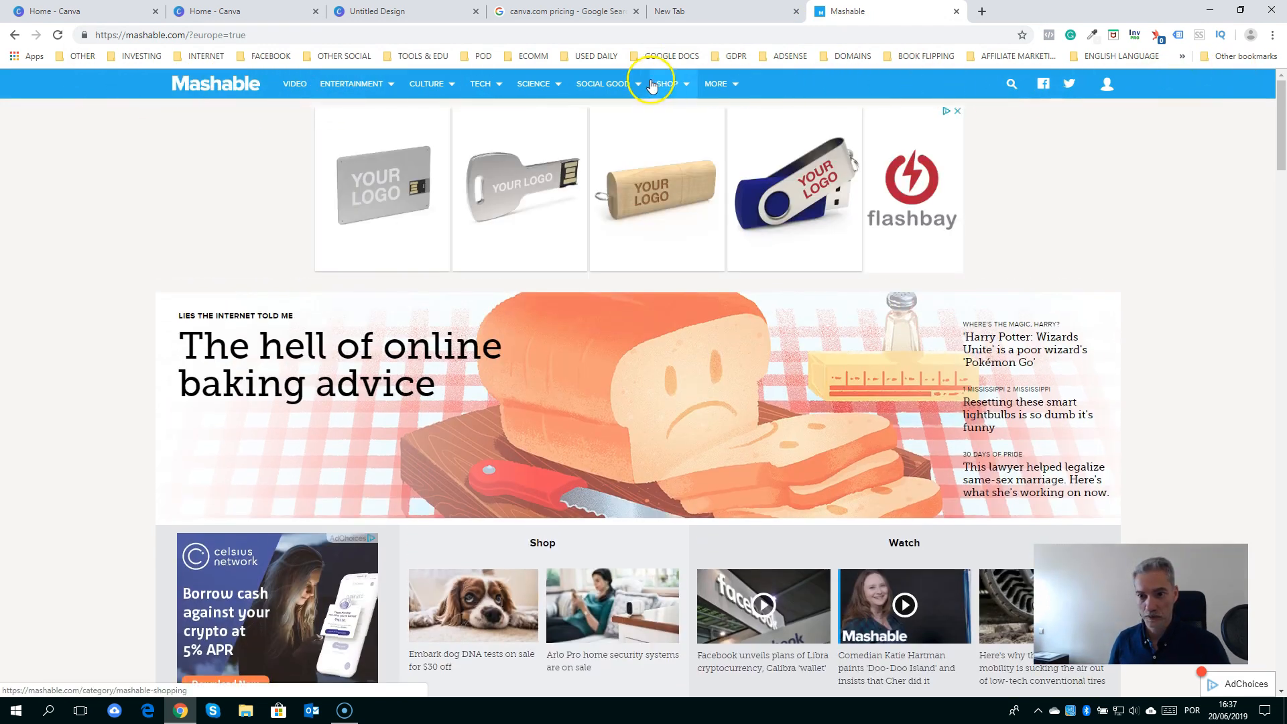
Try to sample the blue of Mashable's header with Page Color Picker
left_click(1092, 36)
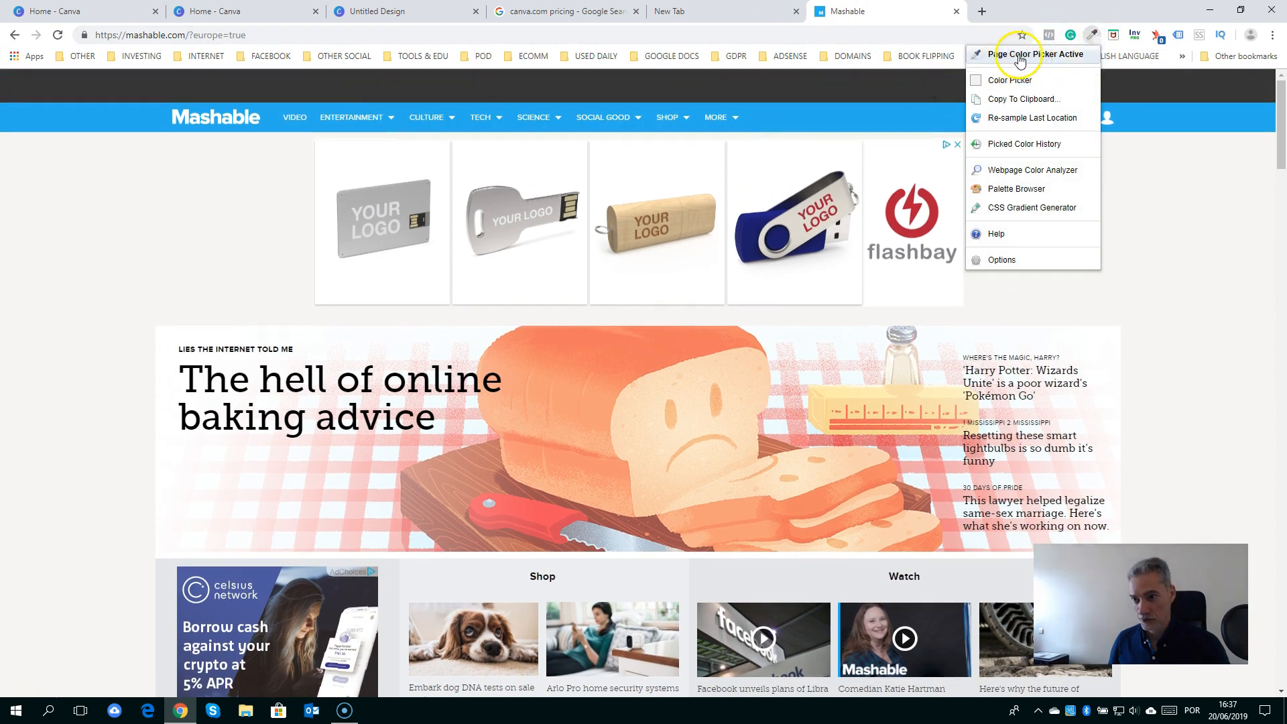
left_click(1020, 59)
left_click(939, 123)
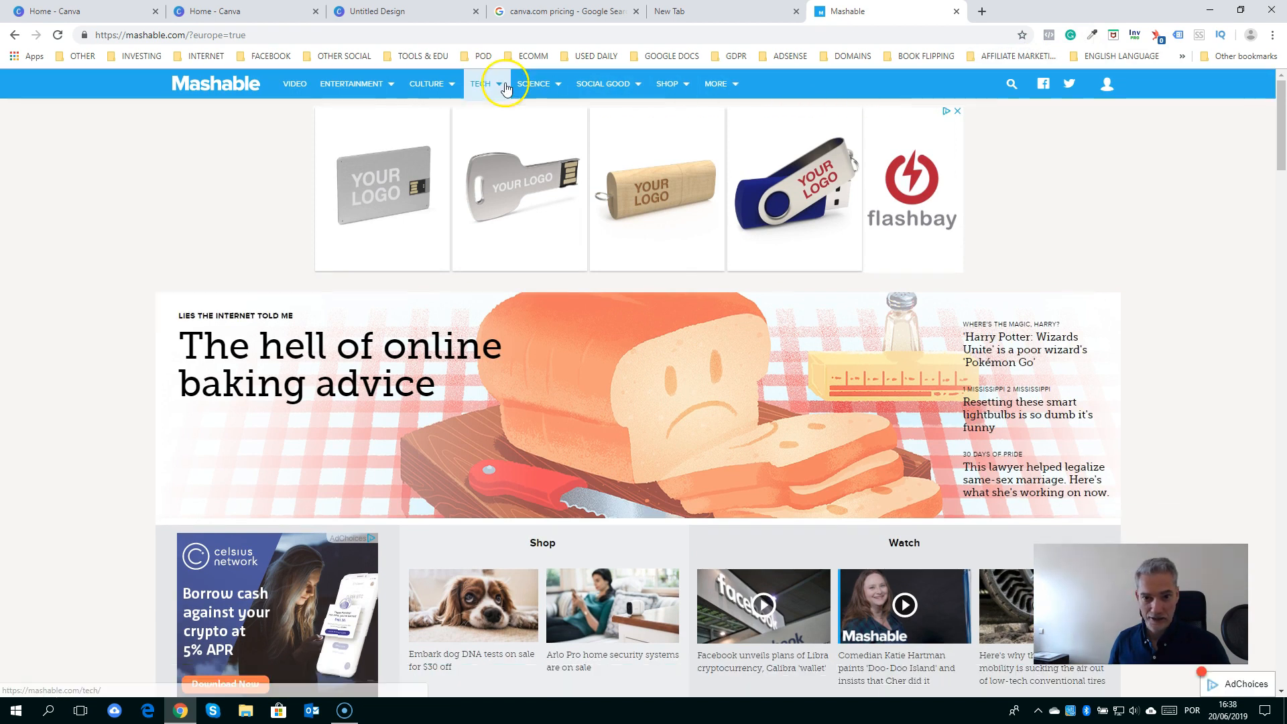
Return to the Canva logo design and set the canvas background's custom colour to the sampled #FFFFFE
left_click(226, 13)
left_click(336, 13)
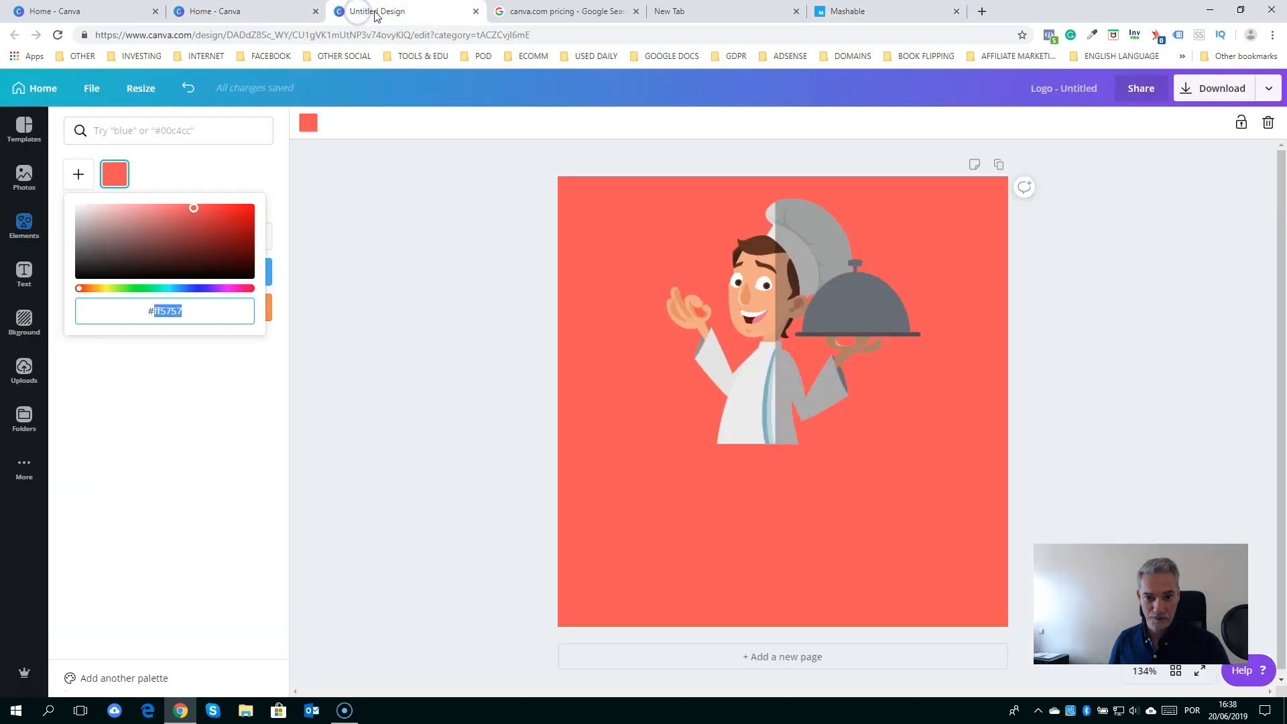
left_click(309, 128)
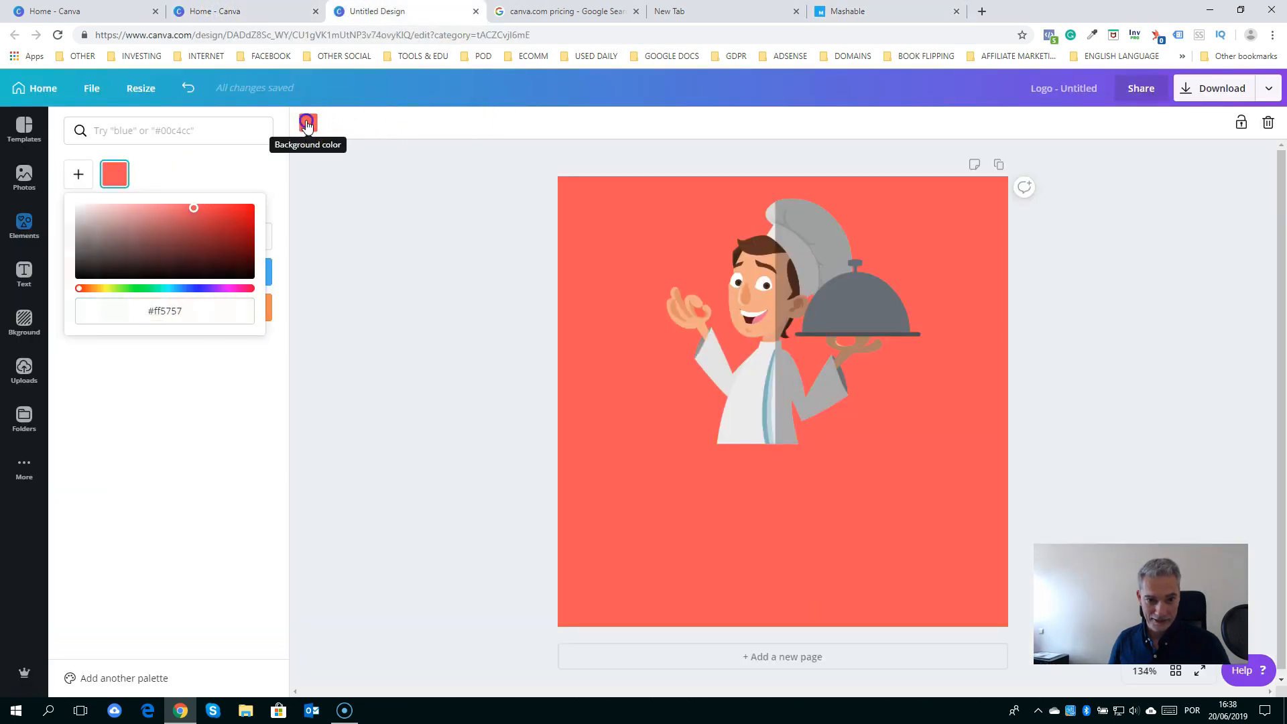
left_click(309, 129)
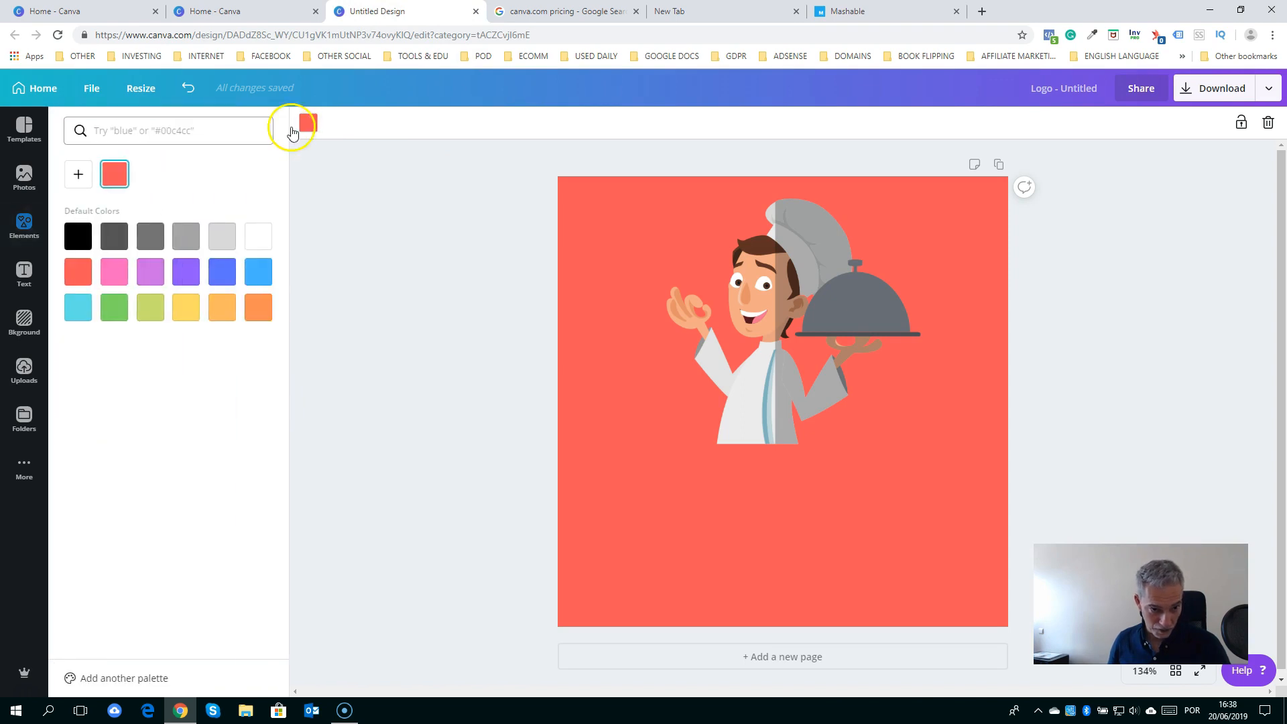
left_click(78, 175)
left_click(199, 317)
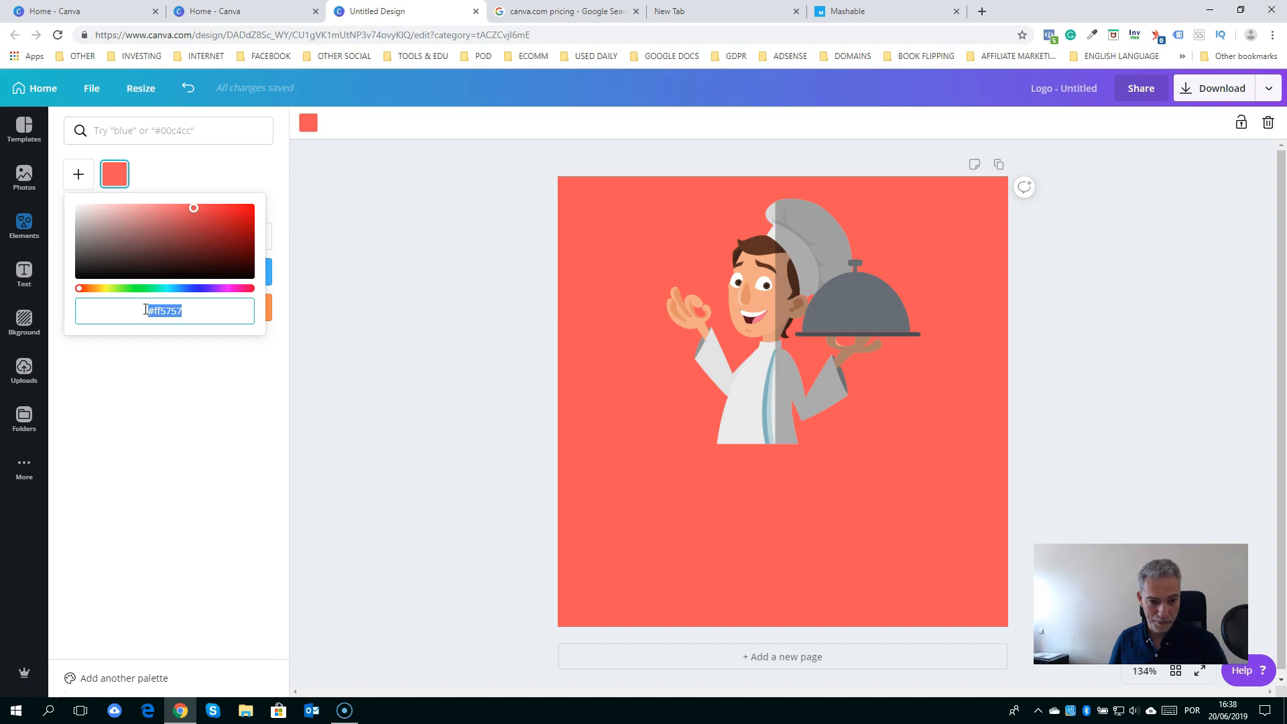
key("ctrl+v")
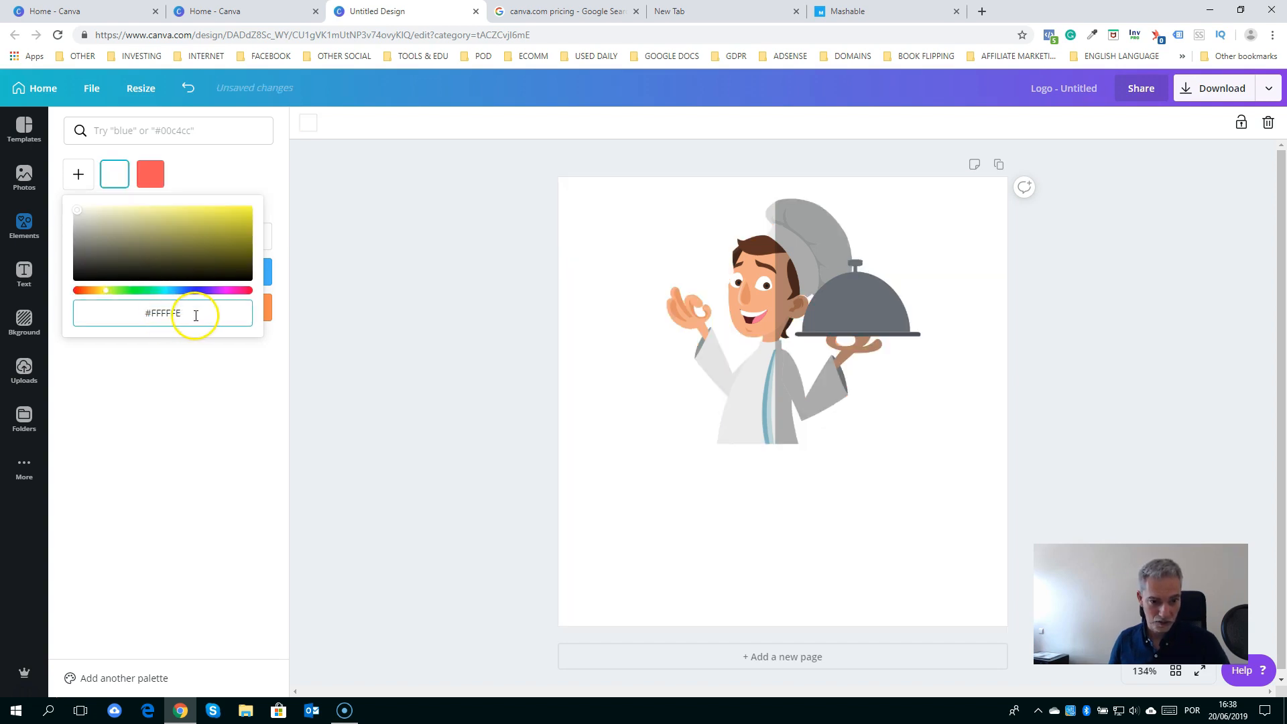
key("Return")
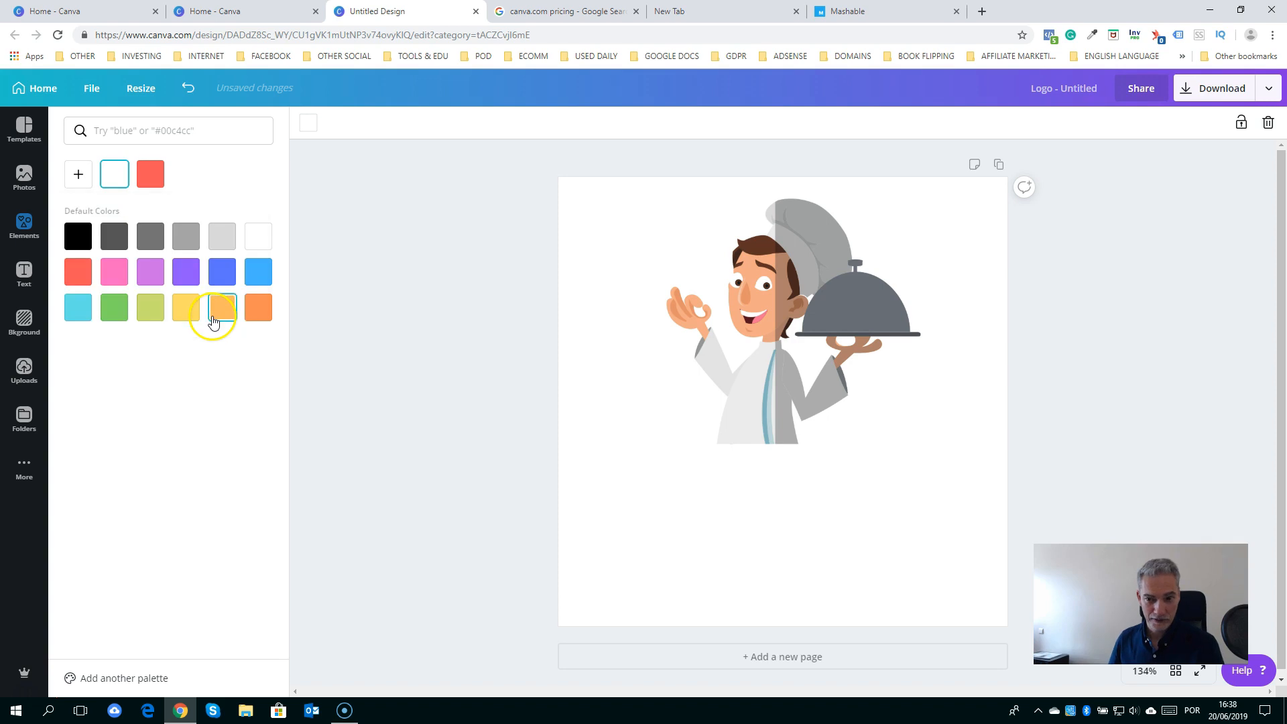
left_click(117, 177)
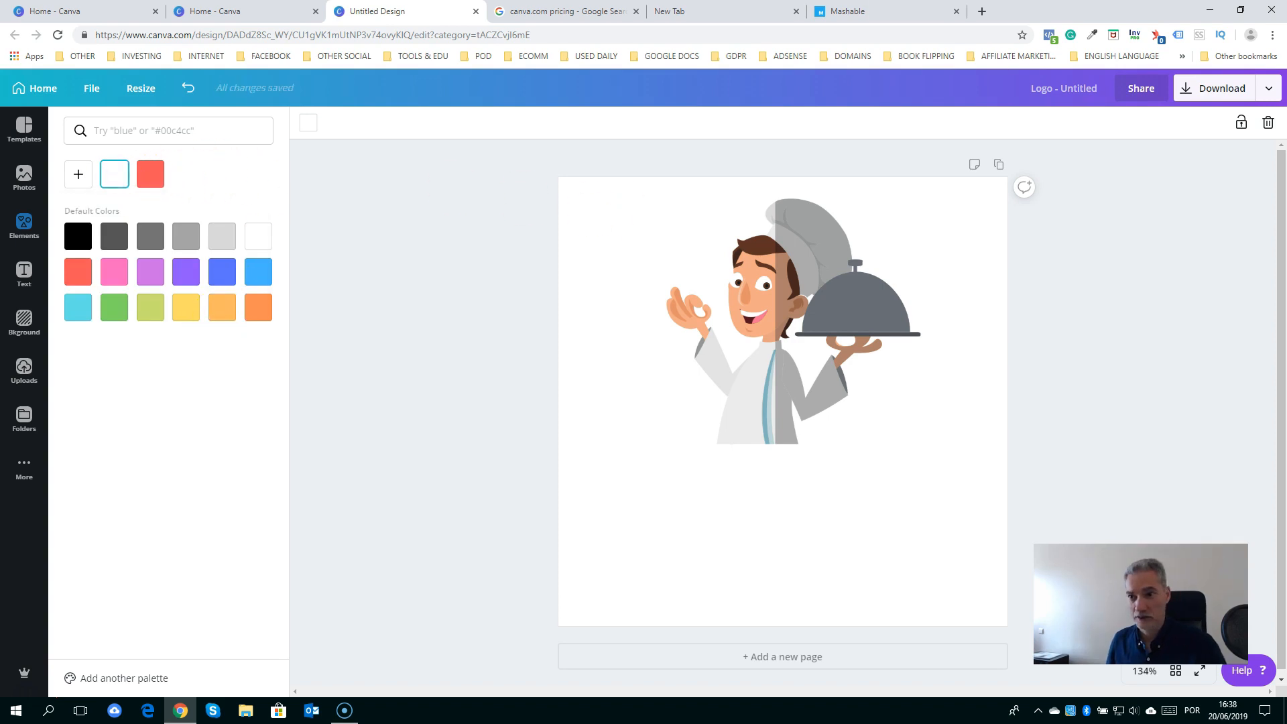
Go back to the Mashable page and sample the blue of its navigation bar with Page Color Picker
left_click(871, 12)
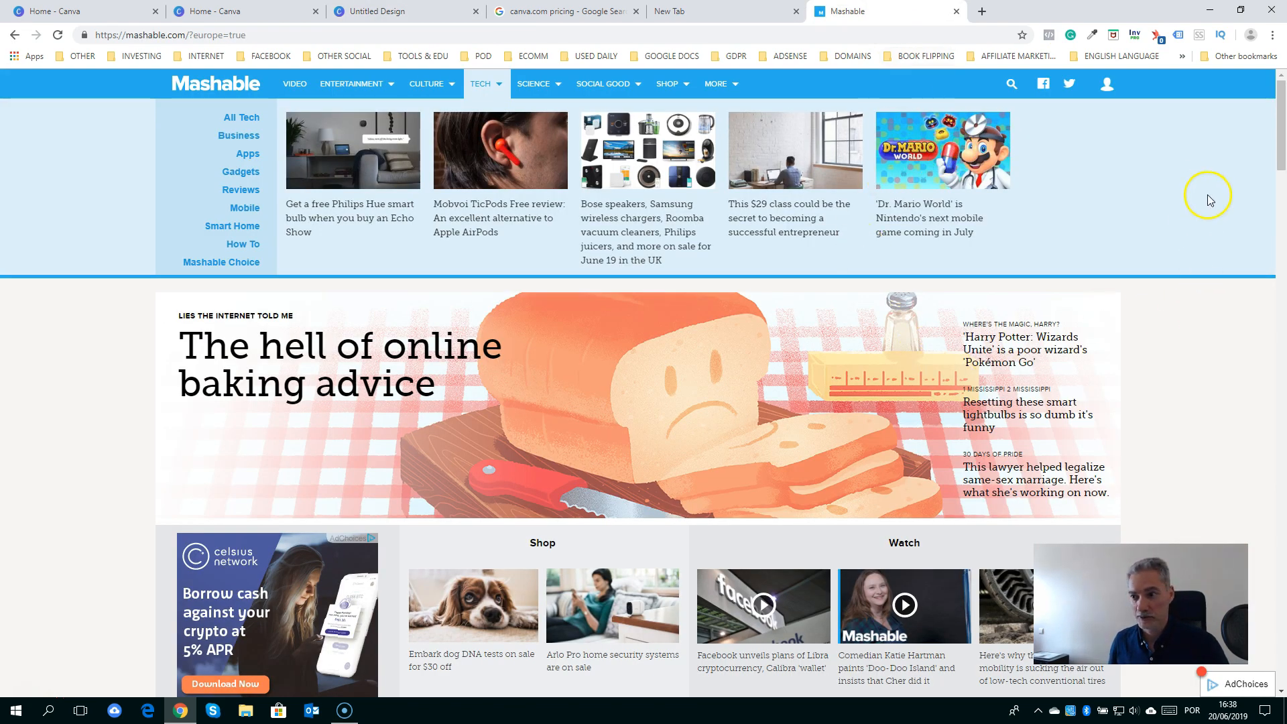
left_click(1256, 148)
left_click(1091, 34)
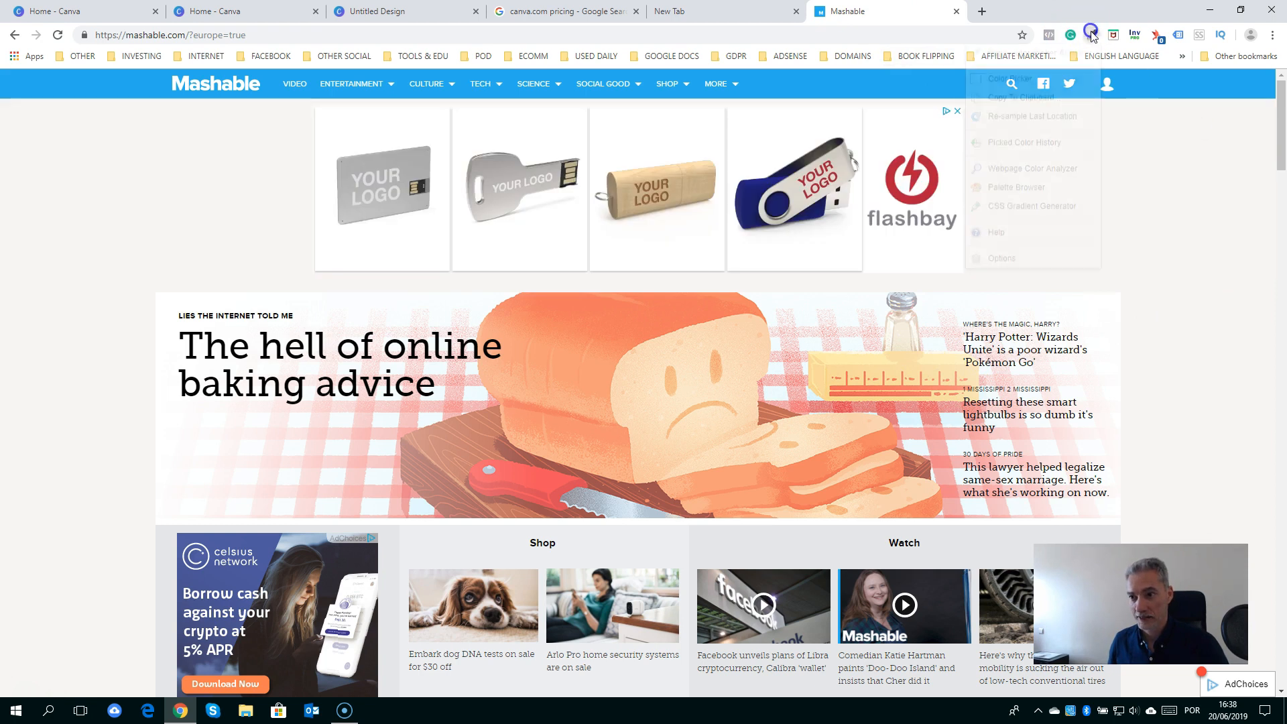
left_click(1025, 77)
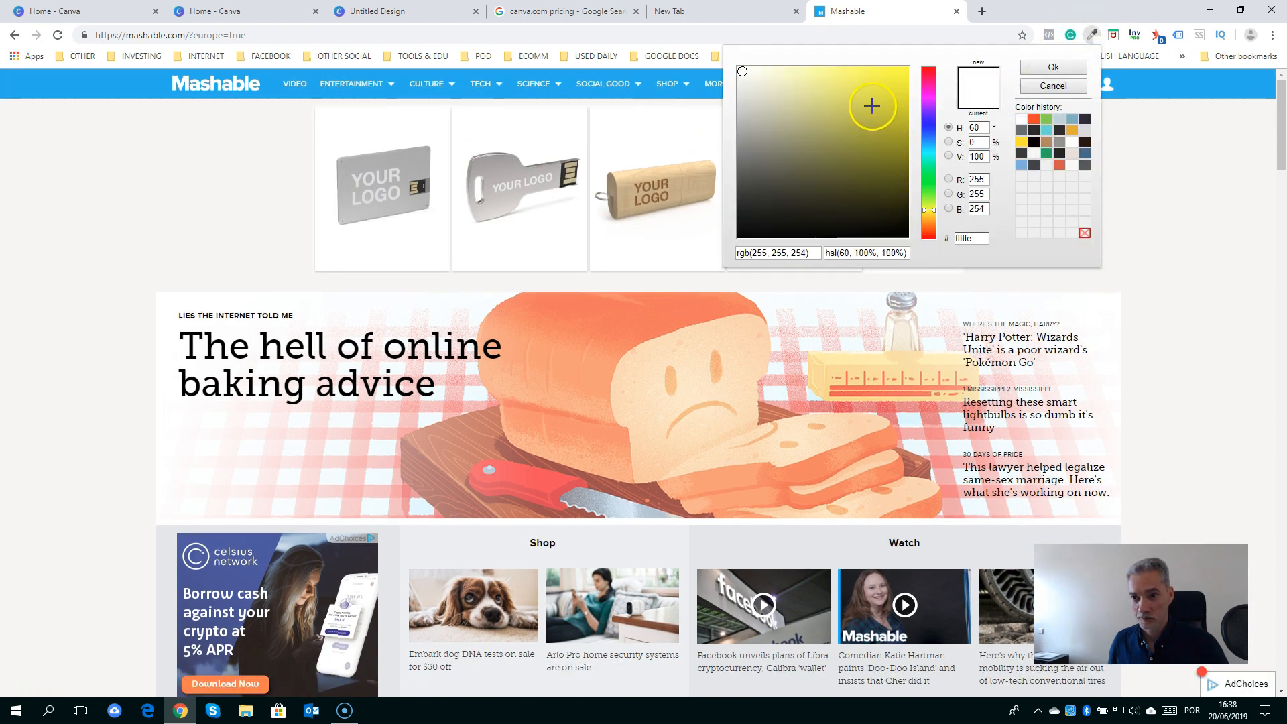
left_click(1063, 83)
left_click(1044, 56)
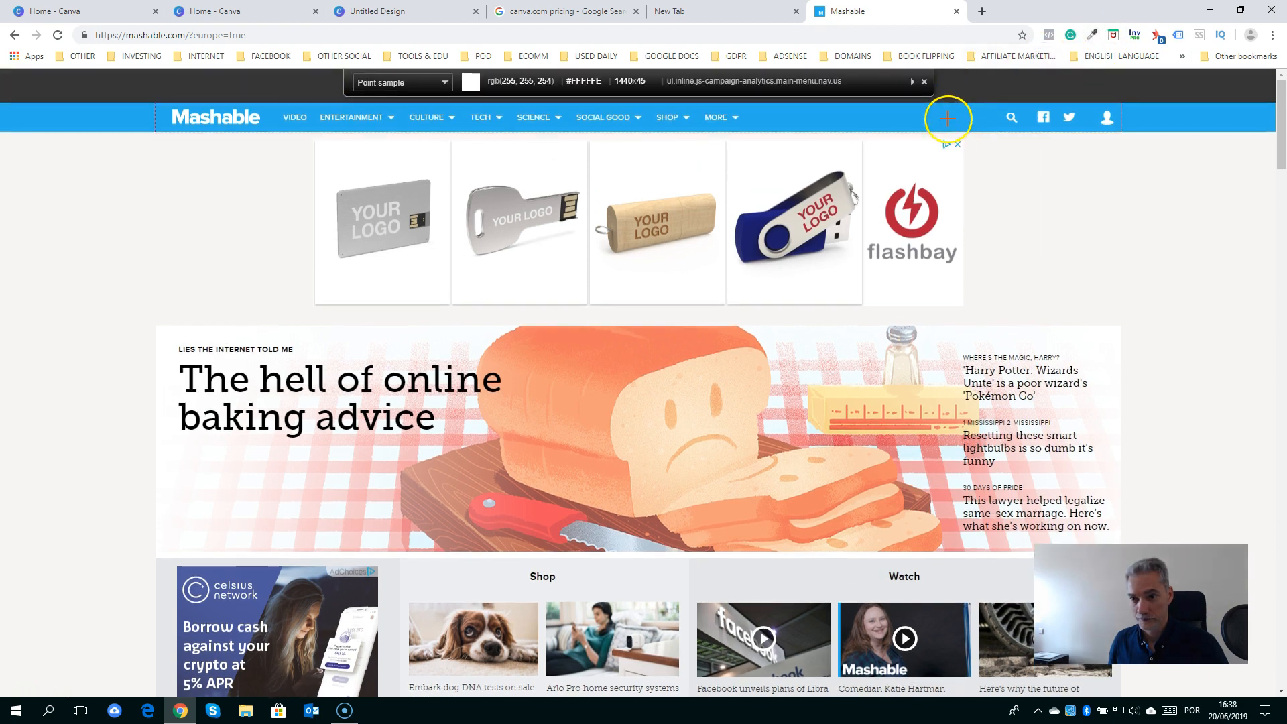
left_click(853, 120)
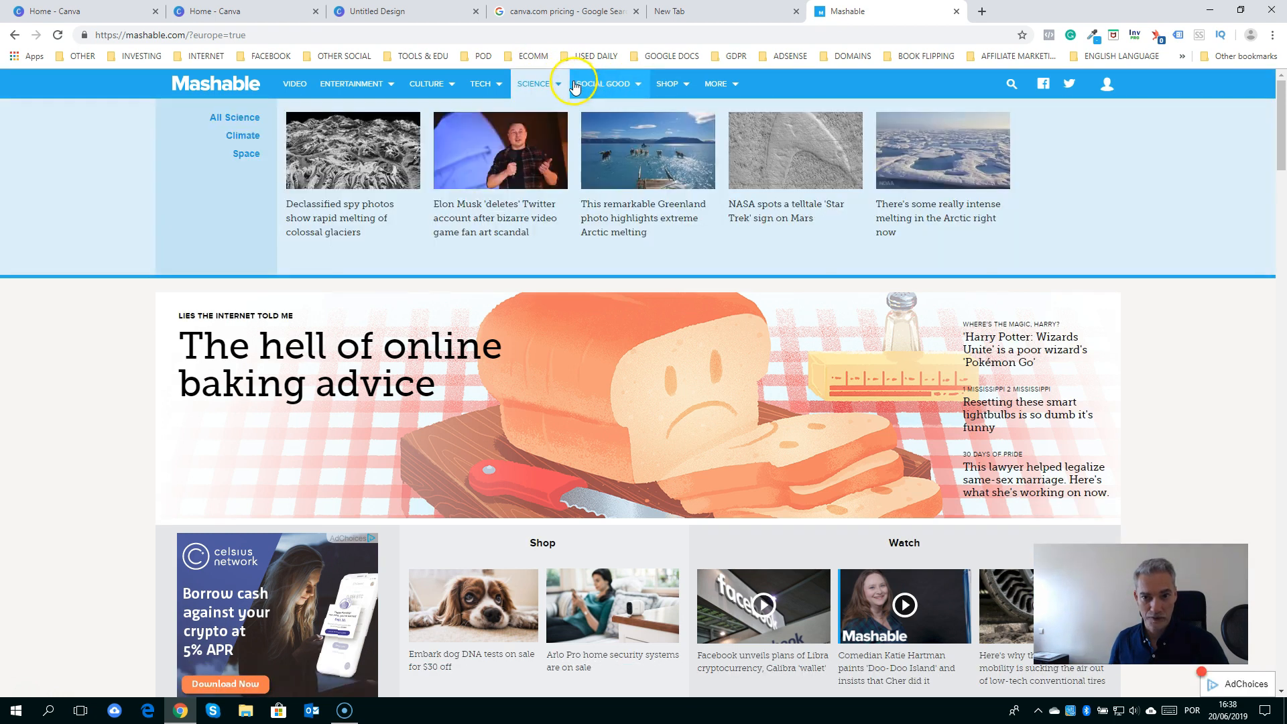
Return to the Canva logo design and set the canvas background to the sampled blue, #00AEEF
left_click(362, 11)
left_click(74, 175)
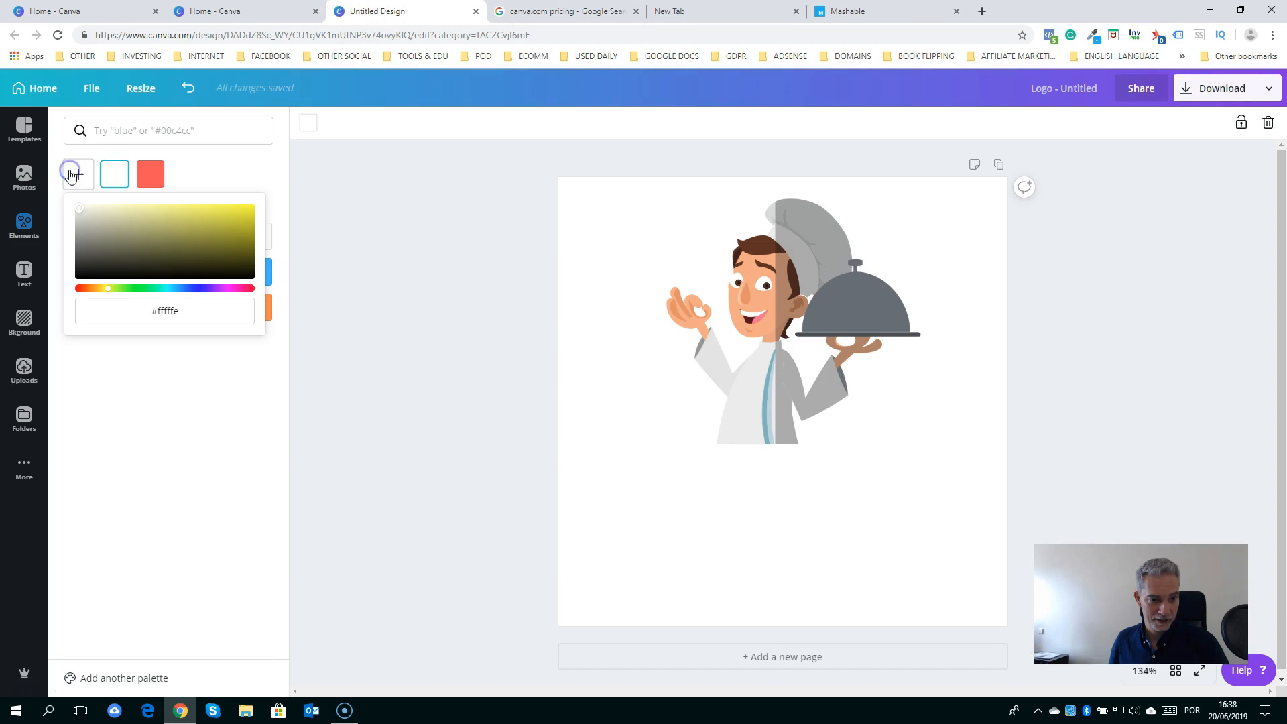
left_click_drag(184, 310, 134, 314)
key("ctrl+v")
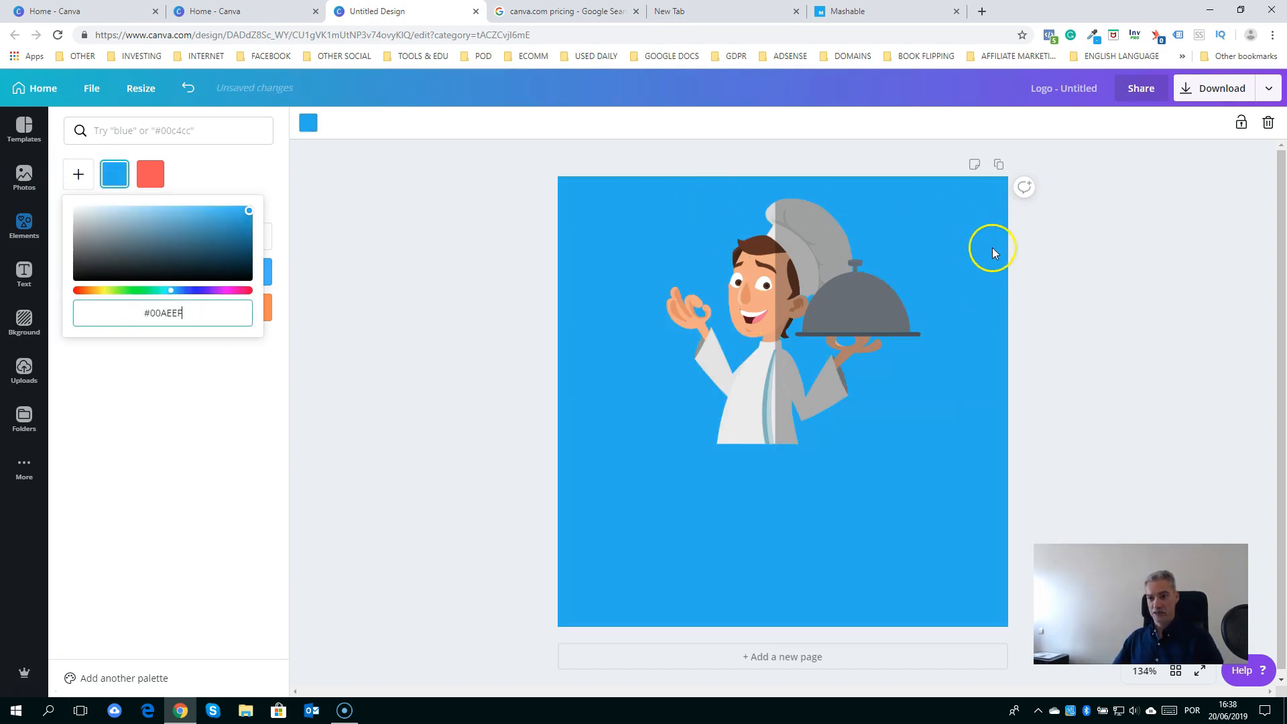
left_click(847, 12)
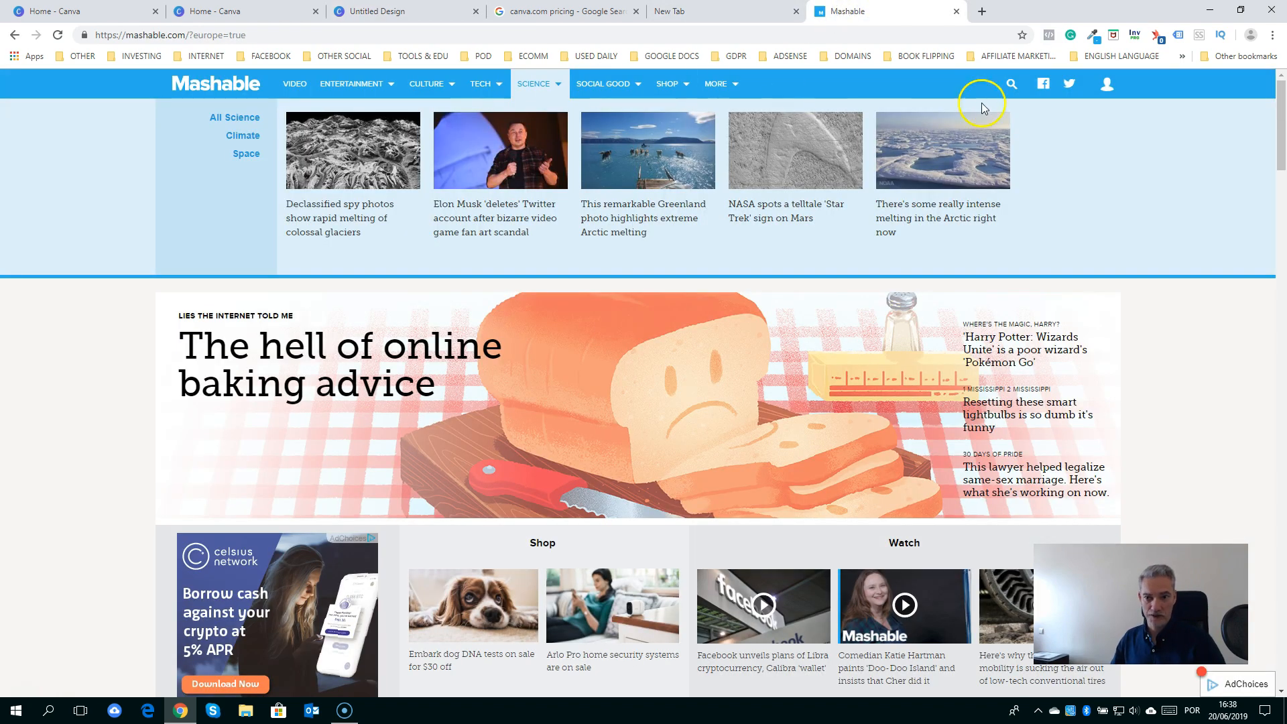
left_click(761, 20)
left_click(863, 11)
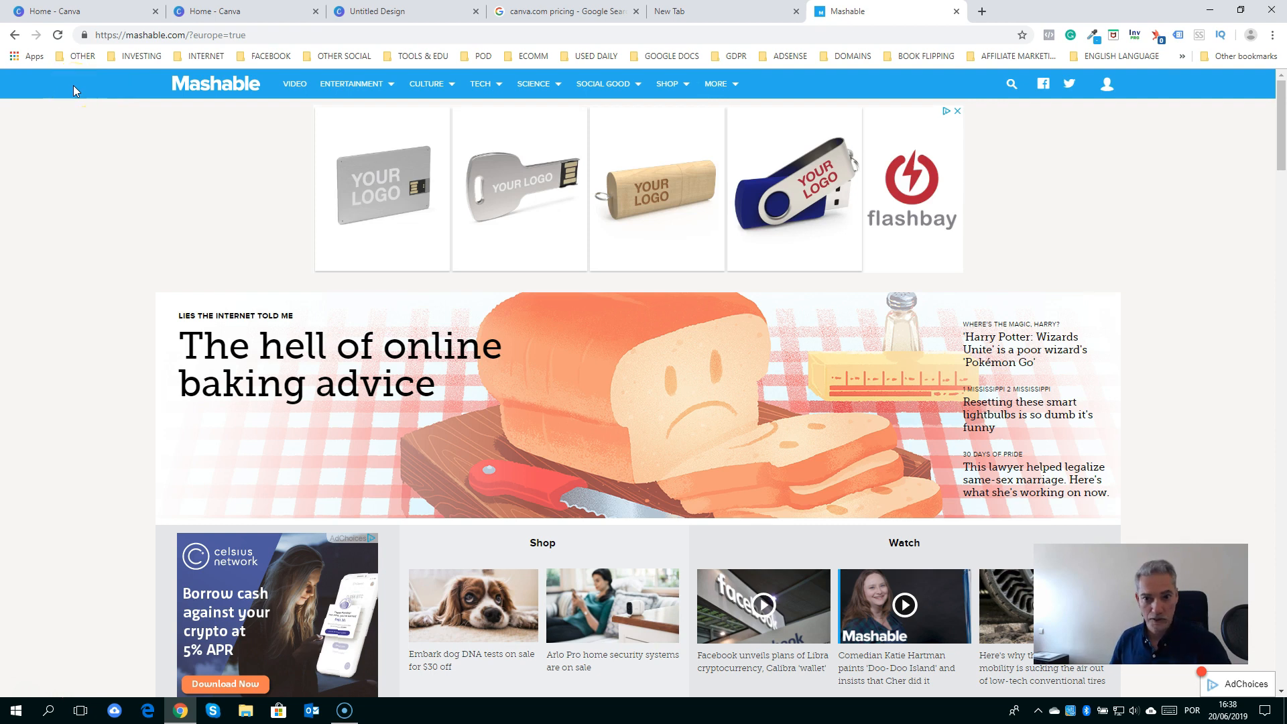
left_click(382, 11)
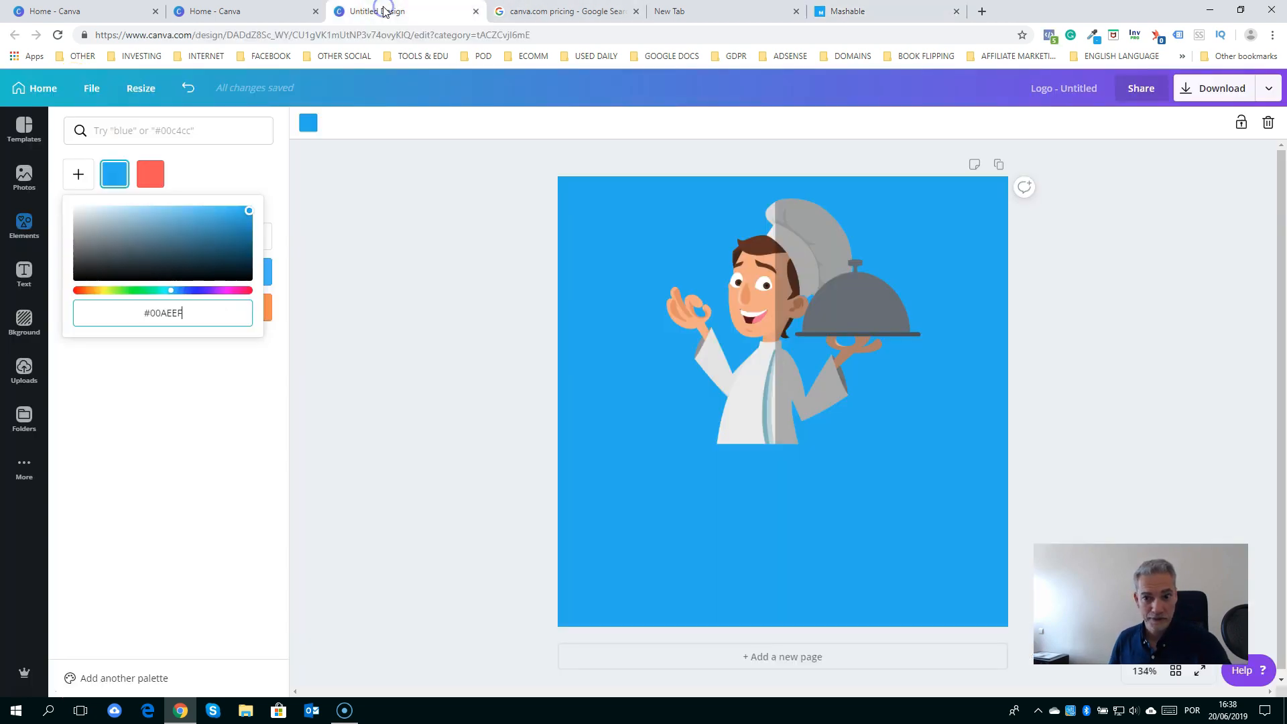
Move the chef graphic slightly lower on the canvas and add a heading text beneath it
left_click_drag(796, 342, 796, 357)
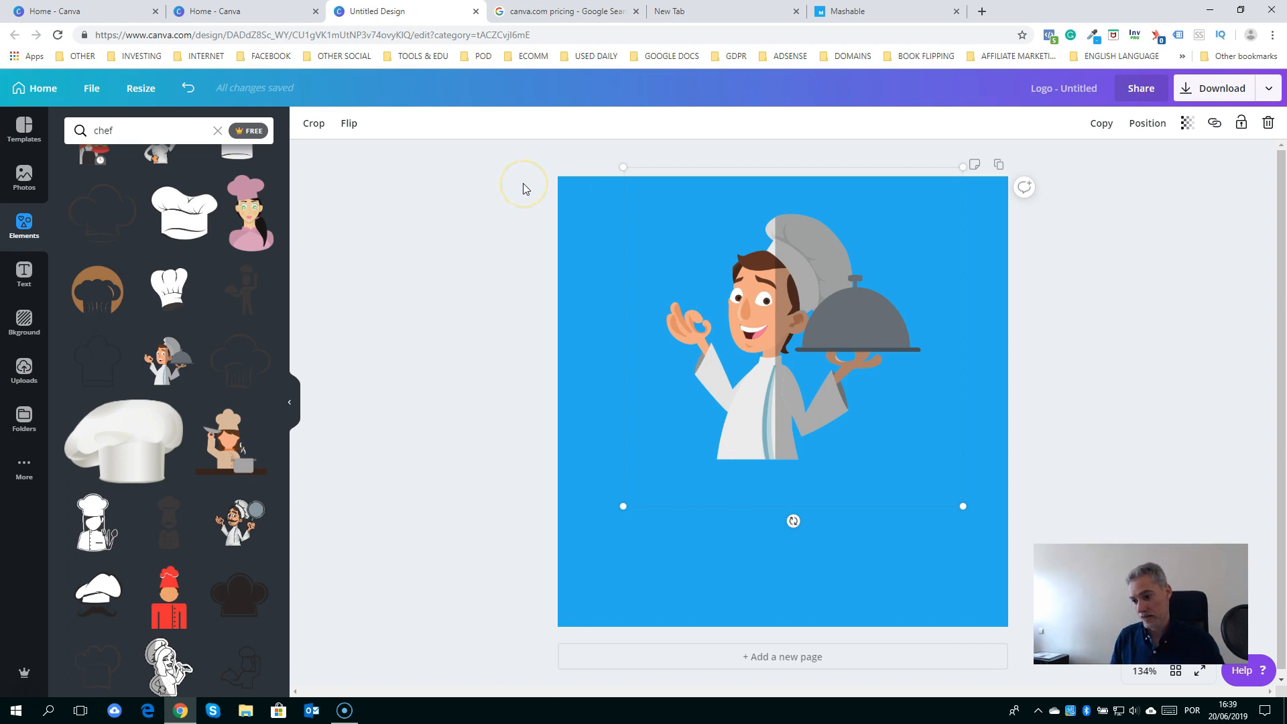
left_click(1188, 300)
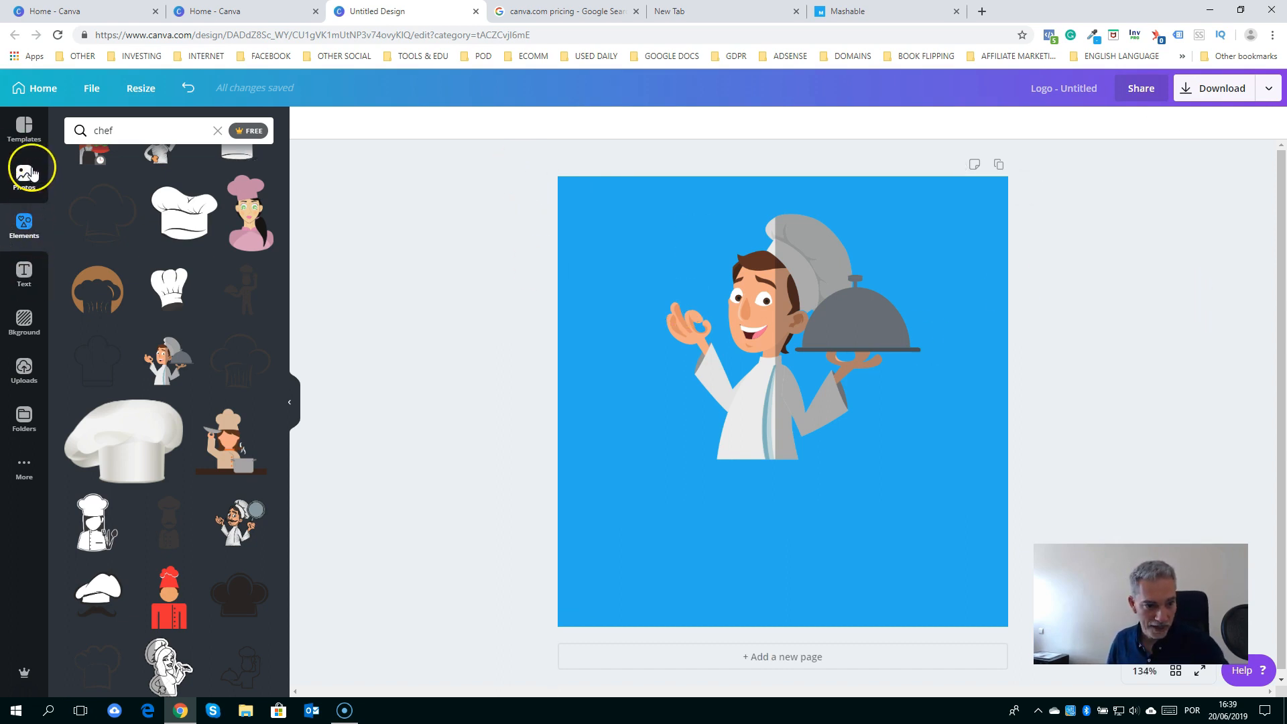
left_click(23, 272)
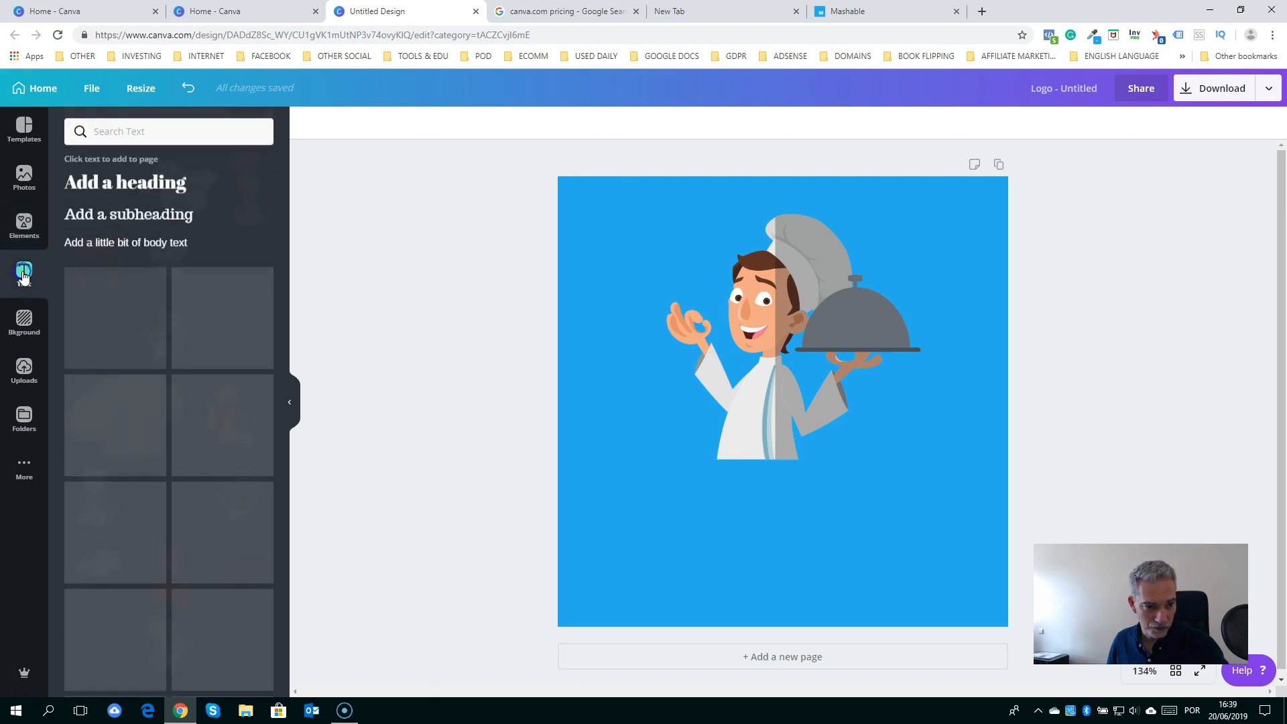
left_click(107, 184)
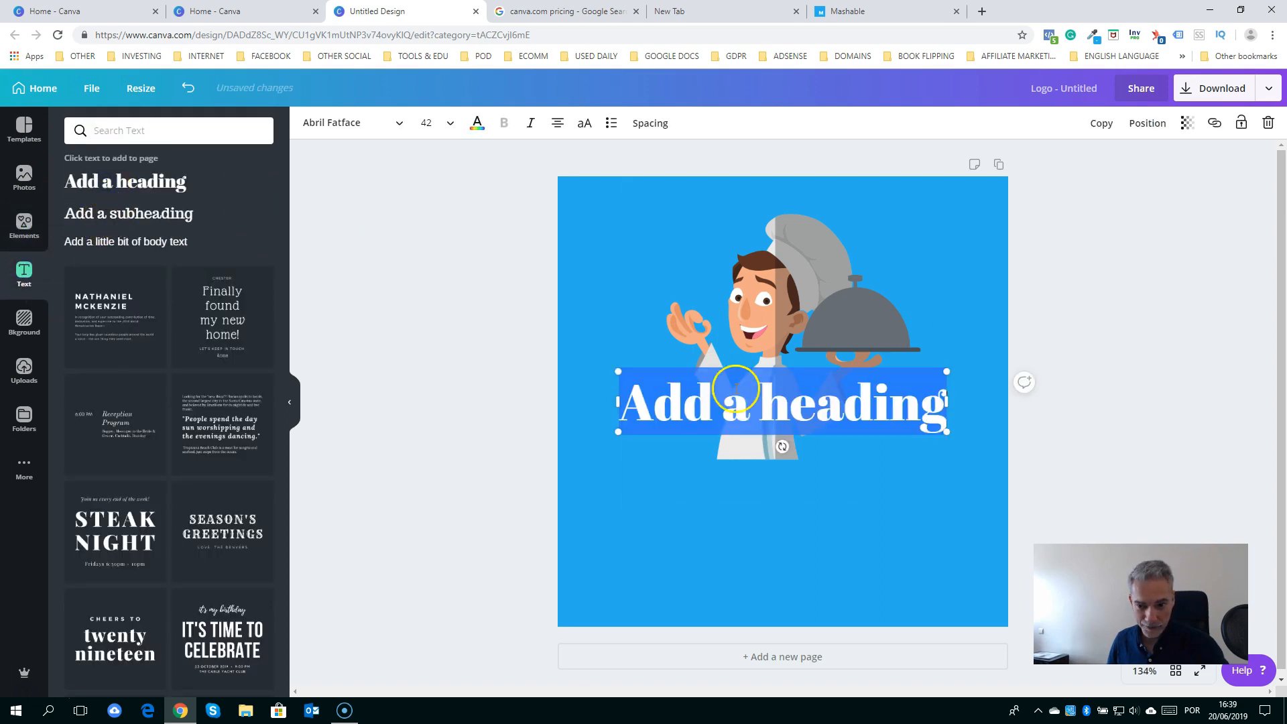
left_click_drag(761, 435, 760, 540)
Replace the heading's text with "Daily" and move it up close beneath the chef graphic
left_click(746, 521)
left_click(653, 508)
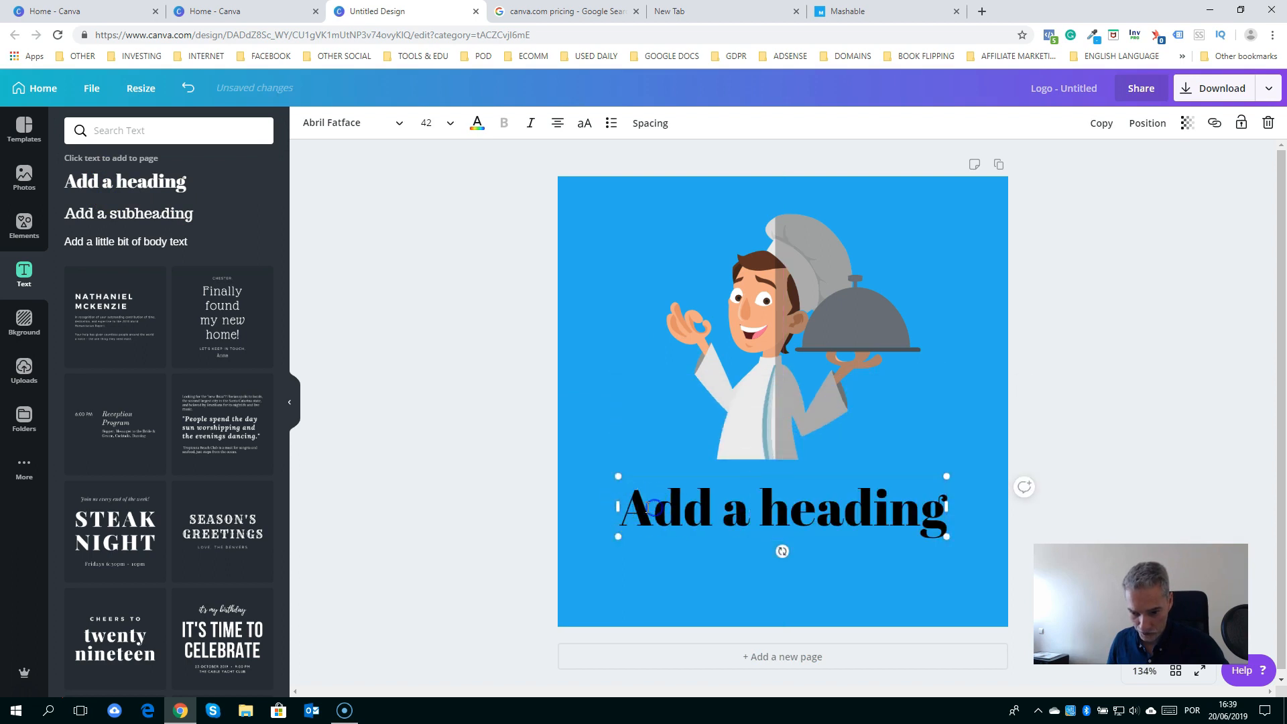
left_click_drag(634, 506, 933, 504)
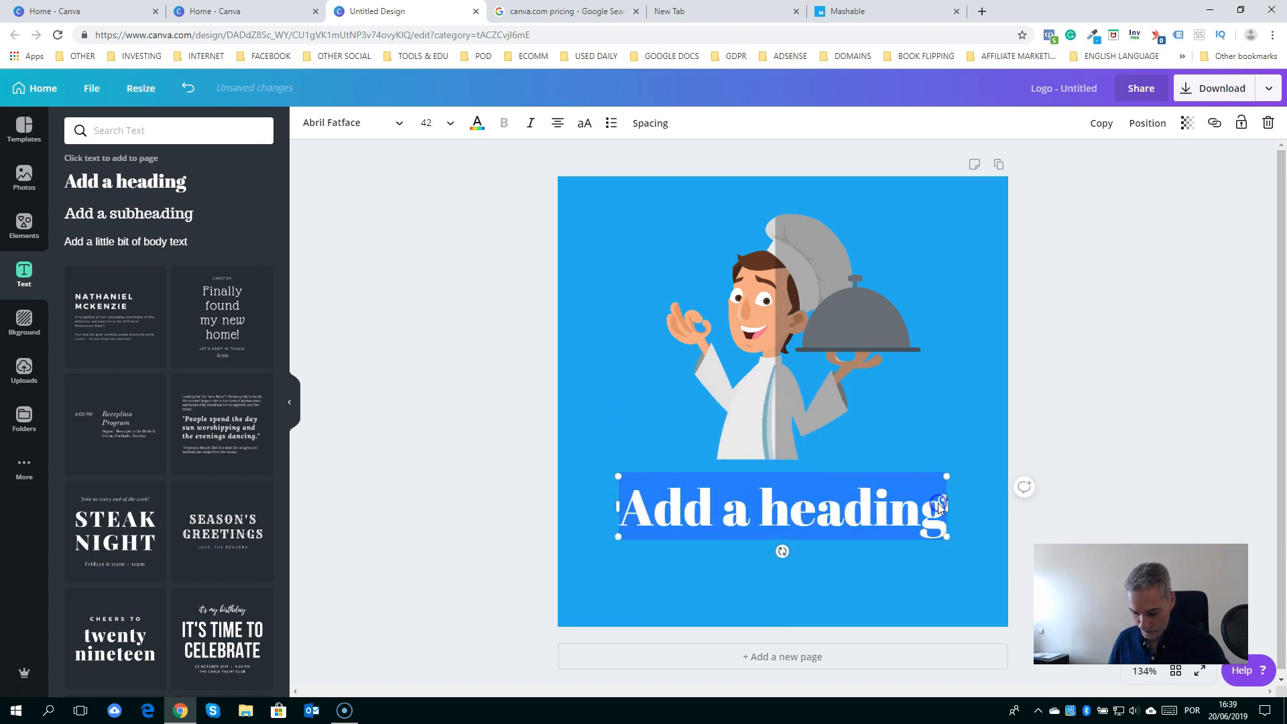
type("Daily")
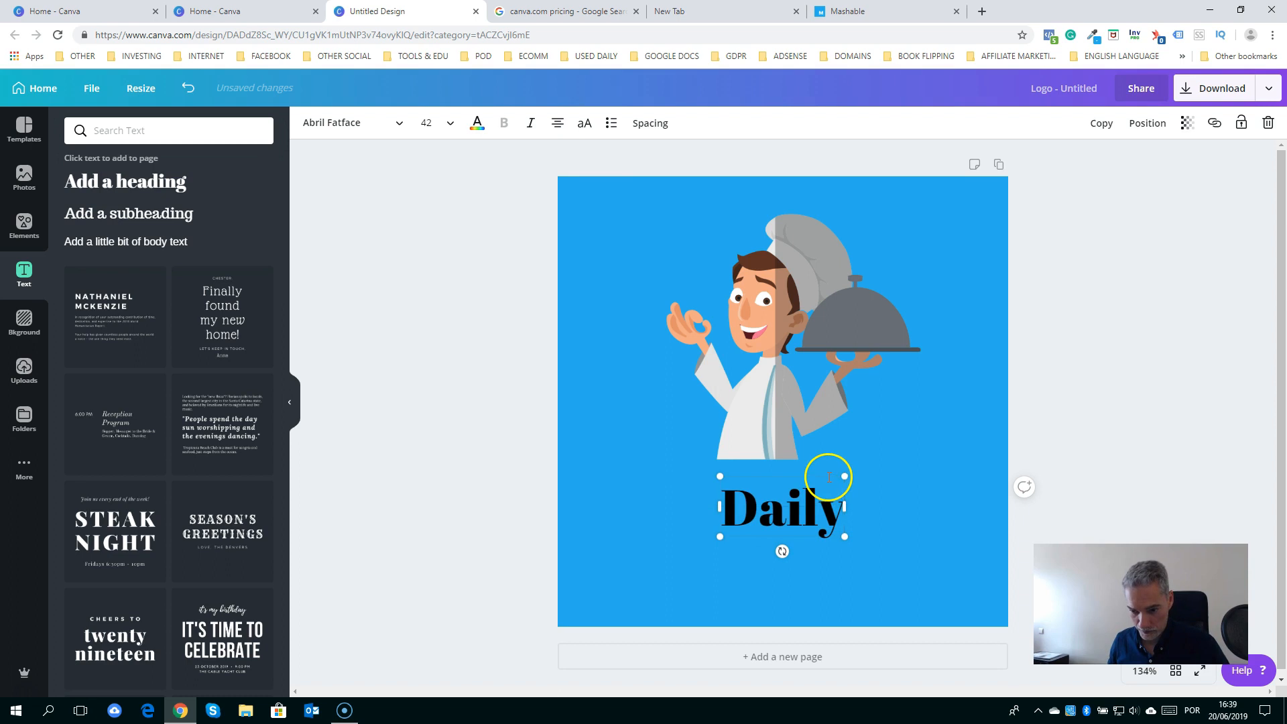
left_click_drag(828, 472, 827, 459)
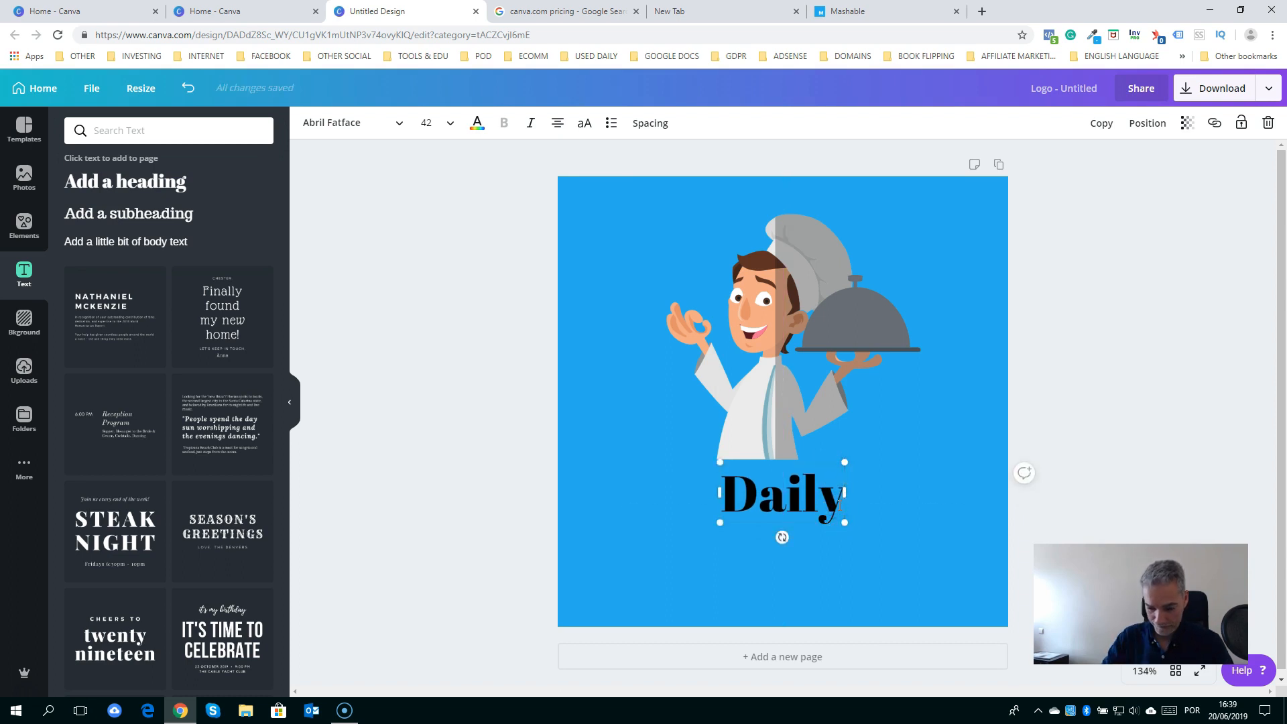
left_click(853, 581)
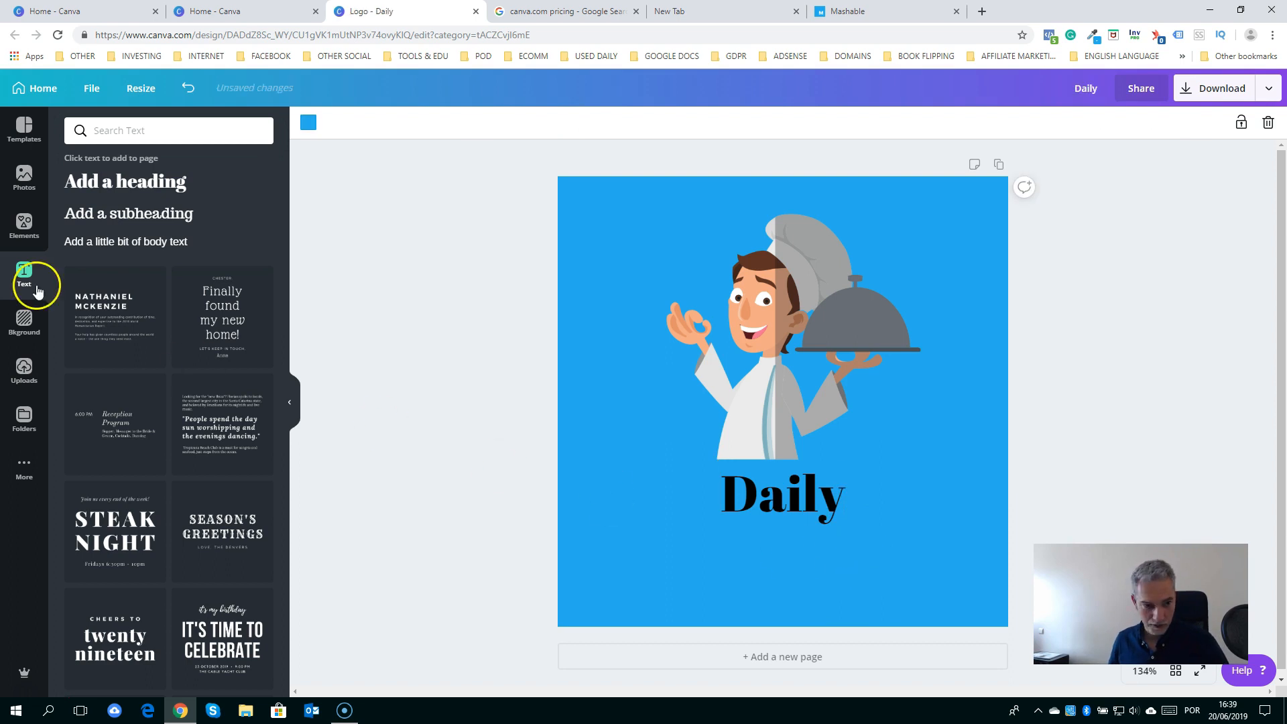
Add a second heading beneath "Daily" and replace its text with "Healthy Recipes"
left_click(107, 189)
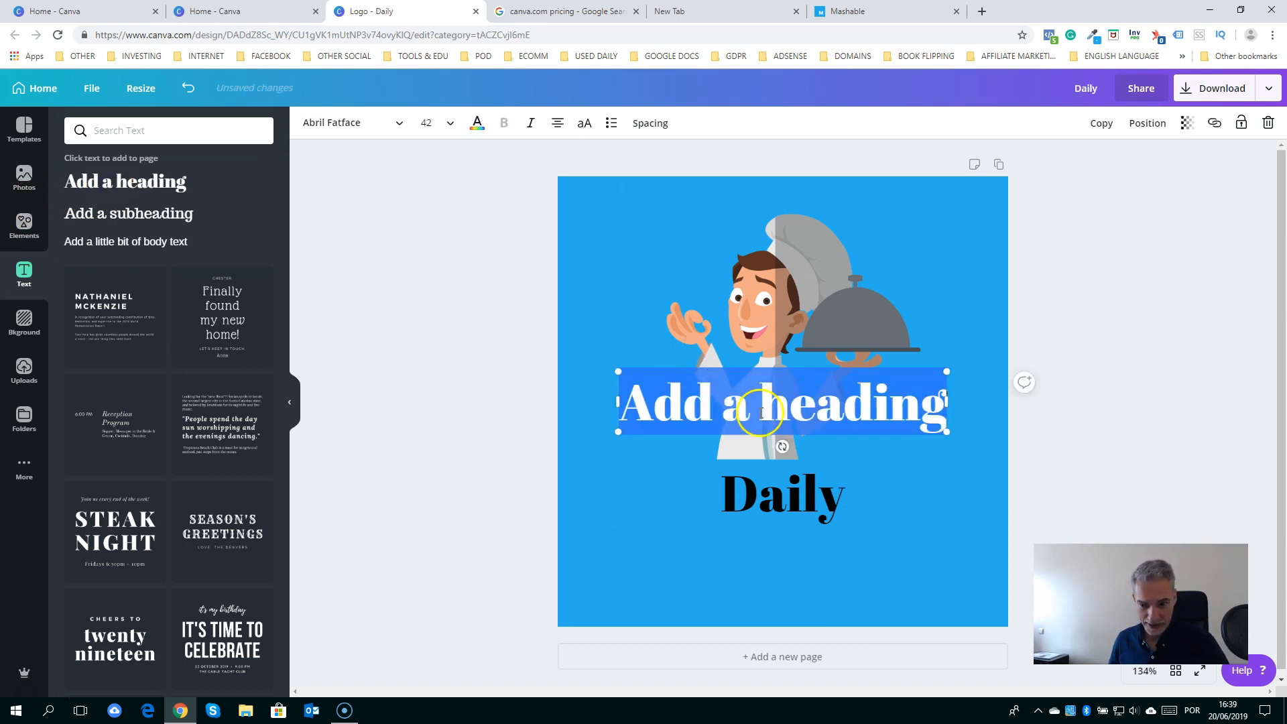
left_click_drag(762, 444, 765, 585)
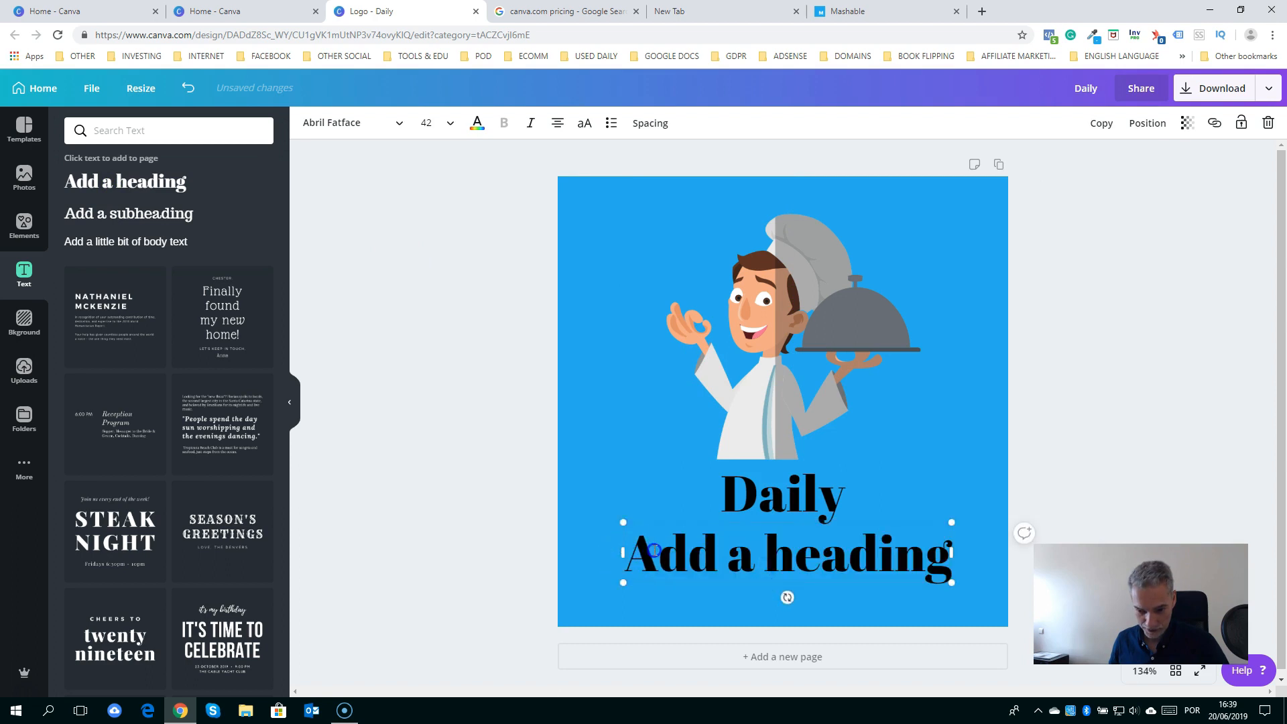
left_click_drag(640, 549, 944, 555)
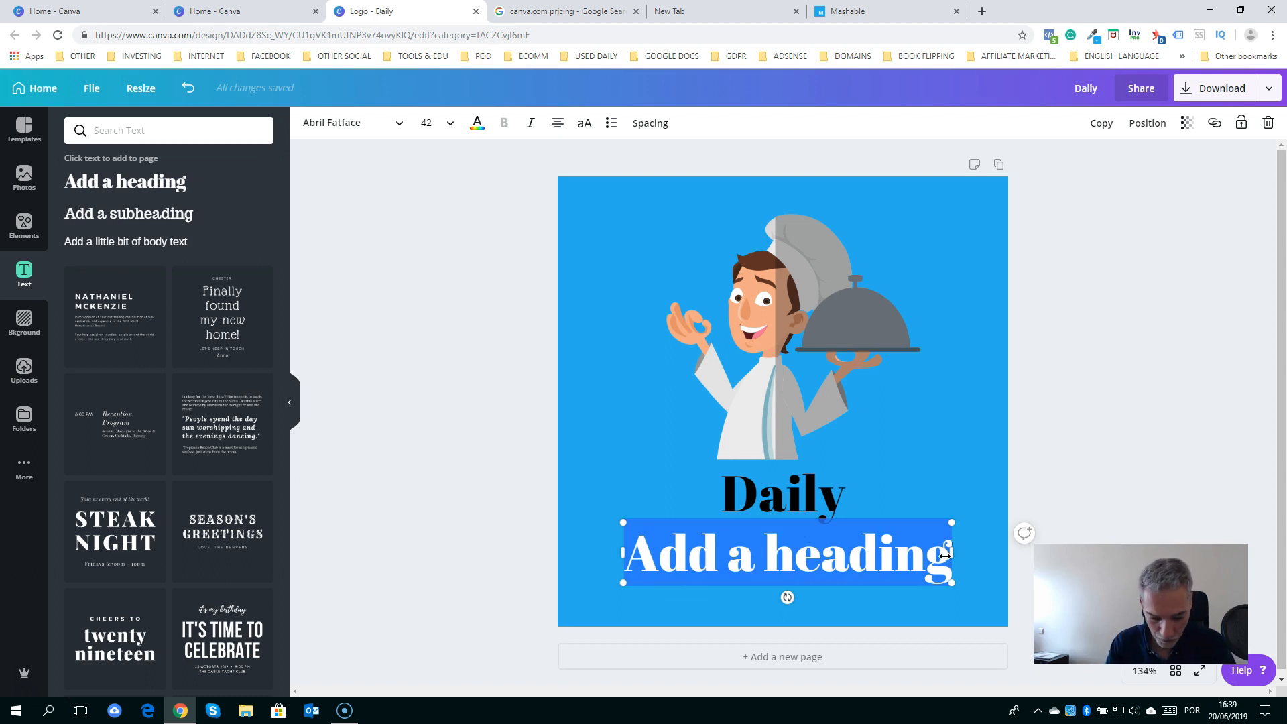
type("Healthy R")
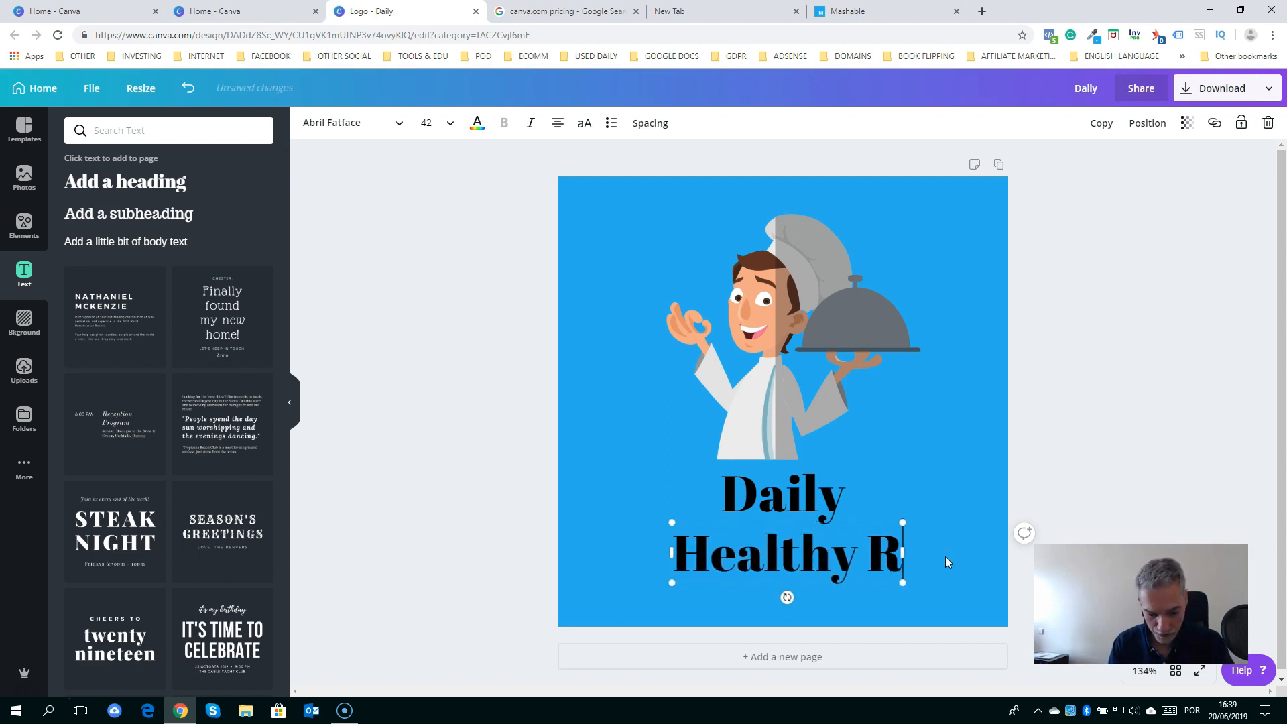
type("ecipes")
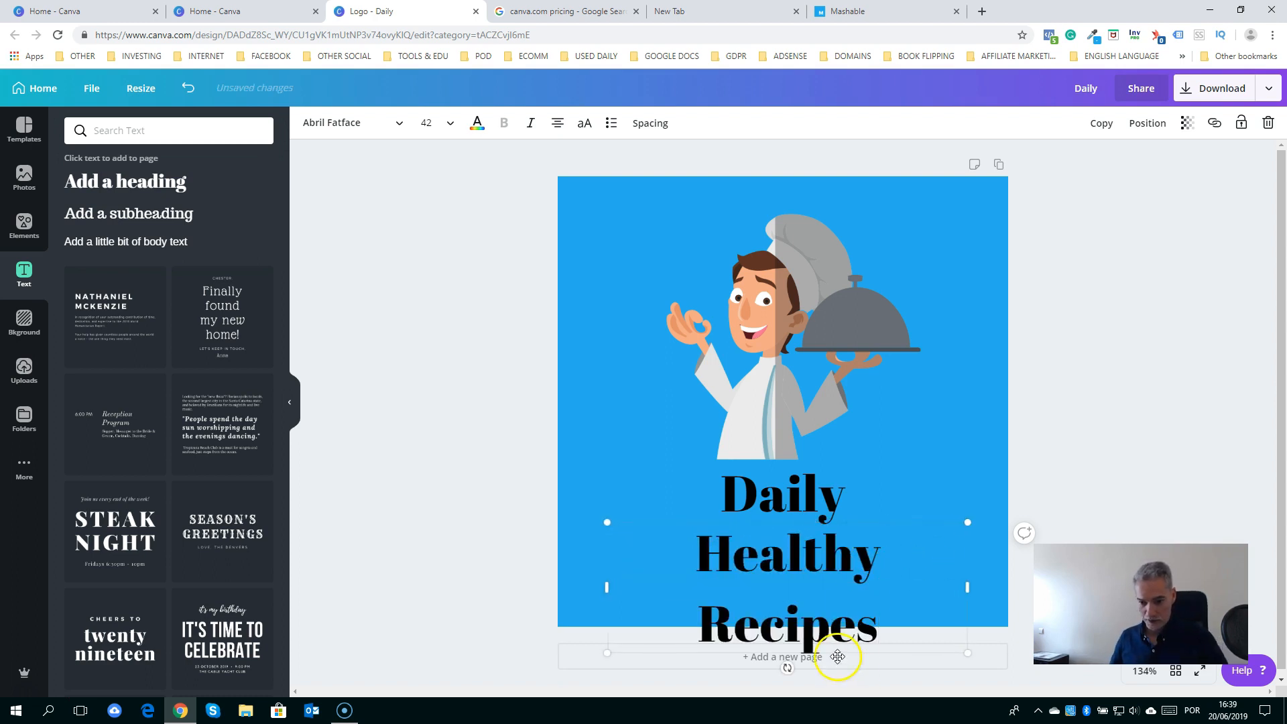
Set the font size of the "Healthy Recipes" heading to 36
left_click_drag(912, 624, 658, 548)
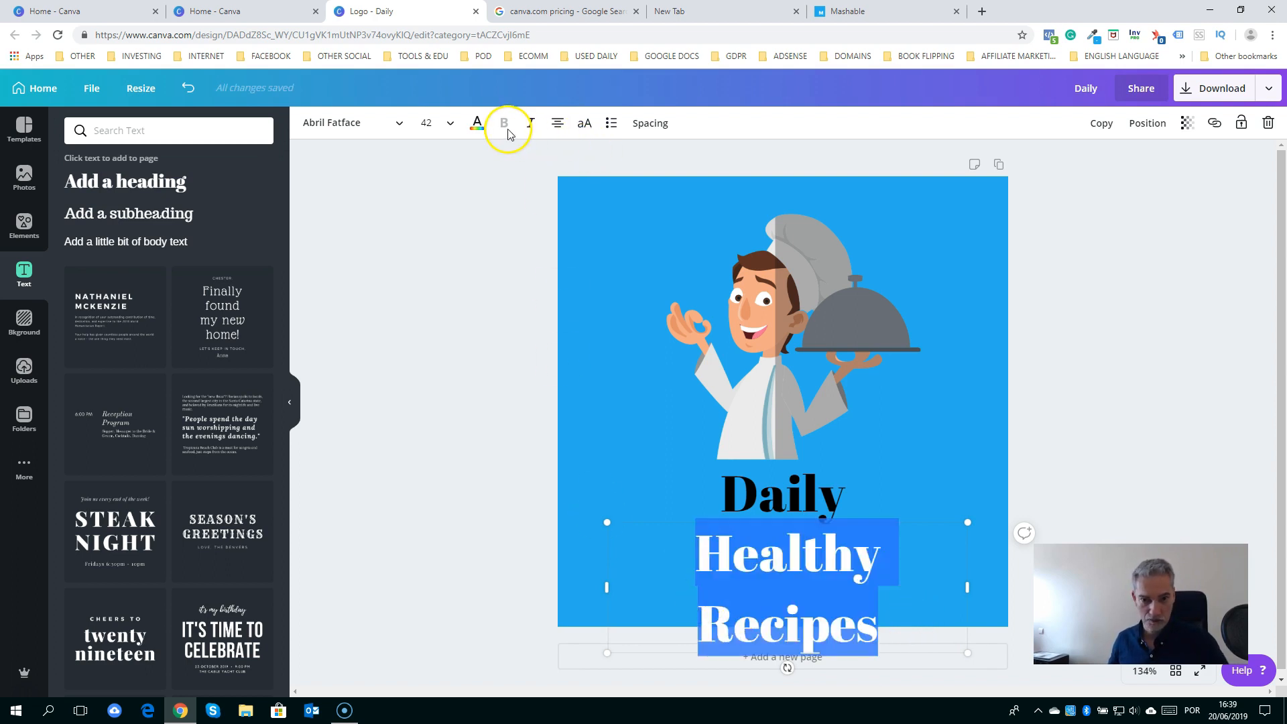
left_click(452, 129)
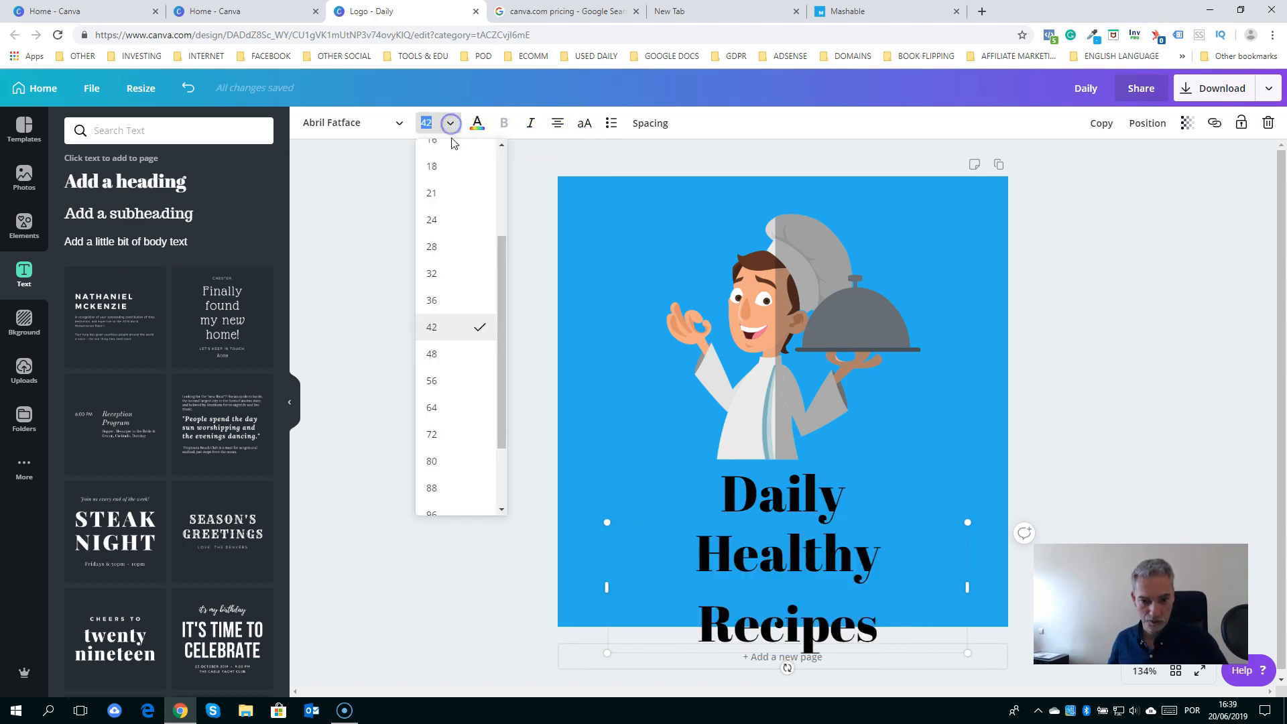
left_click(436, 298)
Set the font size of "Daily" to 64 and move it up slightly, above "Healthy Recipes"
left_click(843, 500)
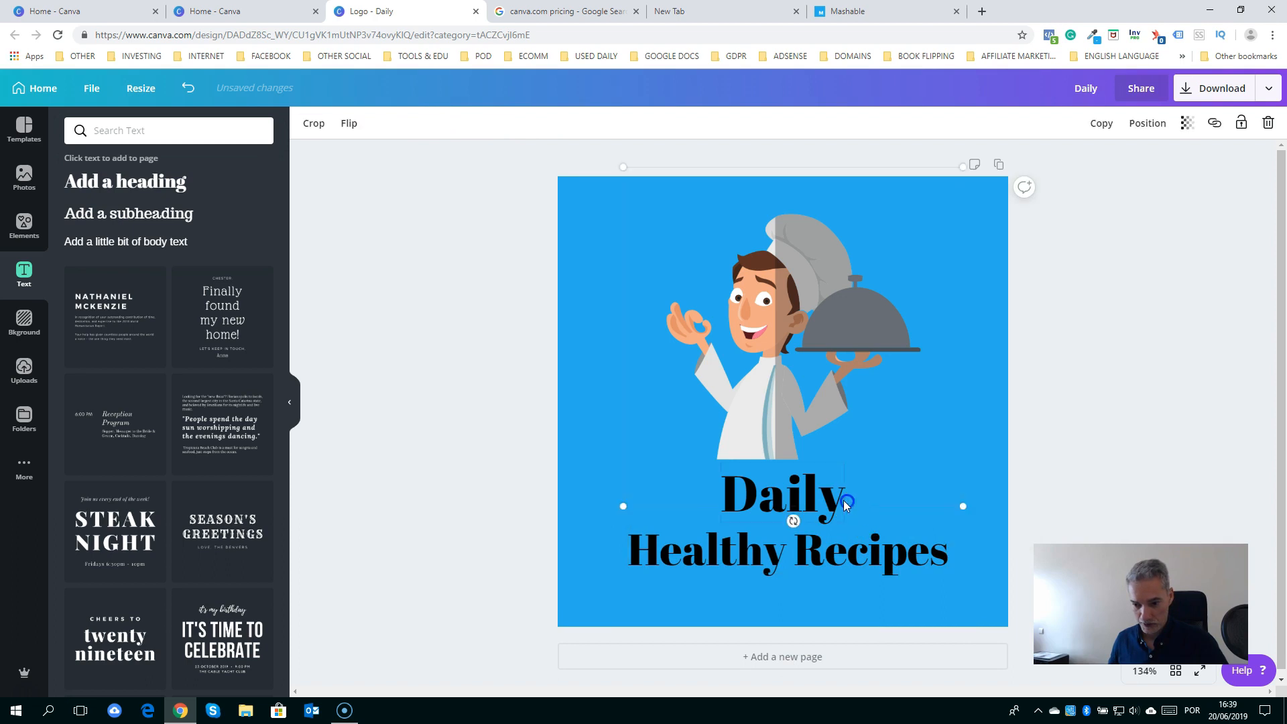
left_click(841, 509)
left_click(733, 496)
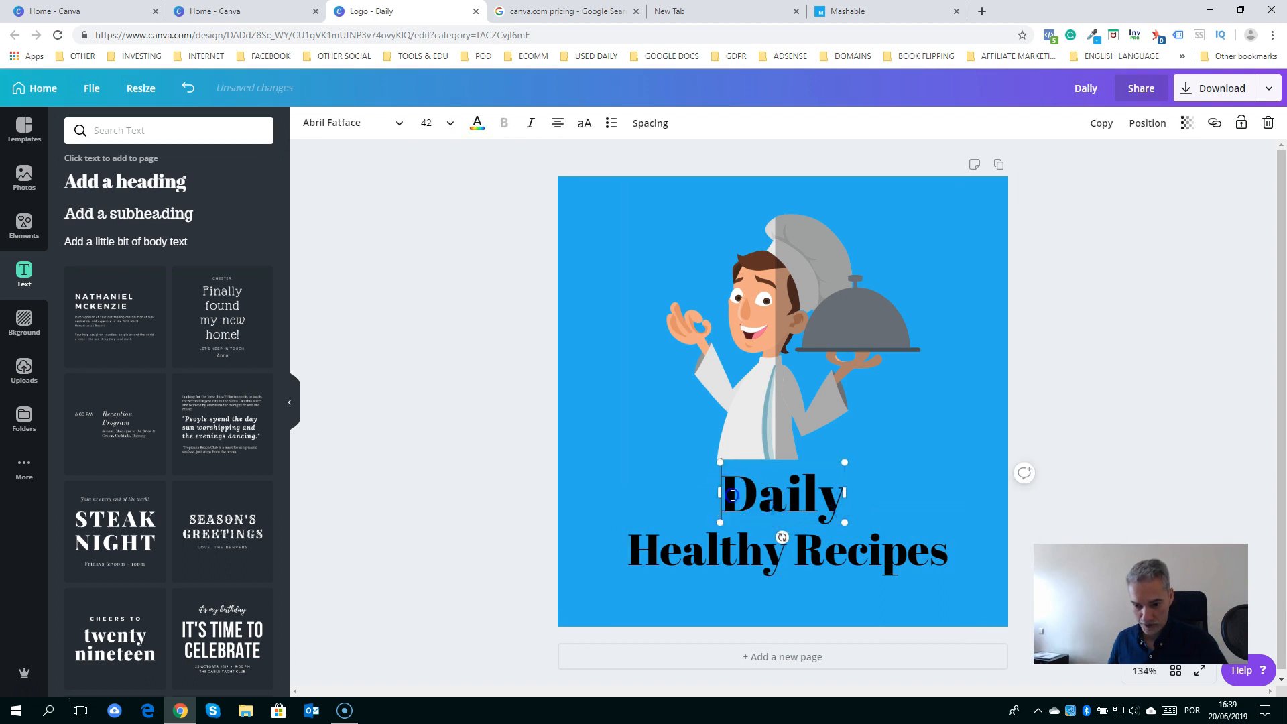
left_click_drag(733, 496, 843, 496)
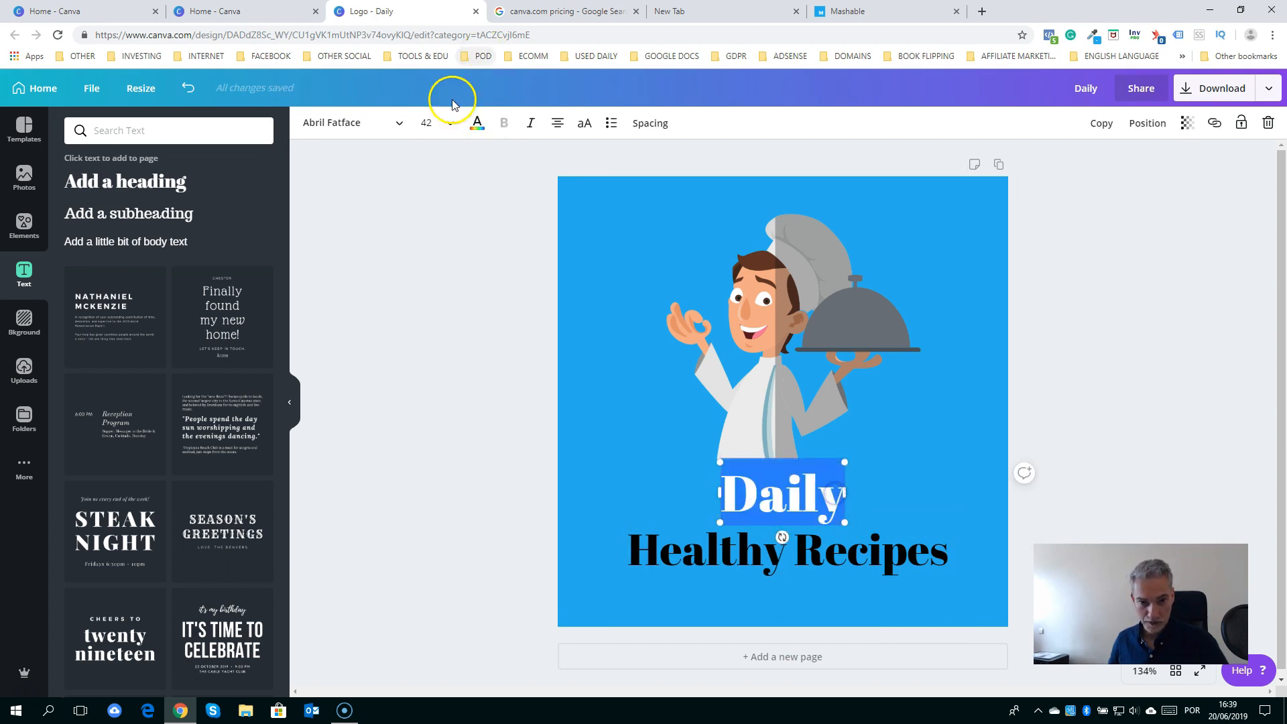
left_click(449, 125)
left_click(437, 408)
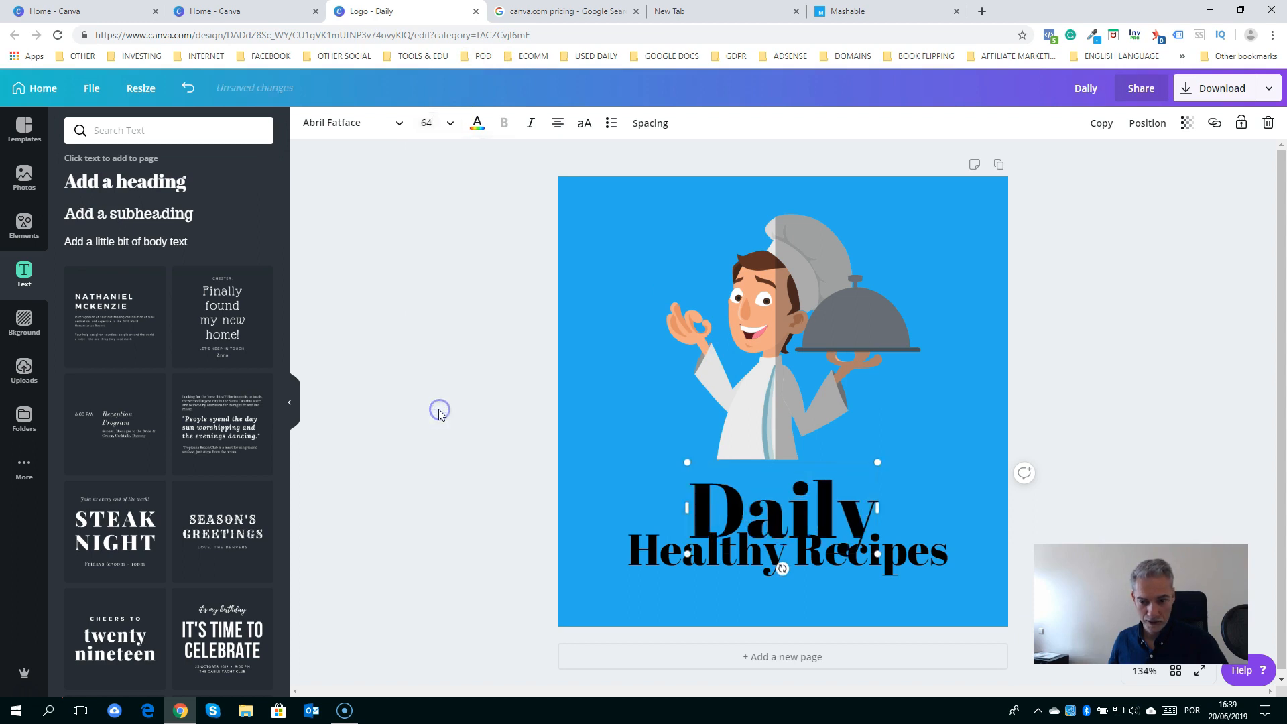
left_click(818, 515)
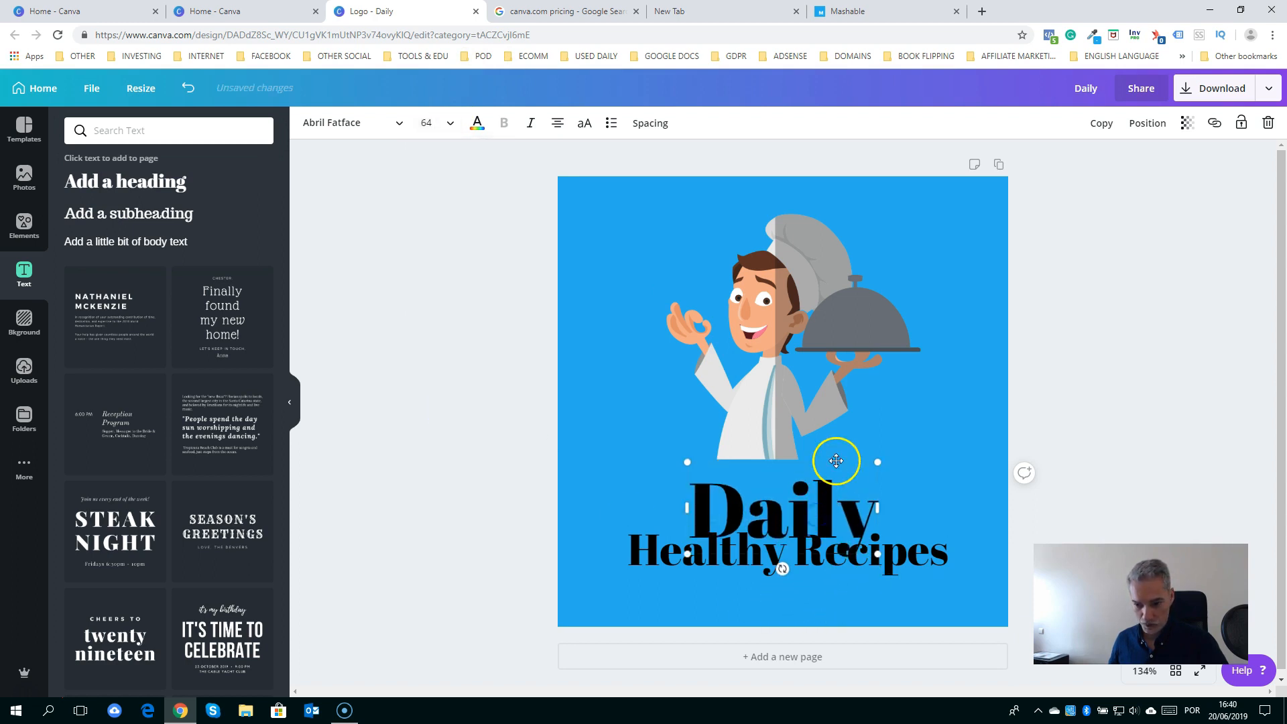
left_click_drag(836, 460, 836, 443)
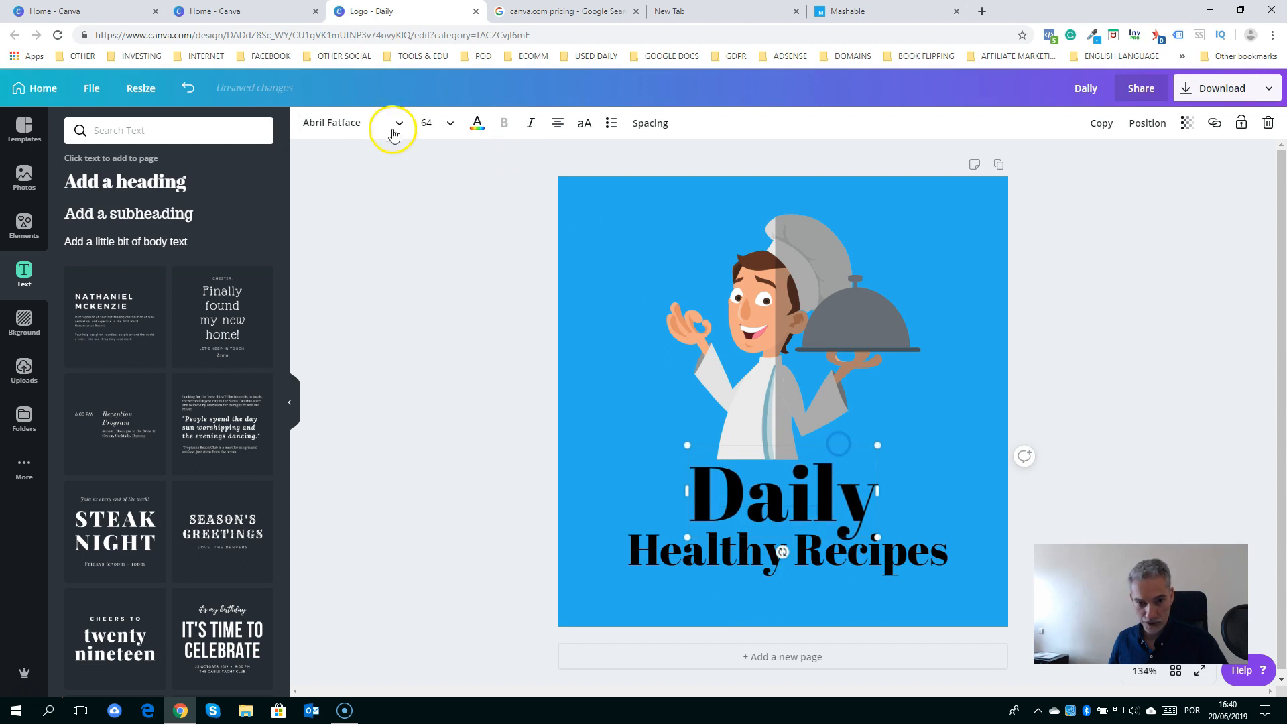
Search the fonts for "script" and apply Carlsons Script to "Daily"
left_click(354, 132)
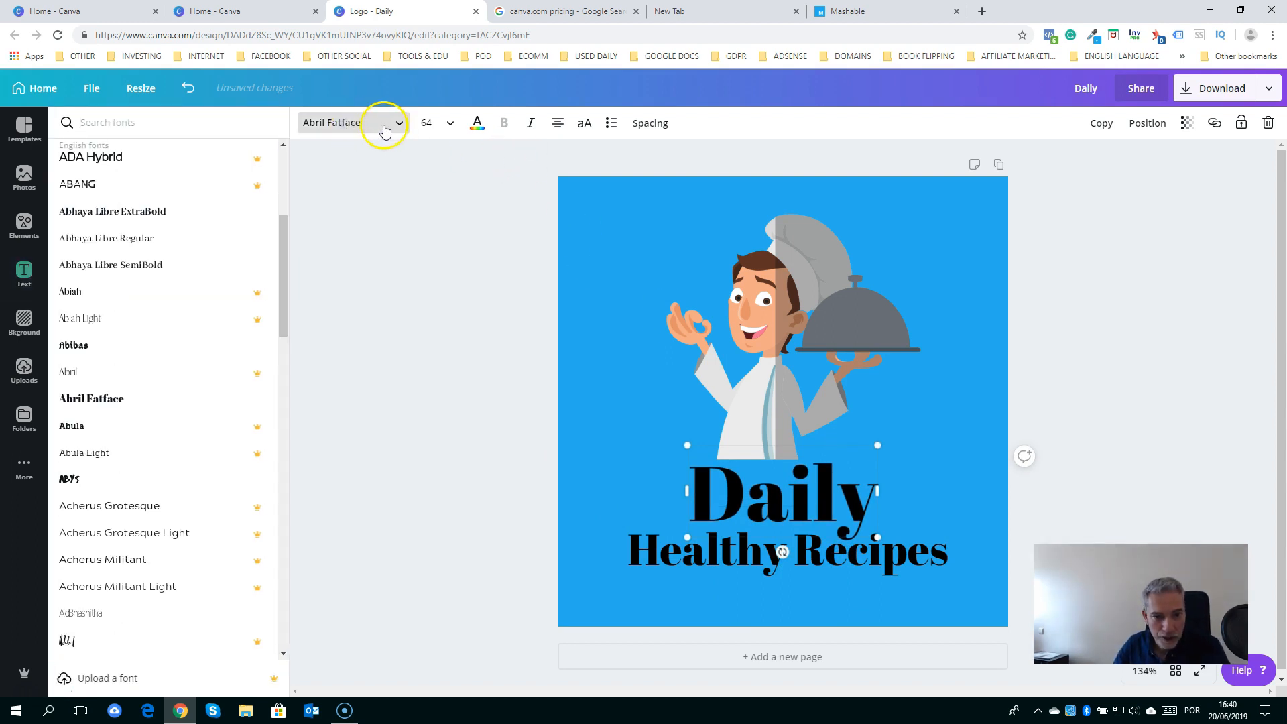
left_click(127, 119)
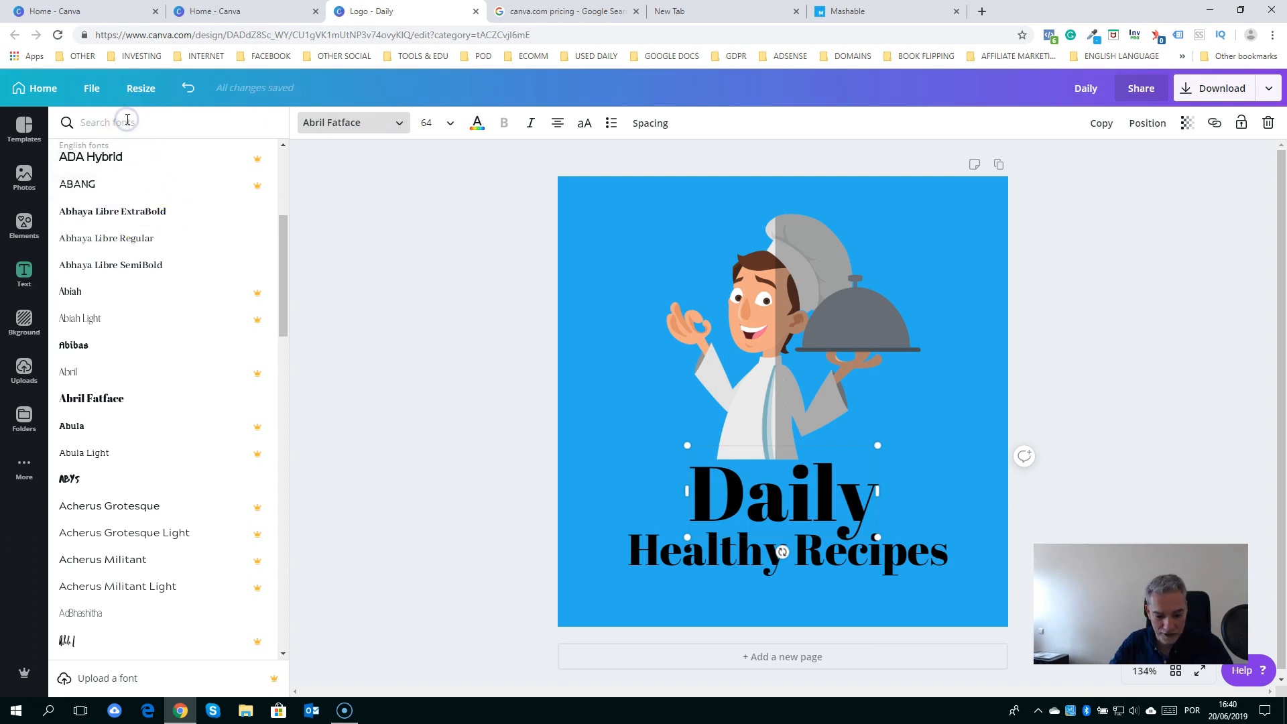
type("script")
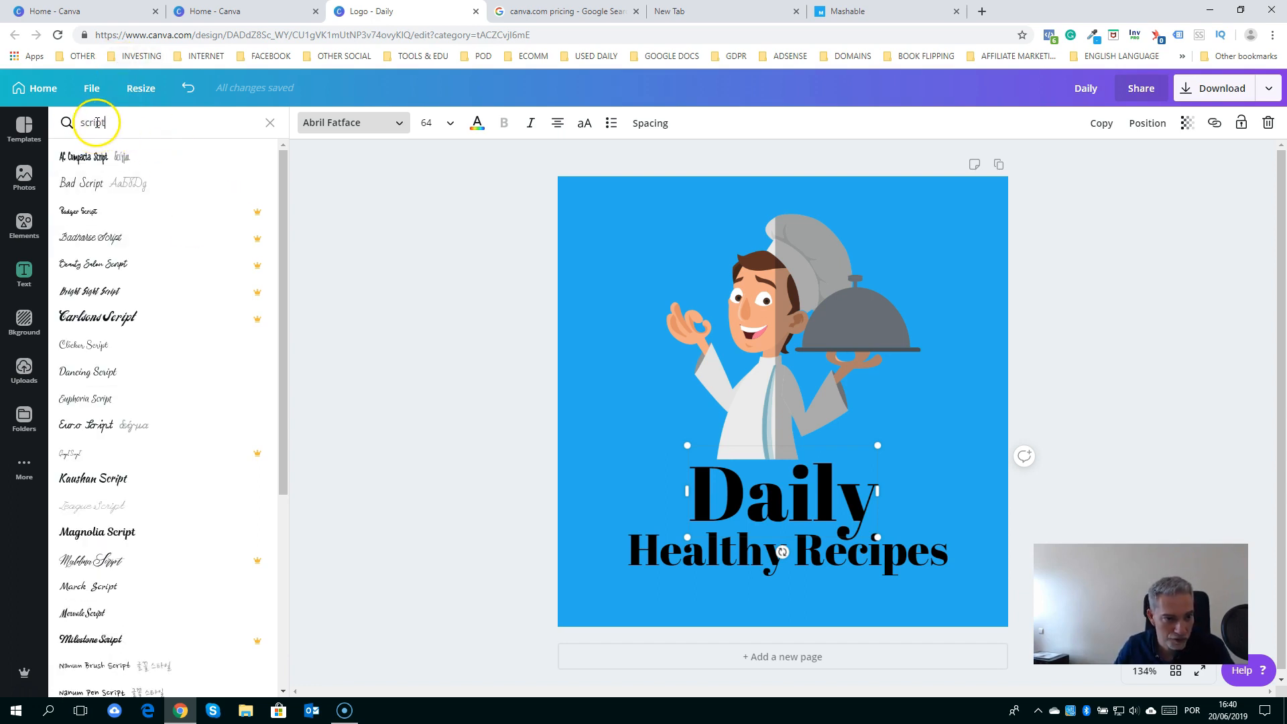
left_click(120, 323)
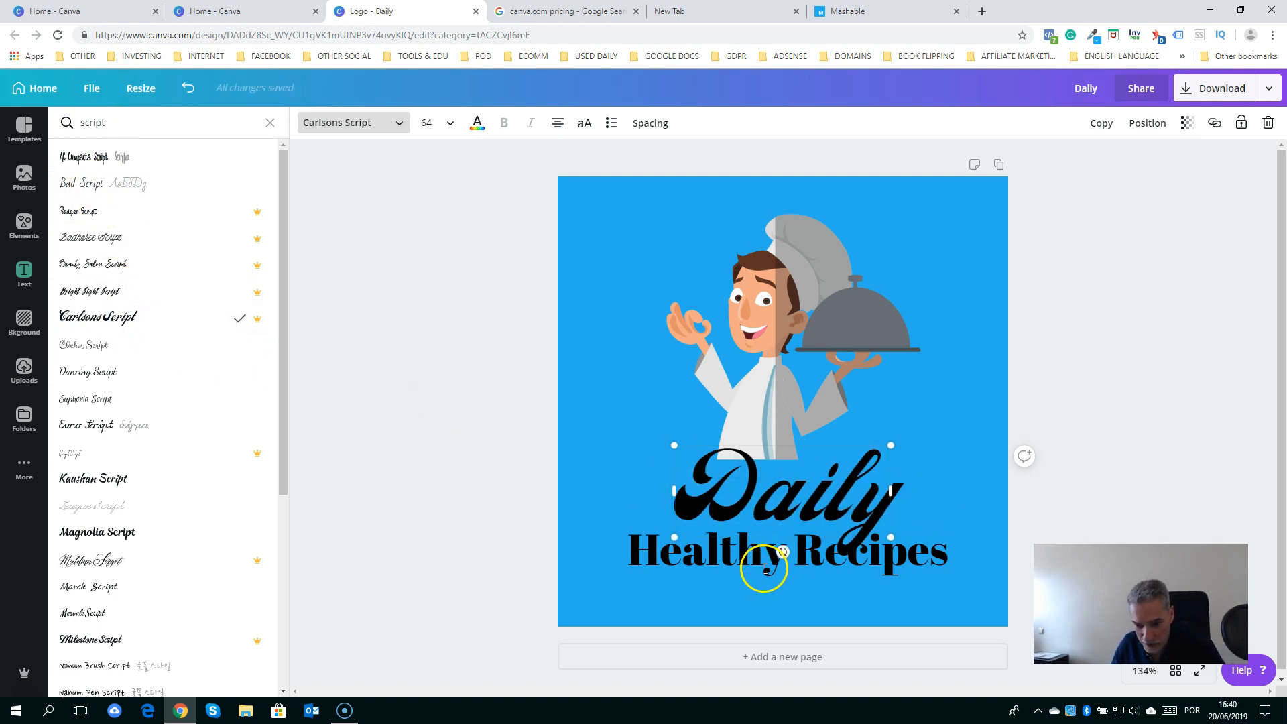
Move "Healthy Recipes" and "Daily" down a little so the two lines are spaced apart beneath the chef
left_click_drag(771, 568, 764, 591)
left_click_drag(772, 523, 764, 504)
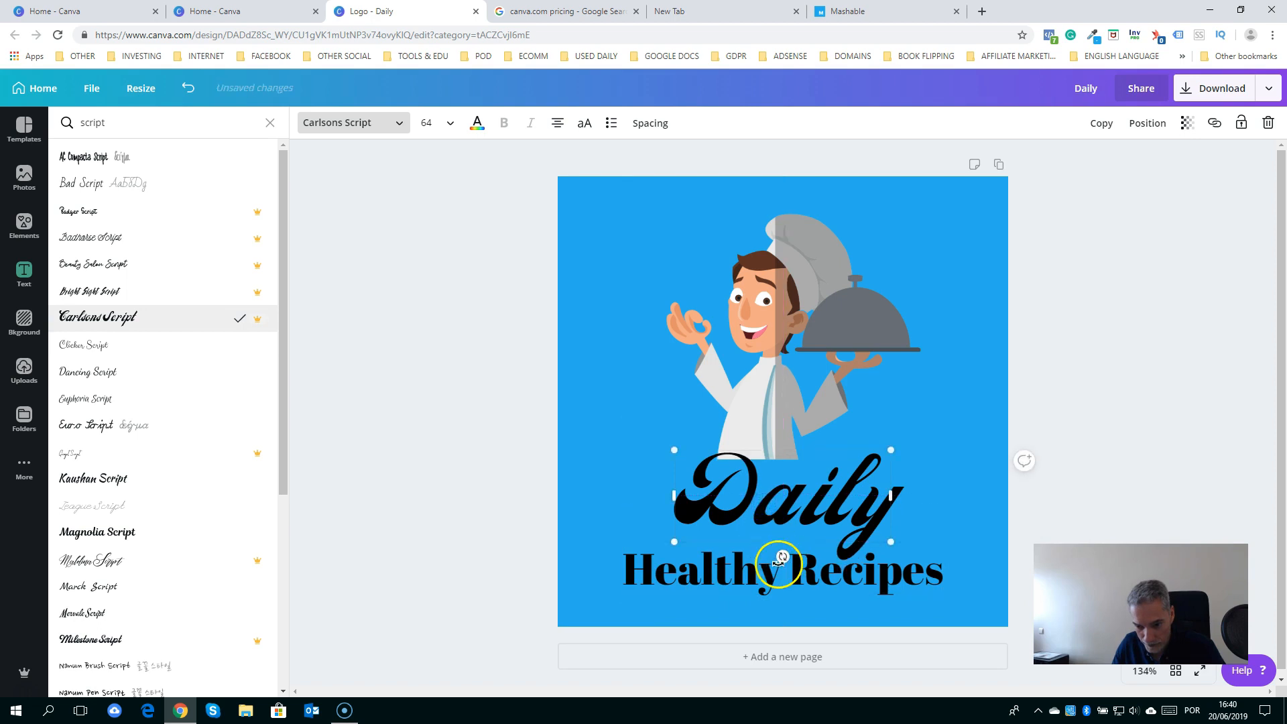
left_click(777, 565)
left_click_drag(775, 567, 775, 574)
left_click_drag(770, 500, 770, 508)
left_click(963, 417)
left_click(982, 417)
left_click(1126, 420)
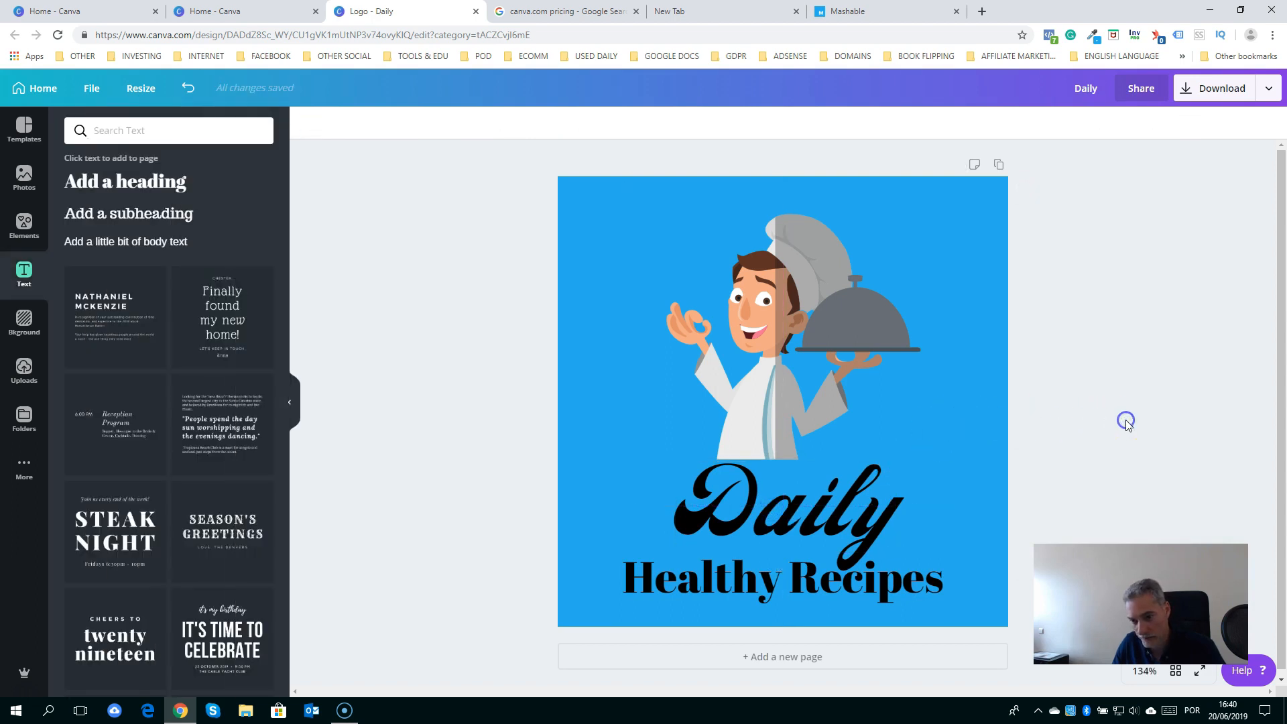
Shift the chef graphic slightly up and to the left, and move both text lines up a little
mouse_move(813, 325)
left_mouse_down()
mouse_move(820, 302)
mouse_move(807, 313)
left_mouse_up()
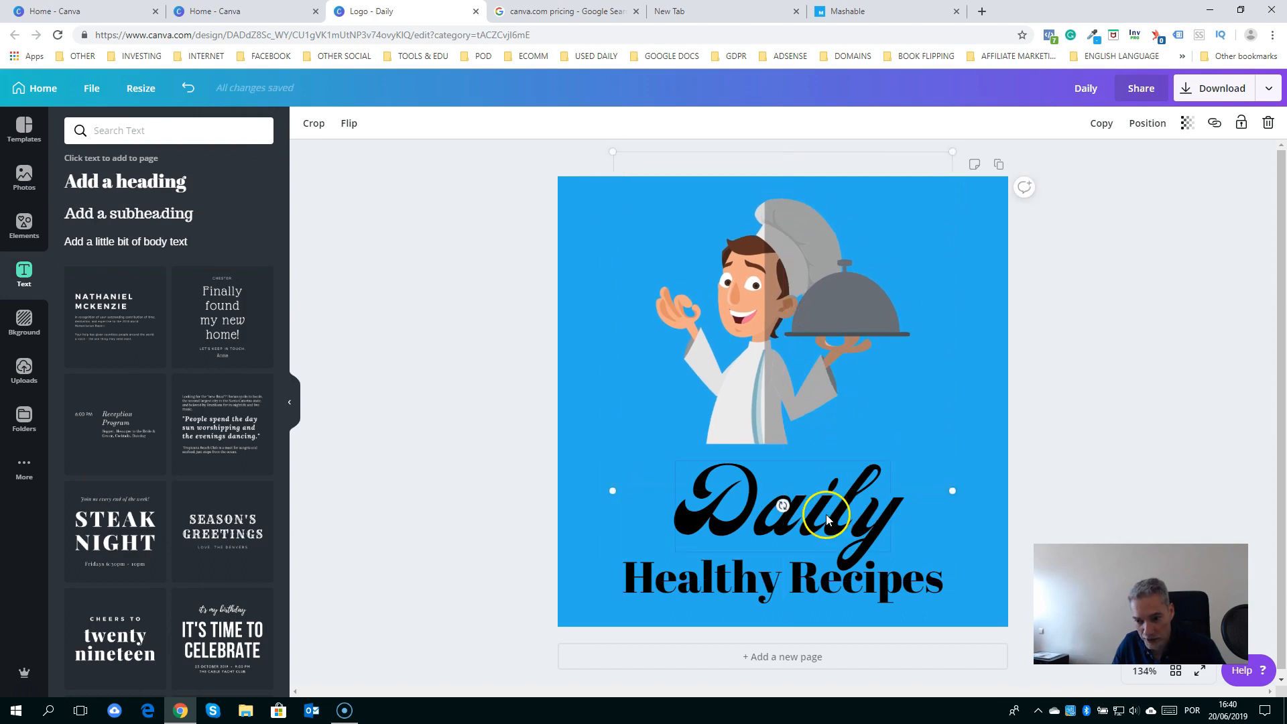
left_click_drag(830, 518, 836, 508)
left_click_drag(825, 583, 824, 574)
left_click(1139, 426)
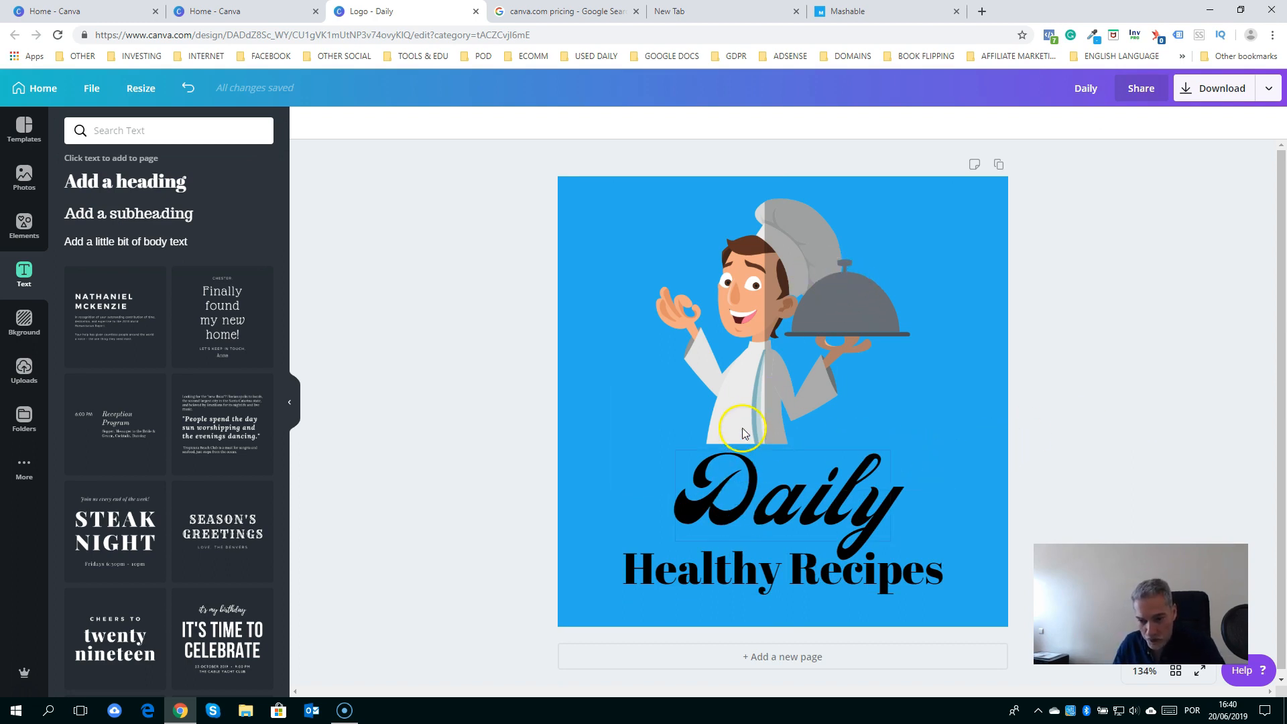
Change the text colour of "Daily" to white
left_click(736, 516)
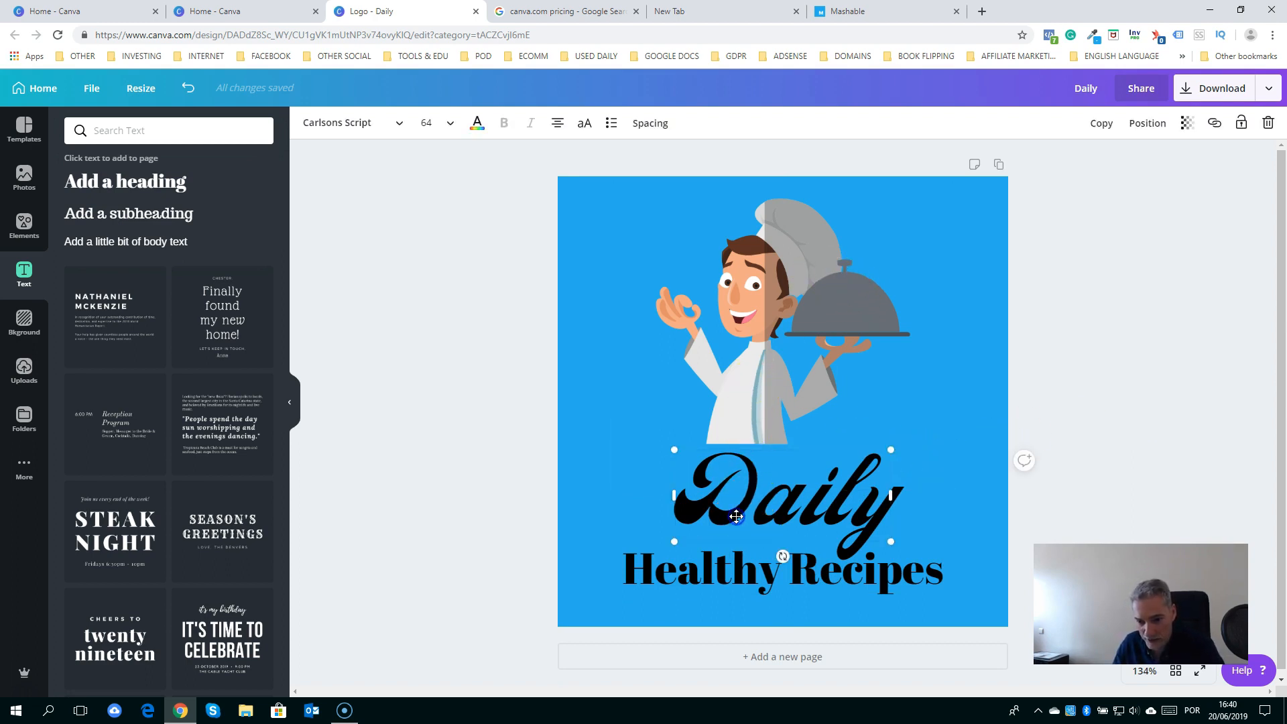
left_click_drag(692, 503, 891, 509)
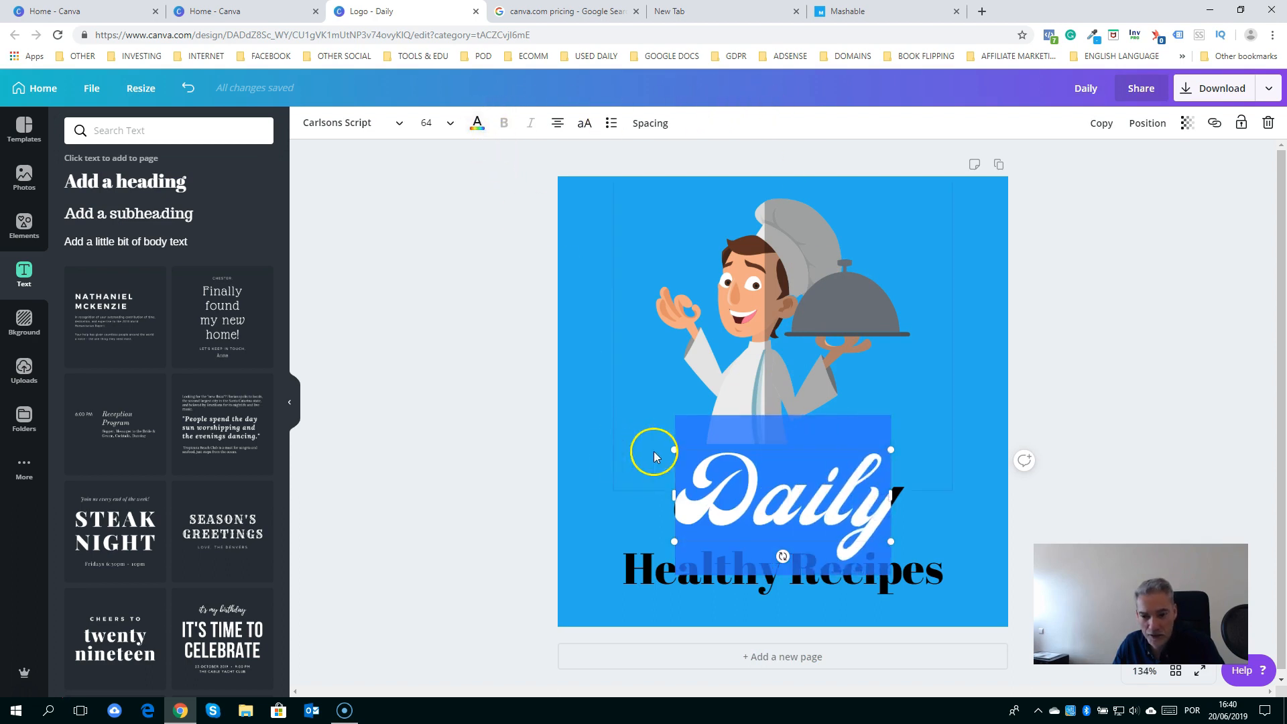
left_click(477, 124)
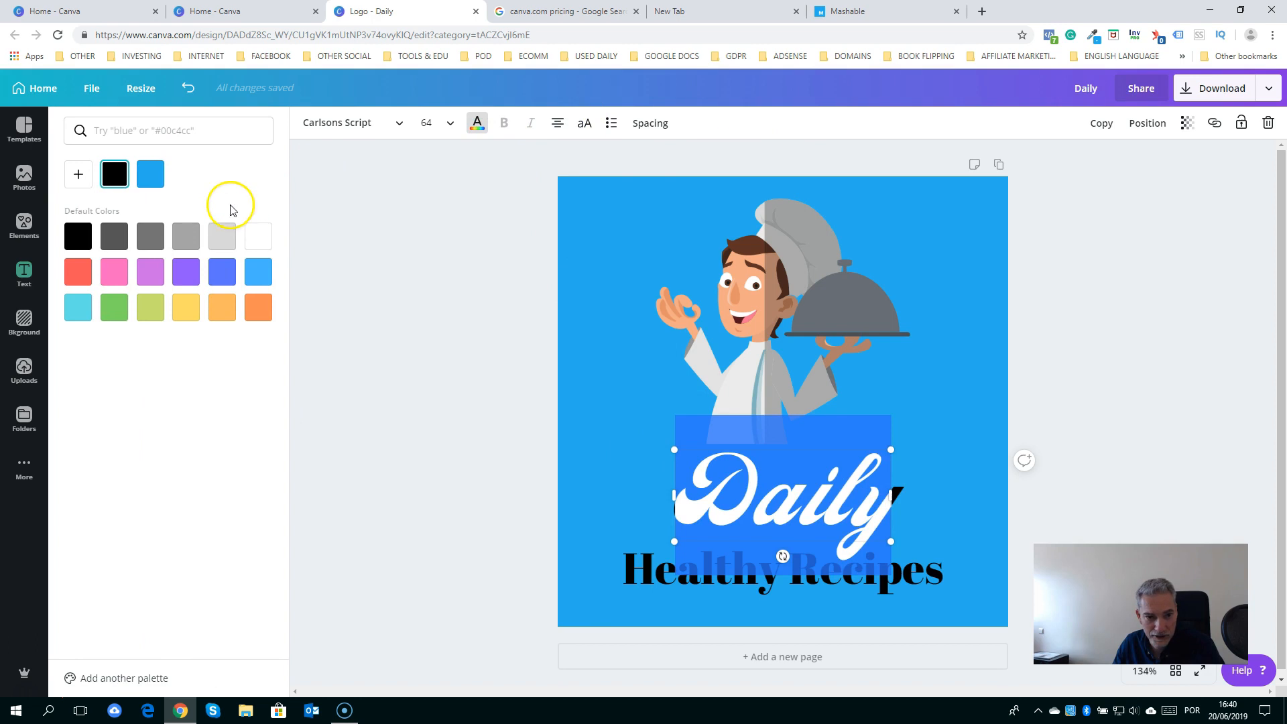
left_click(261, 243)
left_click(987, 459)
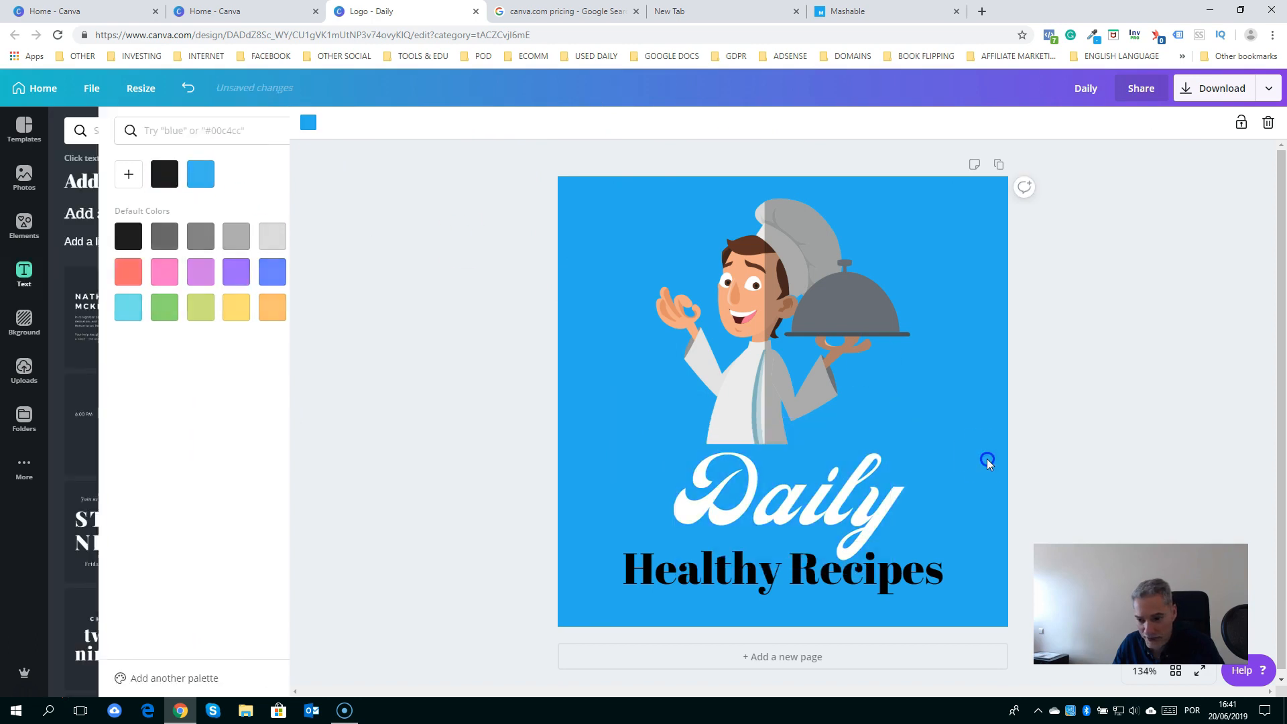
left_click(769, 578)
double_click(697, 571)
left_click(635, 577)
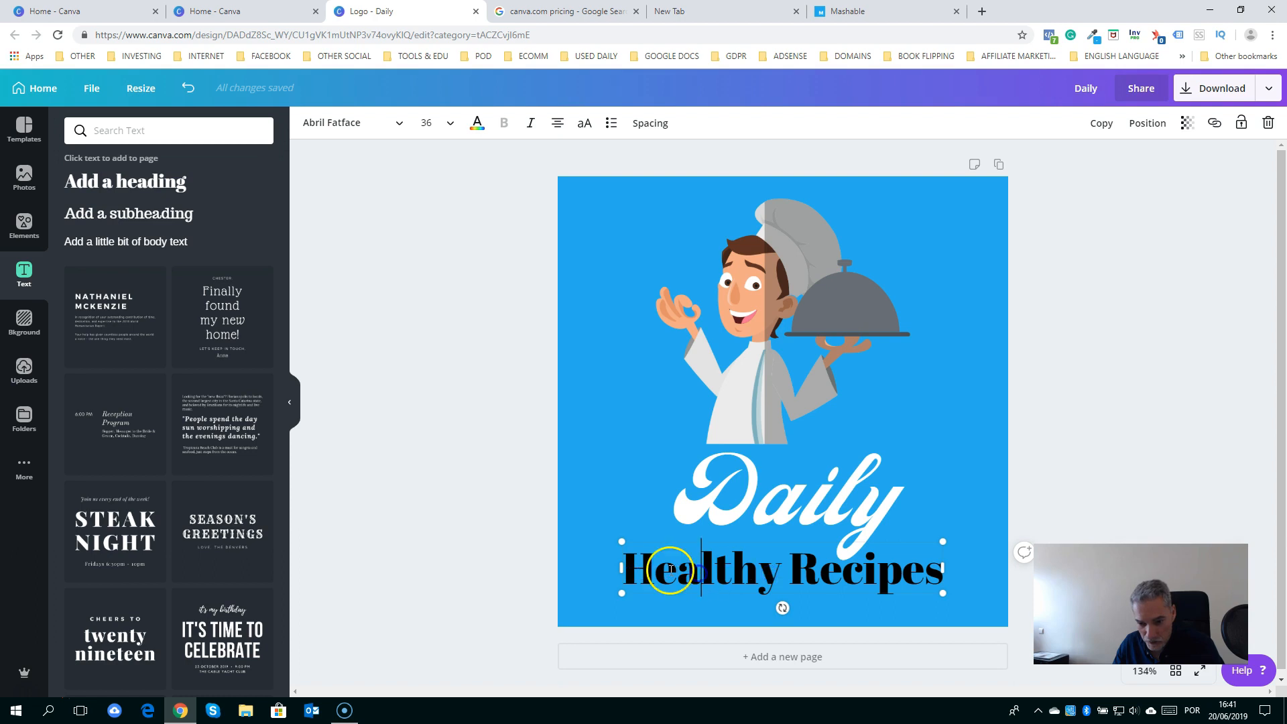
left_click_drag(622, 568, 628, 567)
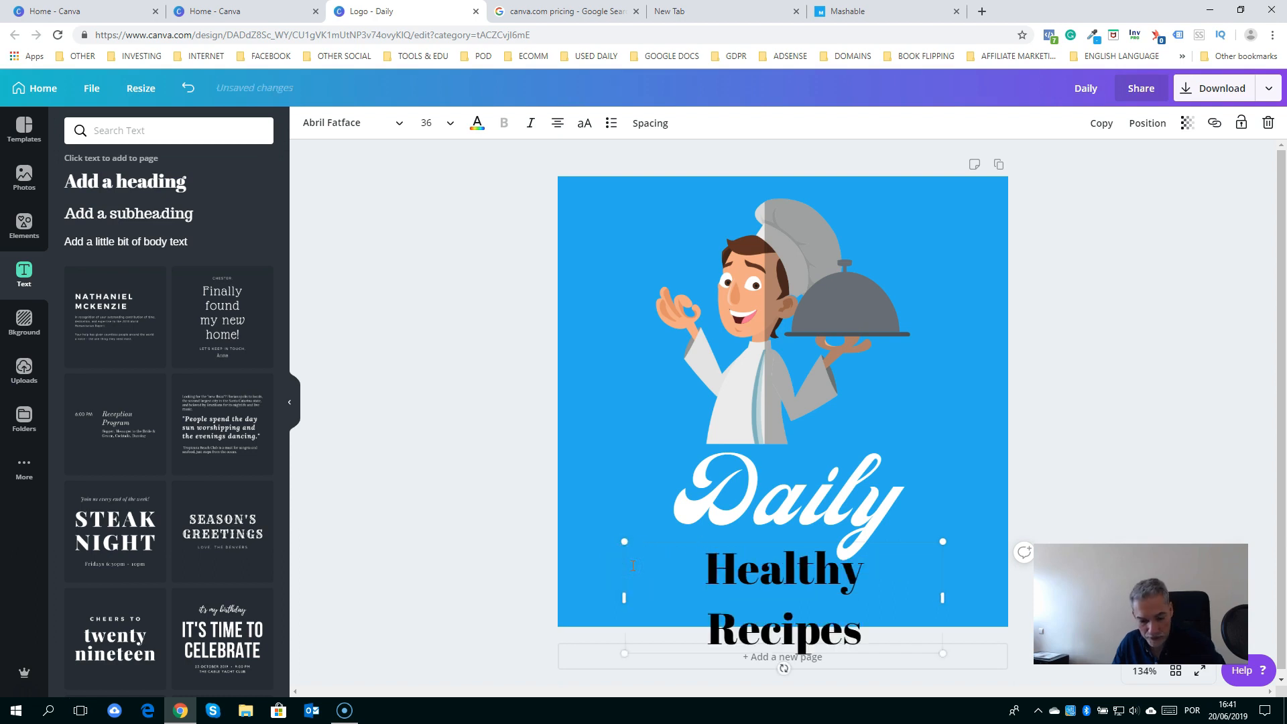
key("ctrl+z")
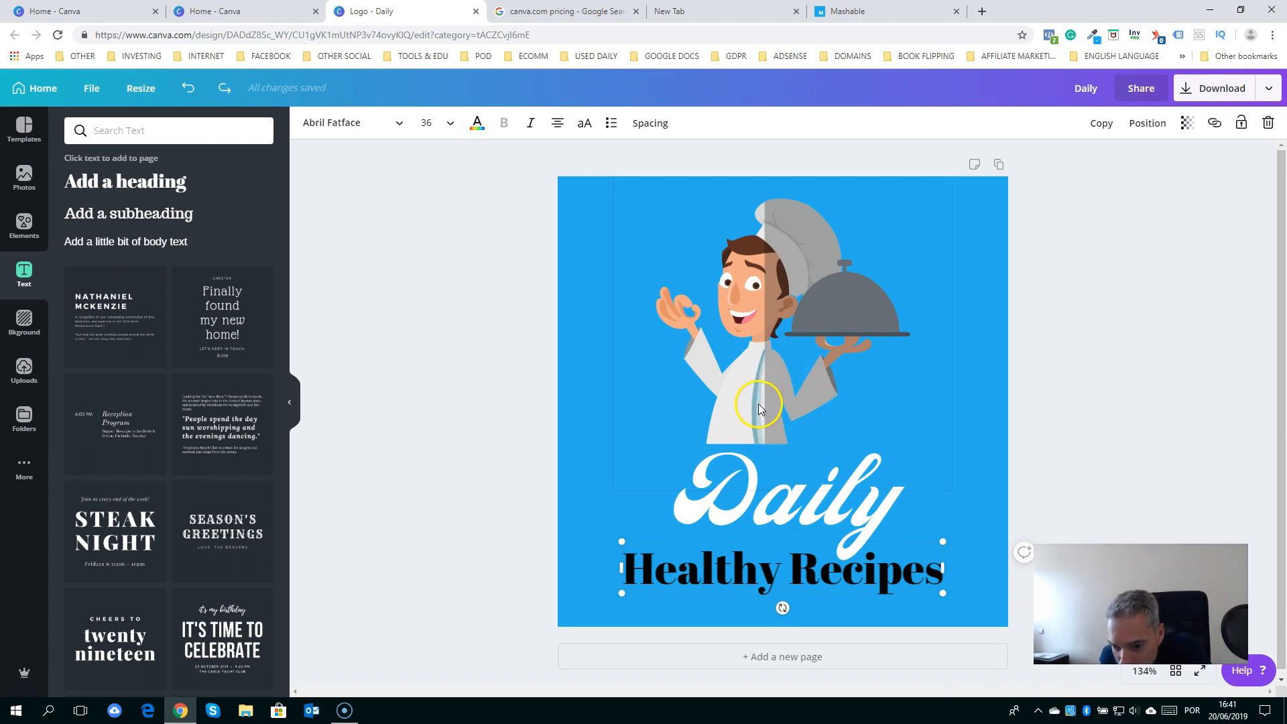
left_click(1071, 403)
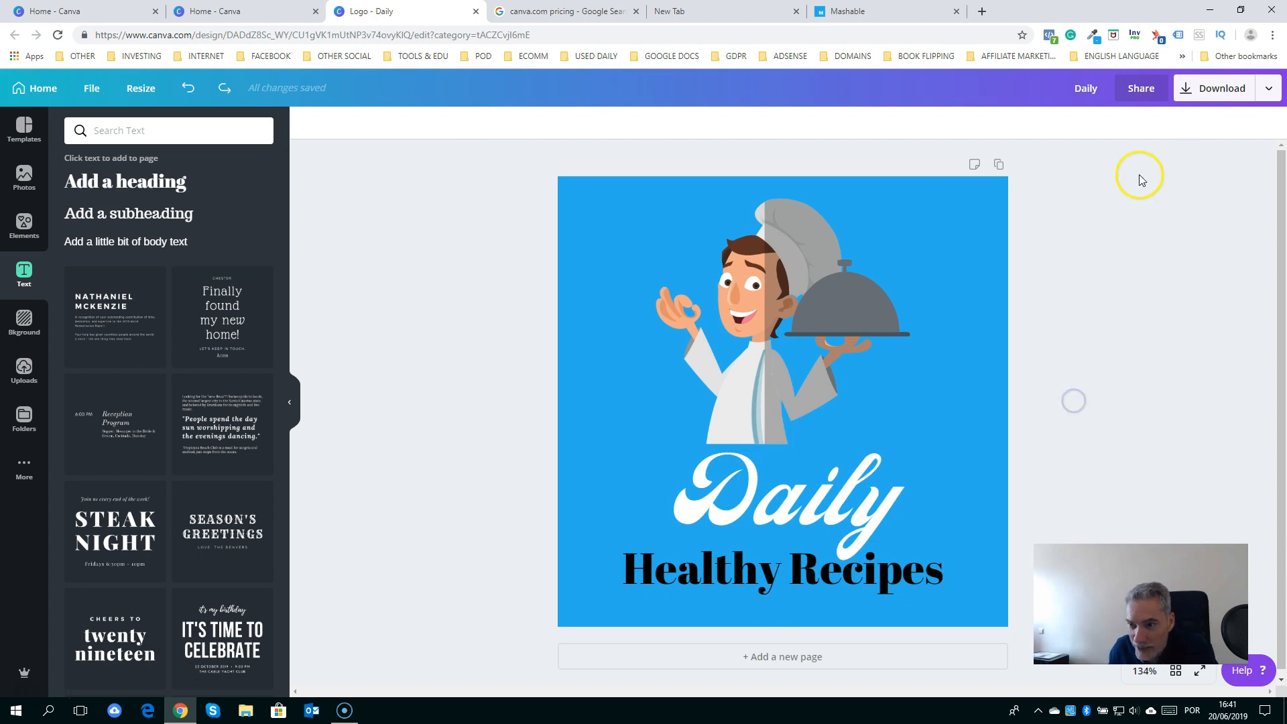
Sample the teal stripe on the chef's jacket with Page Color Picker
left_click(1095, 36)
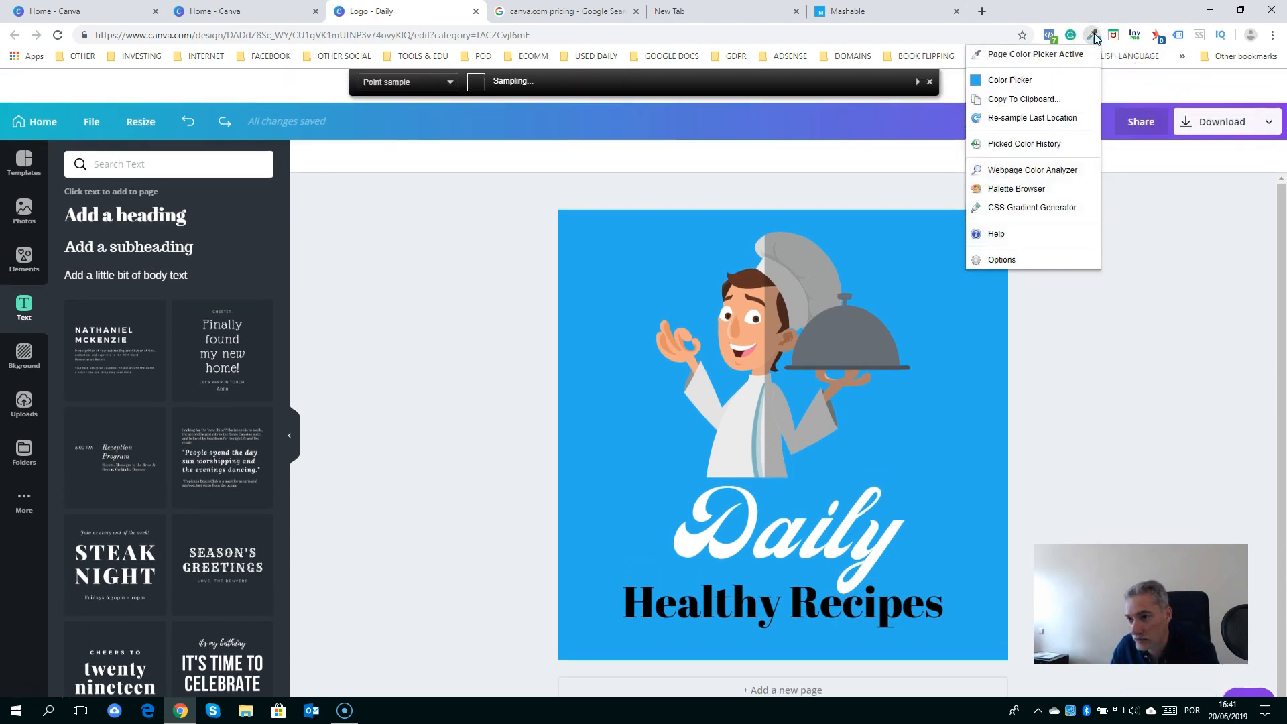
left_click(1077, 55)
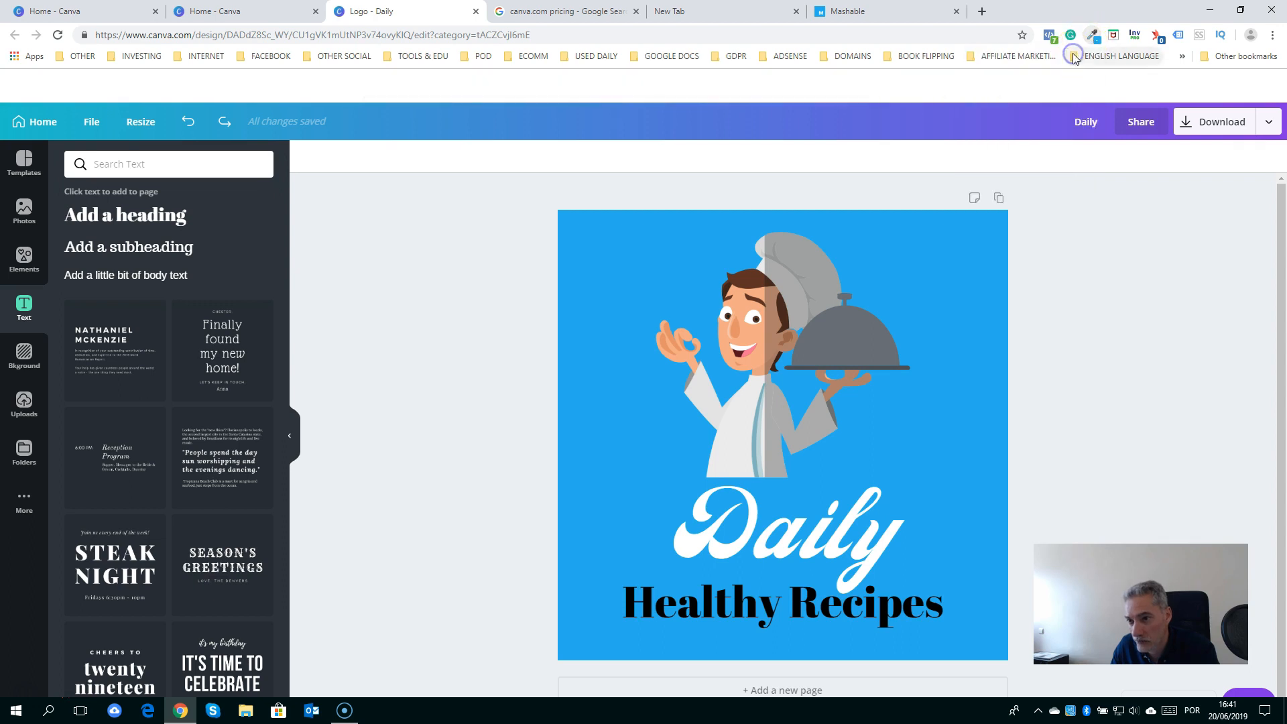
left_click(759, 438)
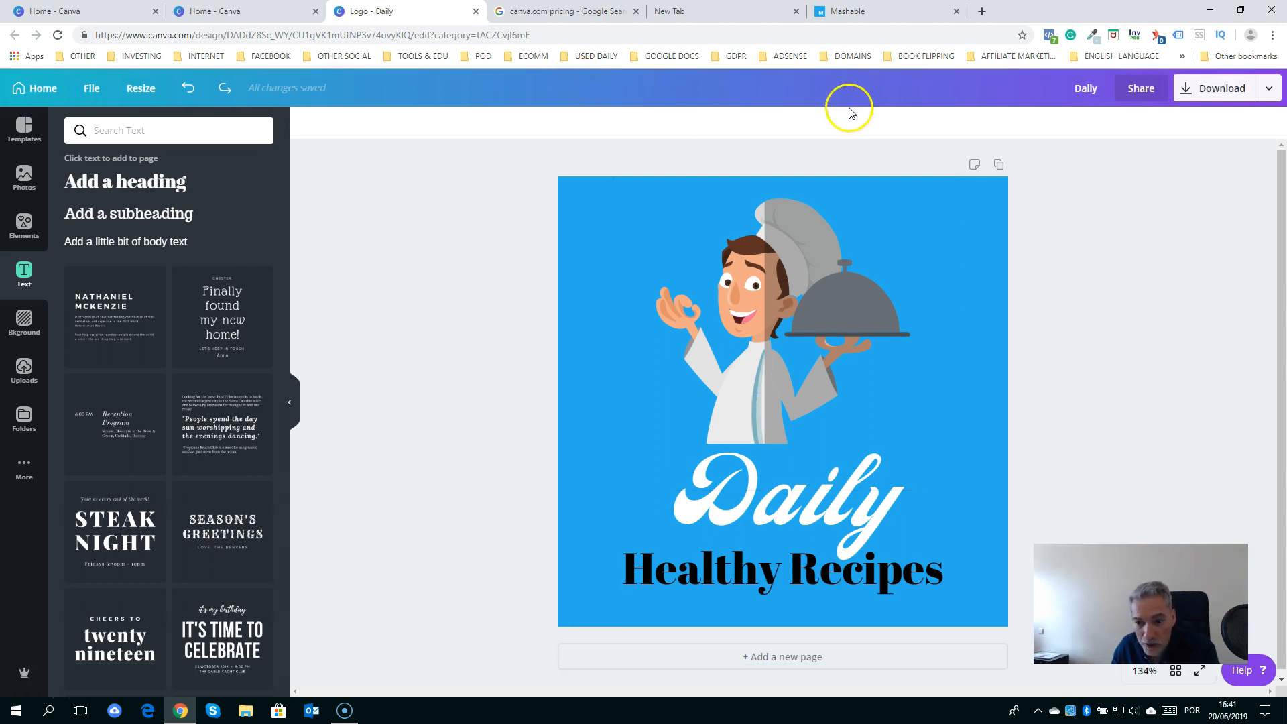
Change the text colour of "Healthy Recipes" to the sampled shade #BED7D9
double_click(751, 569)
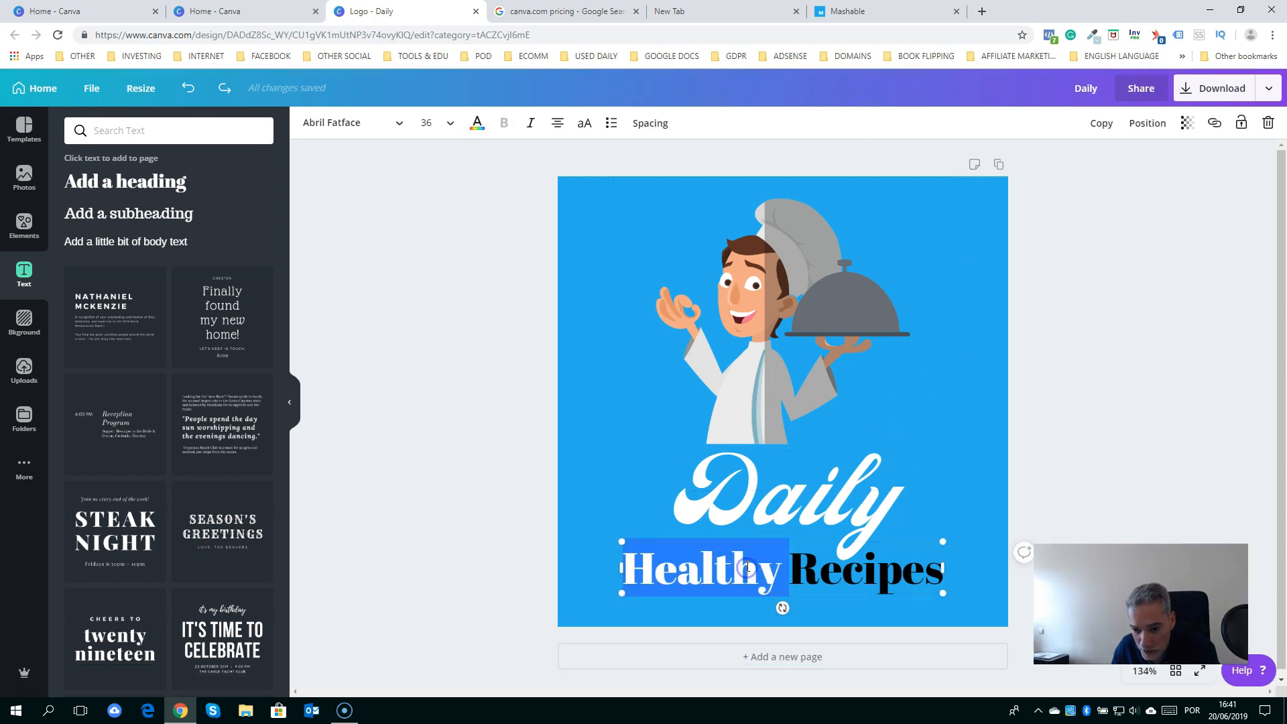
key("shift+Right")
key("shift+Right")
key("shift+Right")
key("shift+Right")
key("shift+Right")
key("shift+Right")
key("shift+Right")
key("shift+Right")
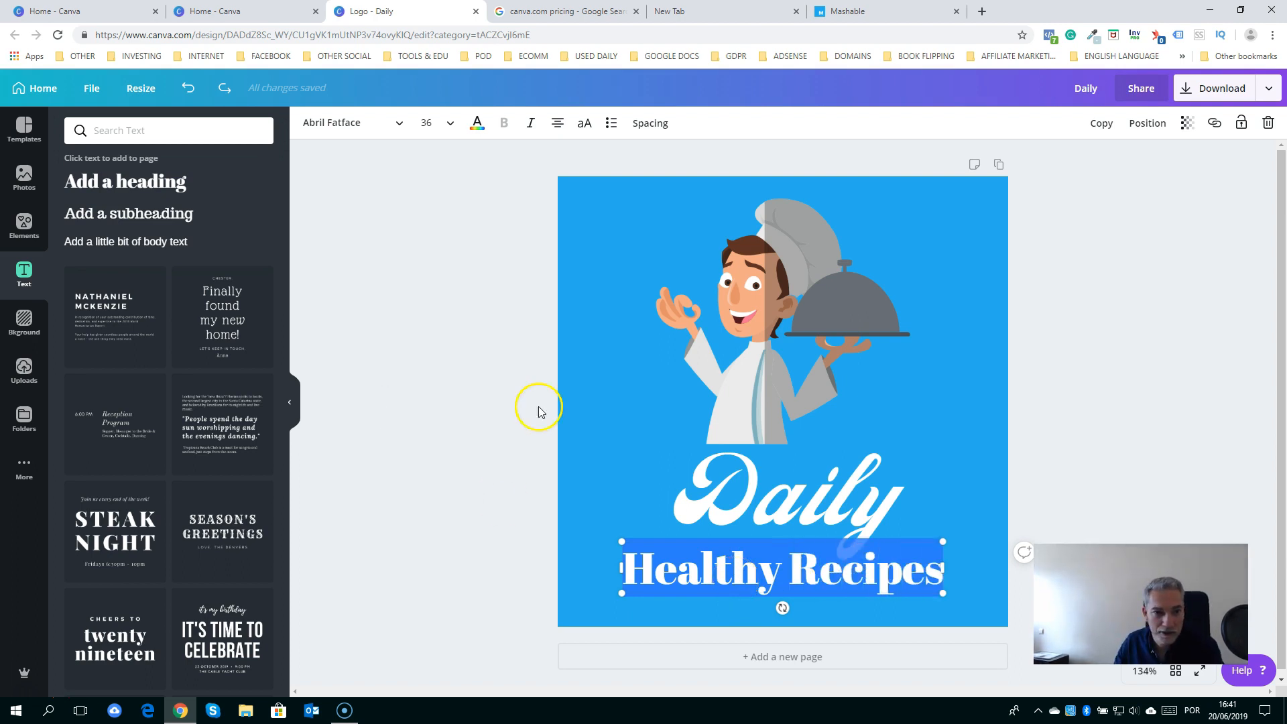
left_click(476, 123)
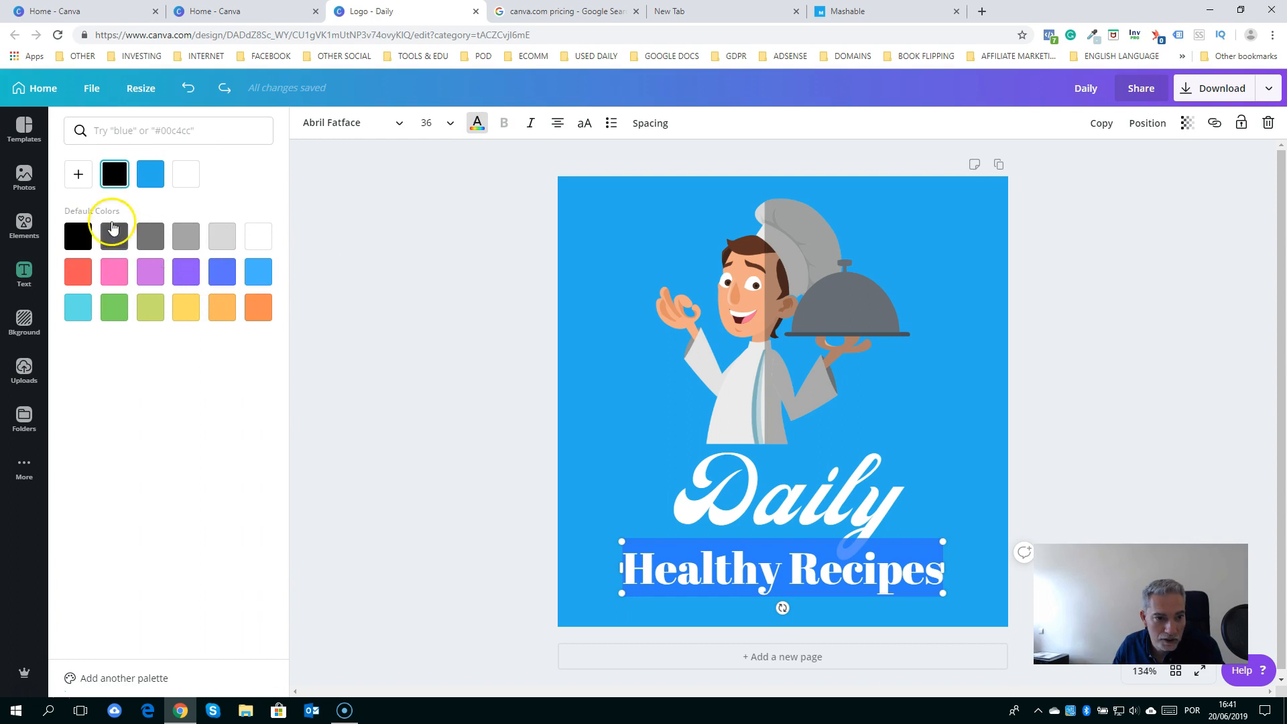
left_click(78, 174)
double_click(156, 311)
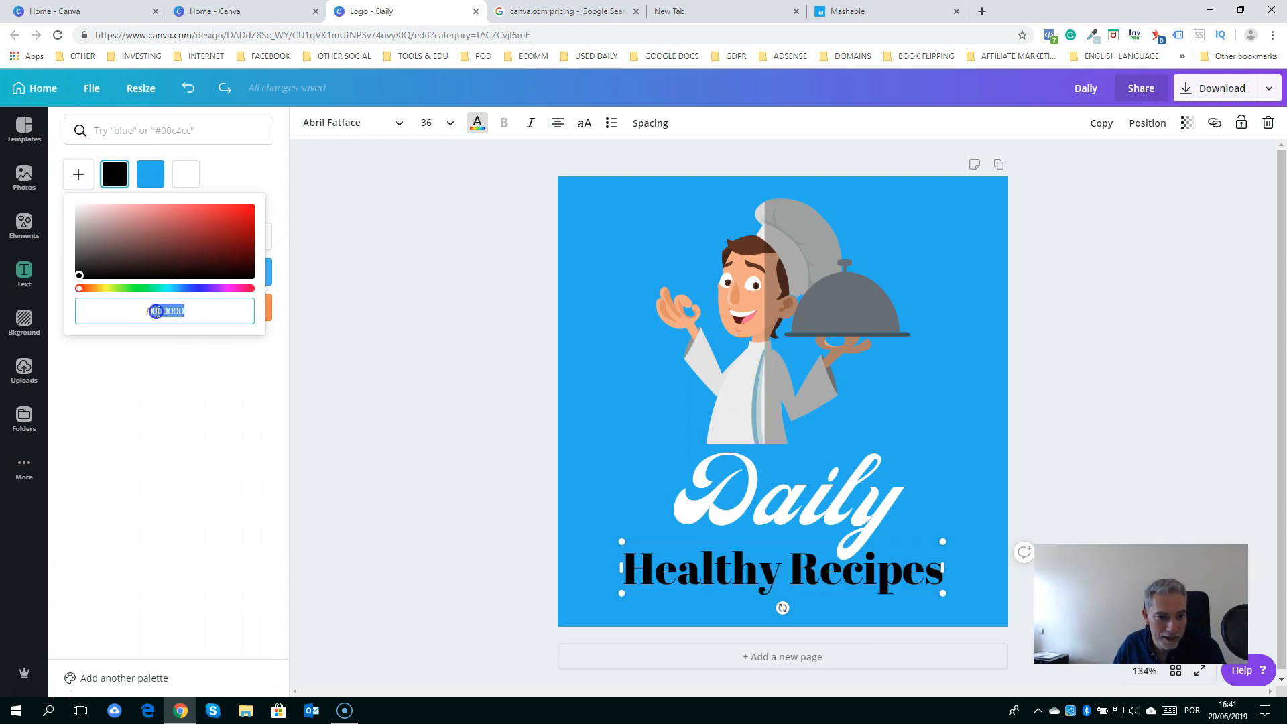
key("ctrl+v")
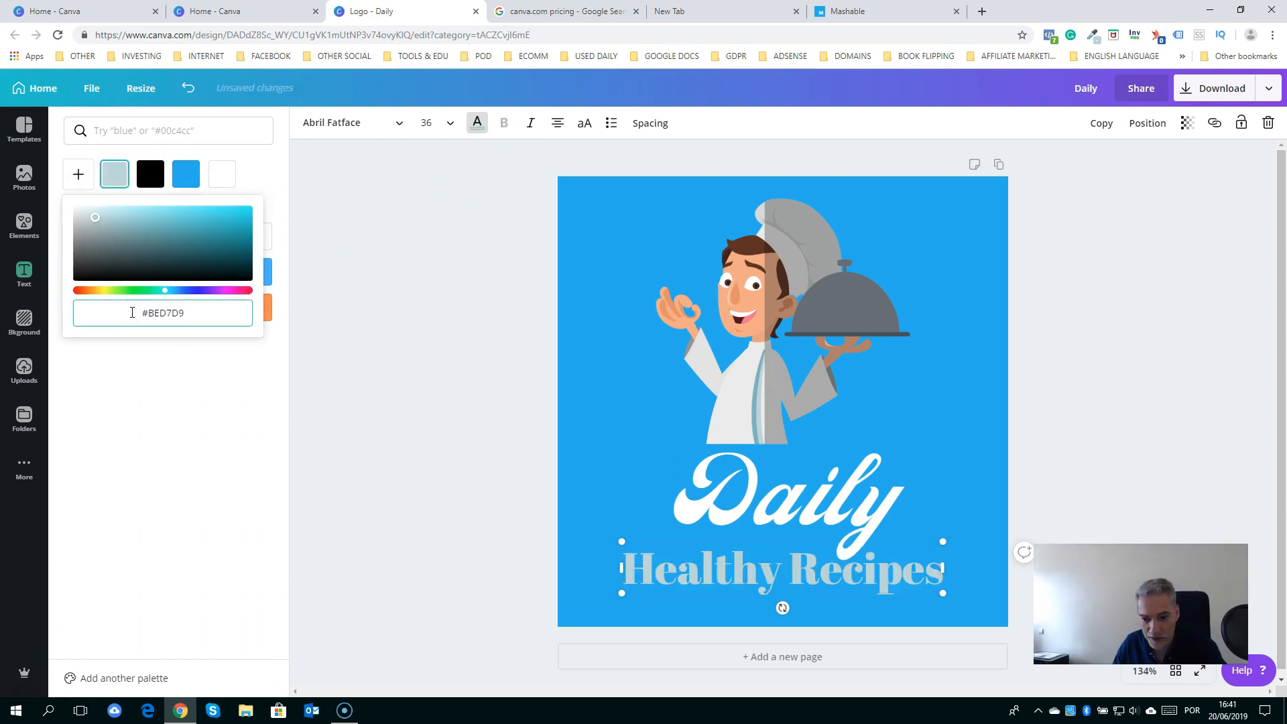
left_click(285, 382)
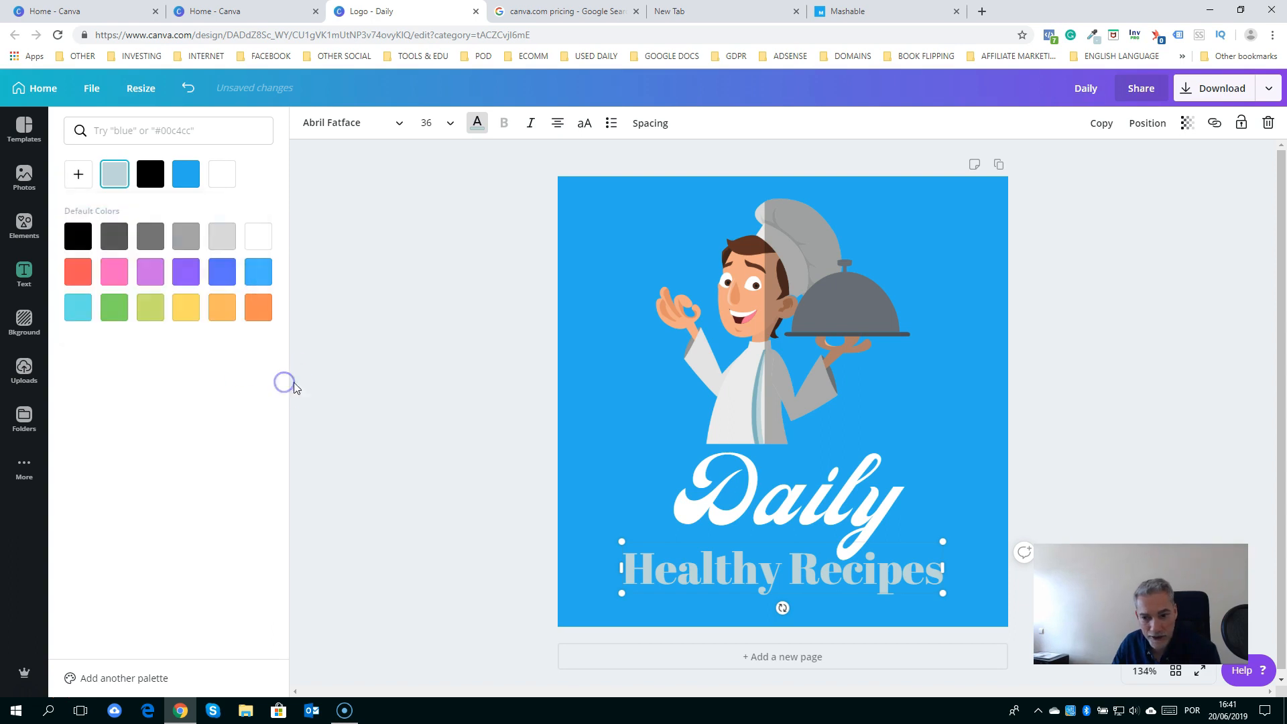
left_click(1068, 459)
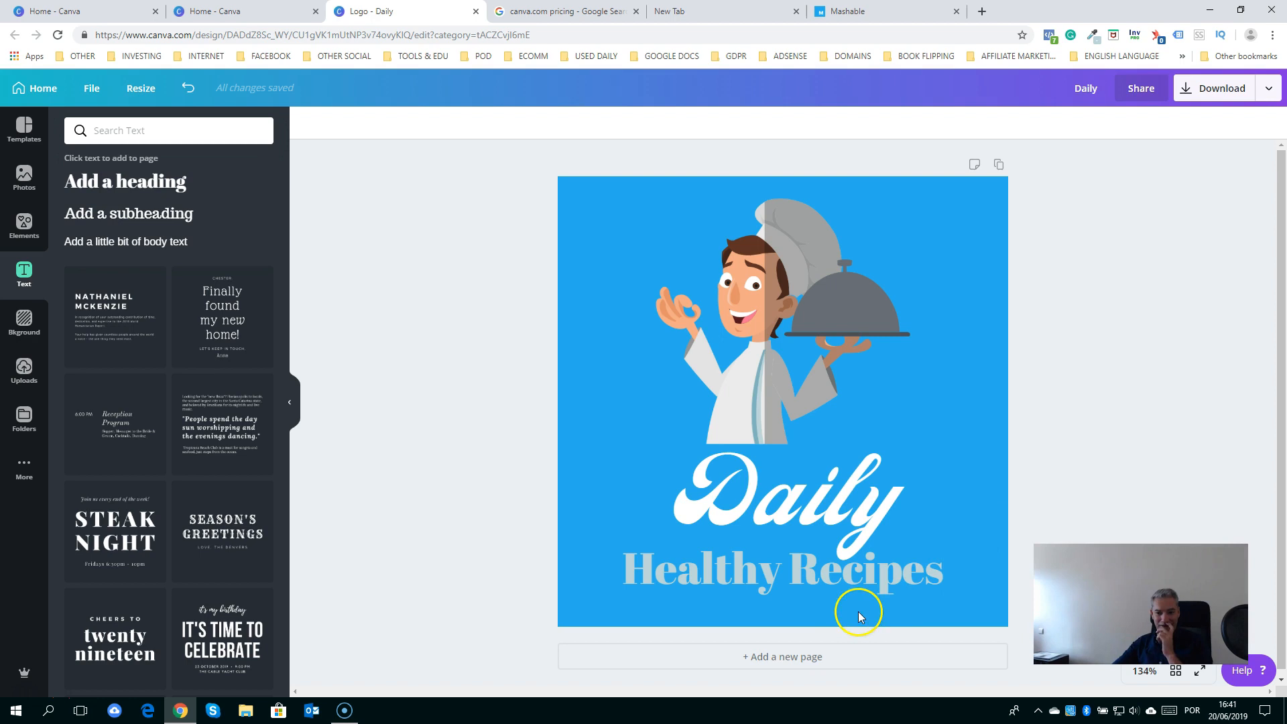
left_click(826, 578)
left_click(634, 567)
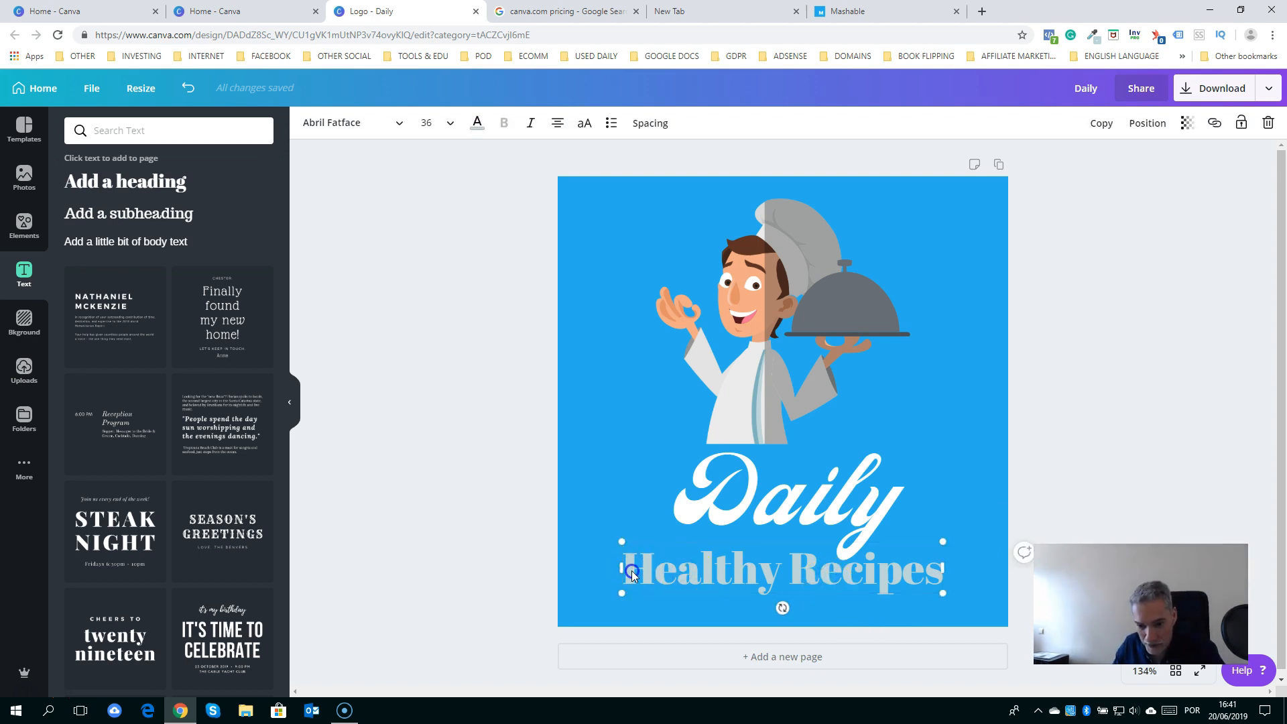
left_click_drag(637, 569, 945, 567)
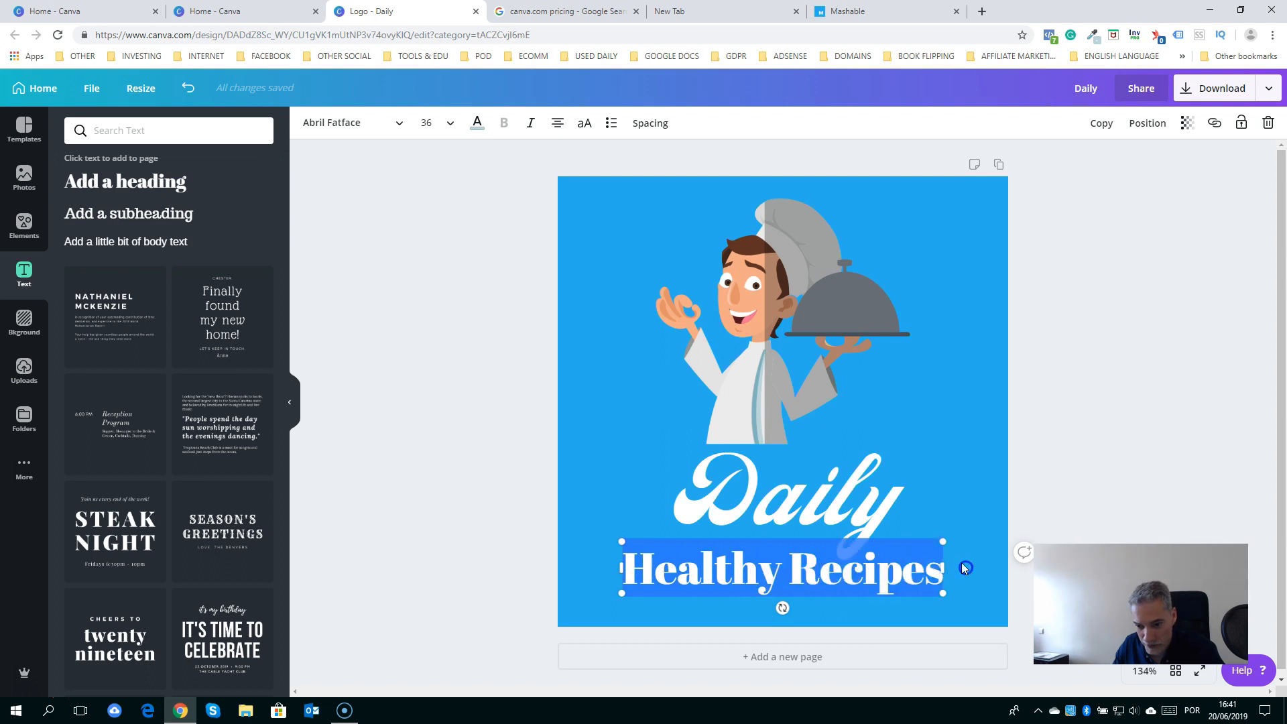
left_click(477, 124)
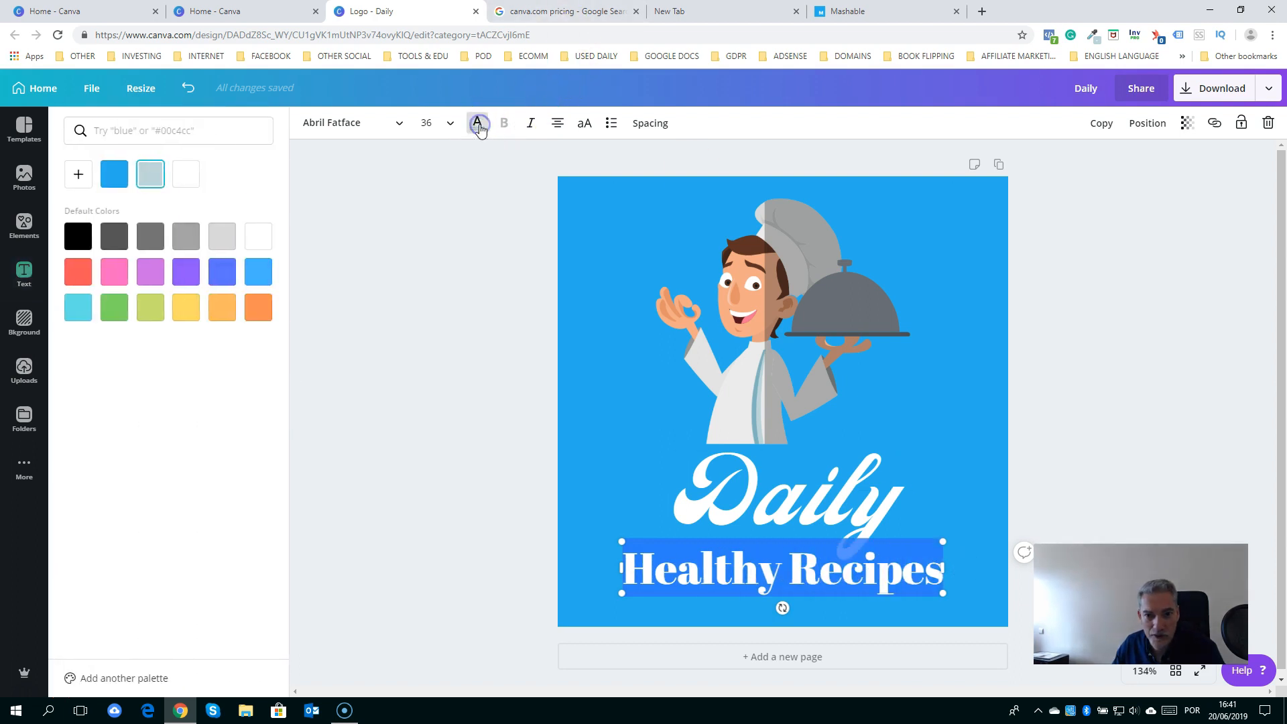
left_click(111, 173)
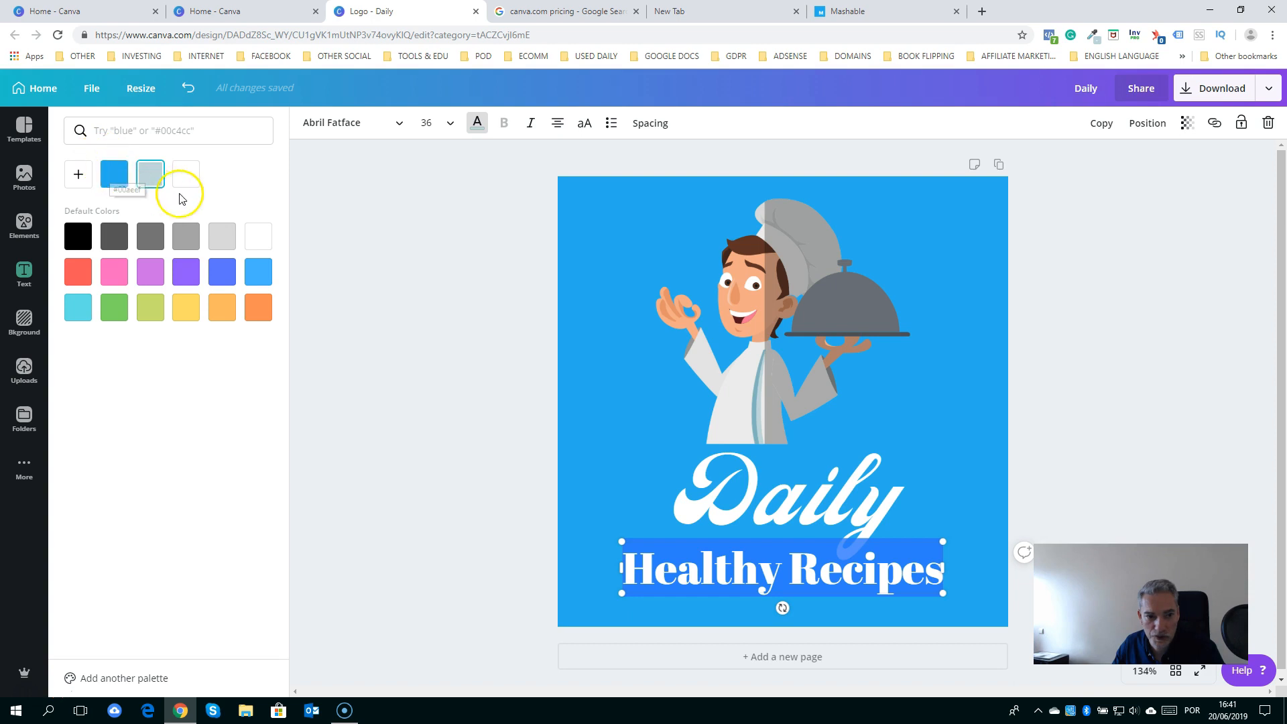
Remove the blue background and fill the page with the coral red default colour
left_click(994, 222)
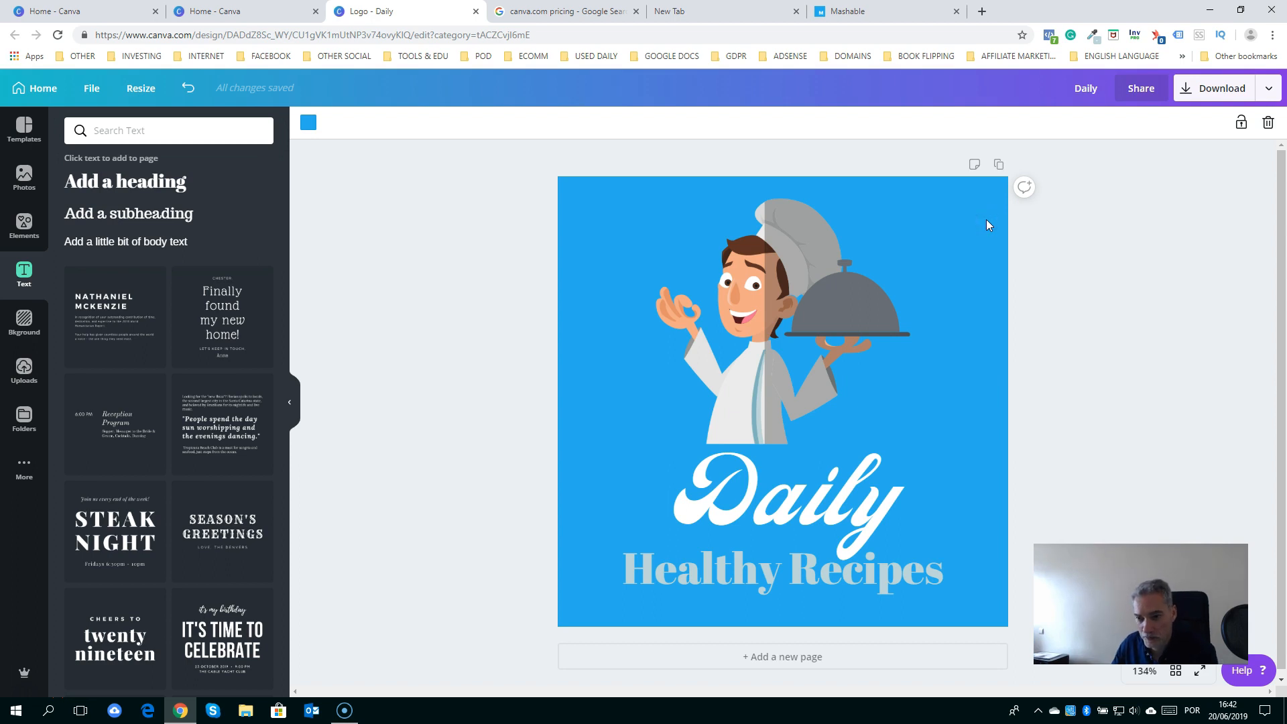
key("Delete")
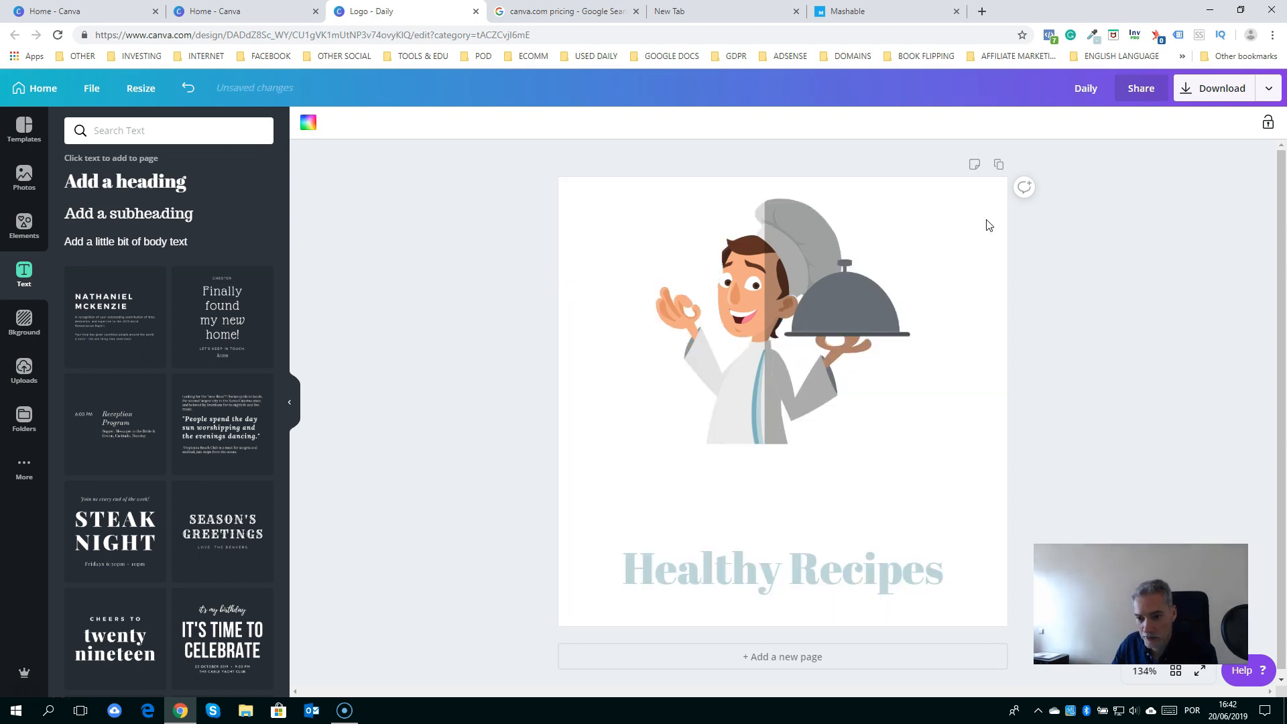
left_click(309, 124)
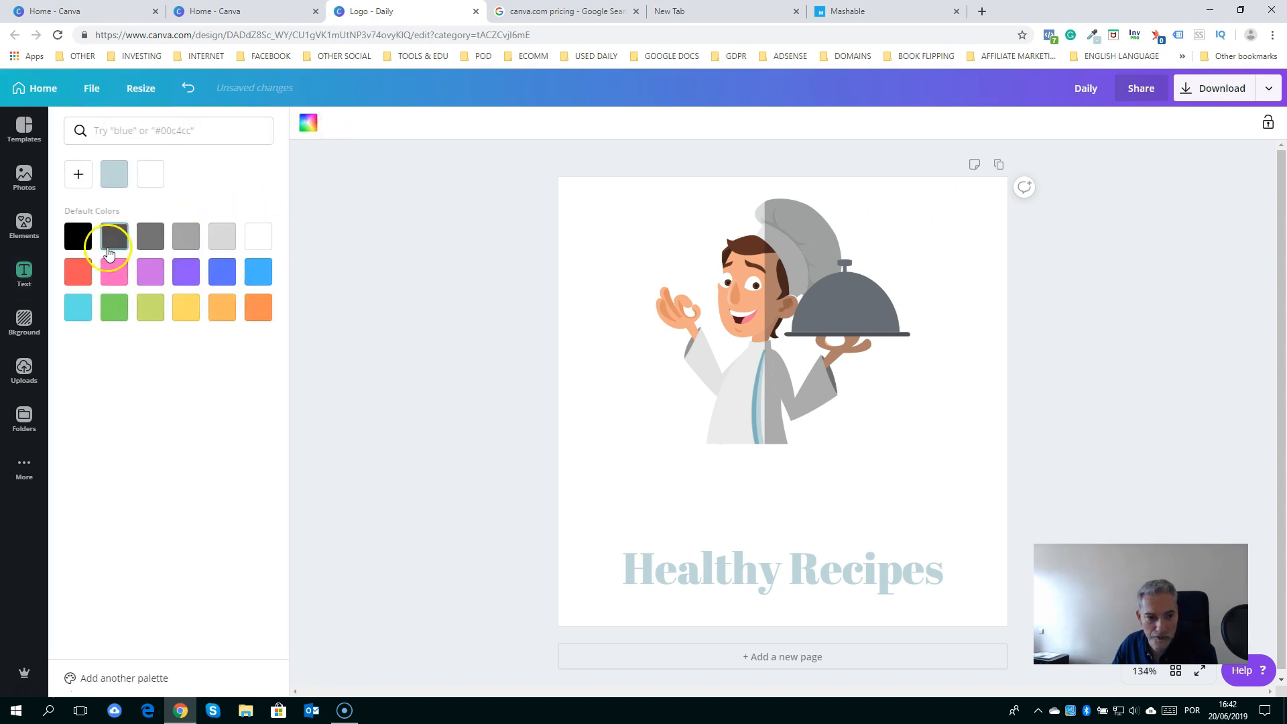
left_click(78, 271)
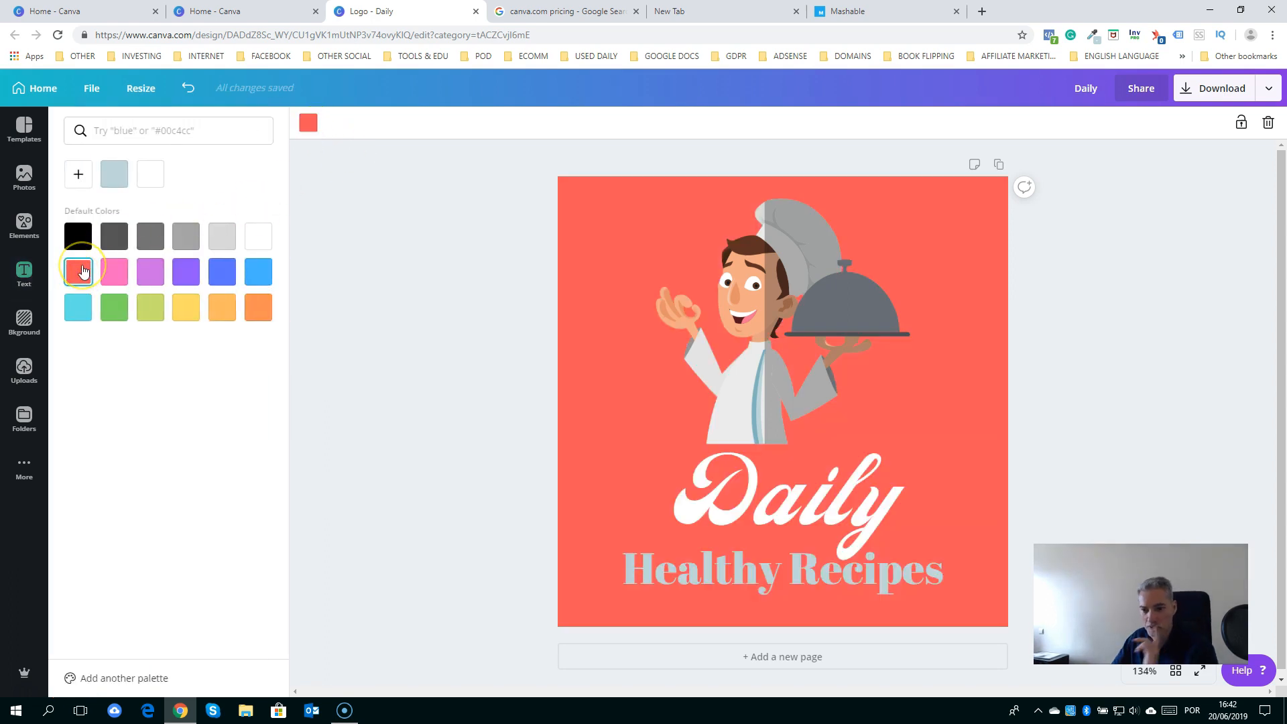
Sample the darker blue stripe on the chef's jacket with Page Color Picker, copying #80B4C0
left_click(771, 572)
left_click(752, 510)
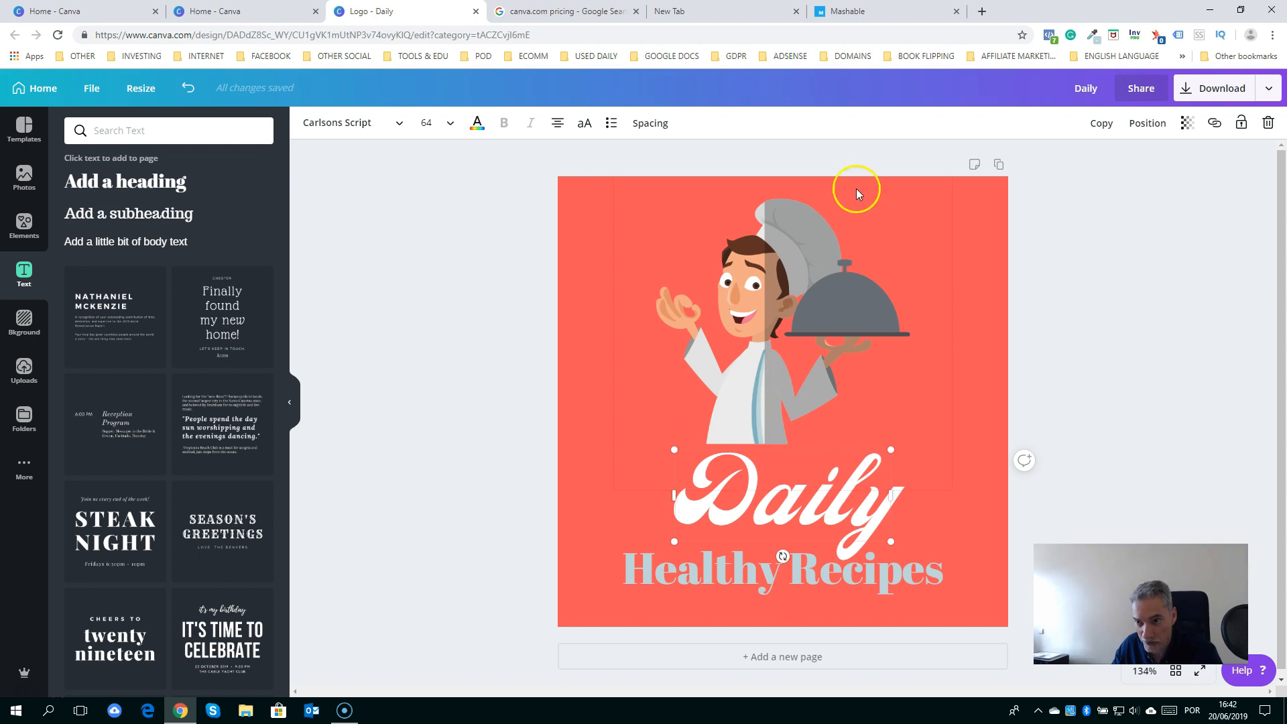
left_click(1093, 36)
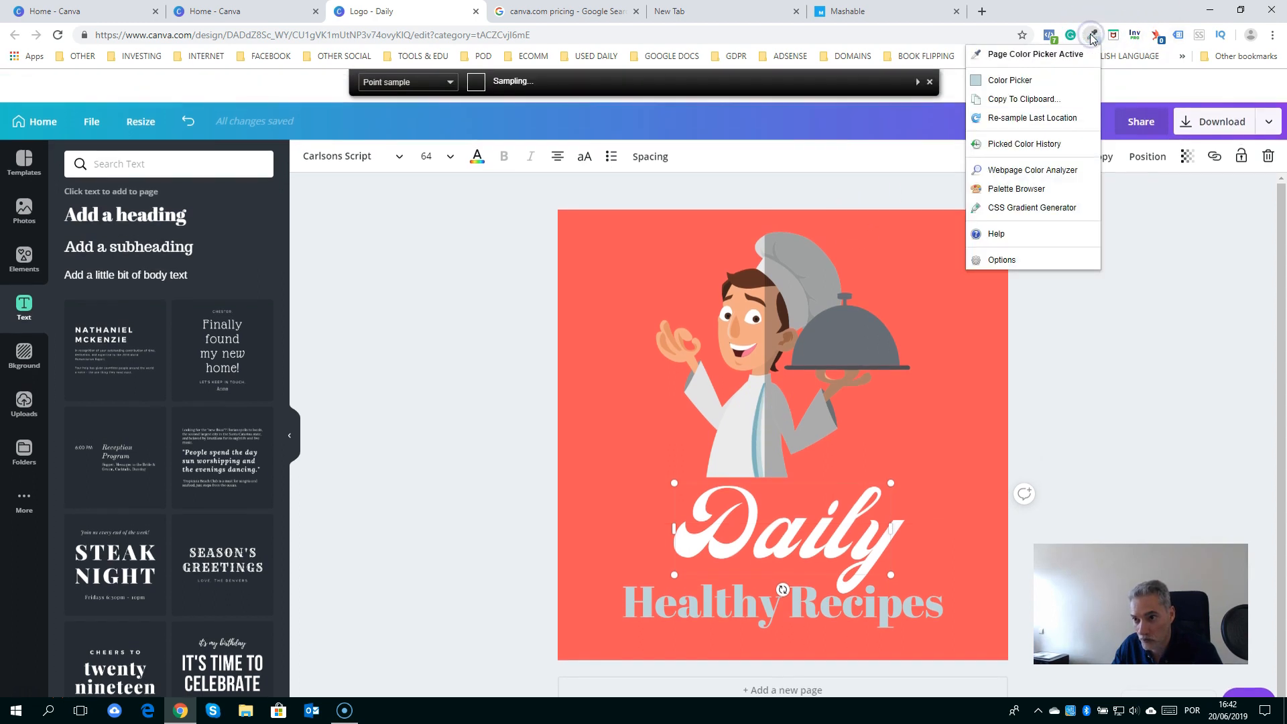
left_click(1048, 57)
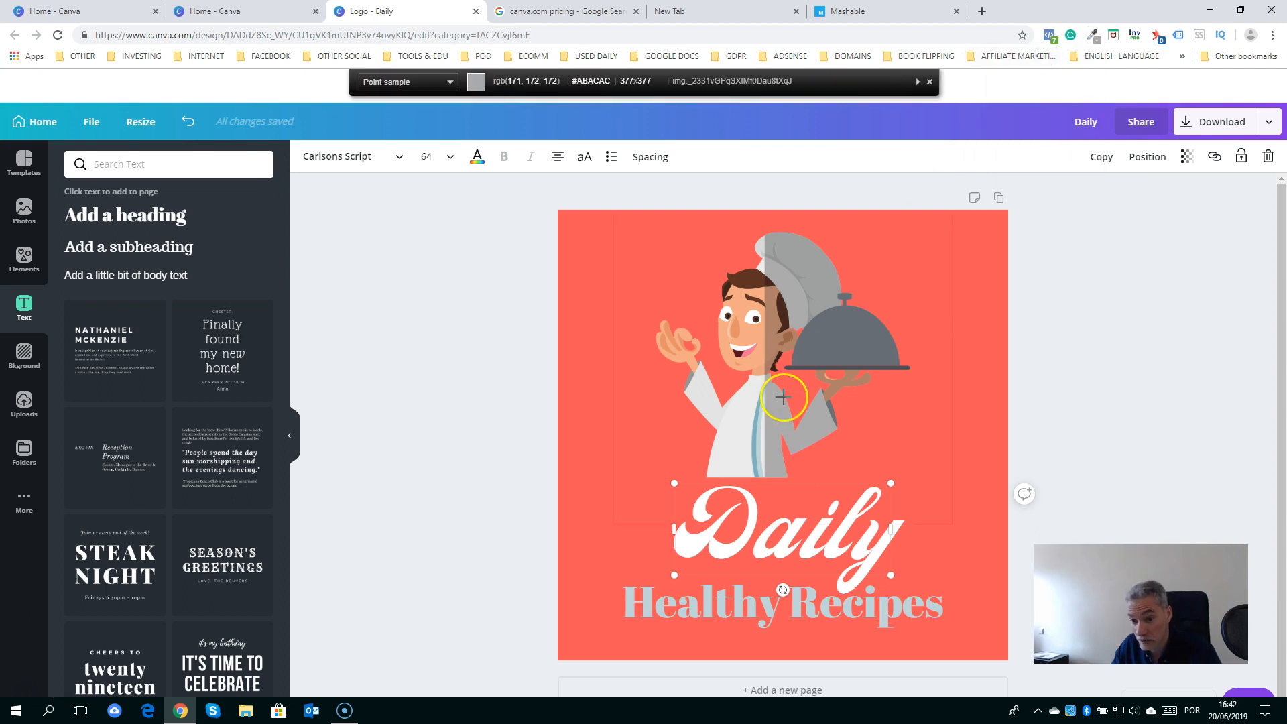
left_click(755, 437)
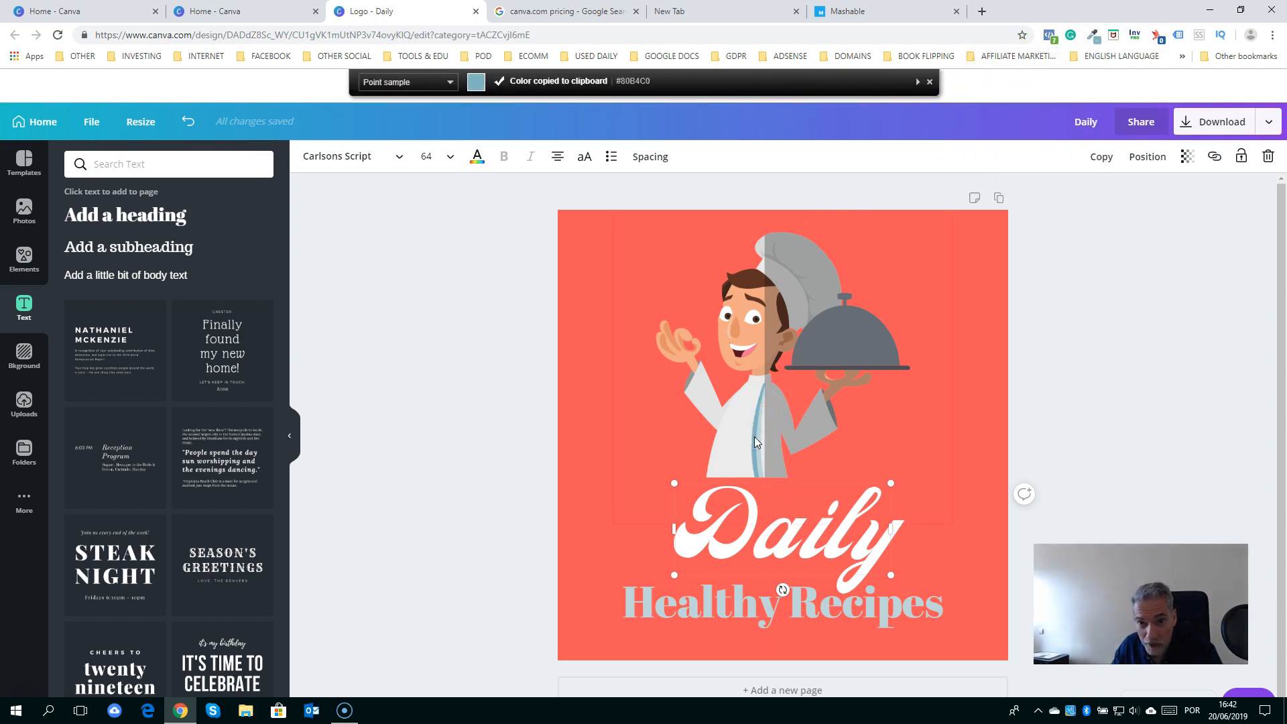
Change the text colour of "Daily" to the sampled shade #80B4C0
left_click(729, 486)
left_click(694, 489)
left_click_drag(695, 489, 896, 490)
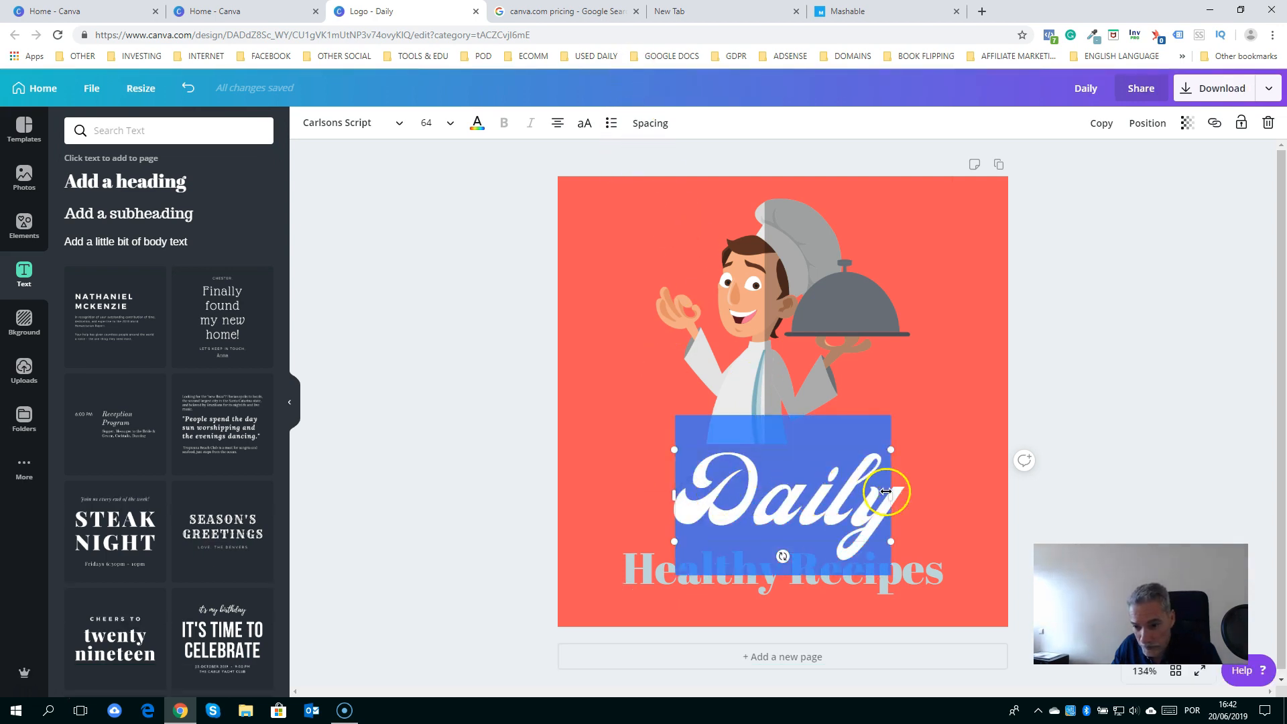
left_click(477, 126)
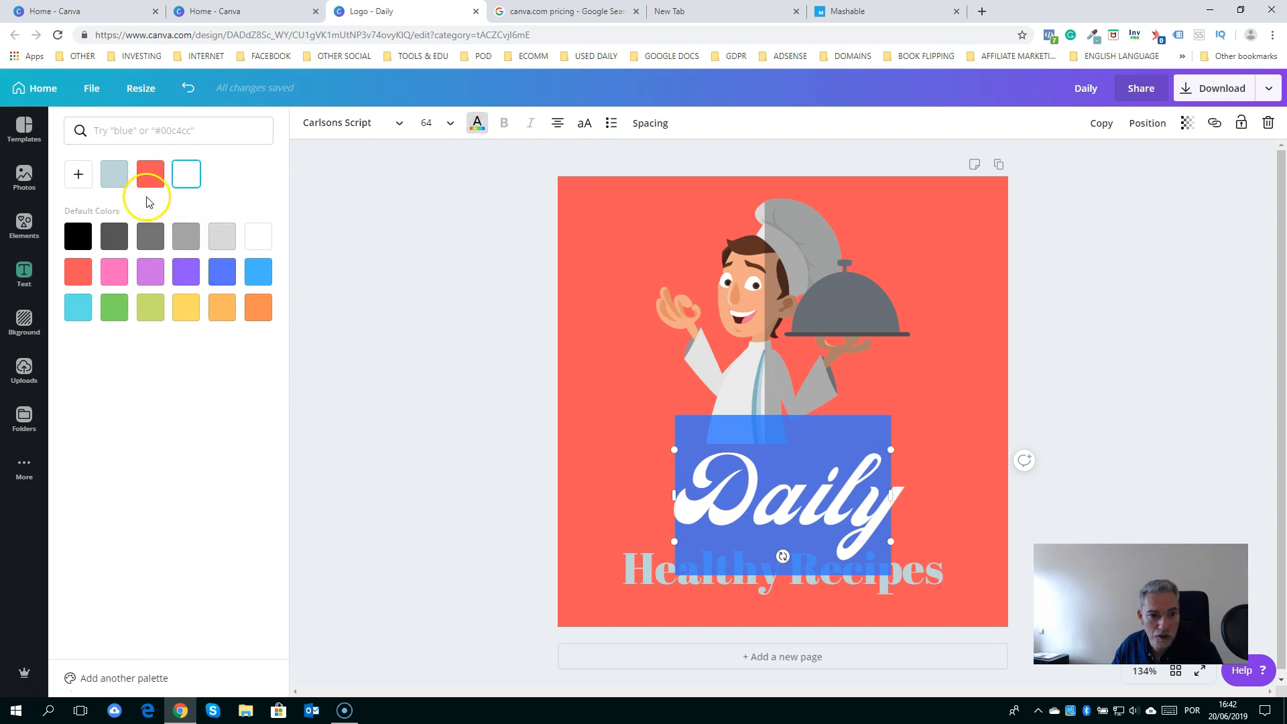
left_click(77, 176)
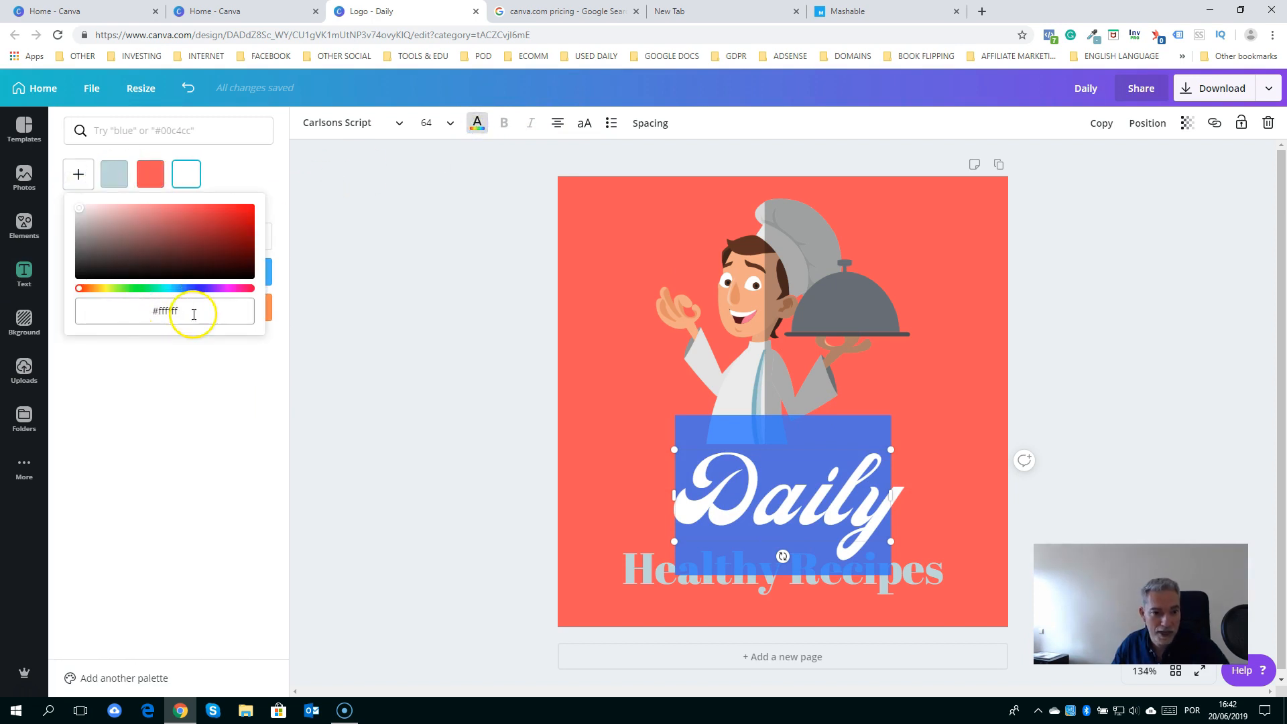
left_click(147, 313)
key("ctrl+v")
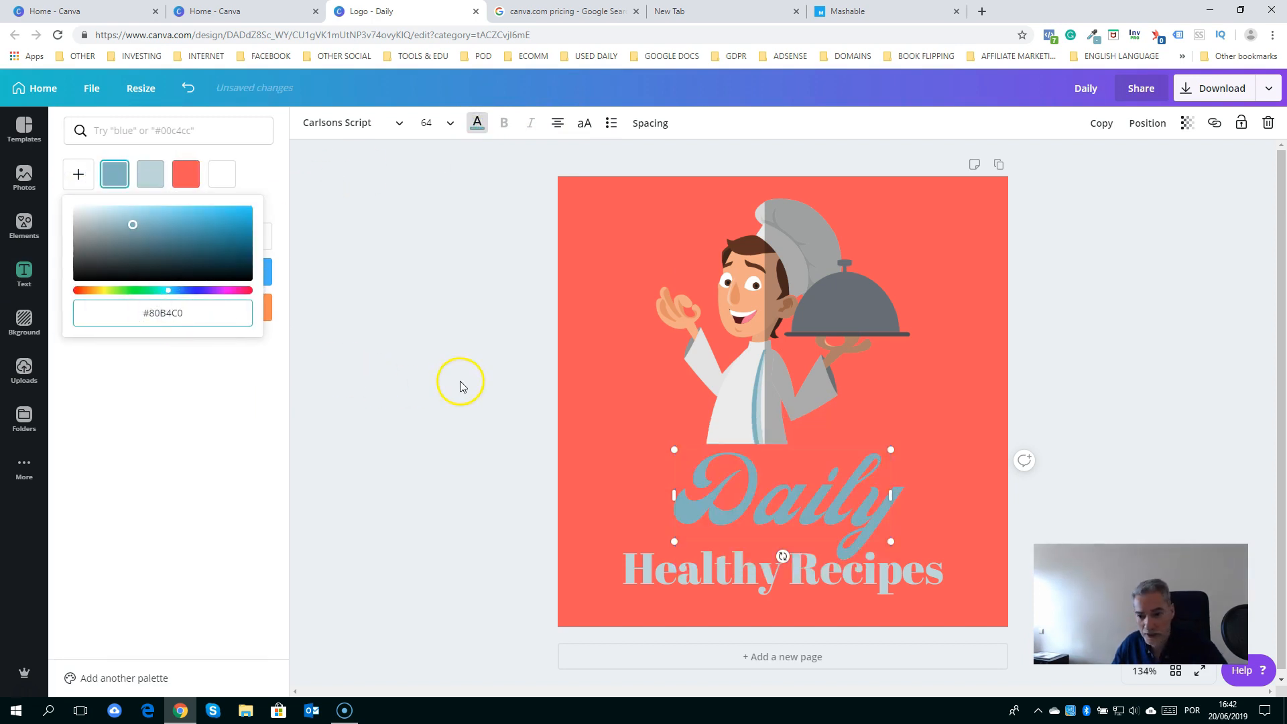
left_click(1151, 337)
left_click(972, 284)
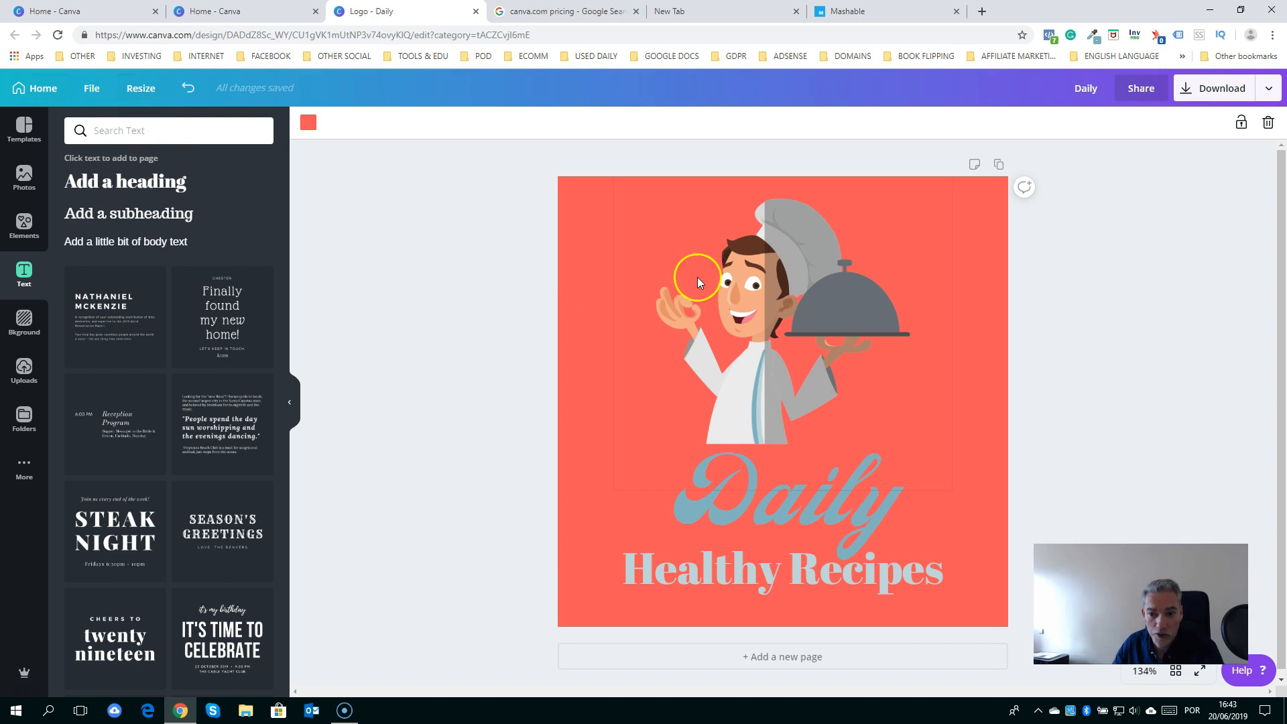
Resize the design to custom dimensions of 1000 × 500 px
left_click(140, 89)
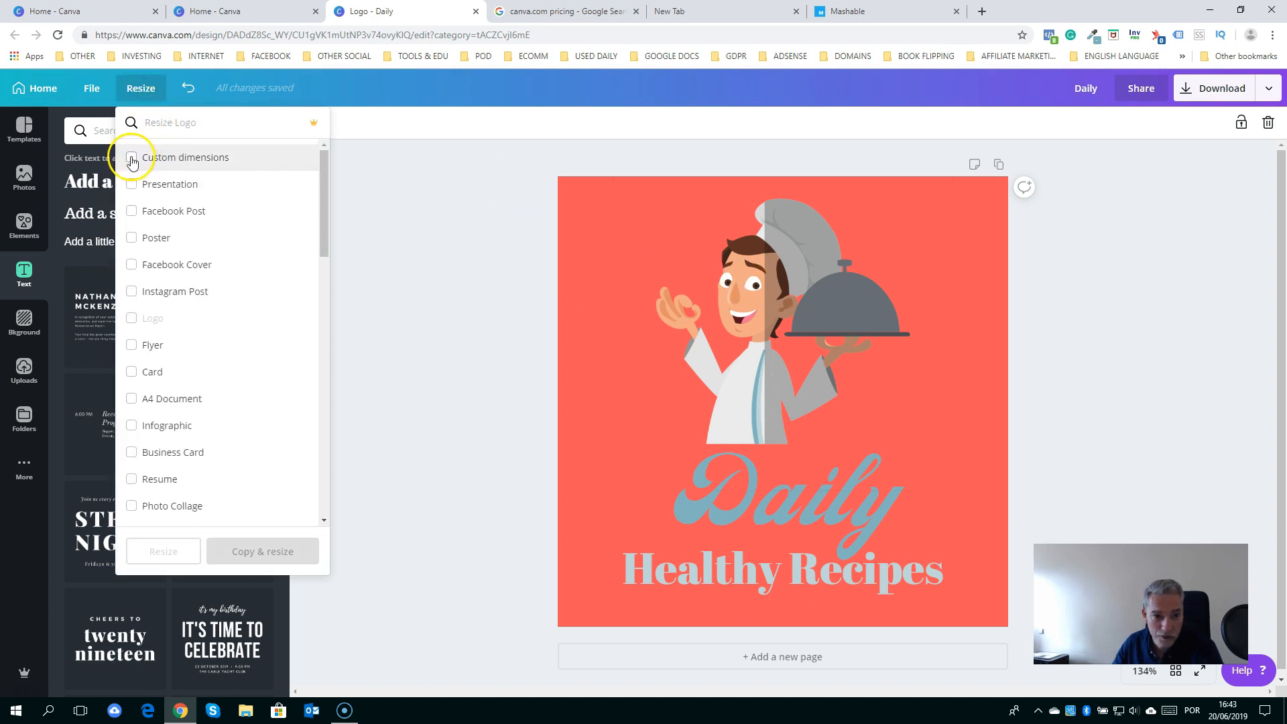
left_click(132, 159)
left_click(173, 191)
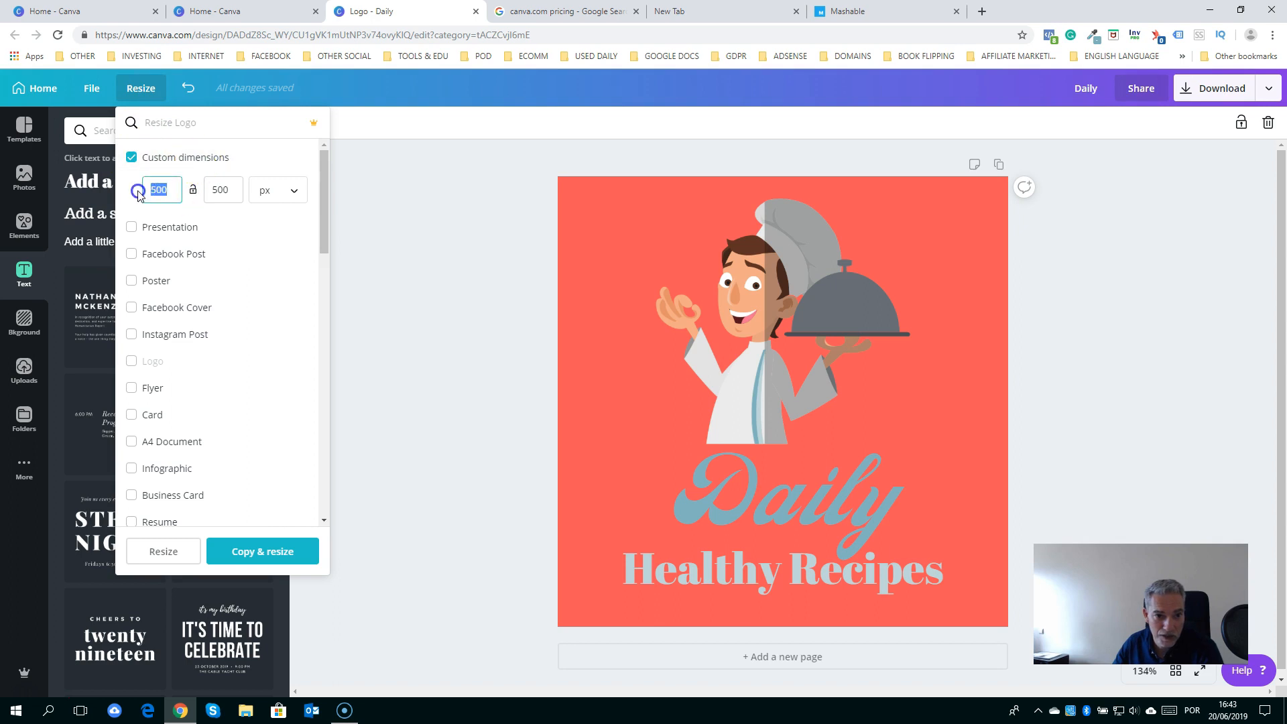
type("1000")
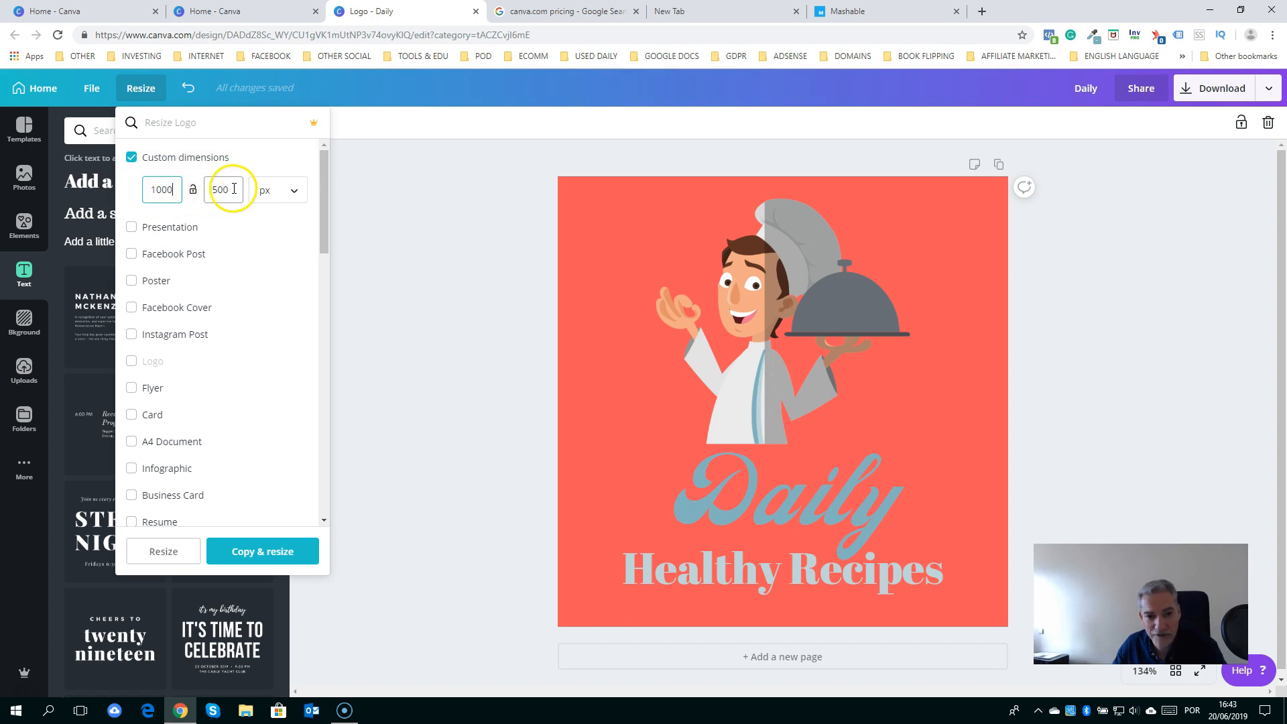
left_click(162, 551)
Move the chef to the left half of the banner and stack "Daily" above "Healthy Recipes" beside it
left_click_drag(728, 361, 485, 395)
left_click_drag(798, 511, 834, 321)
left_click_drag(833, 583, 907, 409)
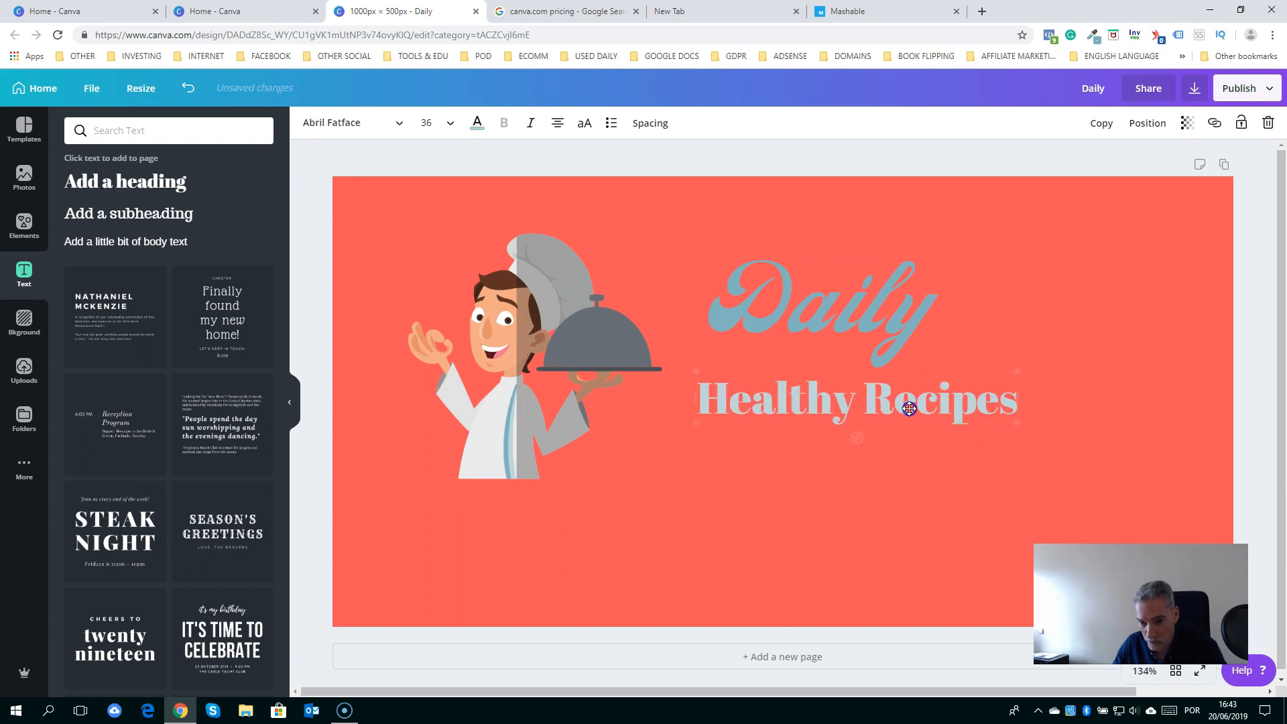
Enlarge the chef graphic to fill most of the banner's height and adjust its position on the left half
left_click_drag(561, 379, 544, 382)
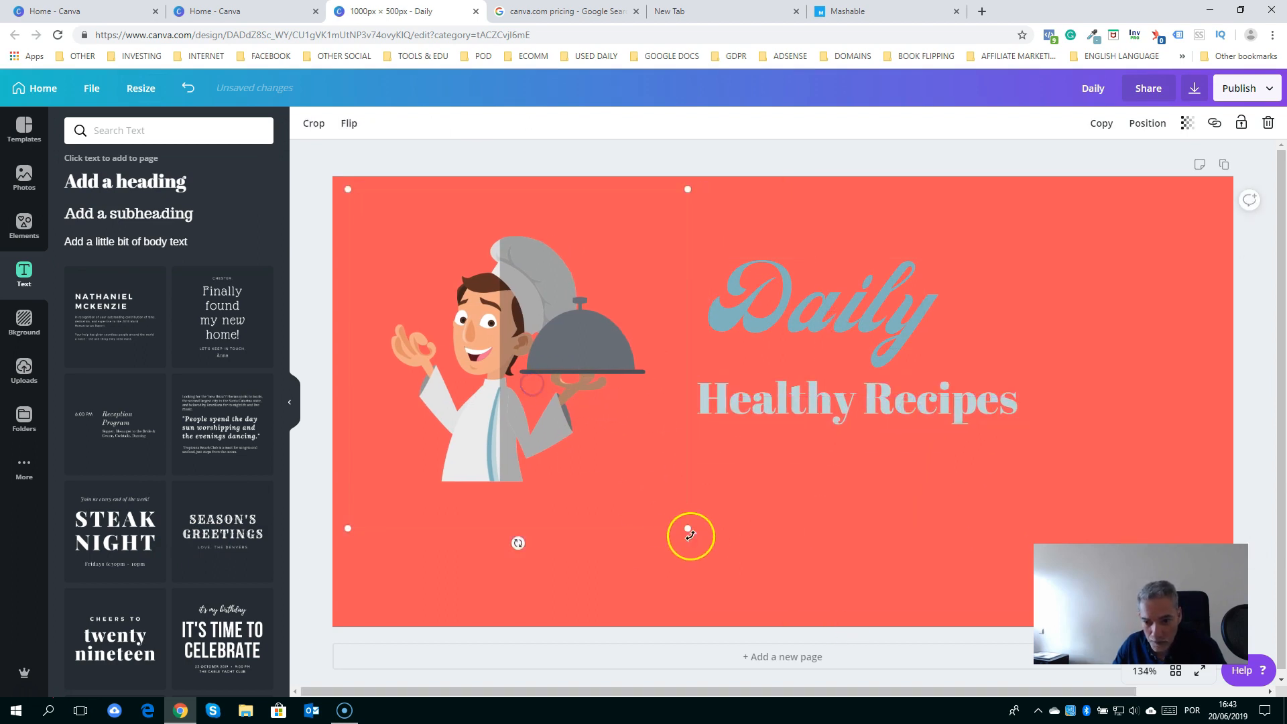
left_click_drag(693, 541, 752, 650)
left_click_drag(560, 421, 551, 417)
Move "Daily" and "Healthy Recipes" down and to the right, with "Daily" centred above, clear of the enlarged chef
left_click_drag(849, 327, 885, 333)
left_click_drag(879, 411, 926, 484)
left_click_drag(908, 336, 945, 370)
double_click(914, 366)
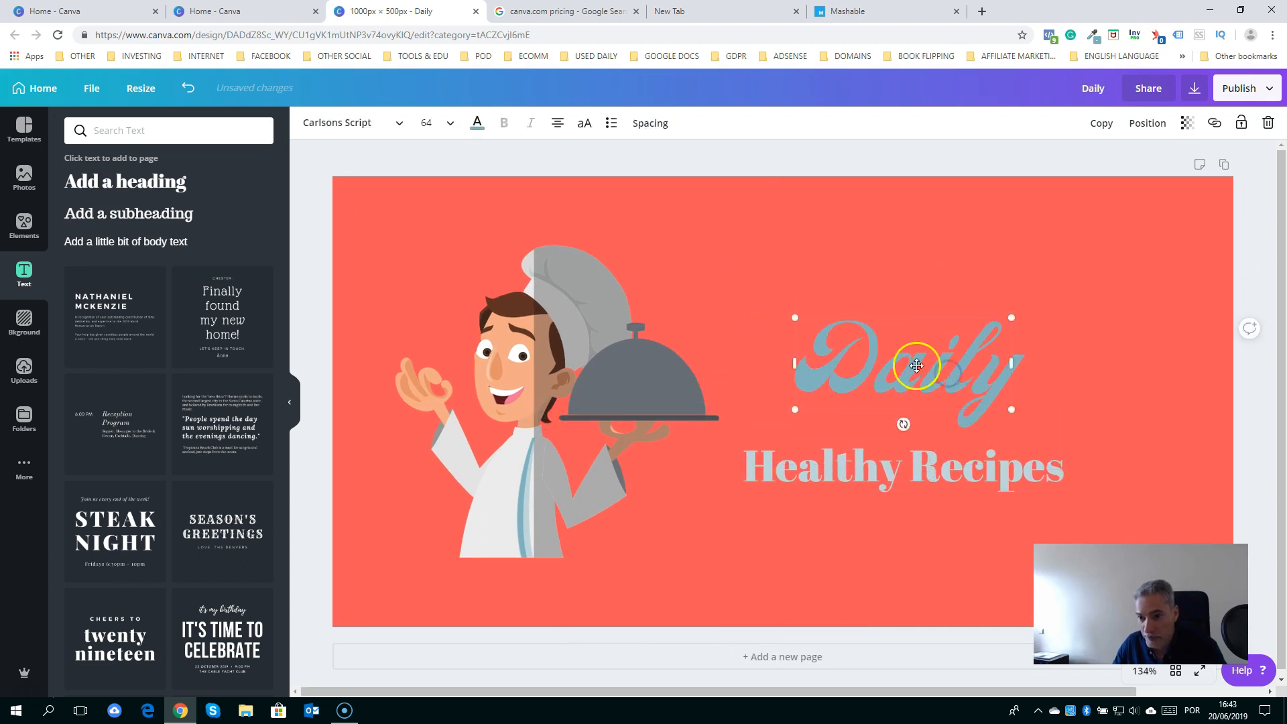
left_click(1140, 324)
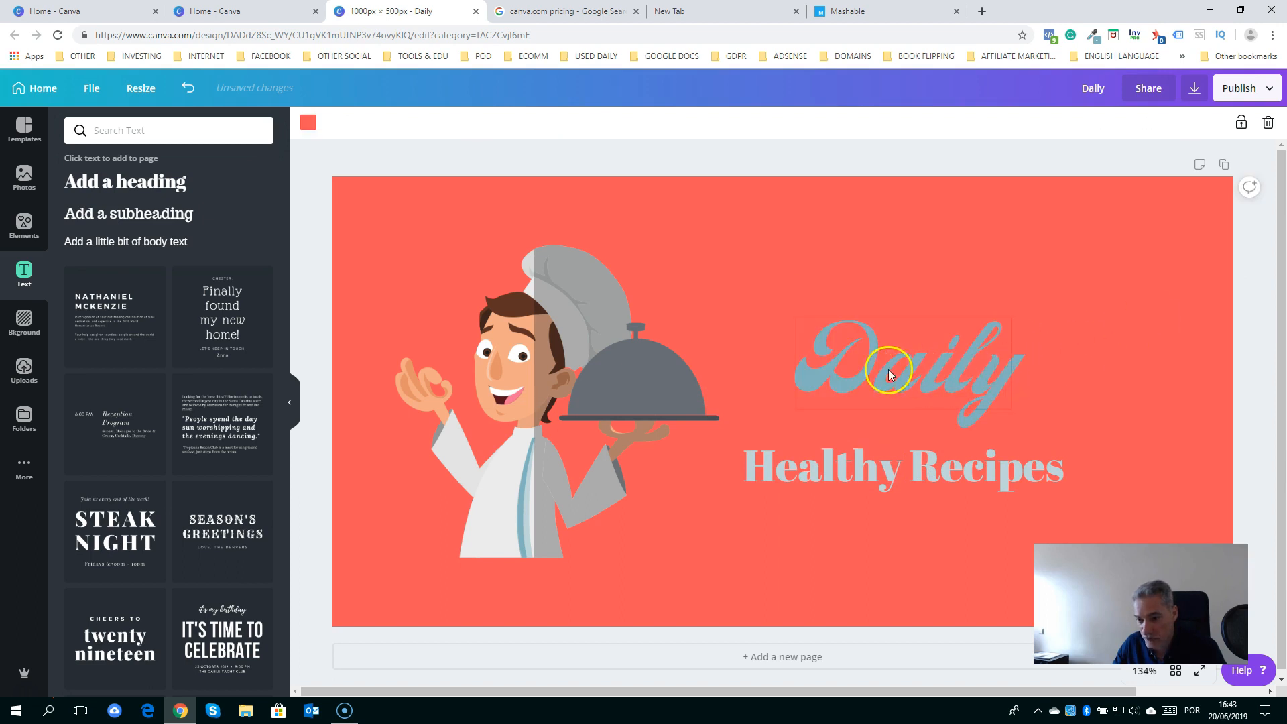
Enlarge the "Daily" text by scaling its box and shift it slightly to the right
left_click(847, 380)
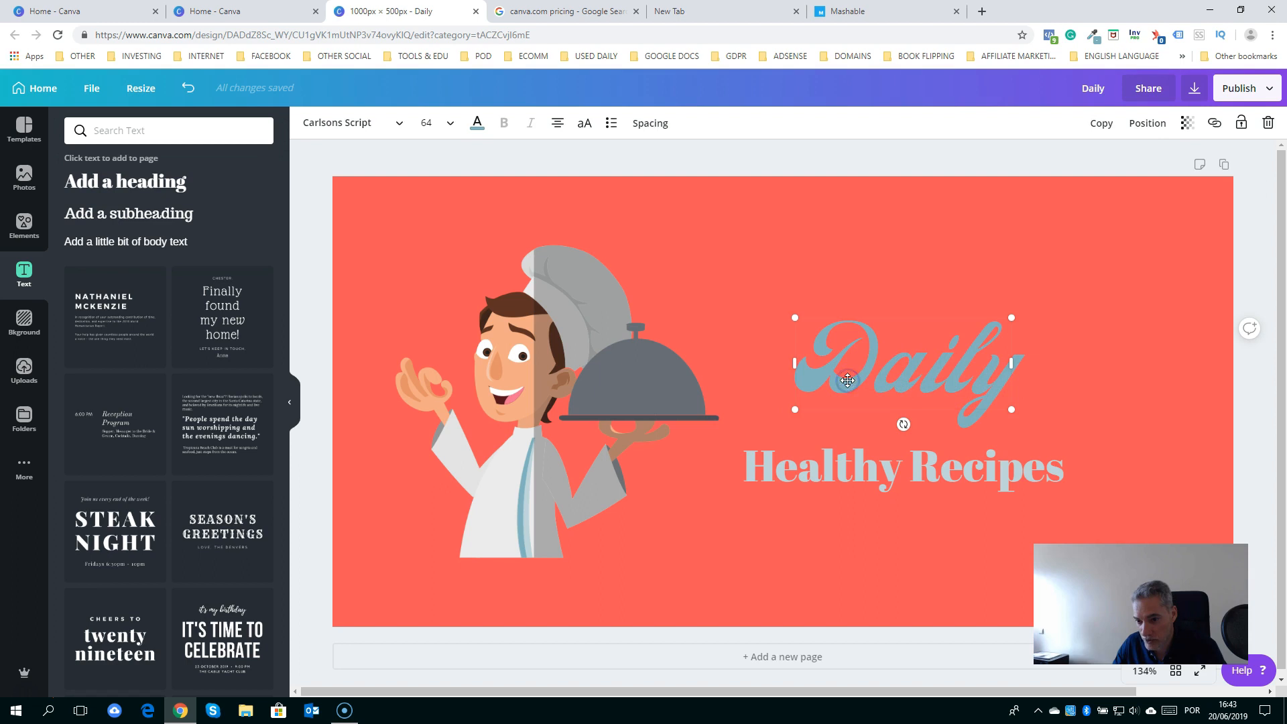
left_click(449, 127)
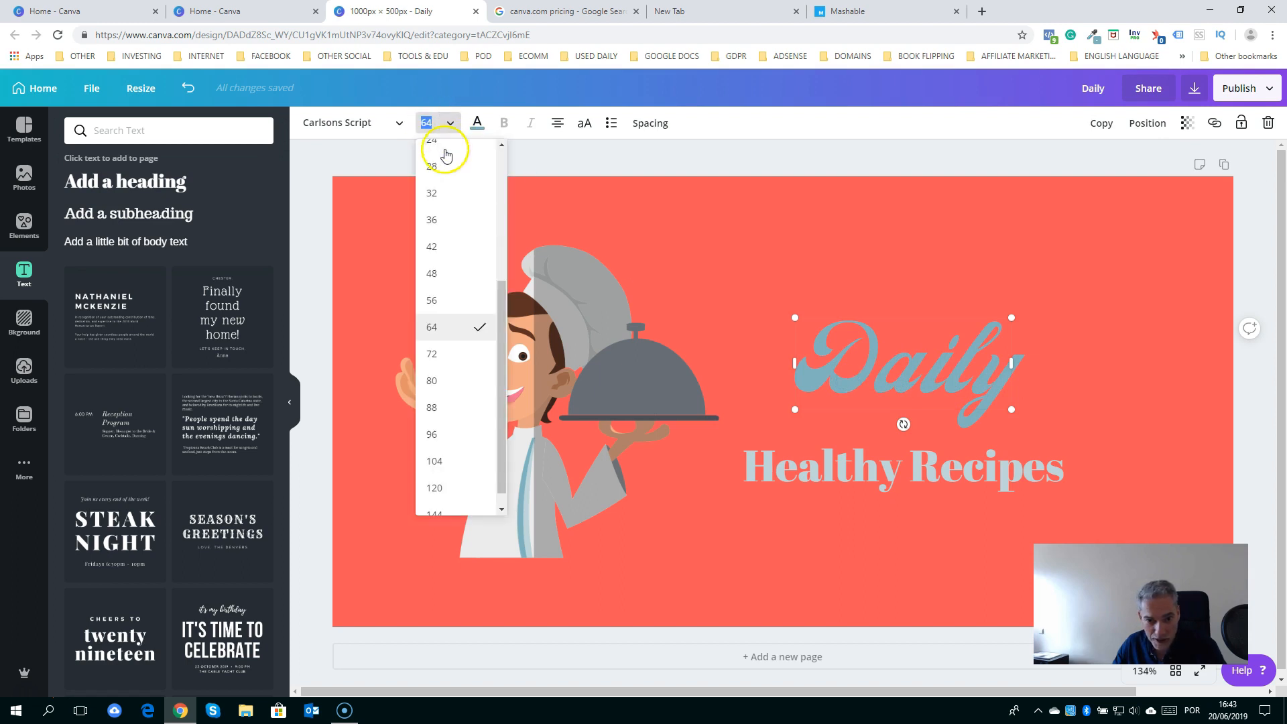
left_click(724, 112)
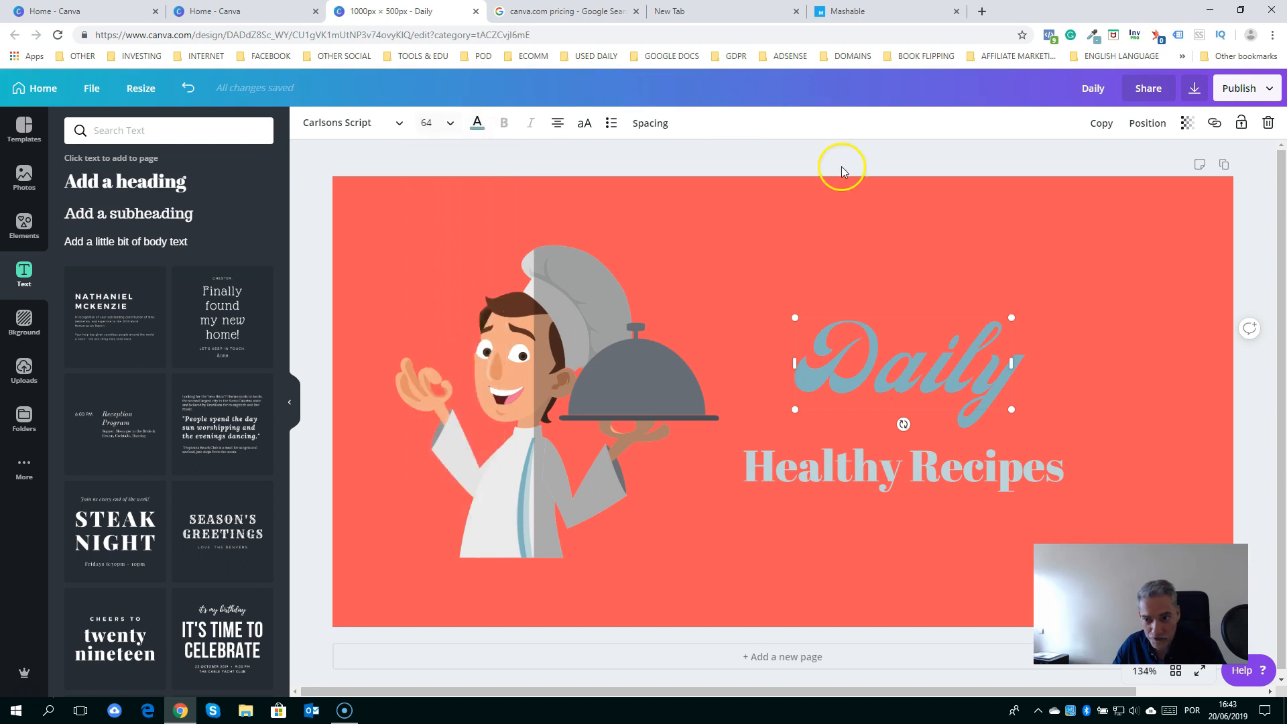
left_click_drag(1012, 317, 1089, 275)
left_click_drag(945, 345, 956, 346)
Enlarge the "Healthy Recipes" text to nearly the width of the banner's right half and nudge it up and left
left_click(932, 468)
mouse_move(1072, 494)
left_mouse_down()
mouse_move(1082, 513)
mouse_move(1220, 554)
left_mouse_up()
mouse_move(1110, 517)
left_mouse_down()
mouse_move(1077, 512)
mouse_move(1080, 535)
mouse_move(1095, 491)
left_mouse_up()
Scale "Daily" up to font size 111 and reposition both text lines so their left edges align beside the chef
left_click_drag(1019, 368, 1014, 371)
left_click_drag(1065, 279, 1117, 262)
left_click_drag(1020, 350, 1025, 361)
left_click_drag(930, 486, 908, 517)
left_click_drag(851, 359, 834, 386)
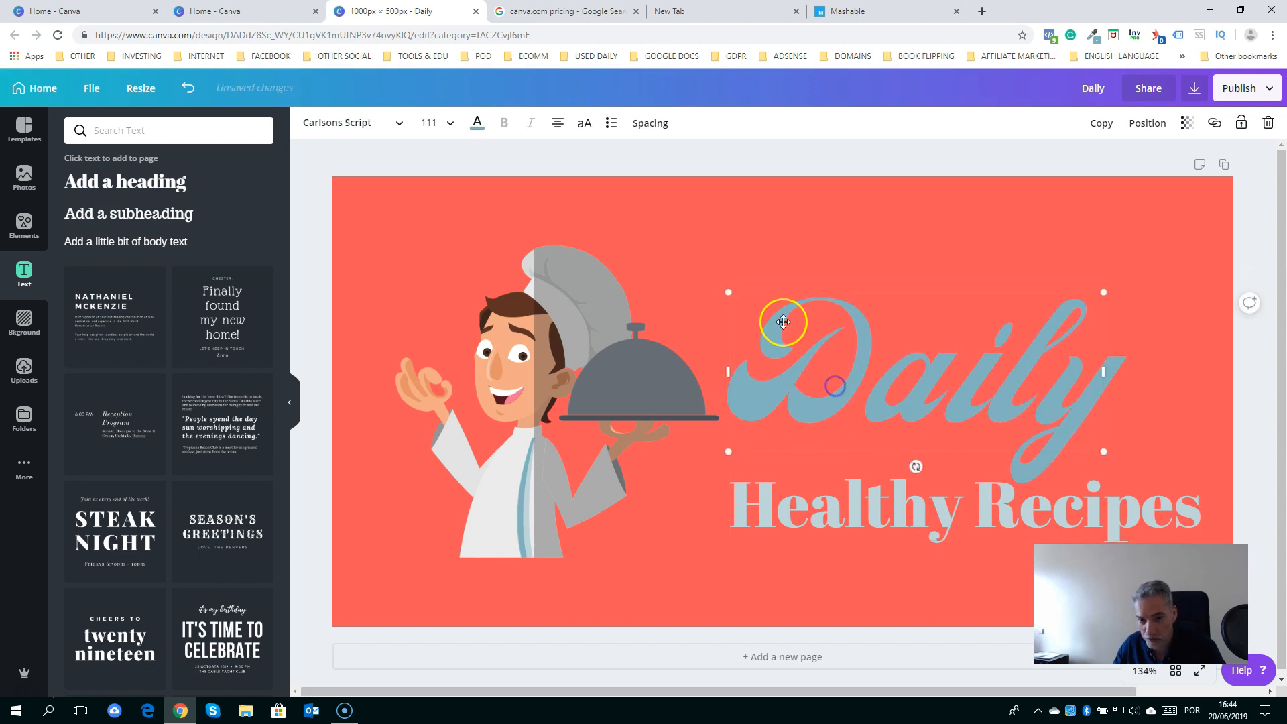
Change the font of the "Daily" text to Magnolia Script, found by searching the fonts for "script"
double_click(737, 394)
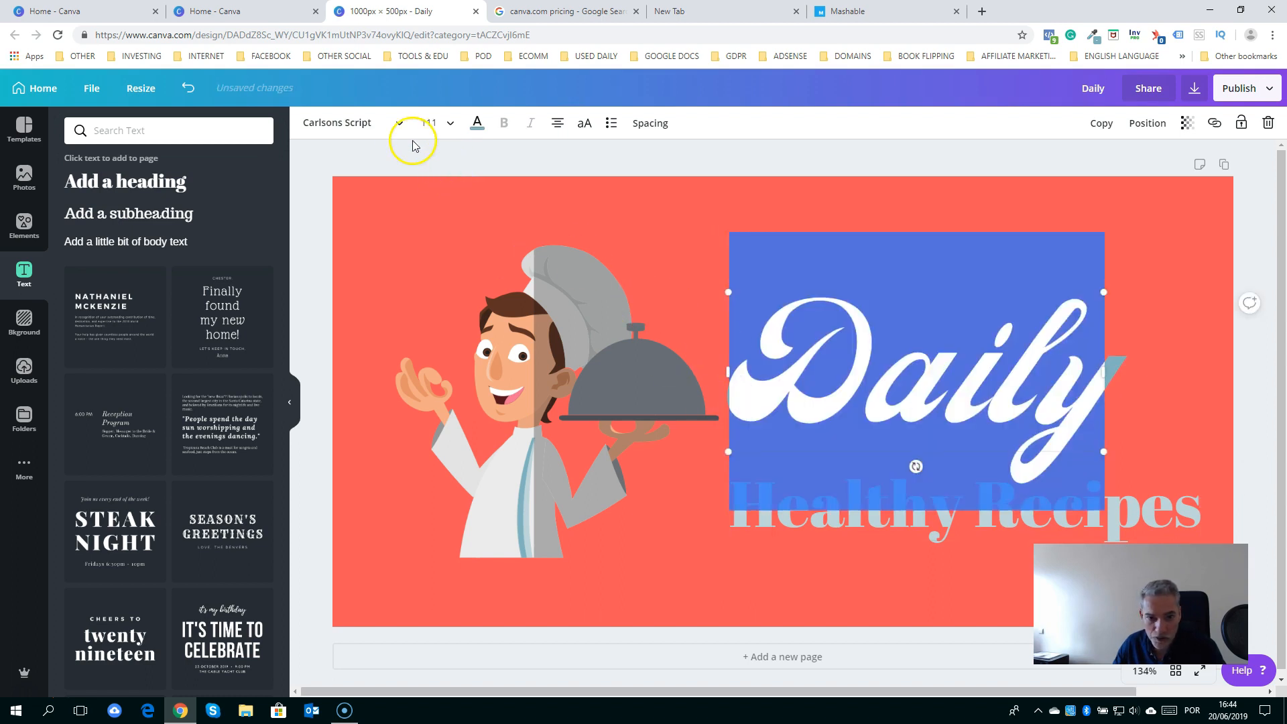
left_click(396, 123)
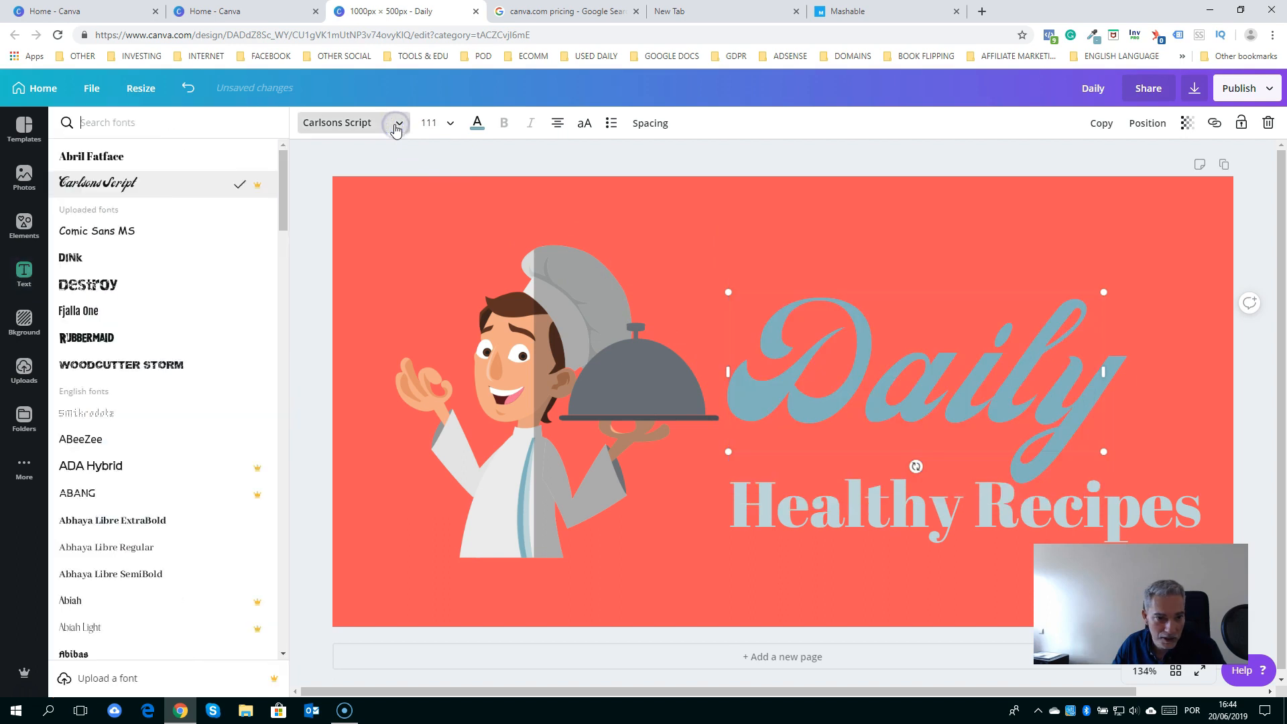
left_click(101, 124)
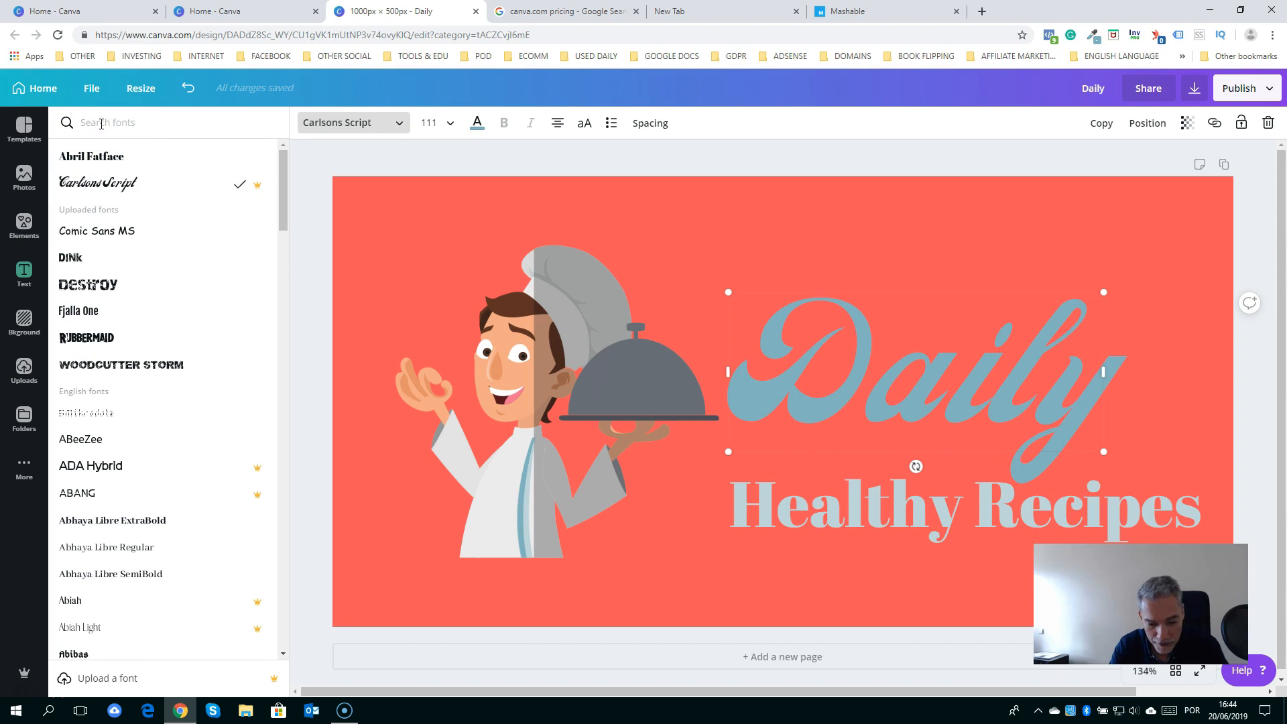
type("script")
left_click(90, 534)
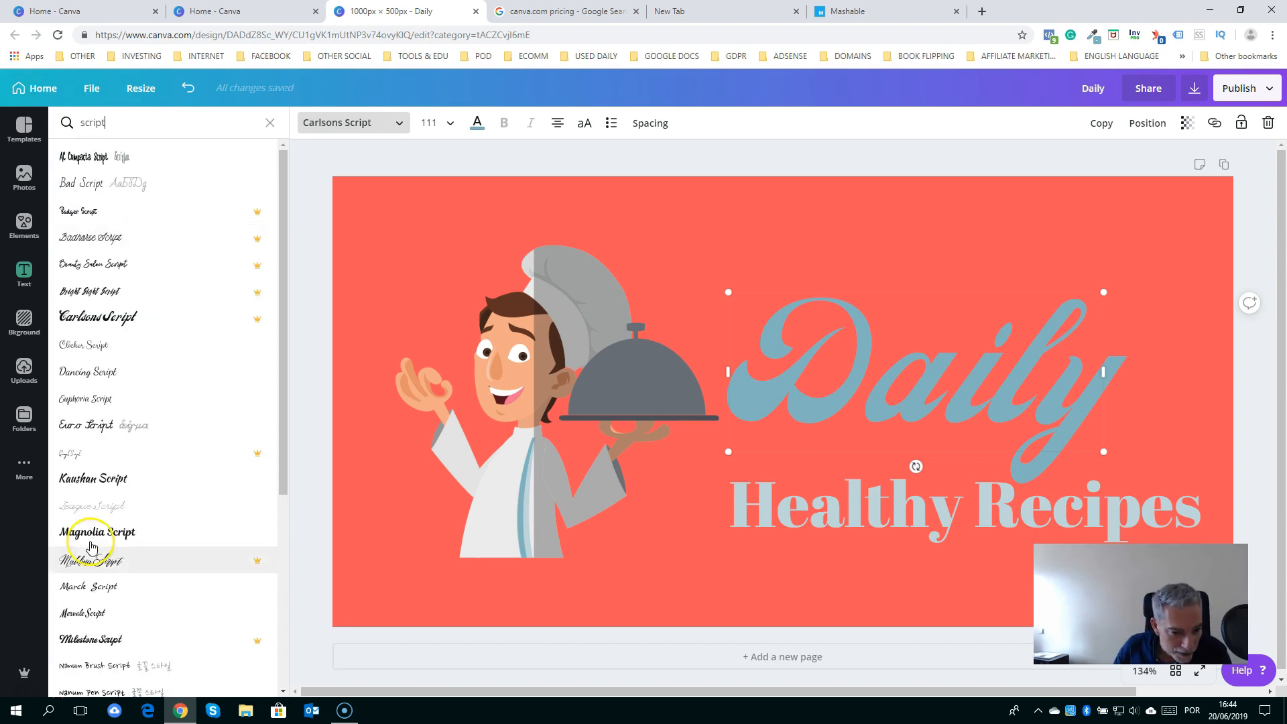
left_click(115, 532)
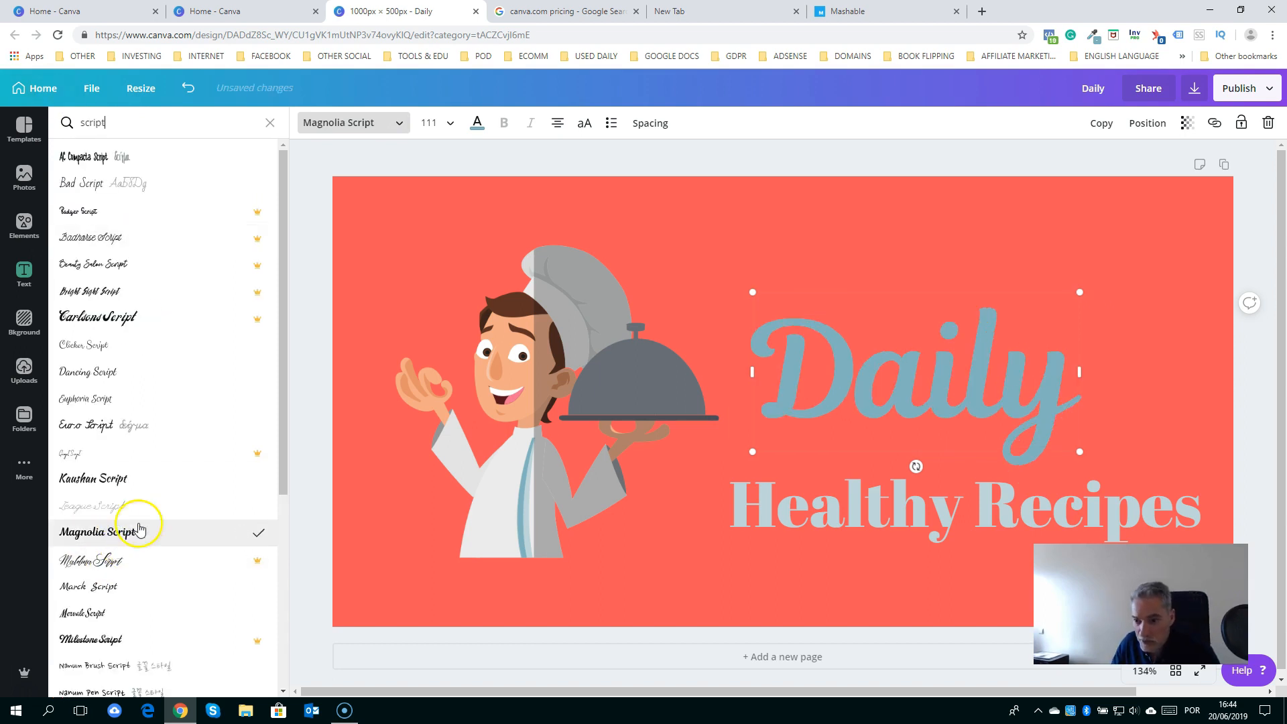
left_click(889, 157)
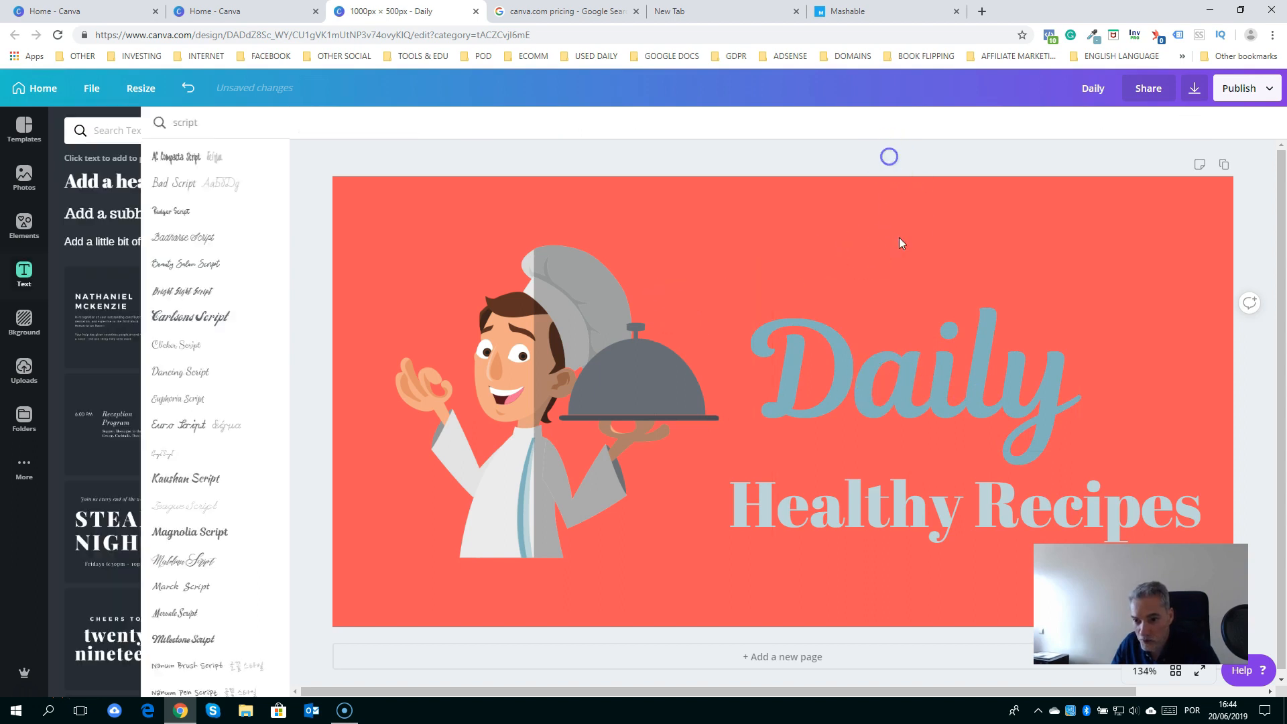
Shift "Daily" left so its left edge lines up with the "Healthy Recipes" text below
left_click(843, 379)
left_click_drag(844, 379, 815, 382)
left_click(852, 502)
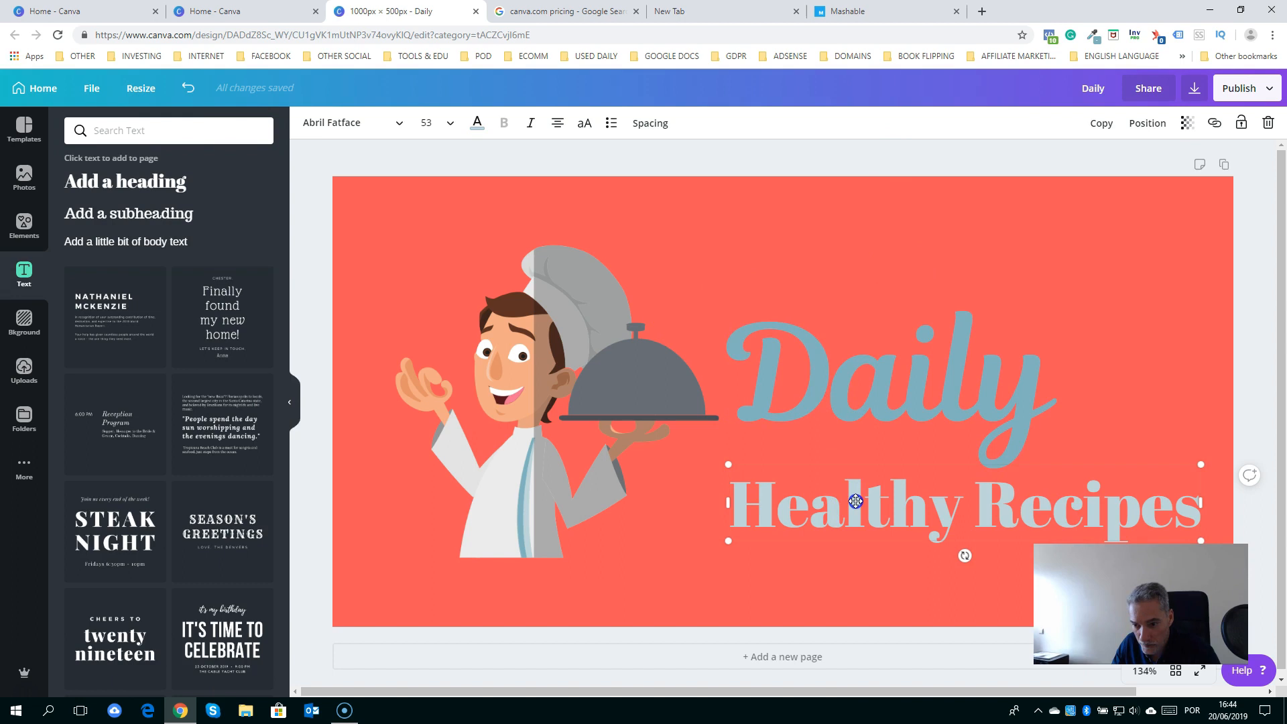
left_click(1260, 280)
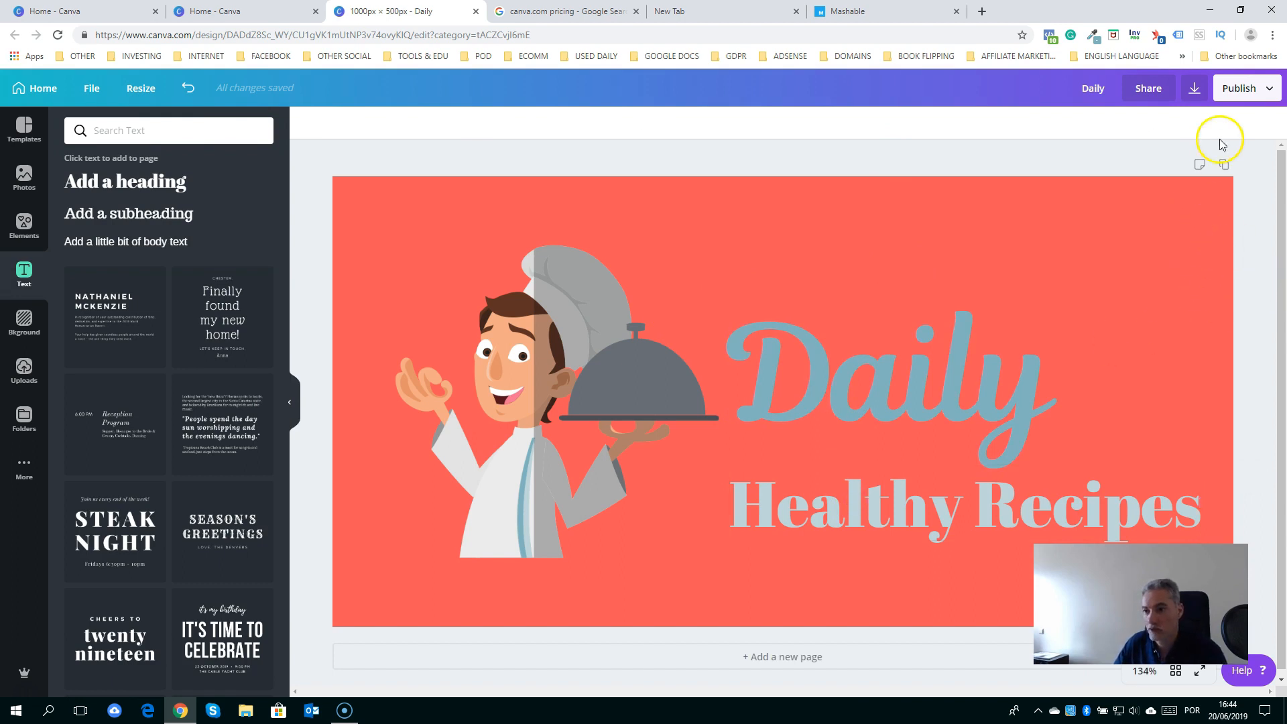
Look over the publishing options for the banner without choosing one
left_click(1260, 94)
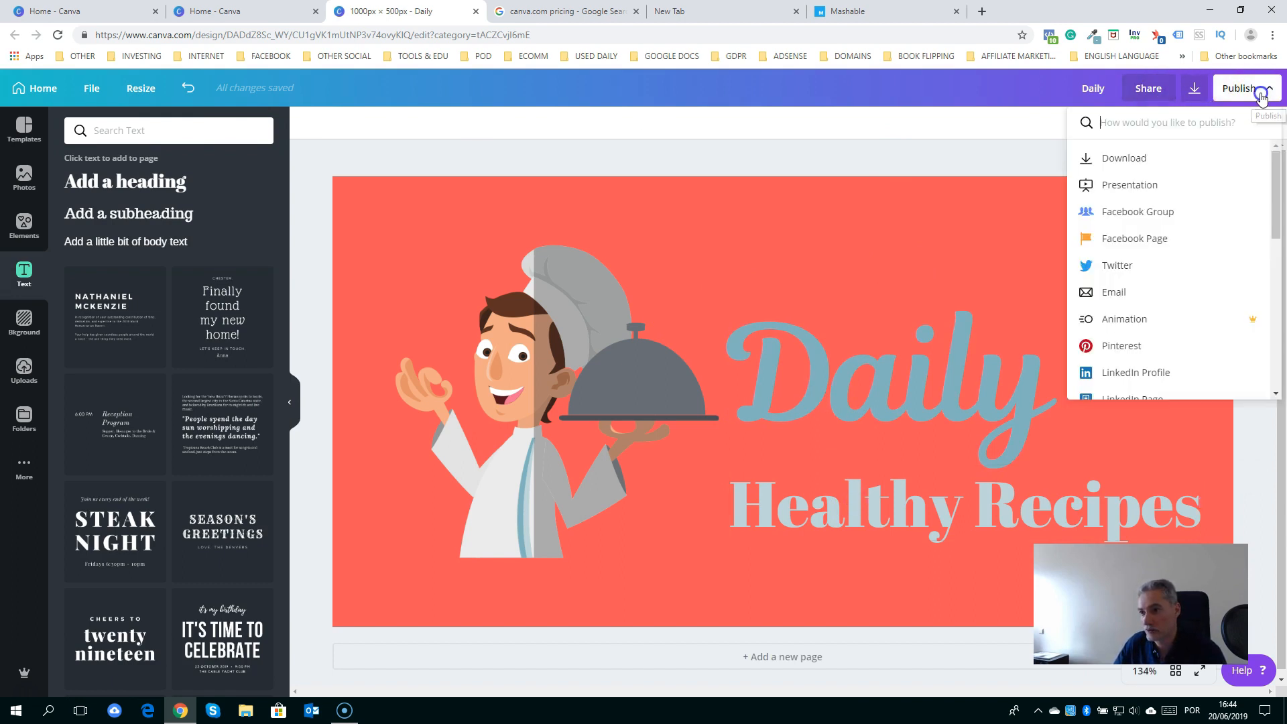
left_click(928, 138)
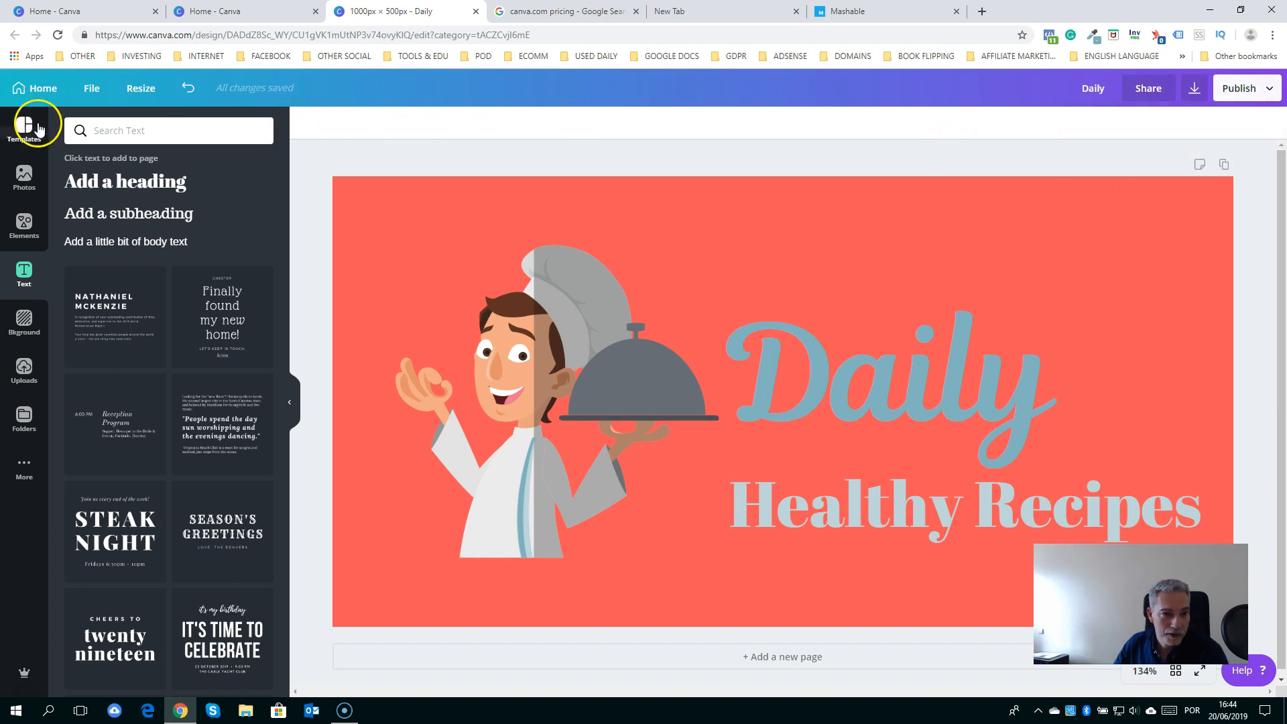
Return to the home page, search for "instagram" and create a new Instagram Post design
left_click(34, 87)
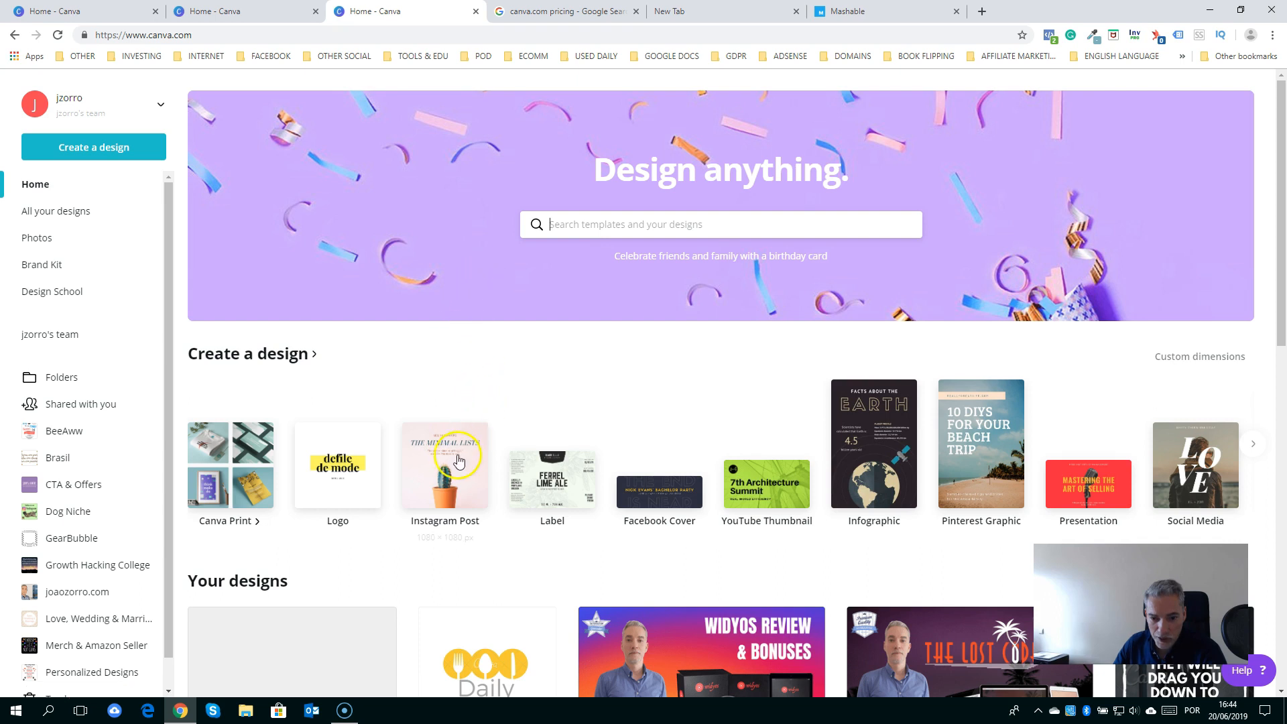
left_click(588, 224)
type("instagram")
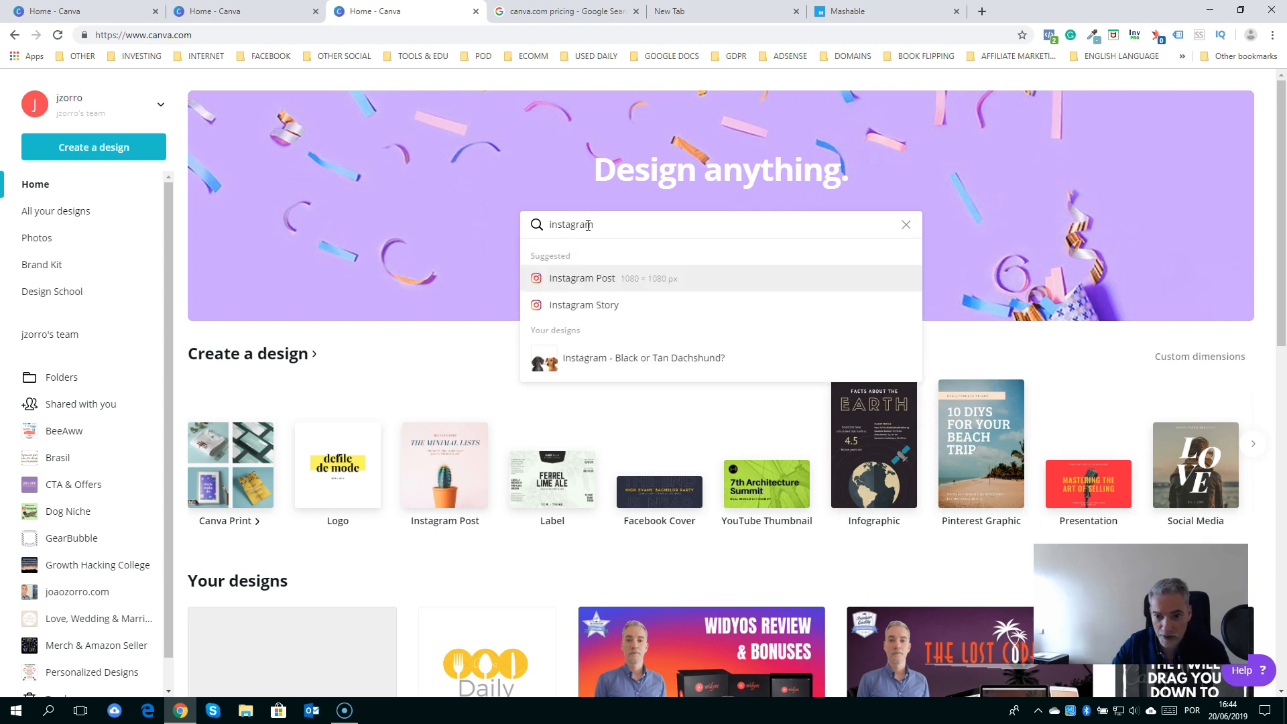
left_click(593, 278)
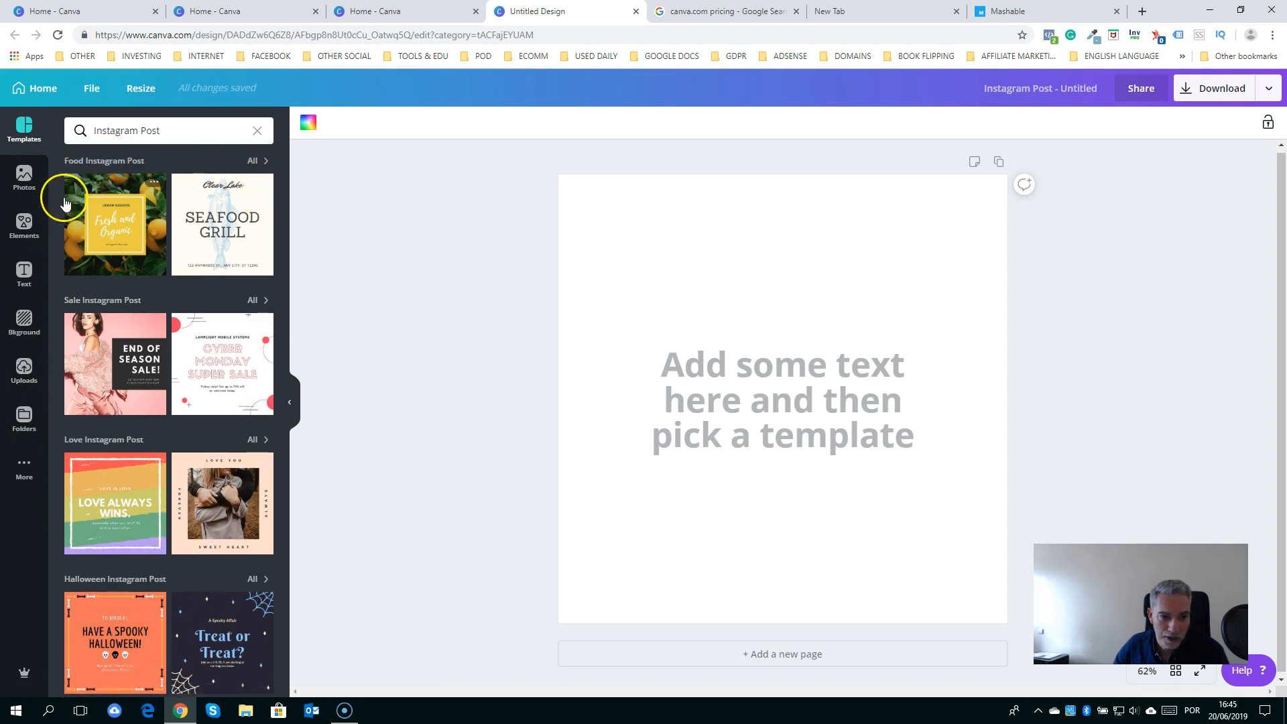
Show all Food Instagram Post templates and apply the "Breakfast Buddy Promo" template to the blank page
left_click(158, 212)
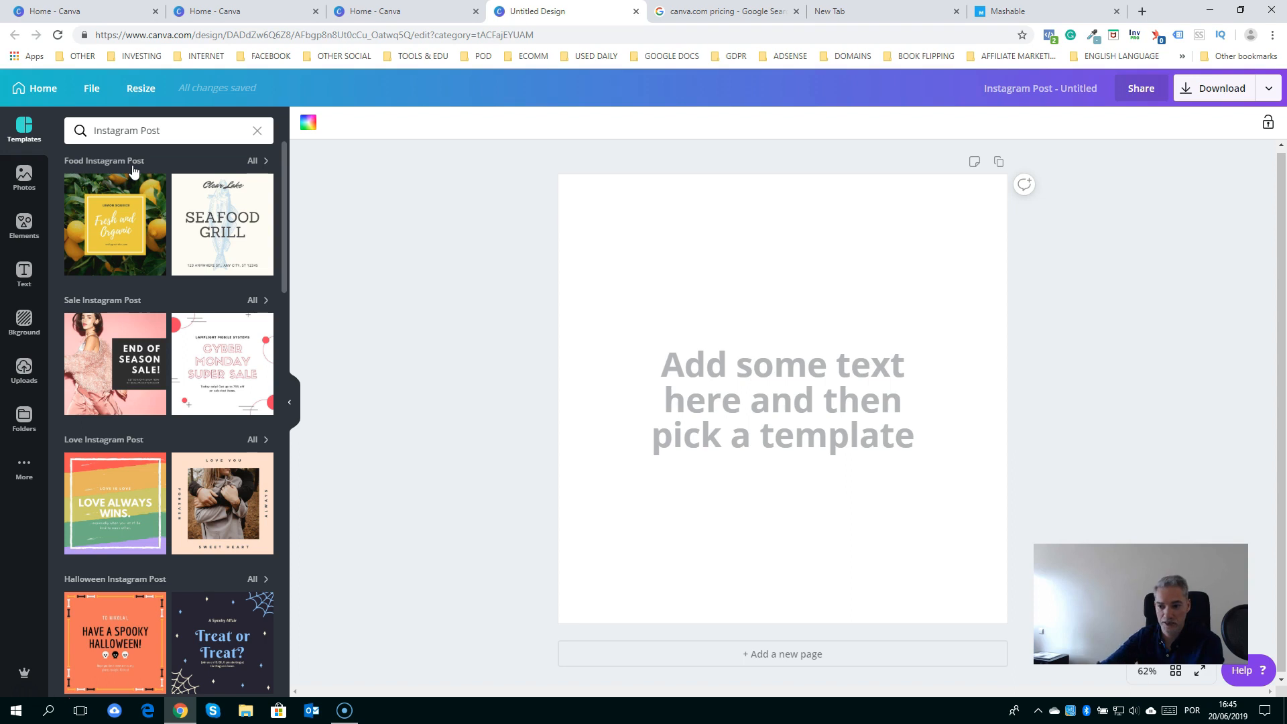
left_click(233, 234)
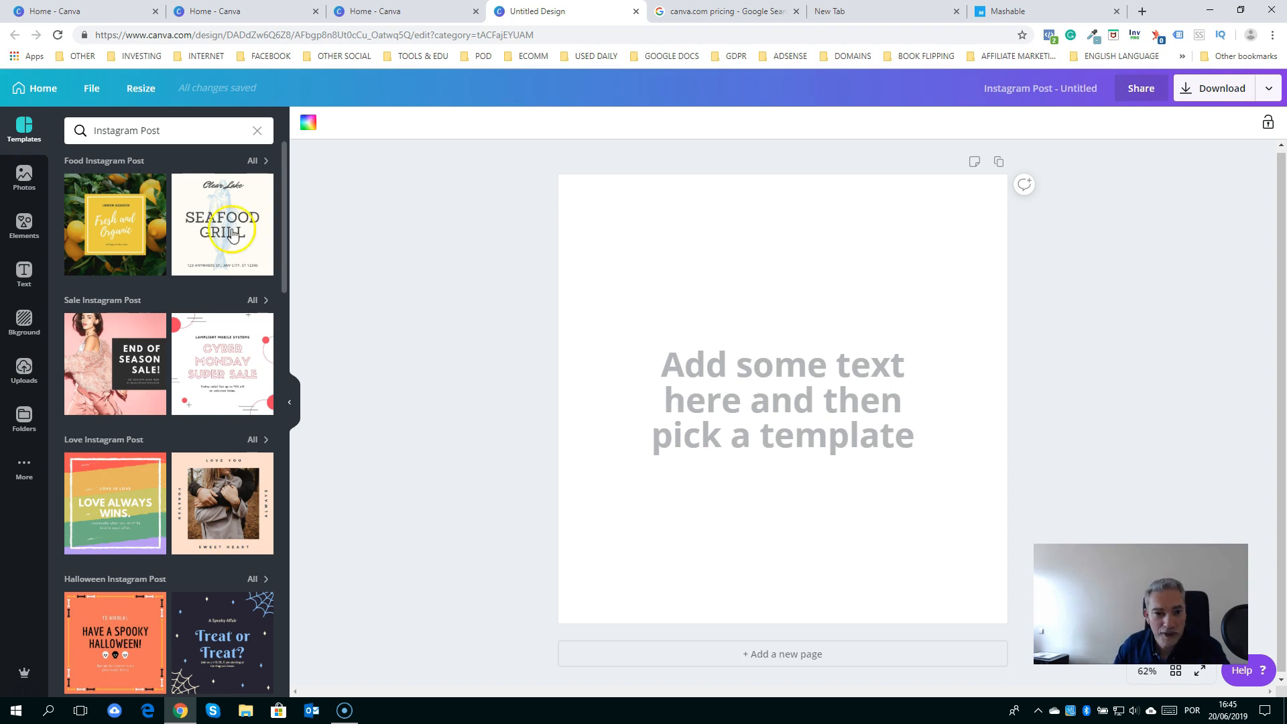
left_click(253, 160)
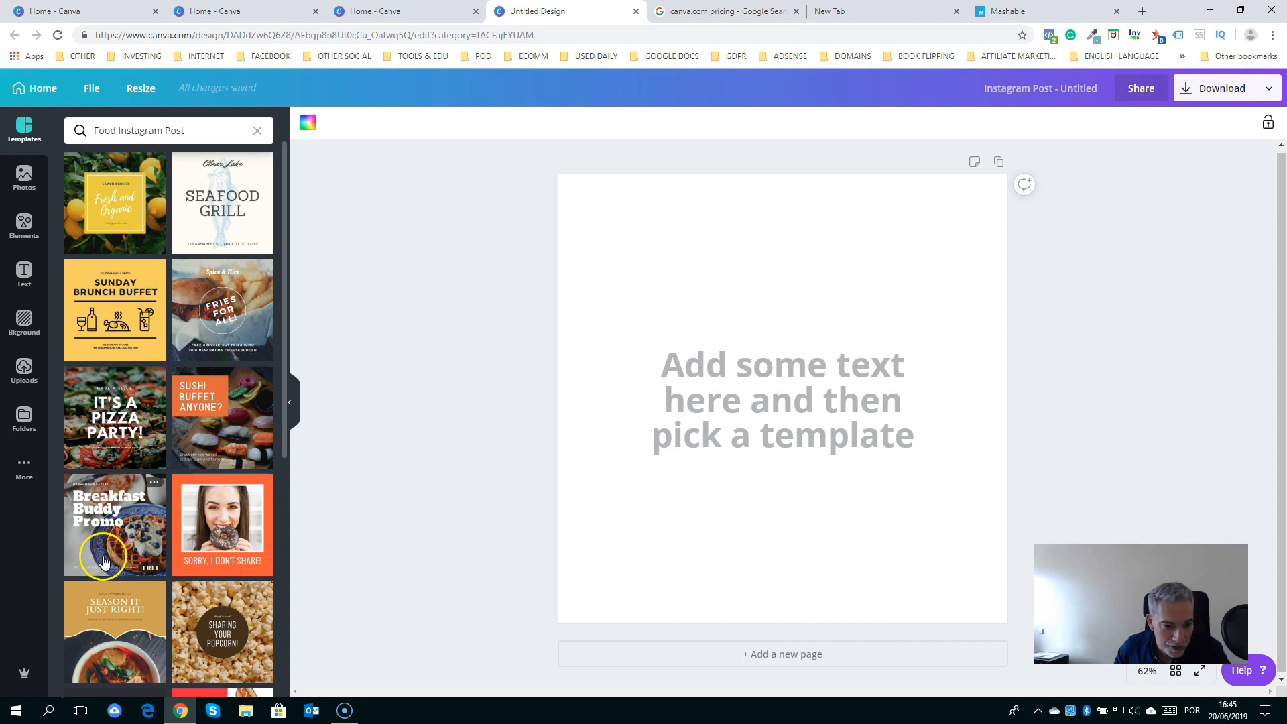
left_click(127, 538)
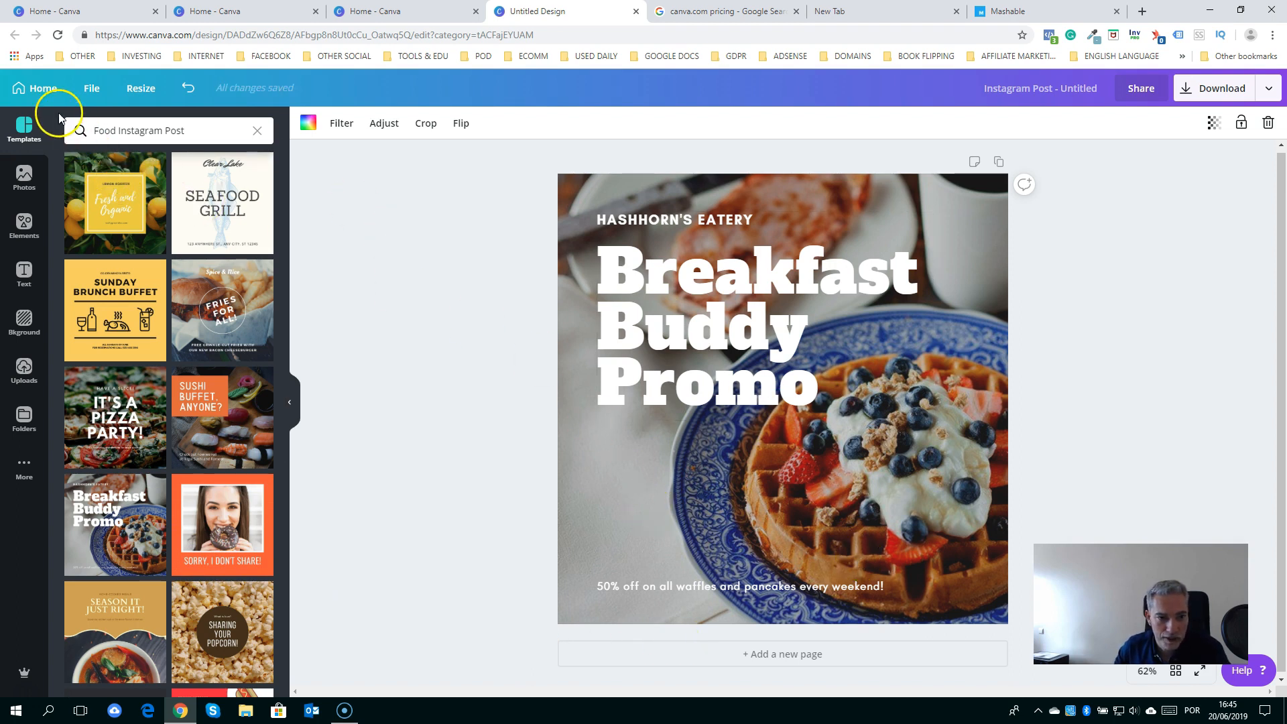
Rename the design as "Daily Healthy Recipes Promo"
left_click(1017, 93)
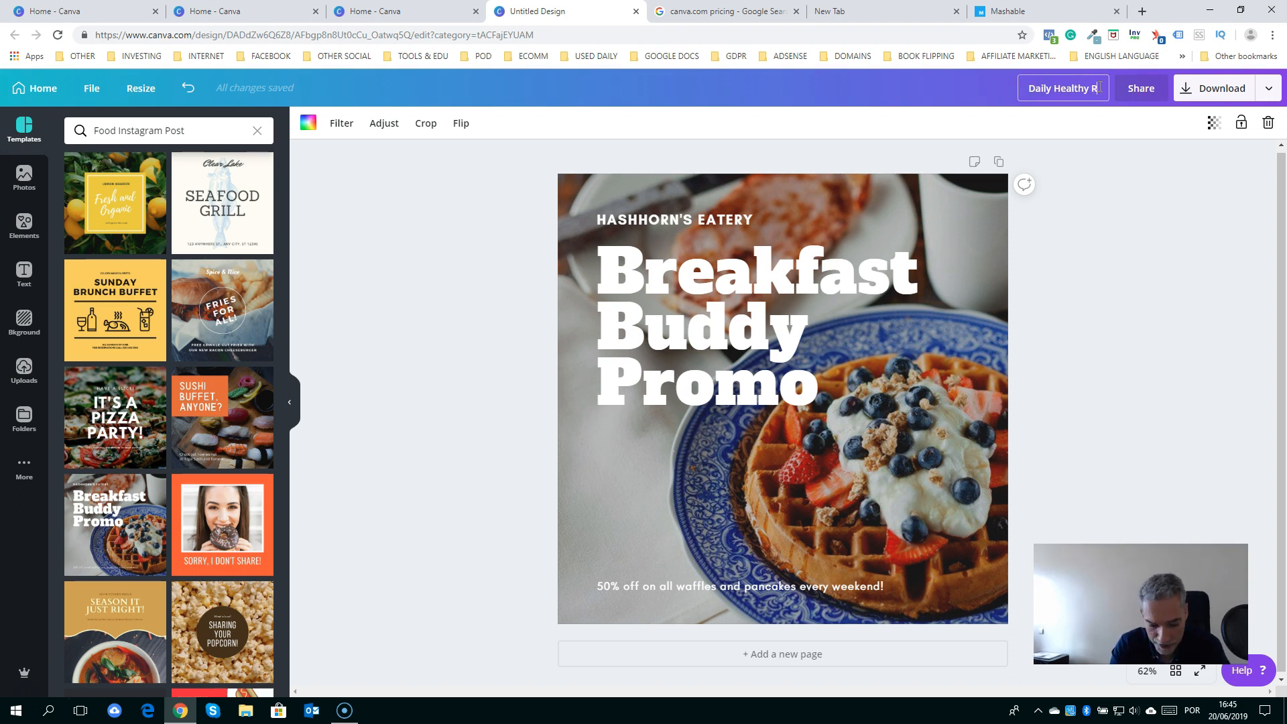
type("pes Promo")
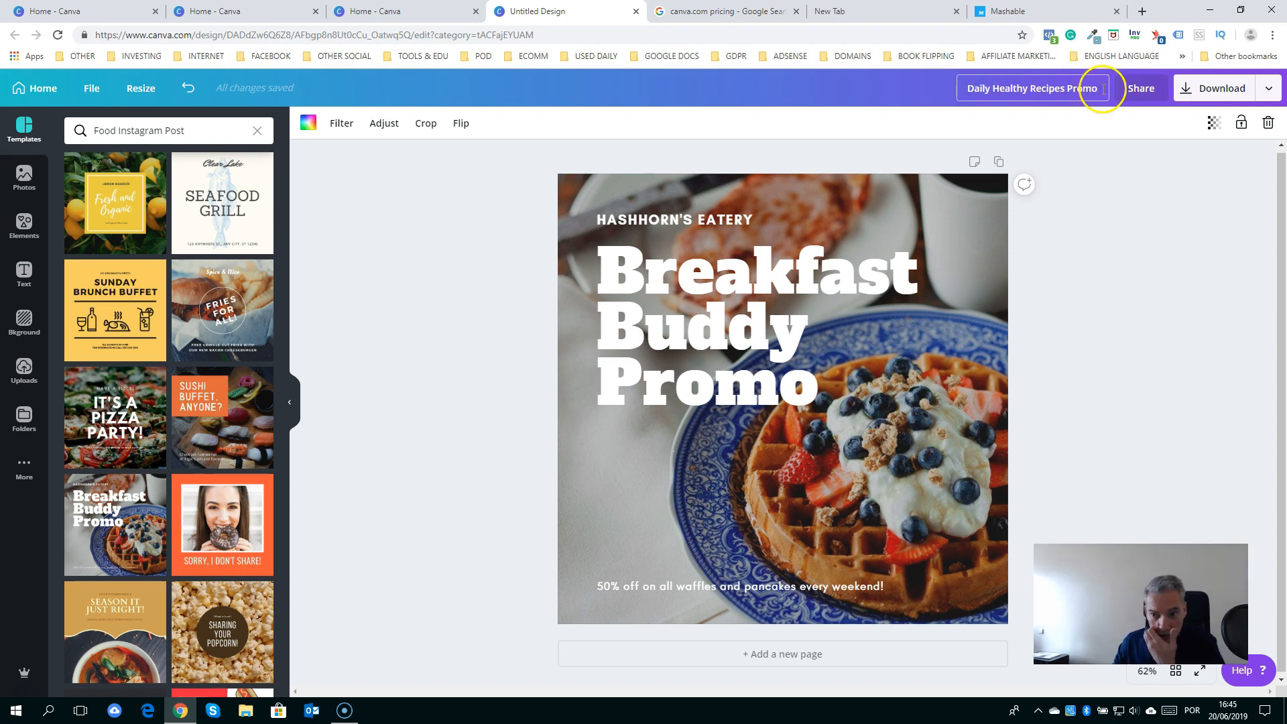
left_click(1144, 295)
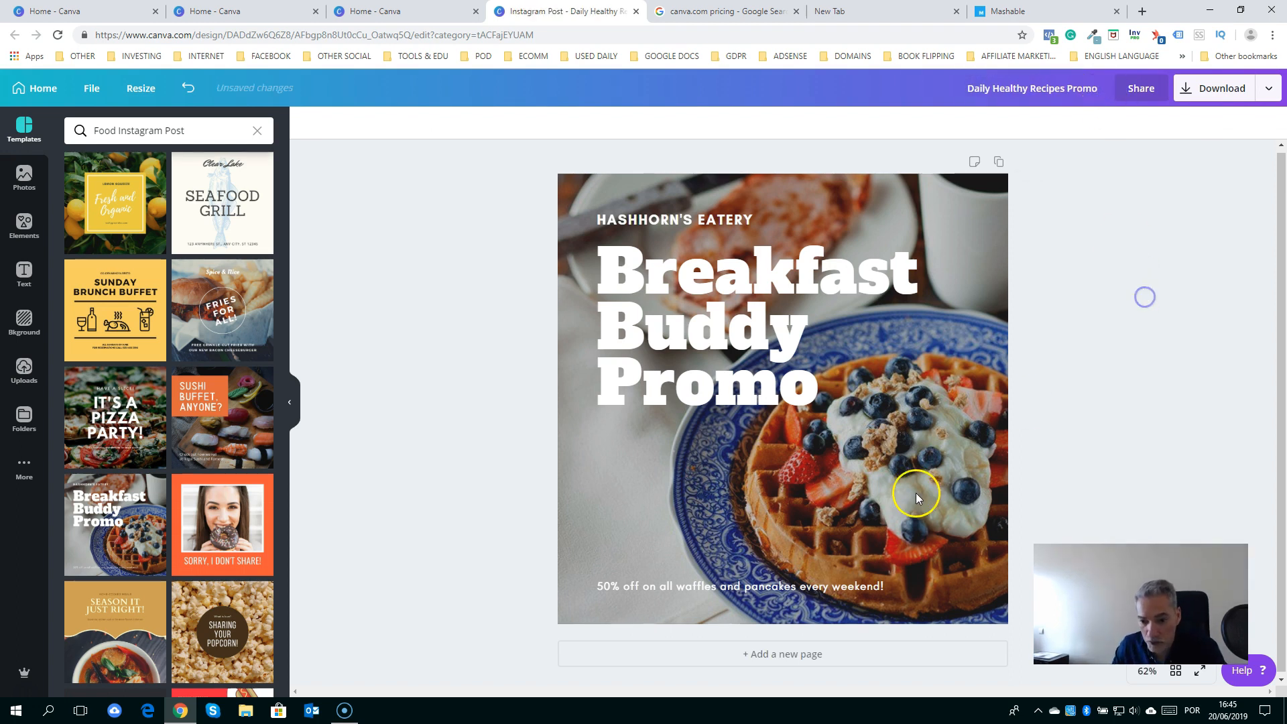
Replace the small "HASHHORN'S EATERY" line above the headline with "DAILY HEALTY RECIPES"
left_click(693, 222)
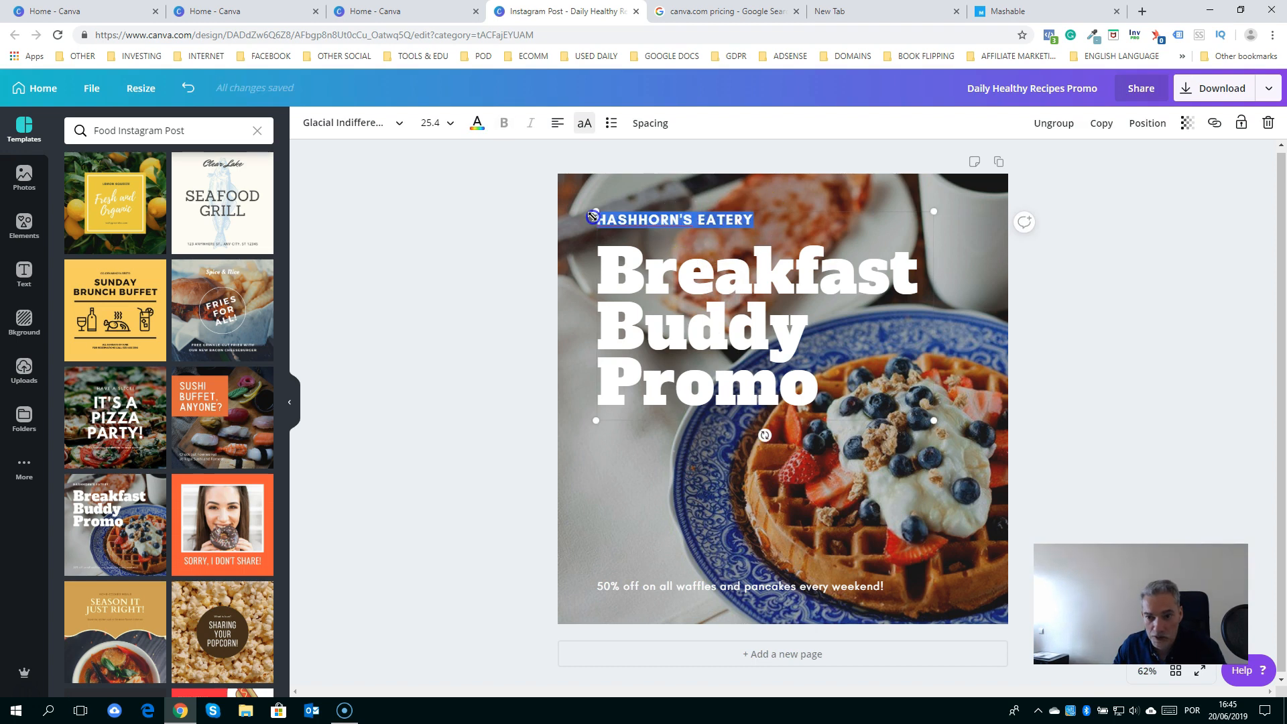
type("DAILY HEALTY RECIPES")
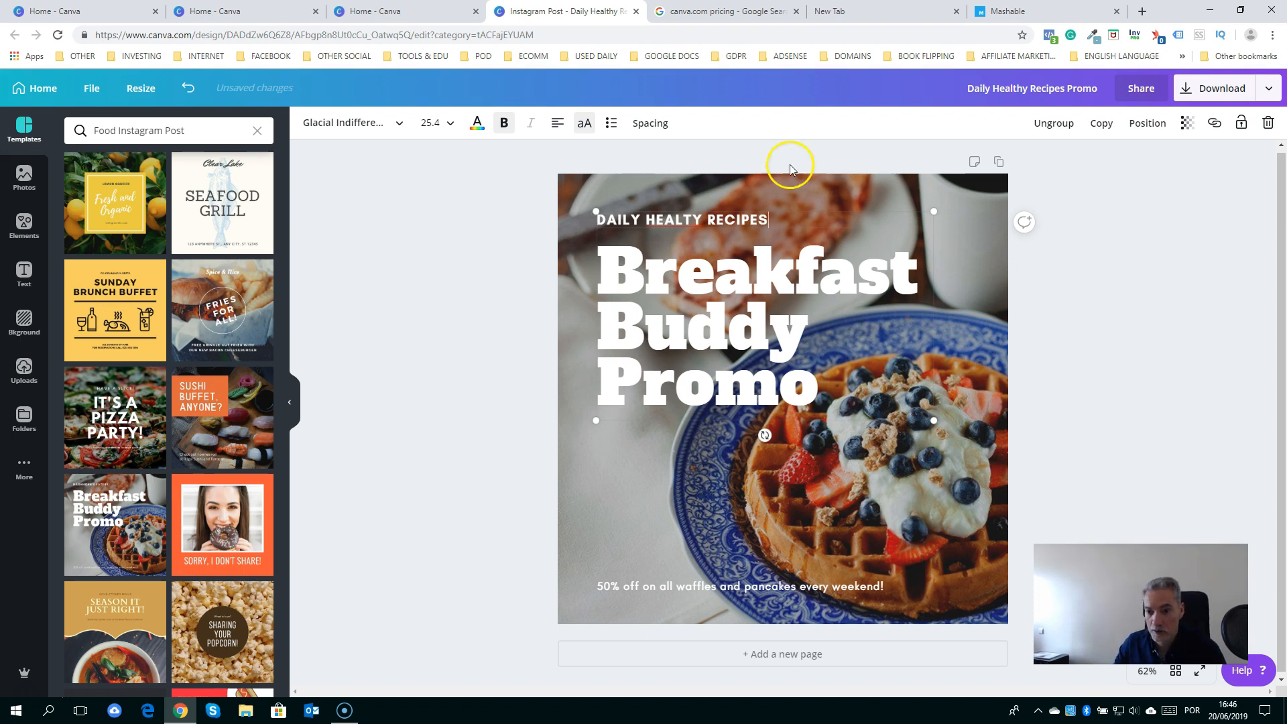
Insert the word "Healthy" before "Breakfast" in the large headline
left_click(775, 340)
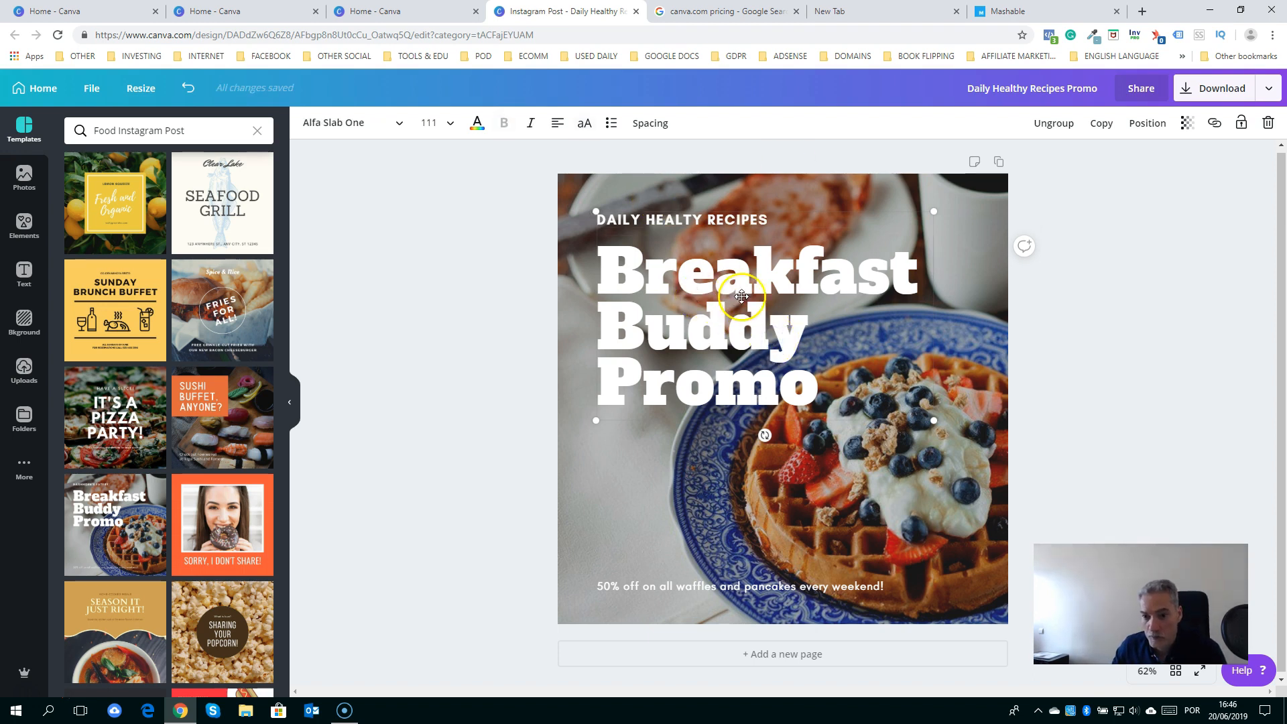
left_click(804, 388)
left_click_drag(807, 388, 610, 276)
left_click(610, 276)
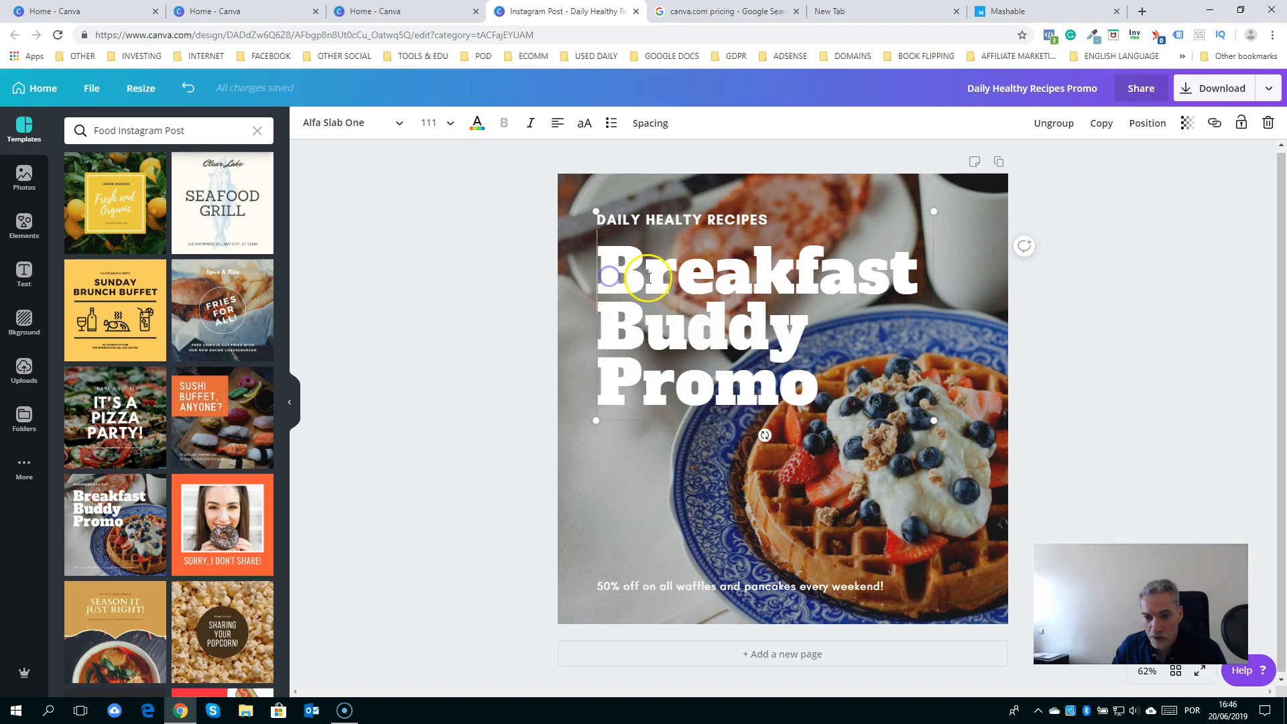
type("He")
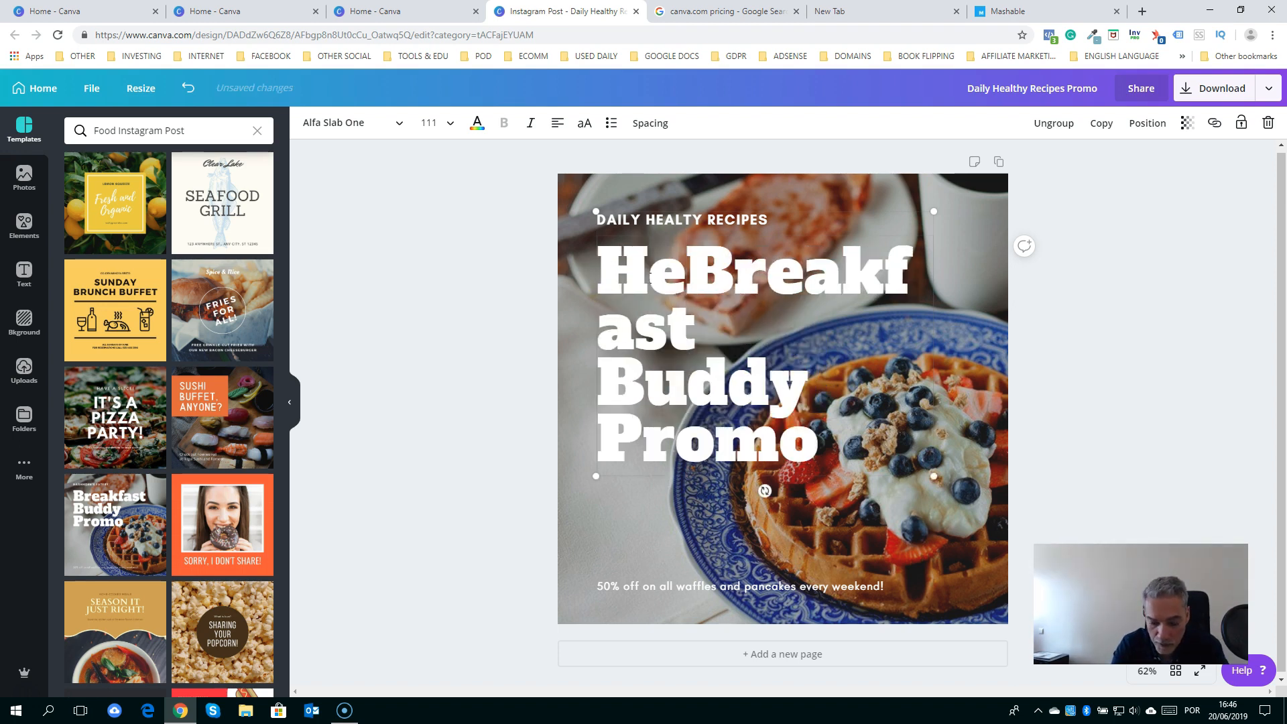
type("lt")
key("BackSpace")
key("BackSpace")
type("althy")
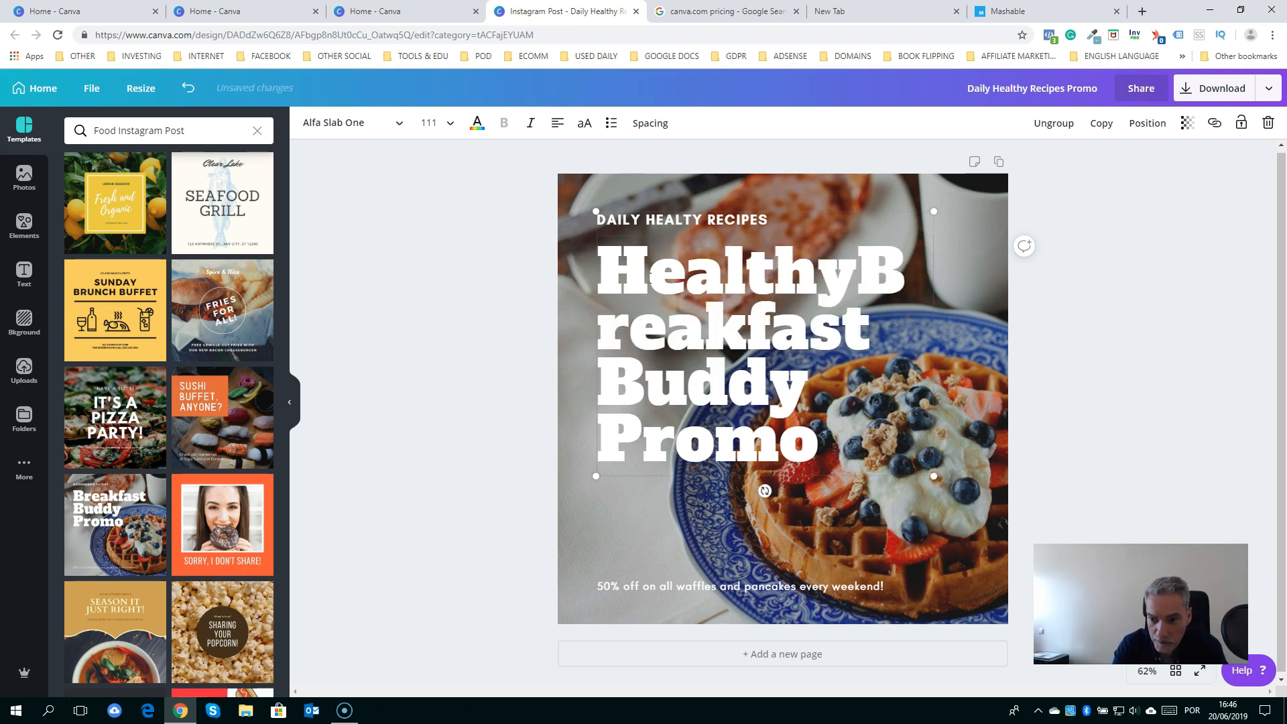
Replace "Buddy Promo" with "Recipes" and add "10" at the start, so the headline reads "10 Healthy Breakfast Recipes"
key("Delete")
key("Delete")
key("Delete")
key("Delete")
key("Delete")
key("Delete")
key("Delete")
key("Delete")
key("Delete")
key("Delete")
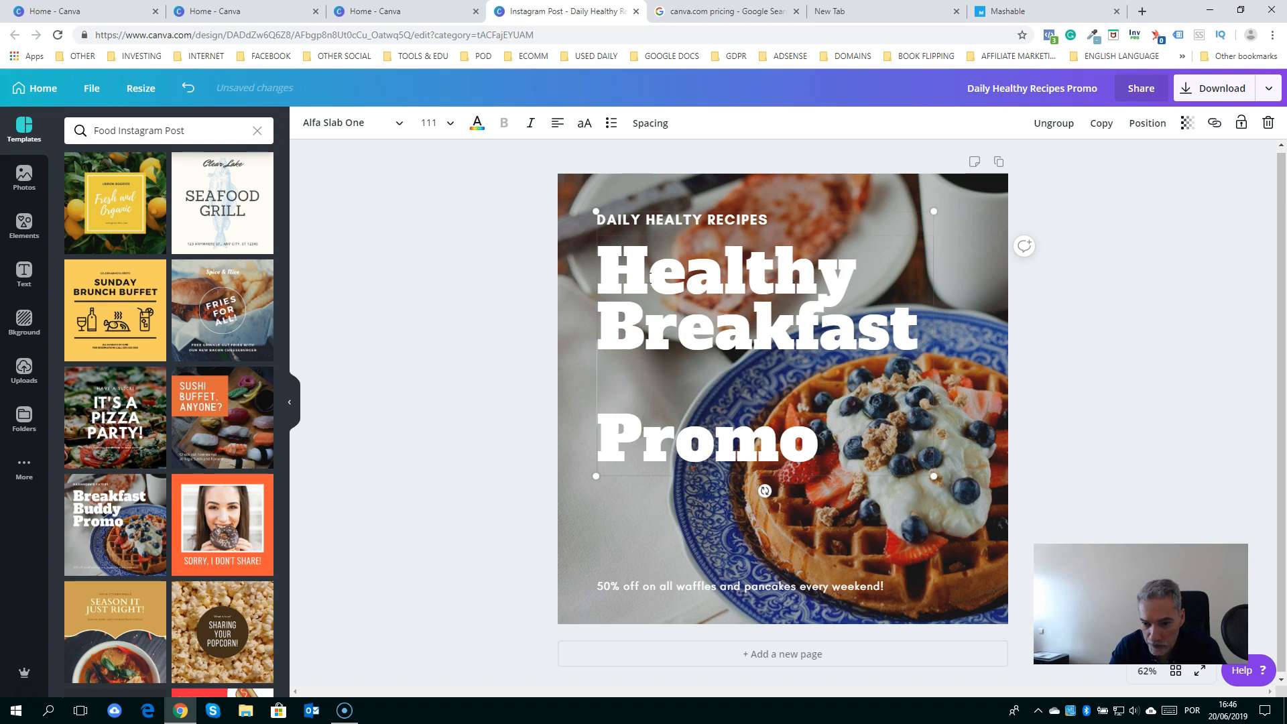
key("Delete")
type("R")
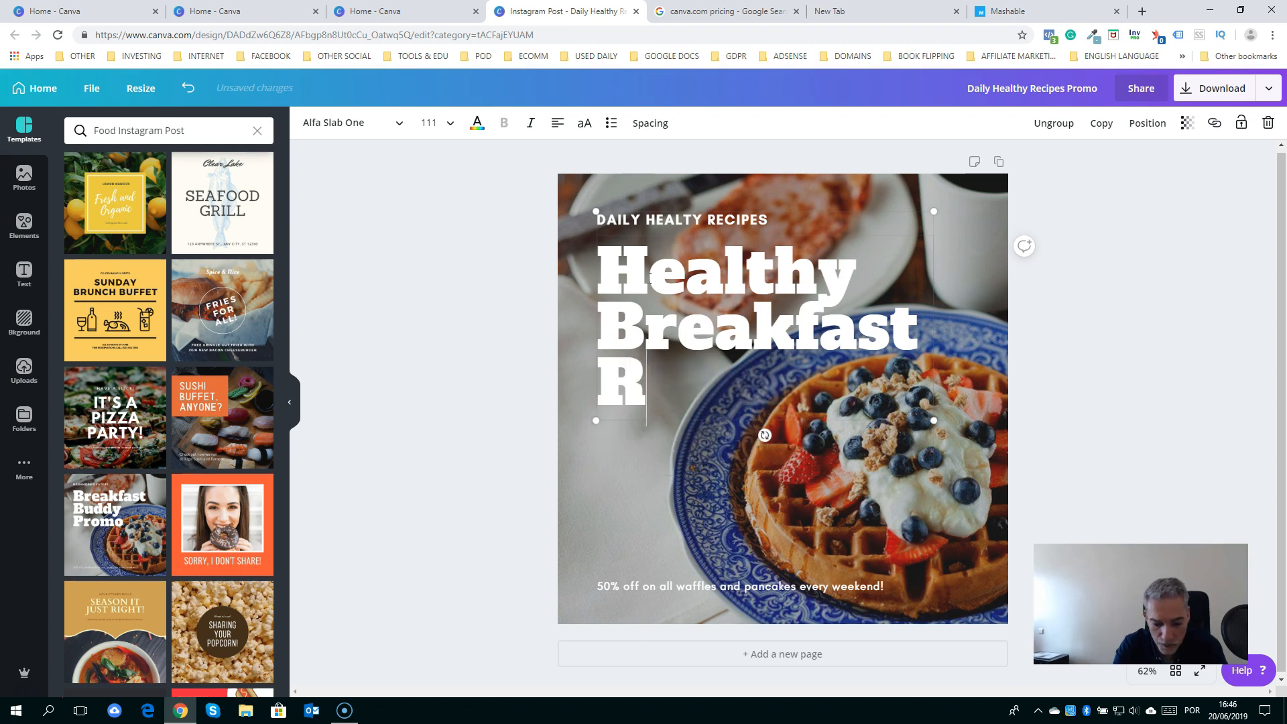
type("ecipes")
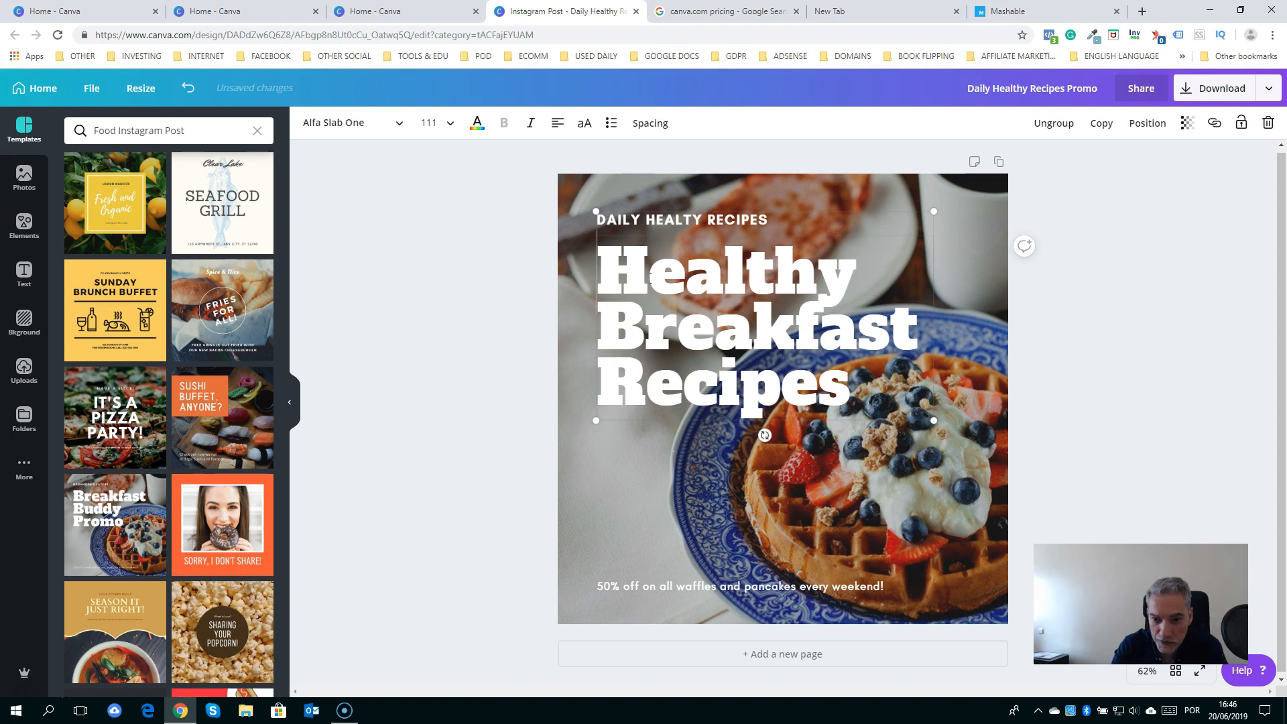
type("10")
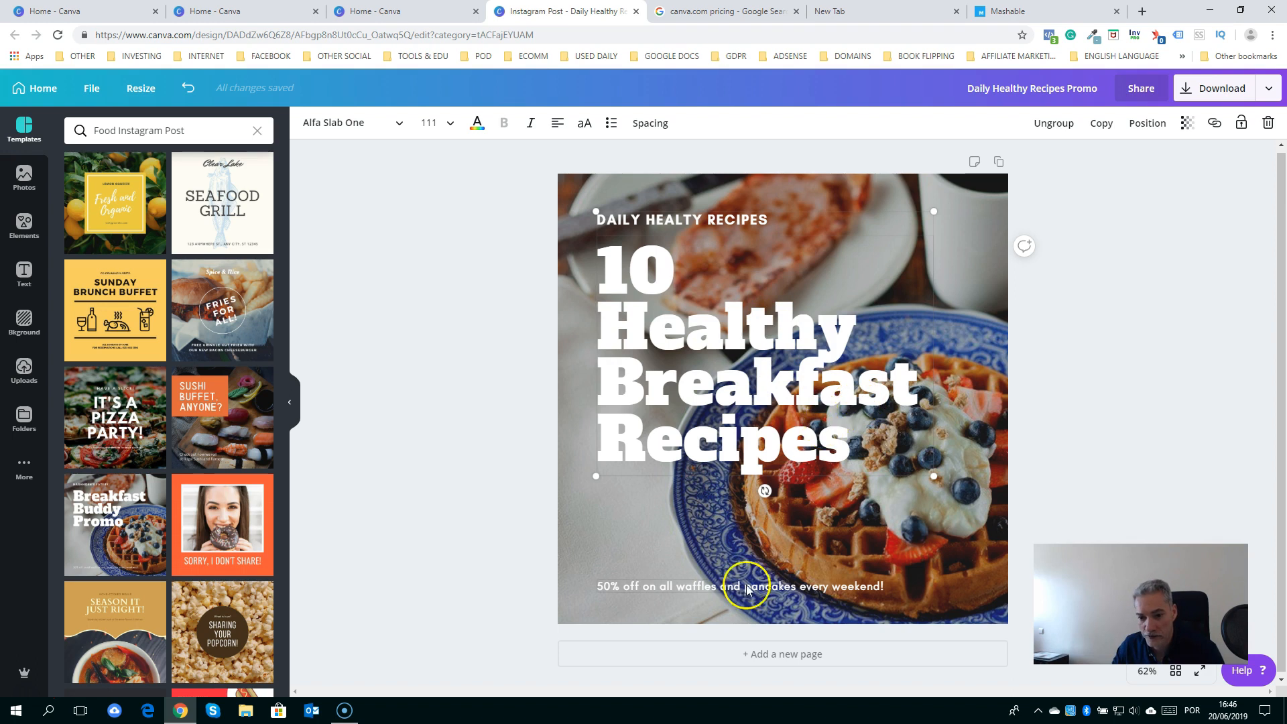
Delete the "50% off on all waffles and pancakes every weekend!" text line
left_click(683, 592)
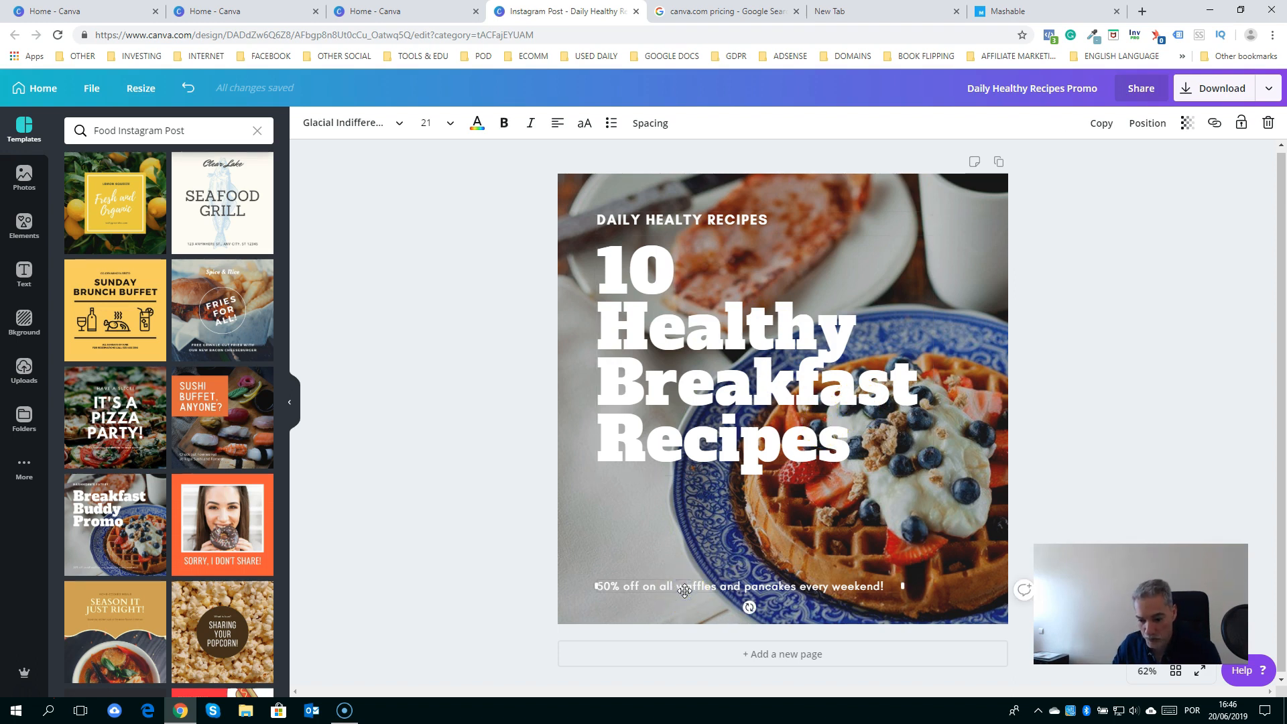
key("Delete")
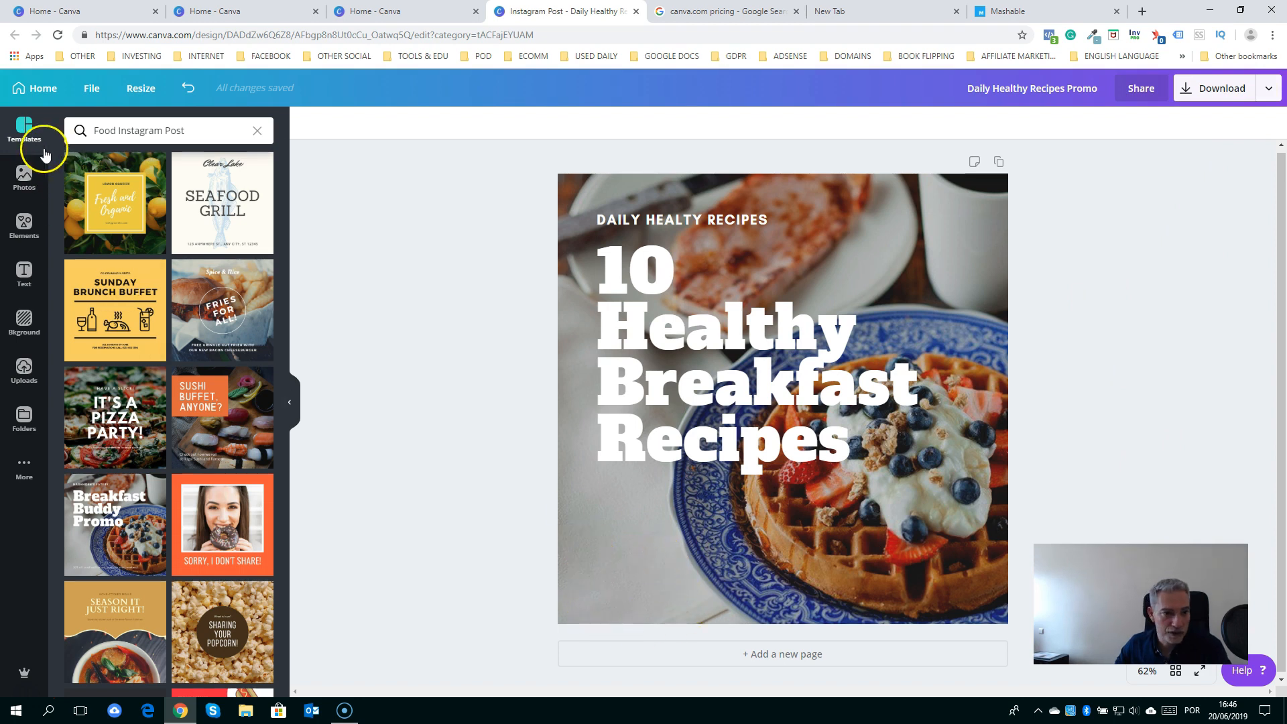
Go back to the home page and open the "Daily" chef banner from the saved designs
left_click(44, 92)
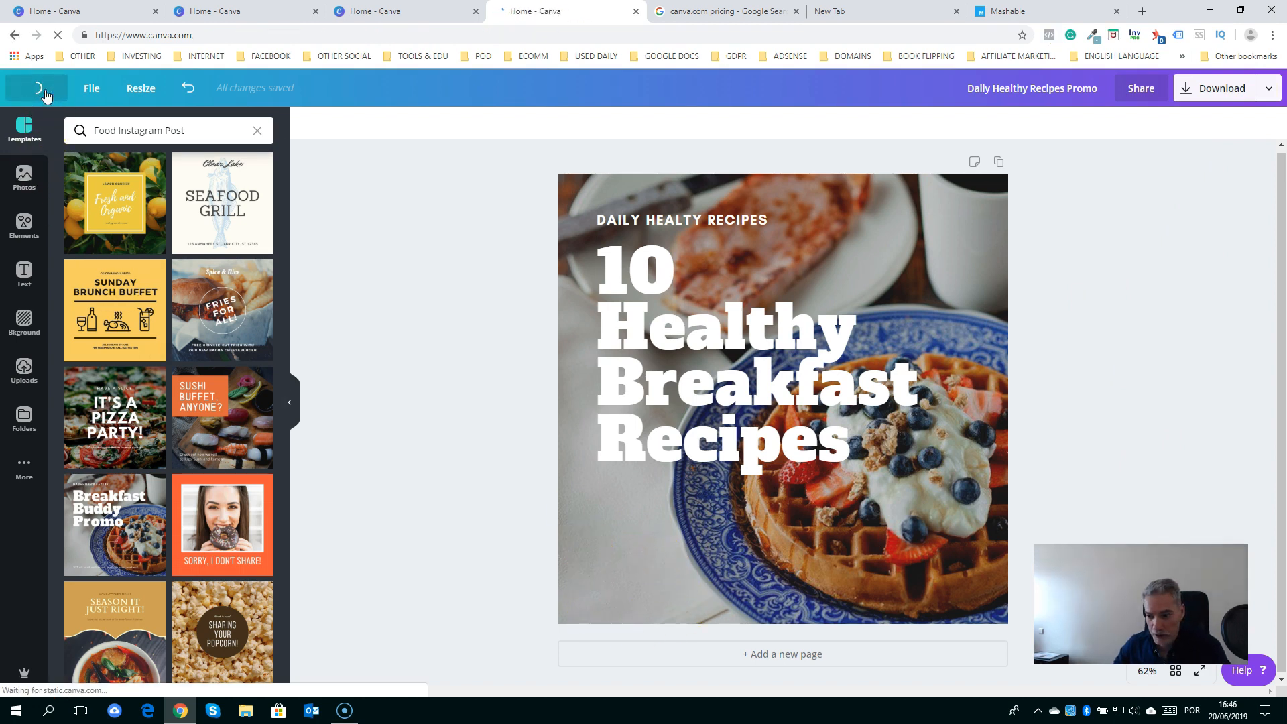
scroll(311, 424, "down", 2)
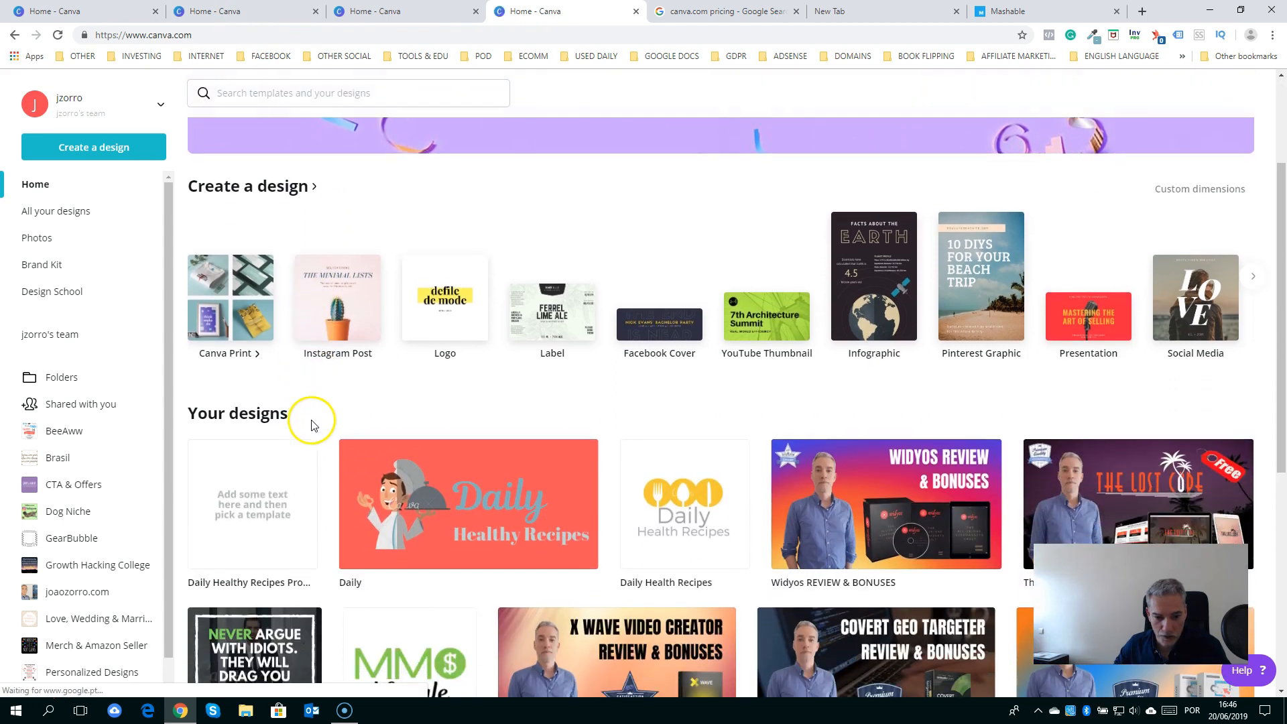
left_click(462, 496)
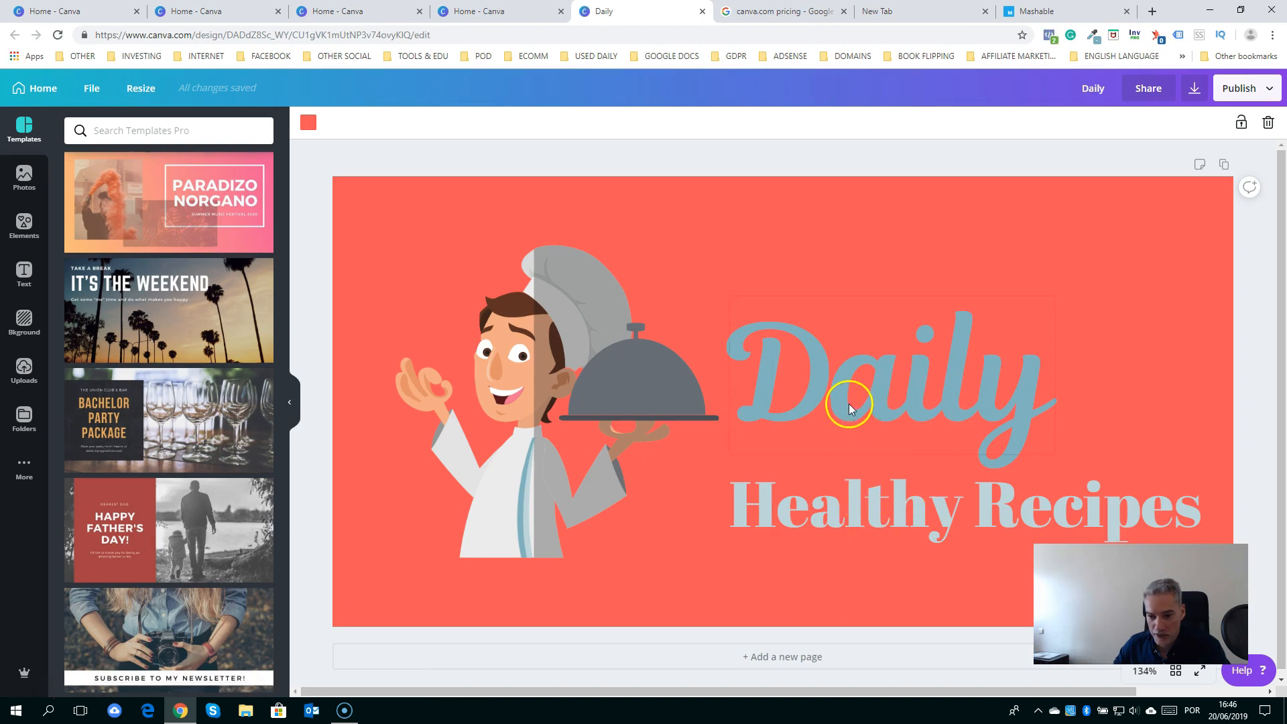
Nudge the two text lines of the banner slightly and recolor the word "Daily" white
left_click_drag(848, 403, 842, 411)
mouse_move(820, 512)
left_mouse_down()
mouse_move(813, 533)
mouse_move(816, 500)
mouse_move(823, 511)
left_mouse_up()
left_click(807, 403)
left_click_drag(750, 381, 1020, 387)
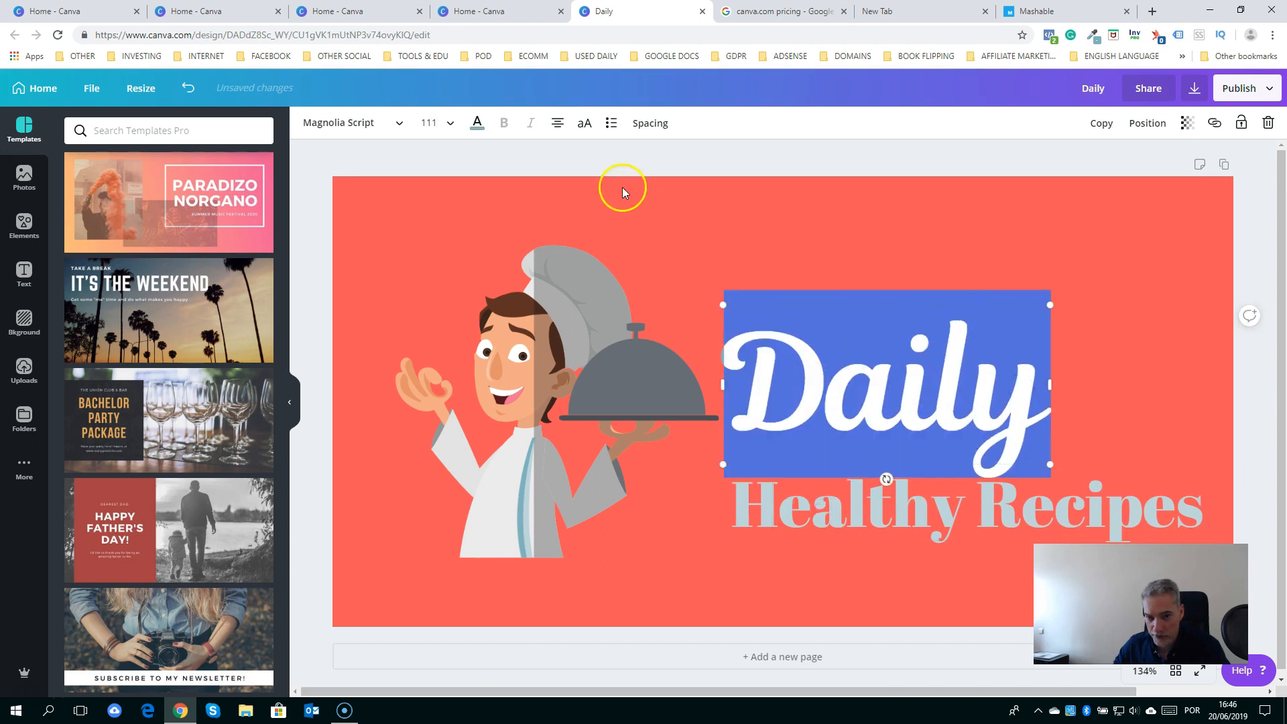
left_click(476, 125)
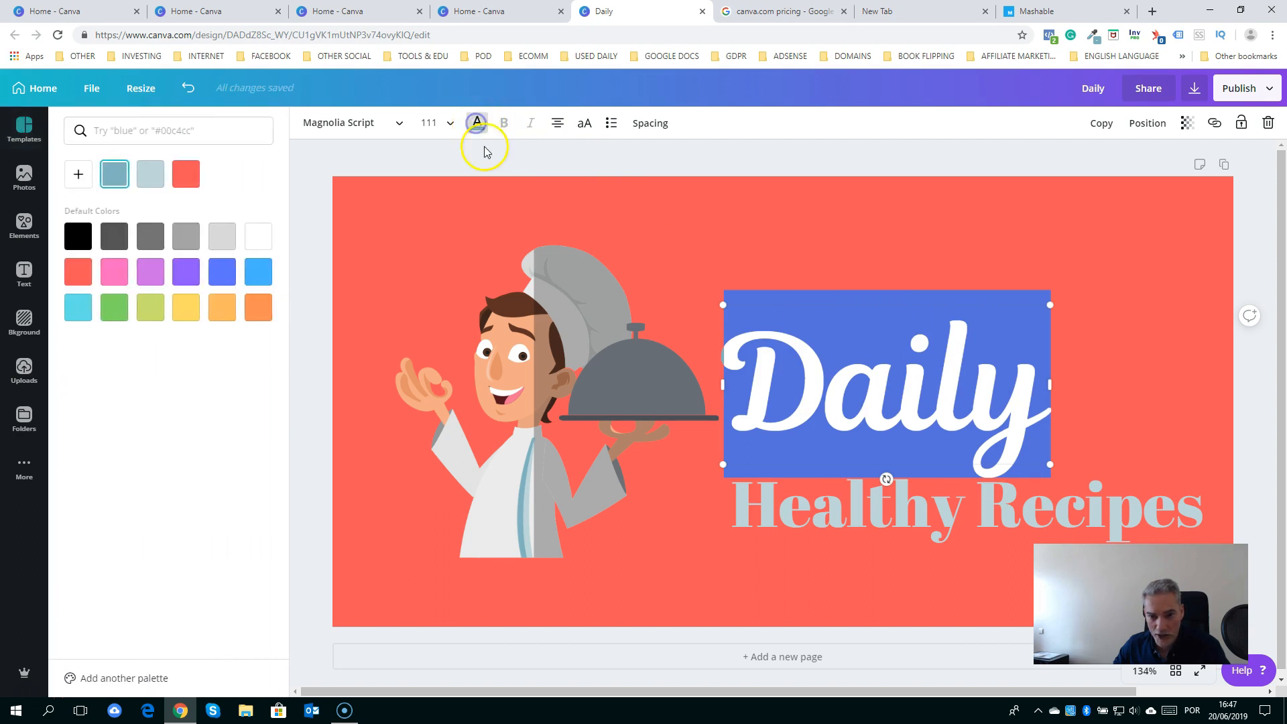
Recolor the "Healthy Recipes" text white to match the word "Daily"
left_click(814, 518)
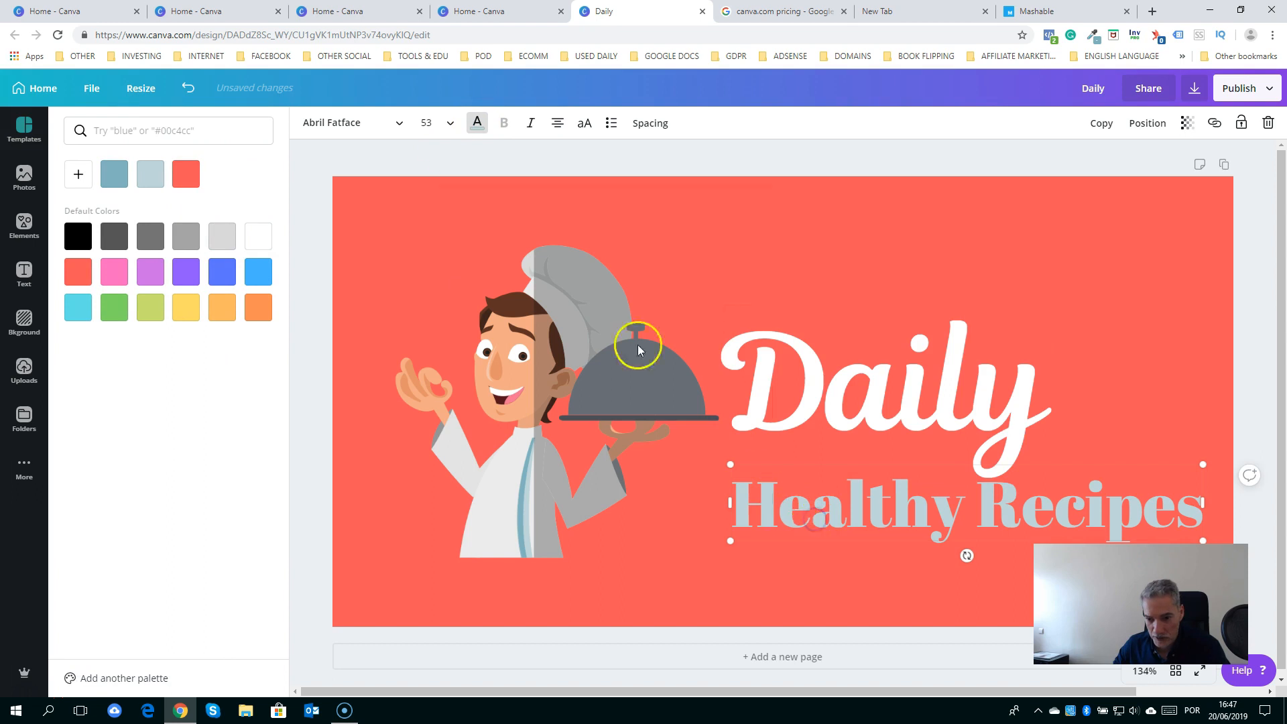
left_click(477, 124)
left_click(474, 124)
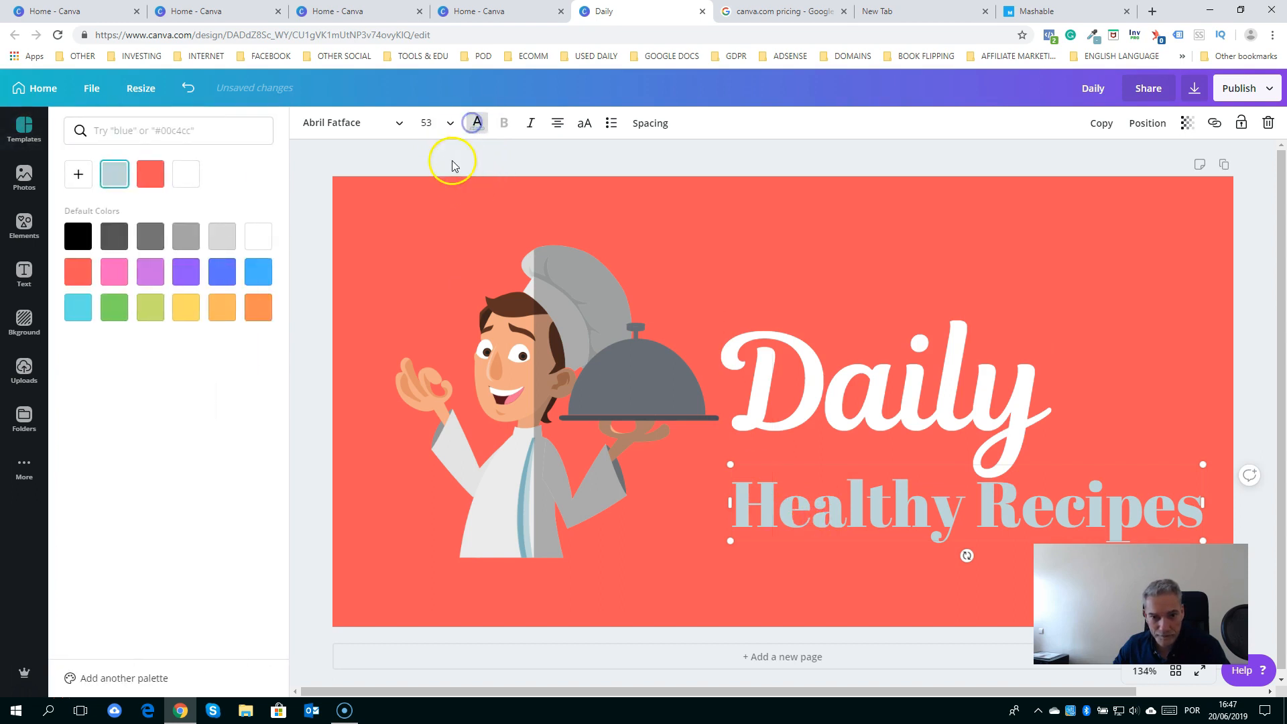
left_click(258, 236)
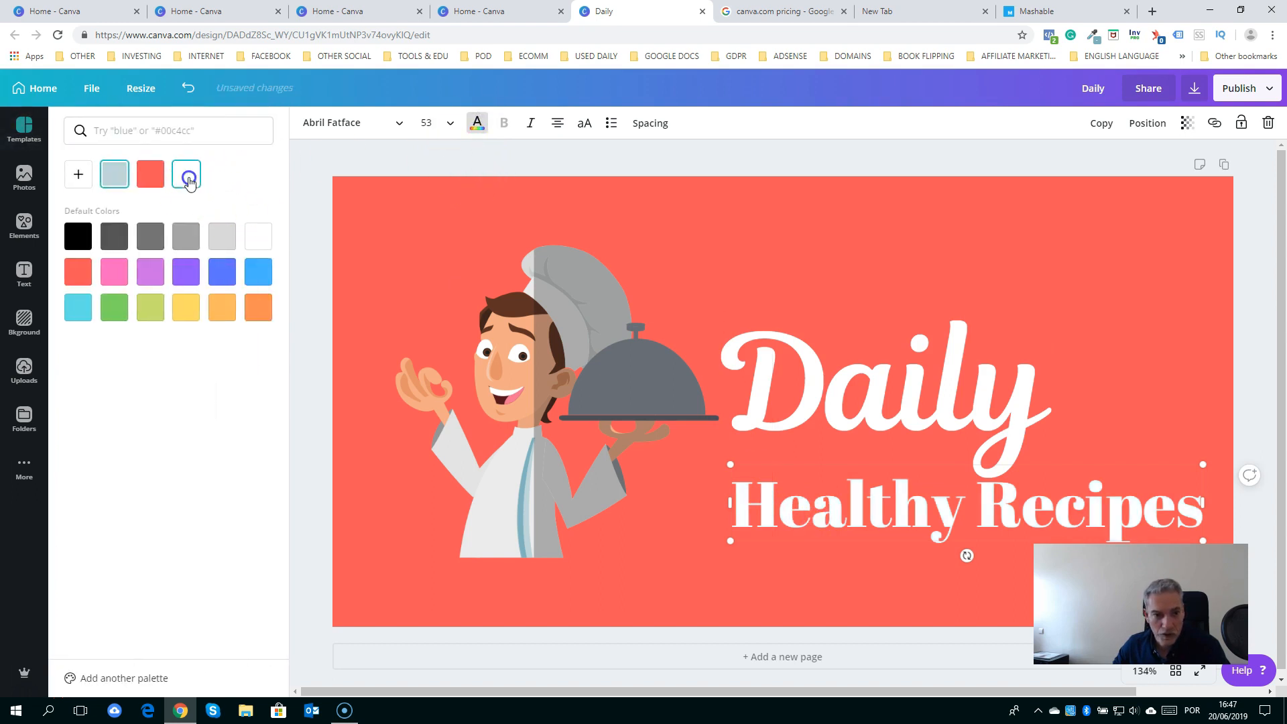
left_click(1261, 203)
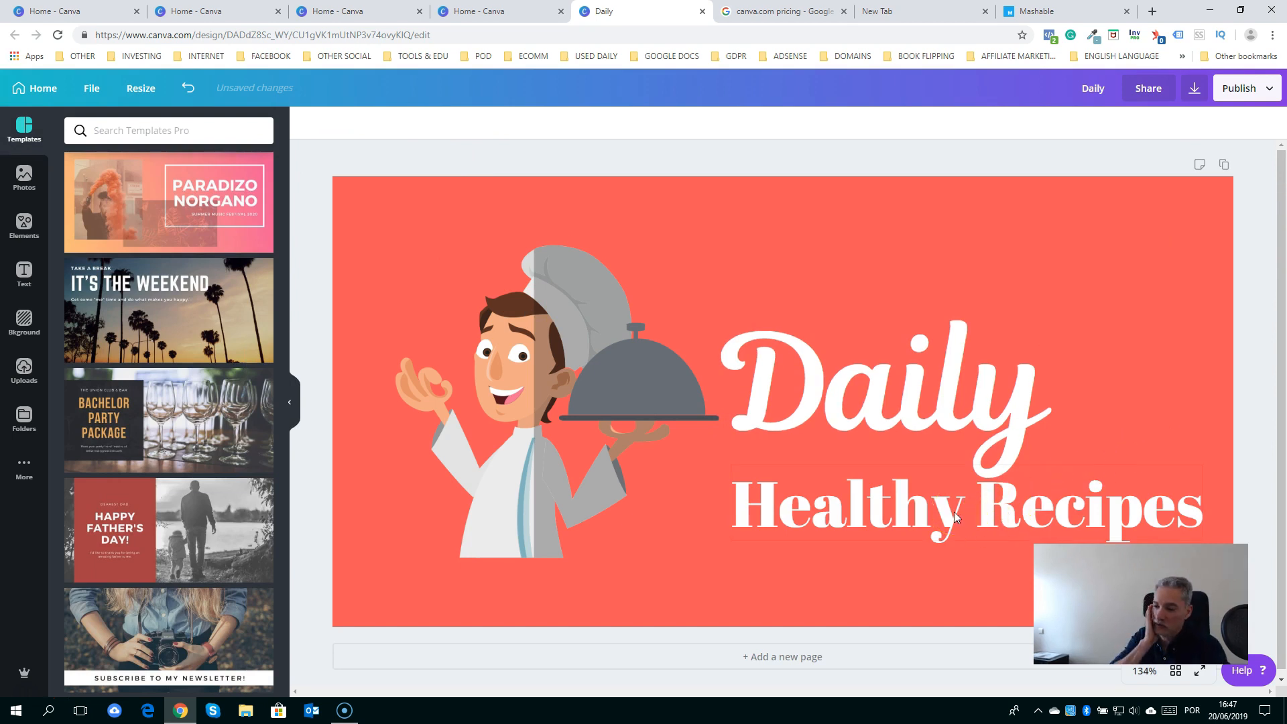
Shift the chef illustration and both text lines left so the logo sits centered on the banner
left_click(1001, 516)
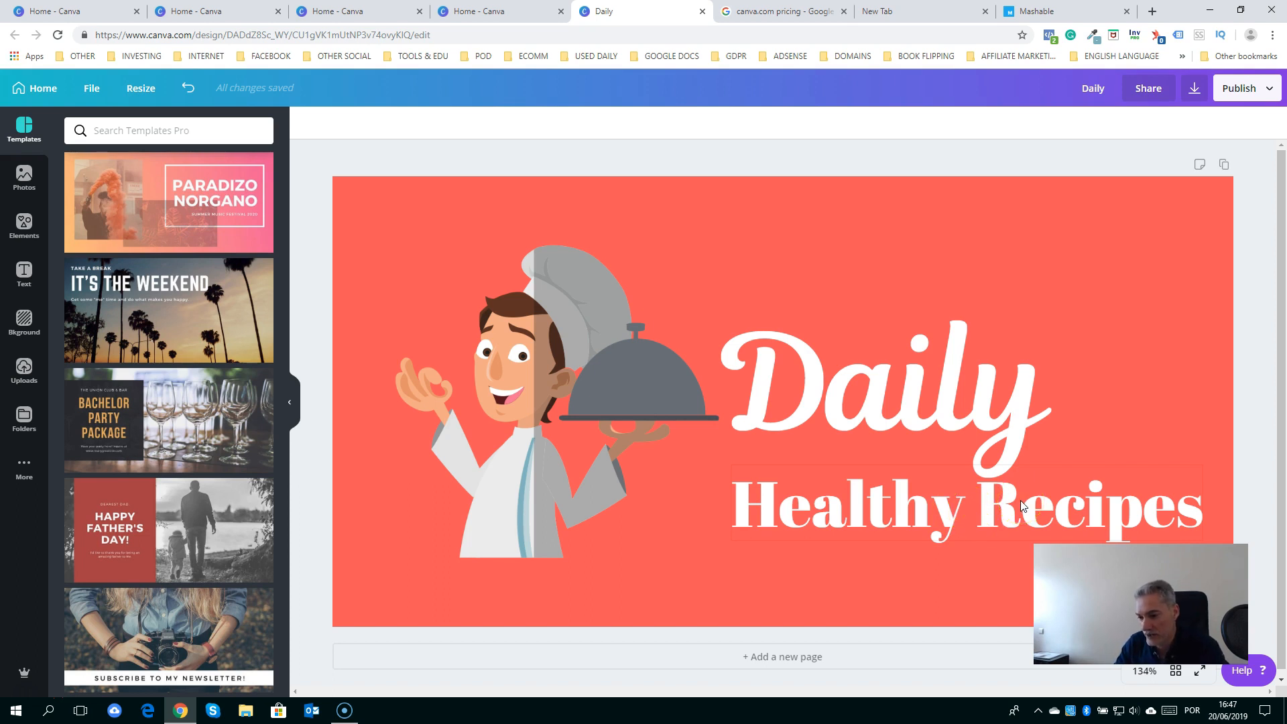
left_click(1264, 92)
left_click_drag(529, 370, 502, 371)
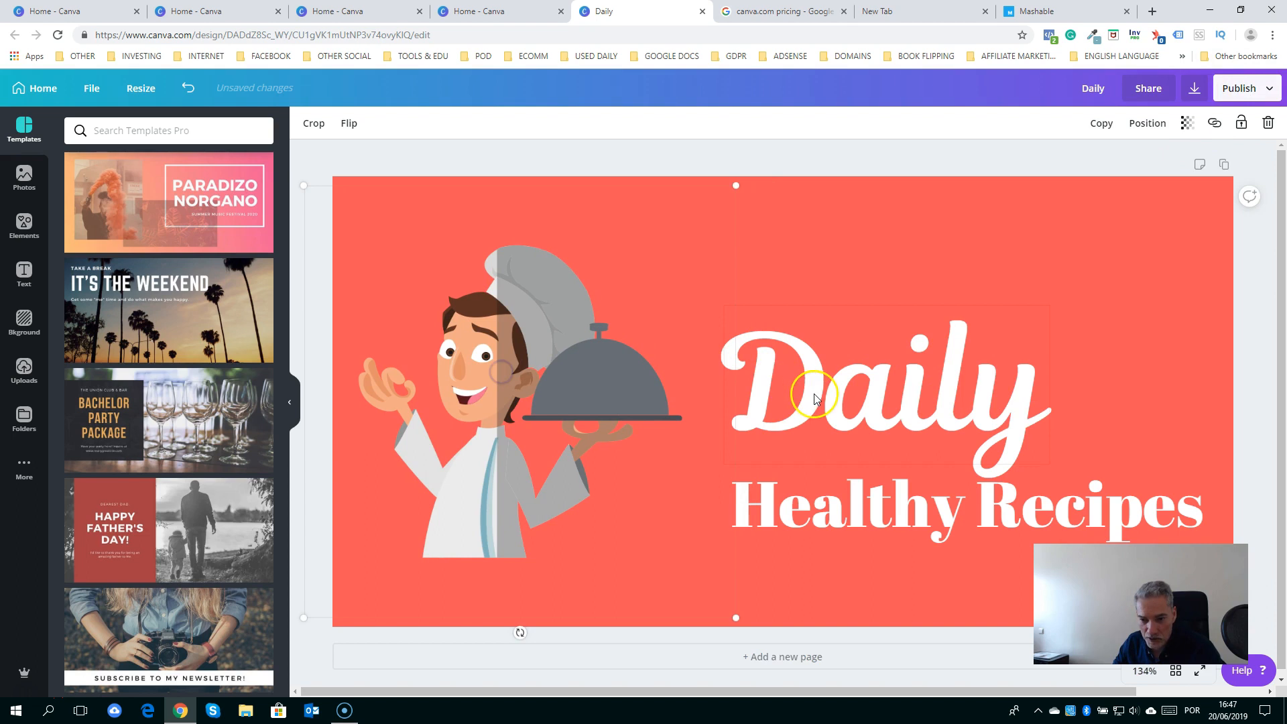
left_click_drag(813, 393, 788, 395)
left_click_drag(818, 517, 789, 519)
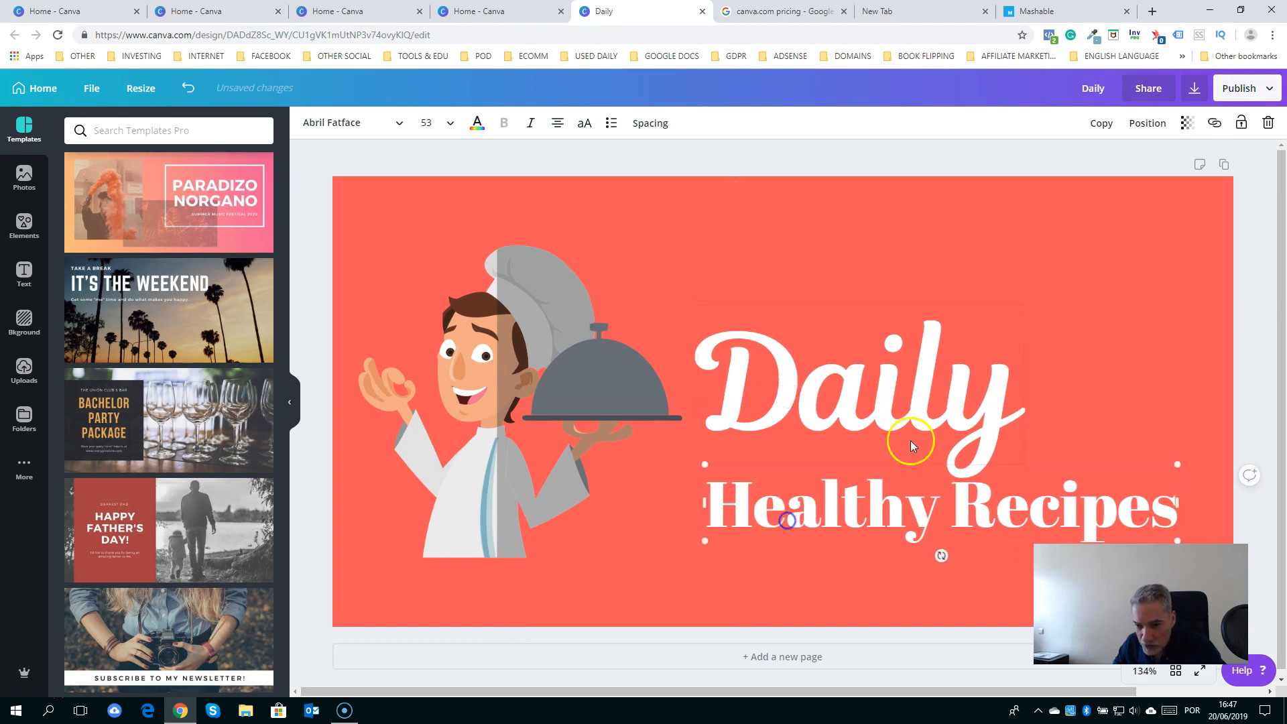
Download the banner as a PNG with a transparent background and check the downloaded image
left_click(1265, 88)
left_click(1122, 161)
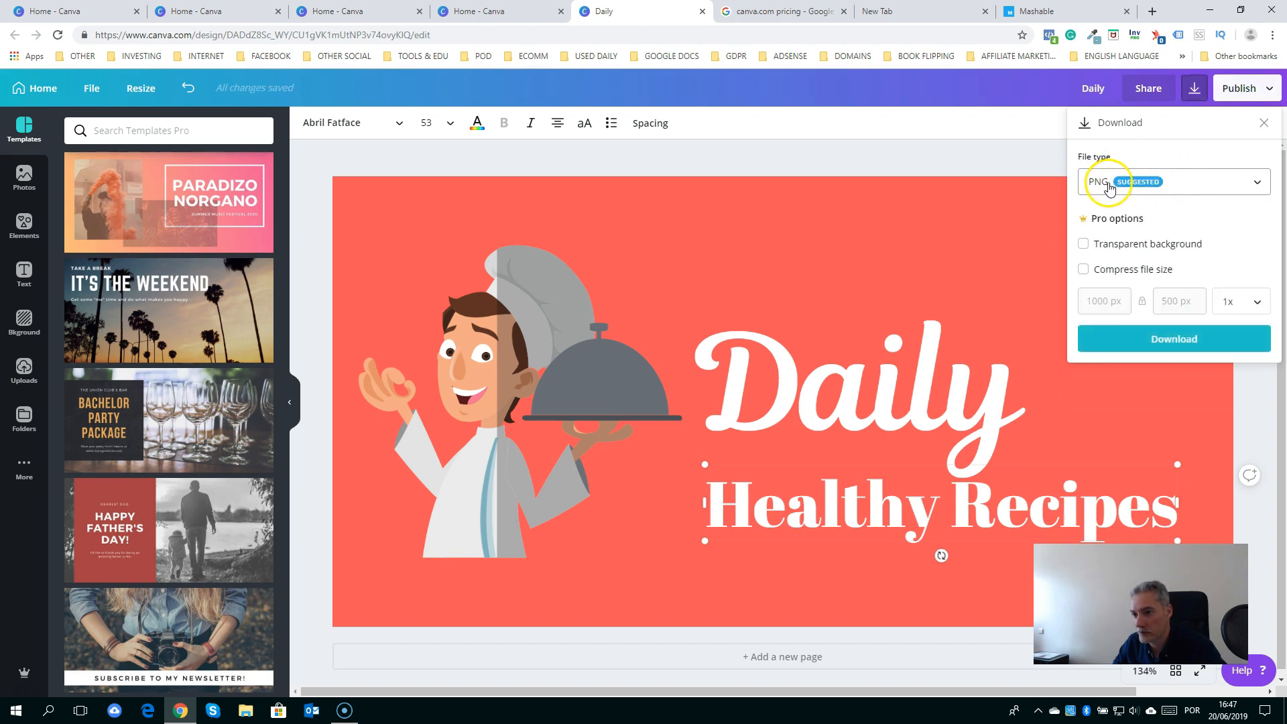
left_click(1160, 342)
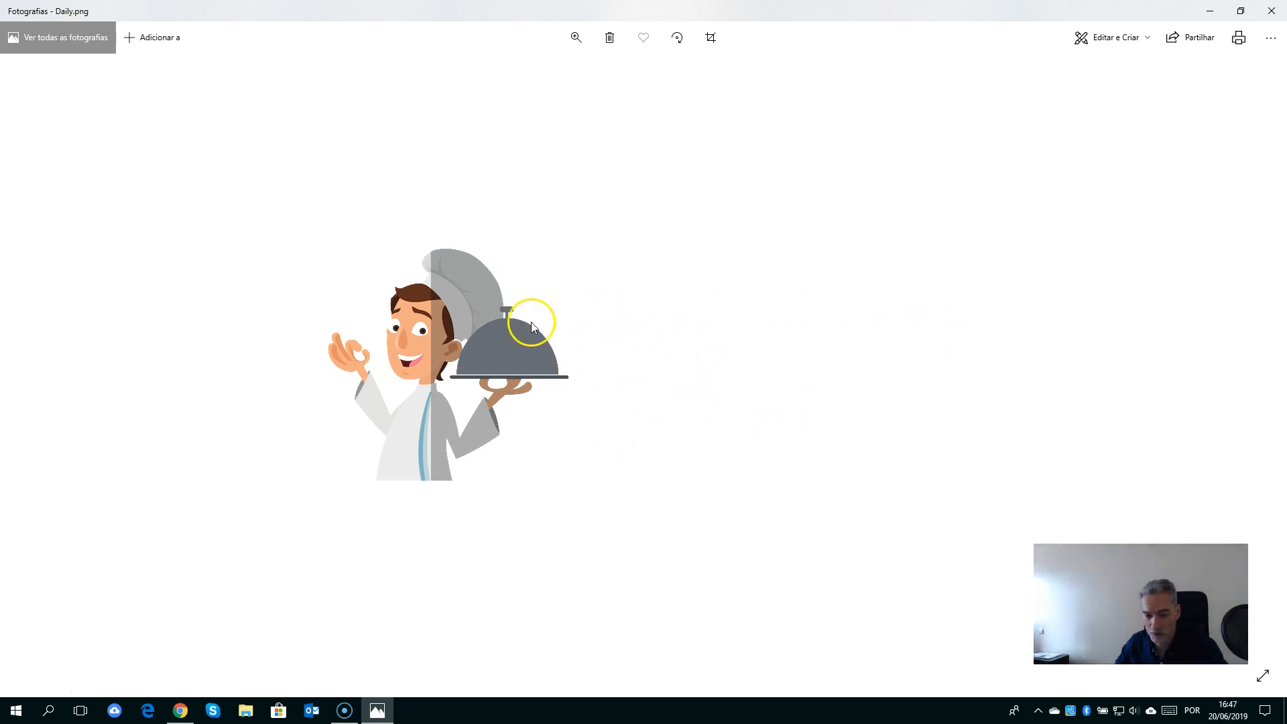
left_click(1271, 11)
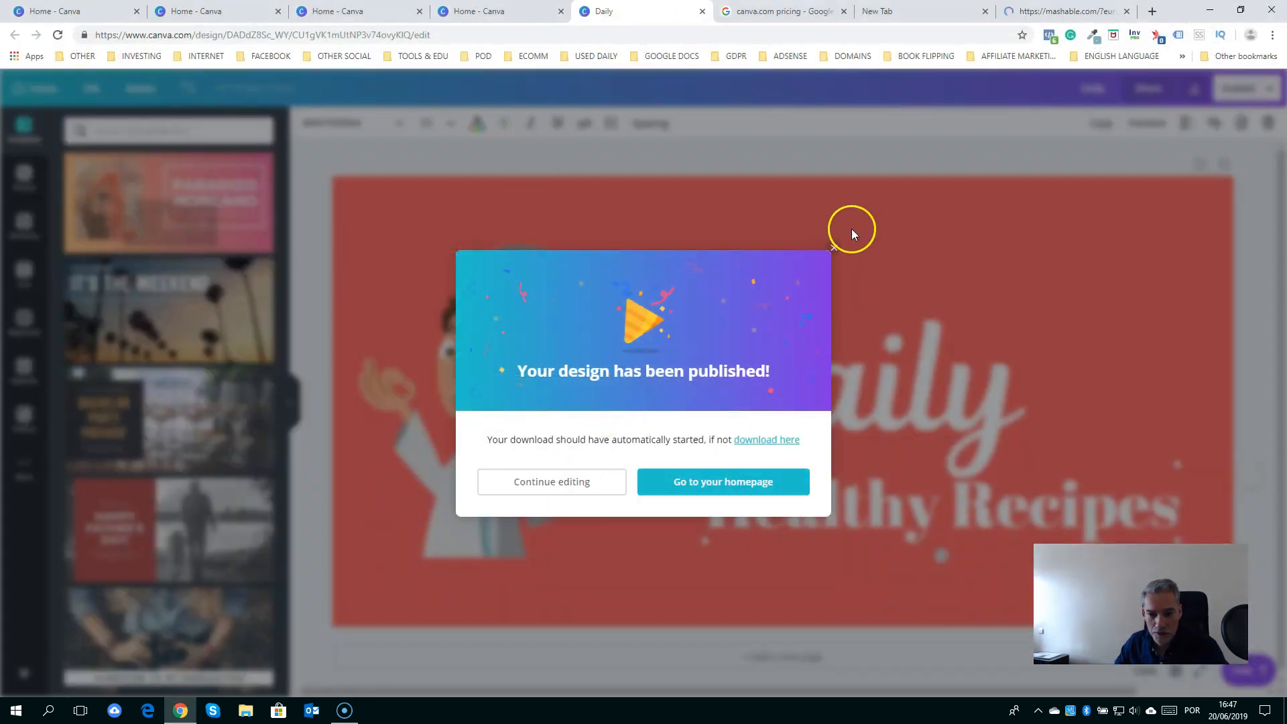
Return to the home page and open the "Daily Healthy Recipes Promo" post from the saved designs
left_click(754, 477)
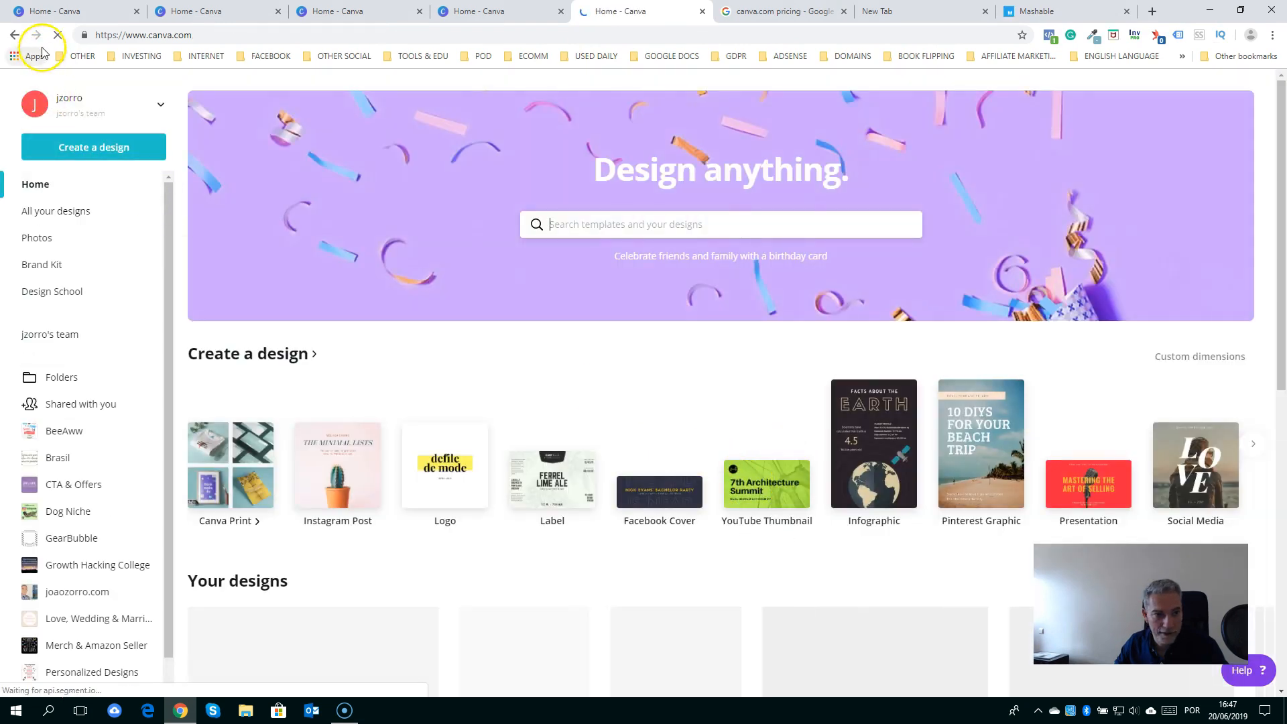
scroll(294, 295, "down", 2)
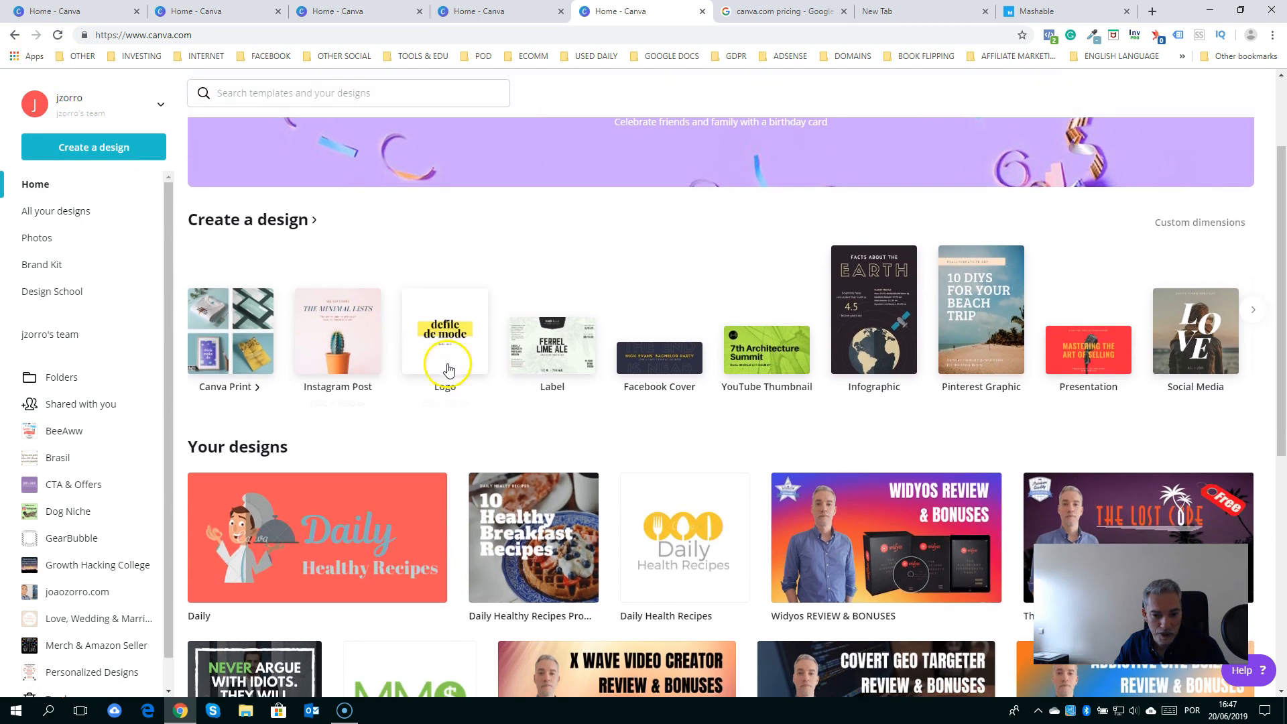
left_click(522, 530)
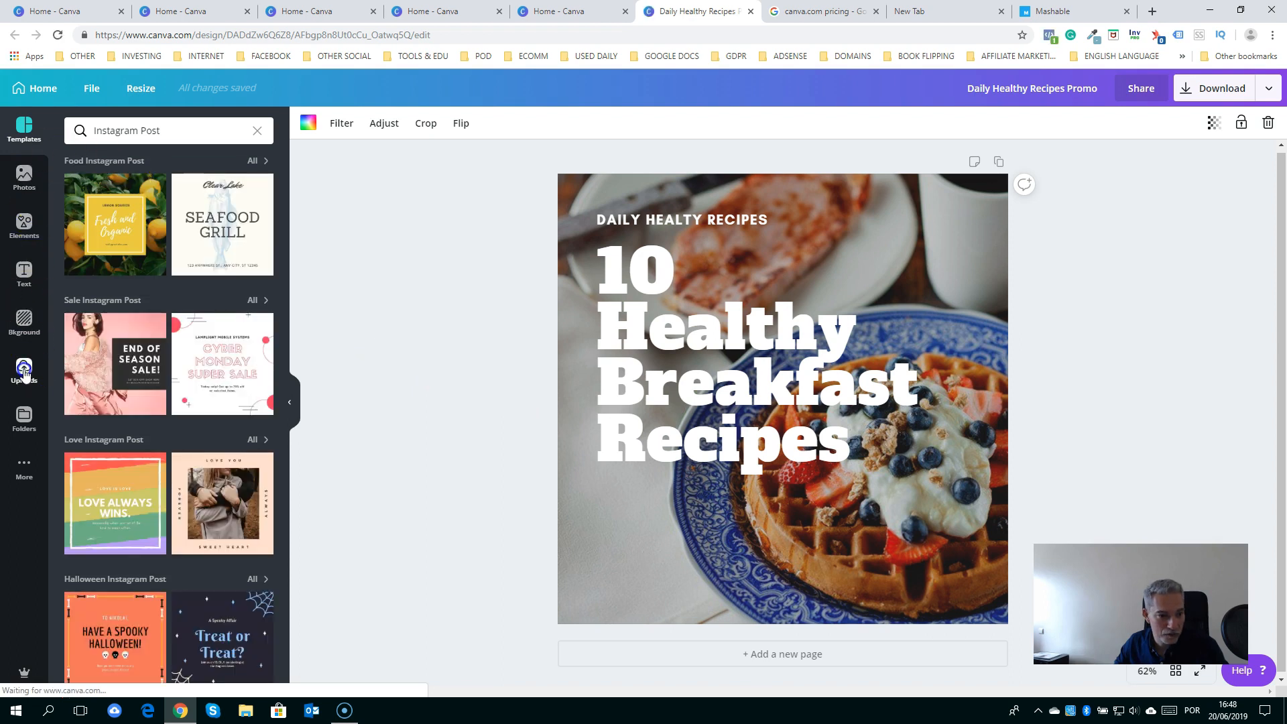
Upload the Daily.png logo from the Transferências folder to the image uploads
left_click(24, 369)
left_click(170, 129)
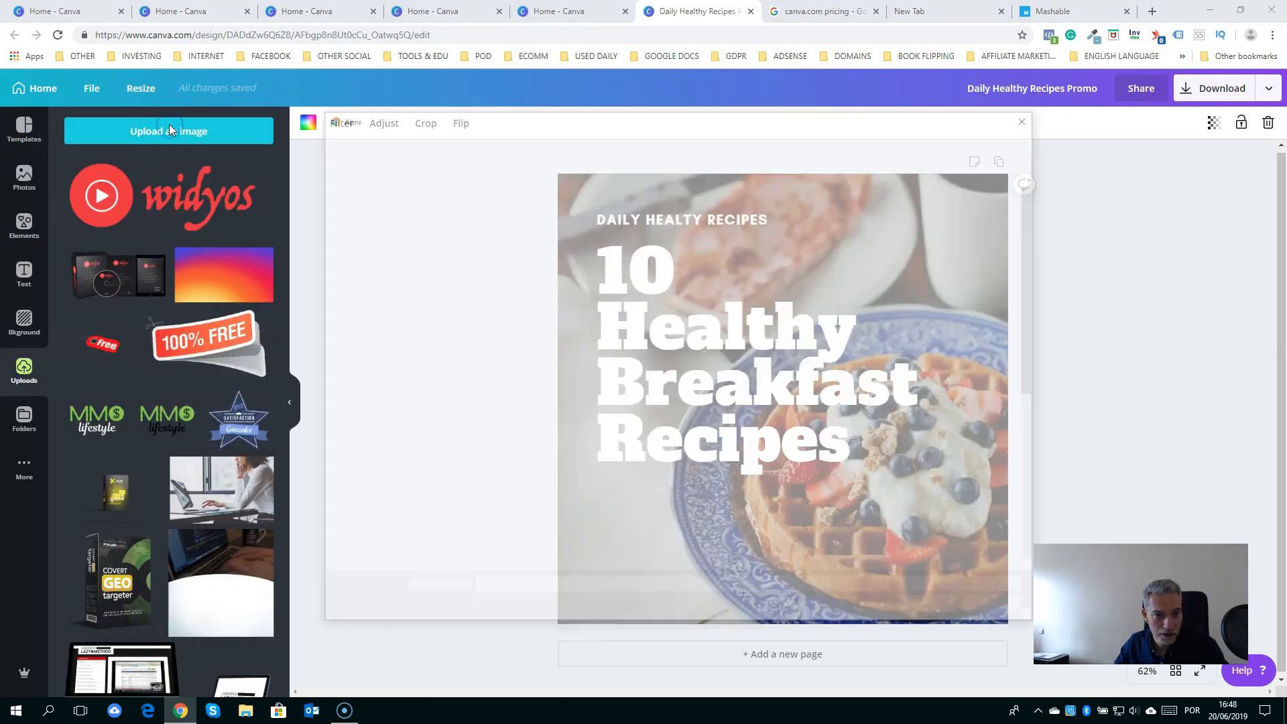
left_click(375, 221)
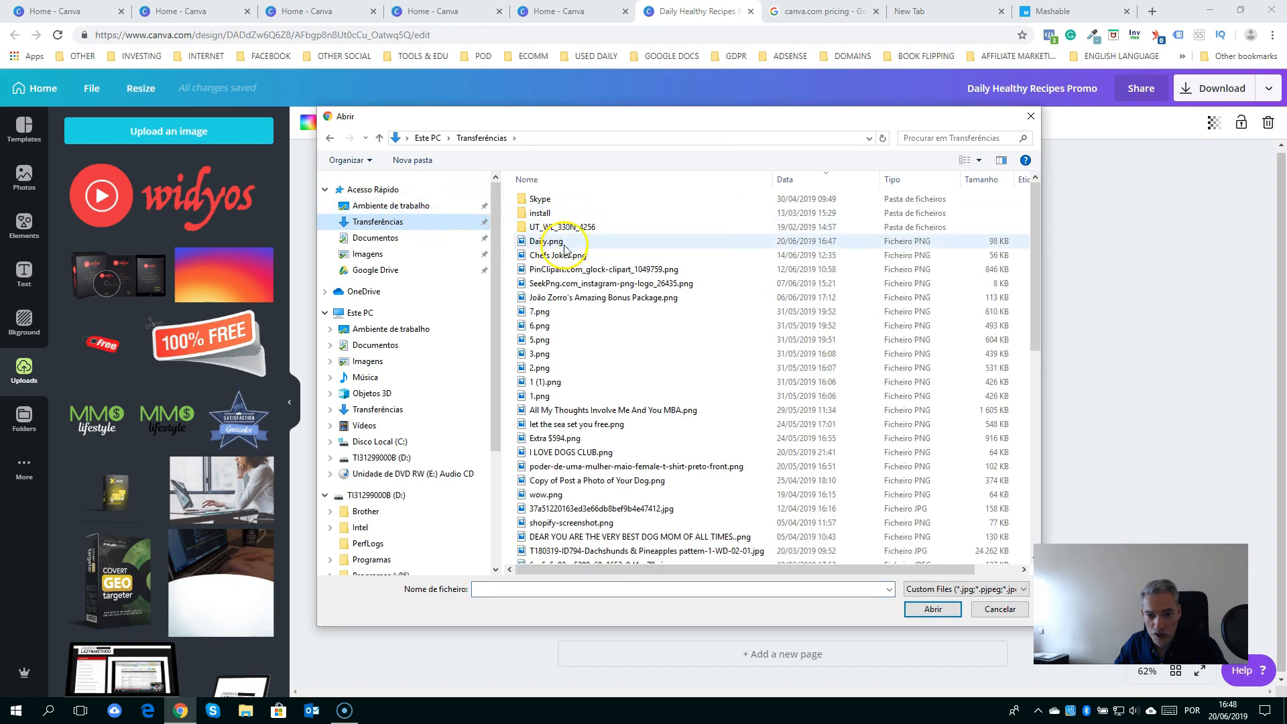
left_click(547, 242)
double_click(547, 243)
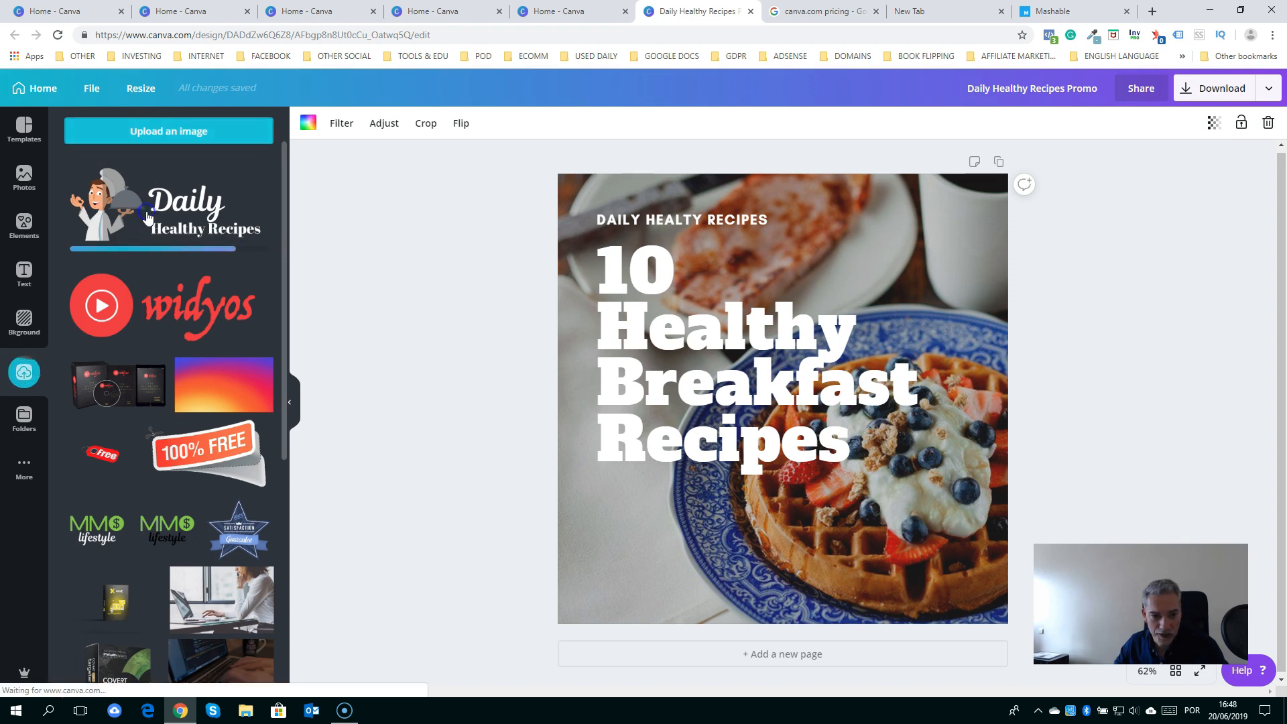
Add the uploaded chef logo to the post, shrink it and place it in the post's lower-left corner
left_click(147, 218)
left_click_drag(738, 385, 677, 542)
left_click_drag(903, 488, 738, 530)
left_click_drag(665, 588, 659, 577)
left_click(1099, 455)
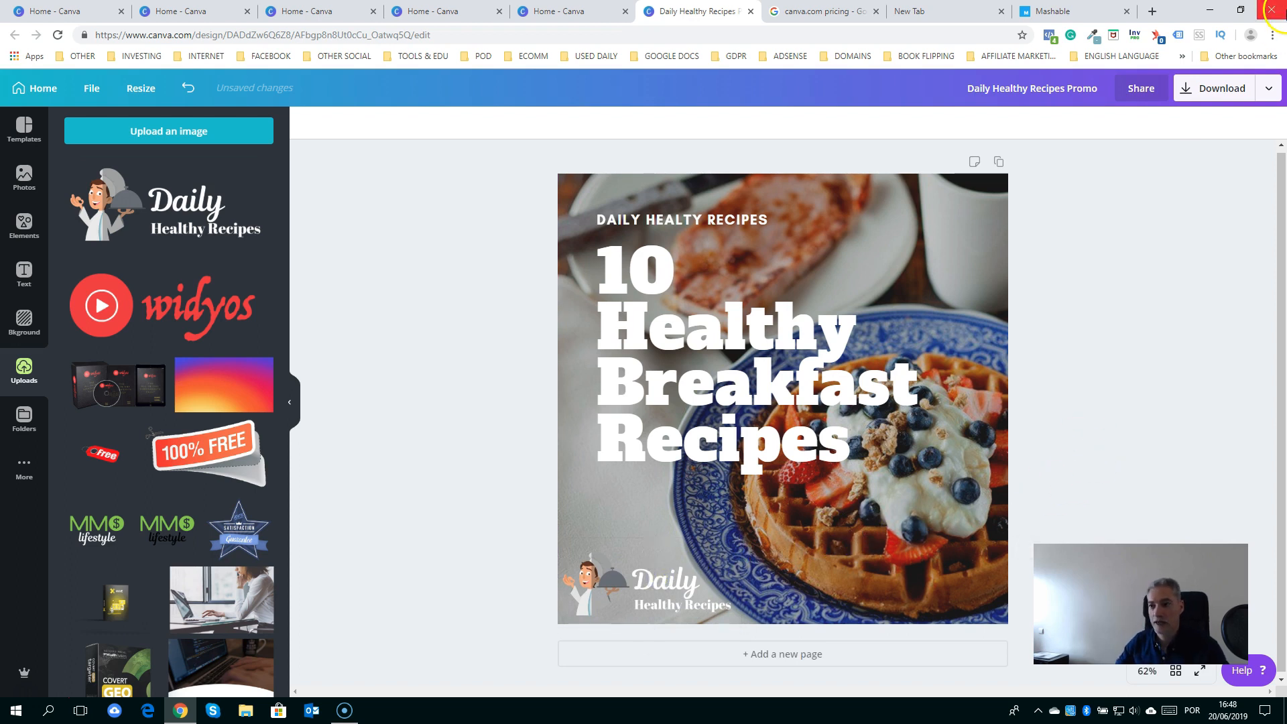
Download the finished Instagram post as a PNG without transparency or compression
left_click(1268, 87)
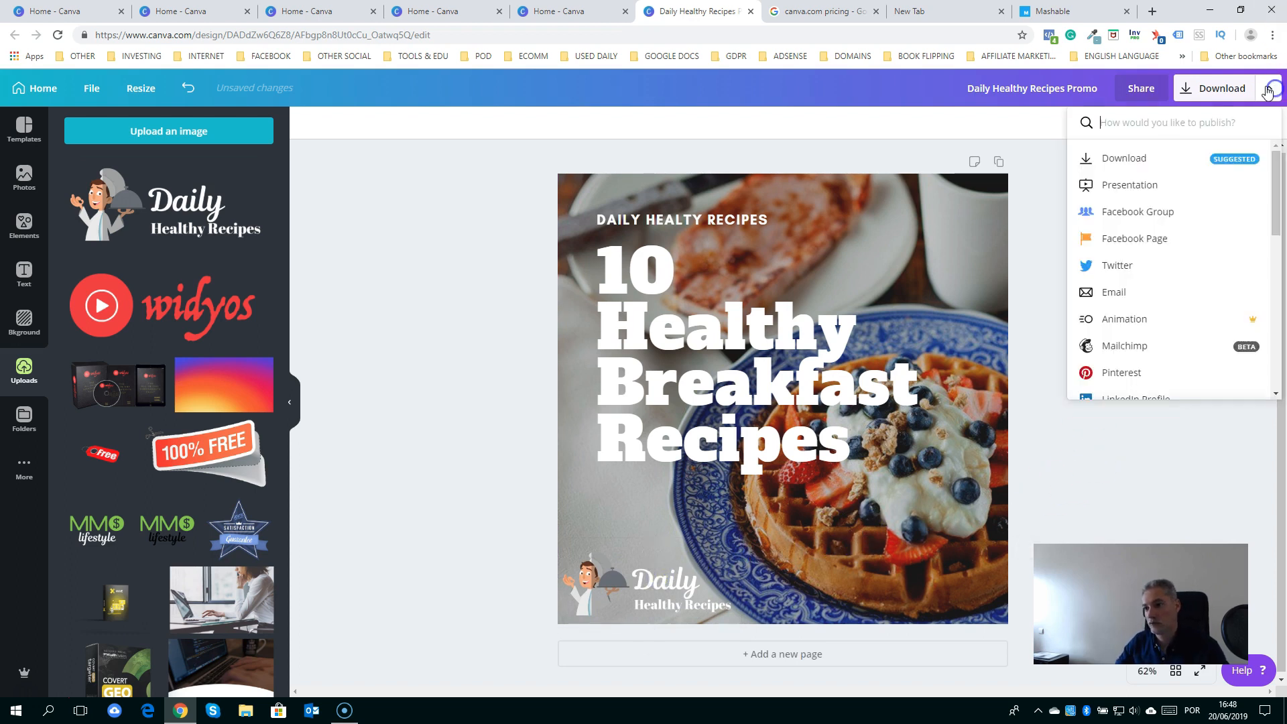
left_click(1147, 161)
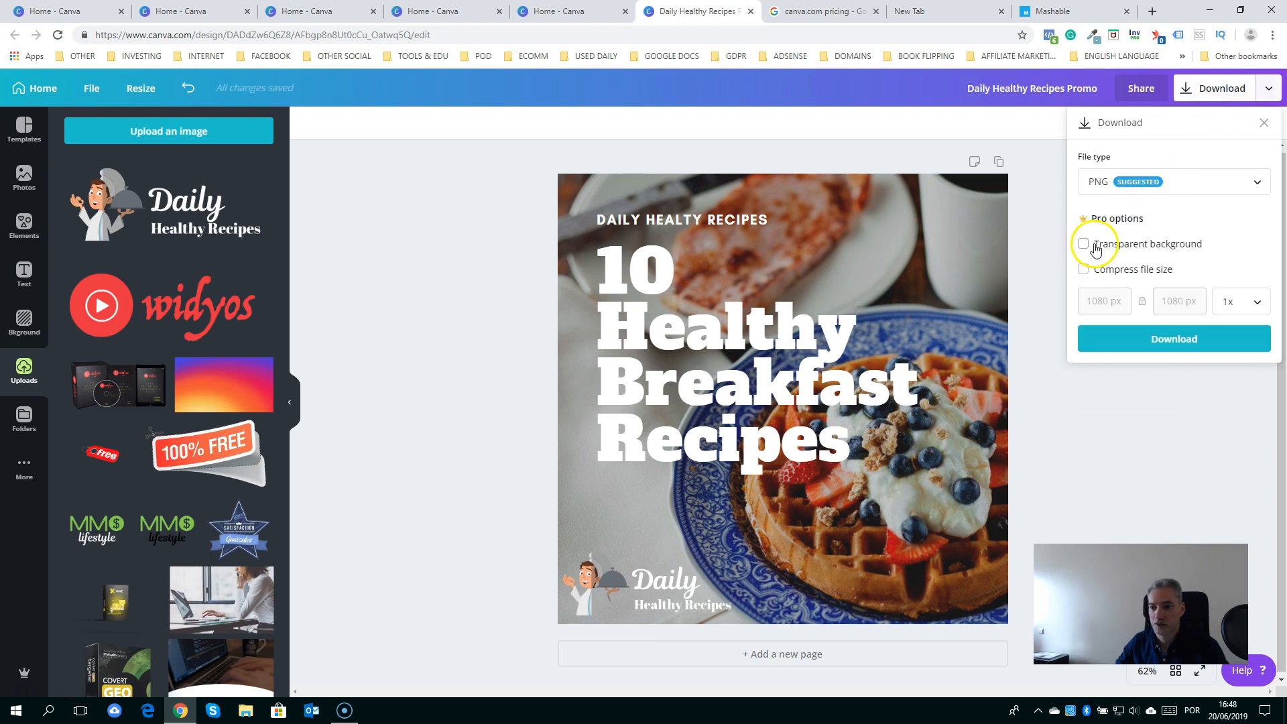
left_click(1164, 340)
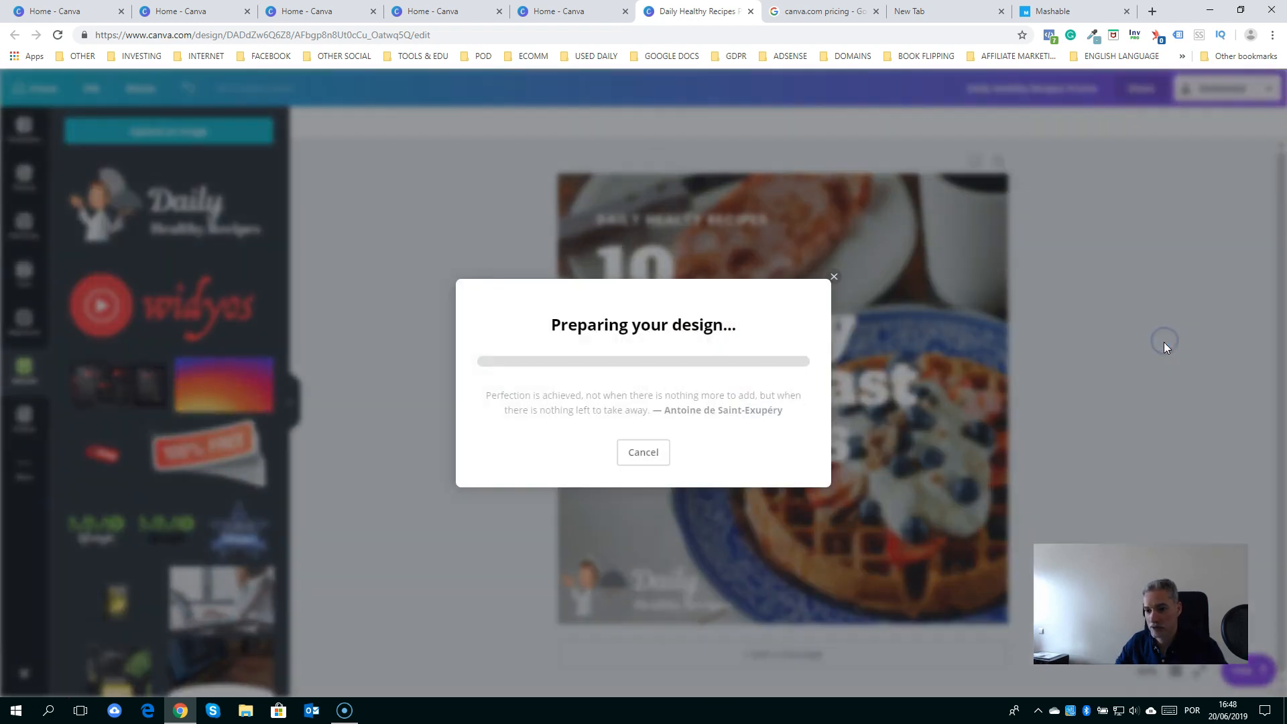
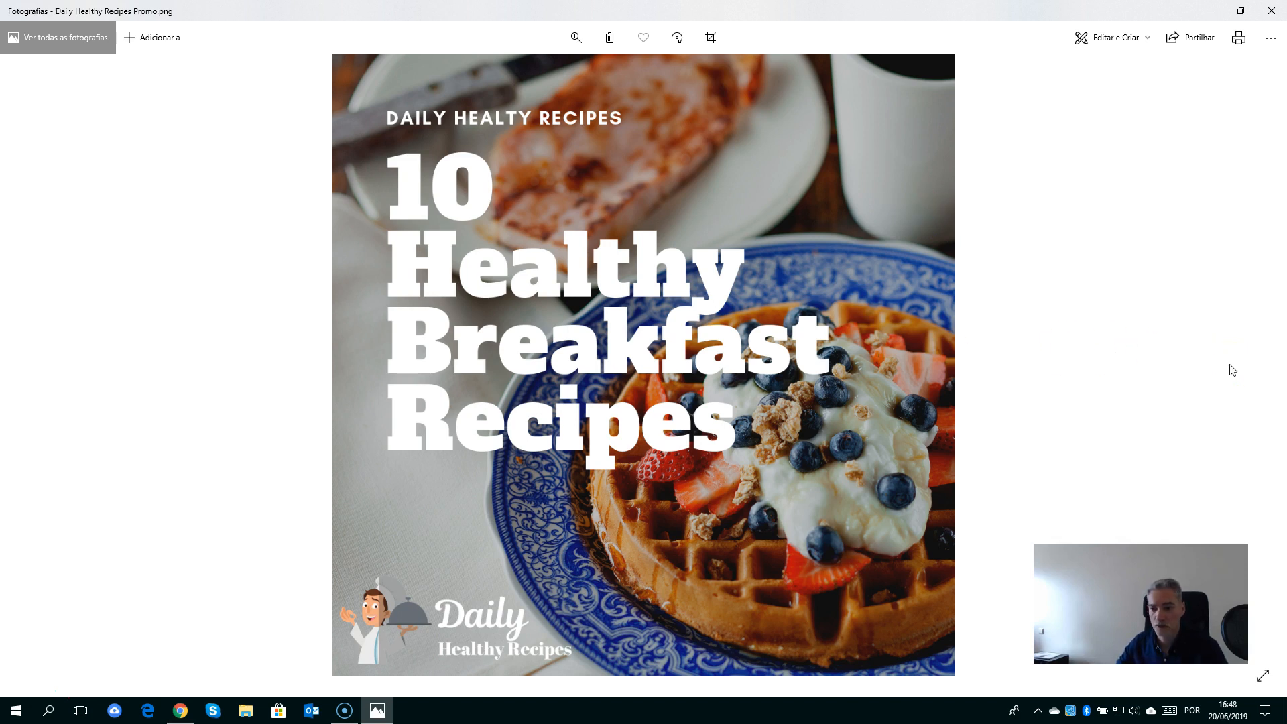
Close the downloaded image's preview and the publish dialog, and remove the chef logo from the post
left_click(1276, 14)
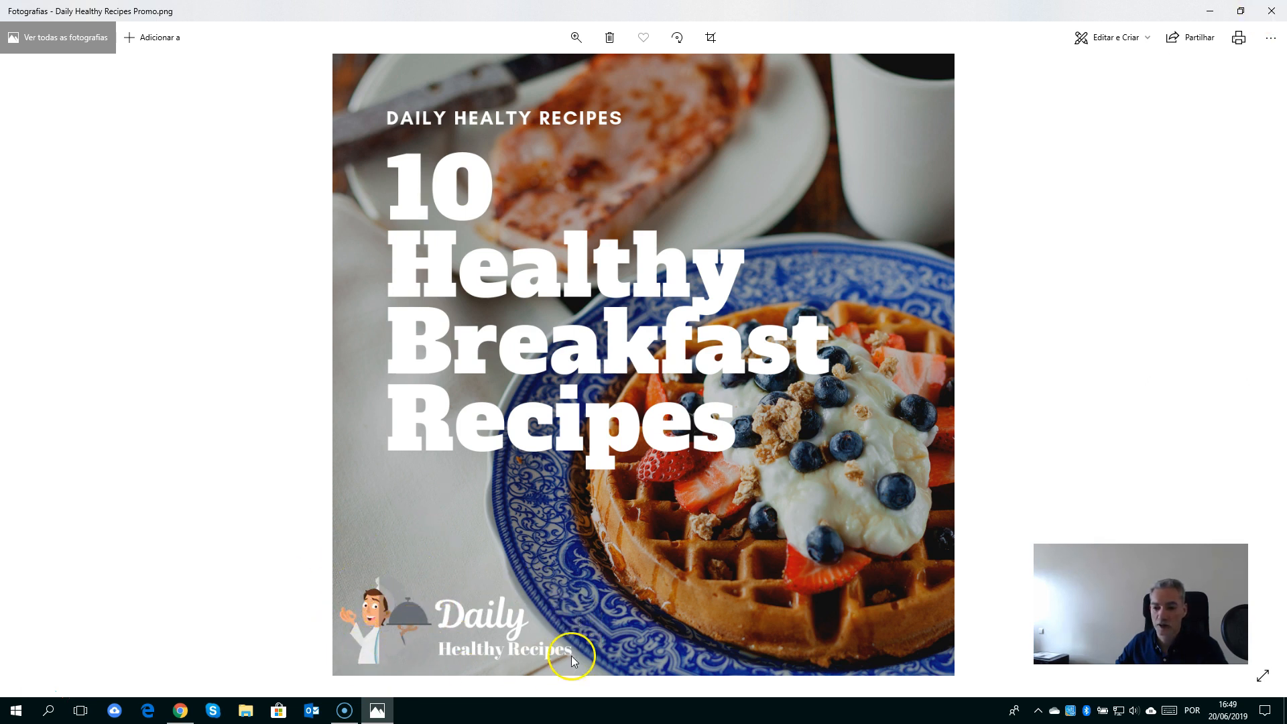
left_click(1271, 11)
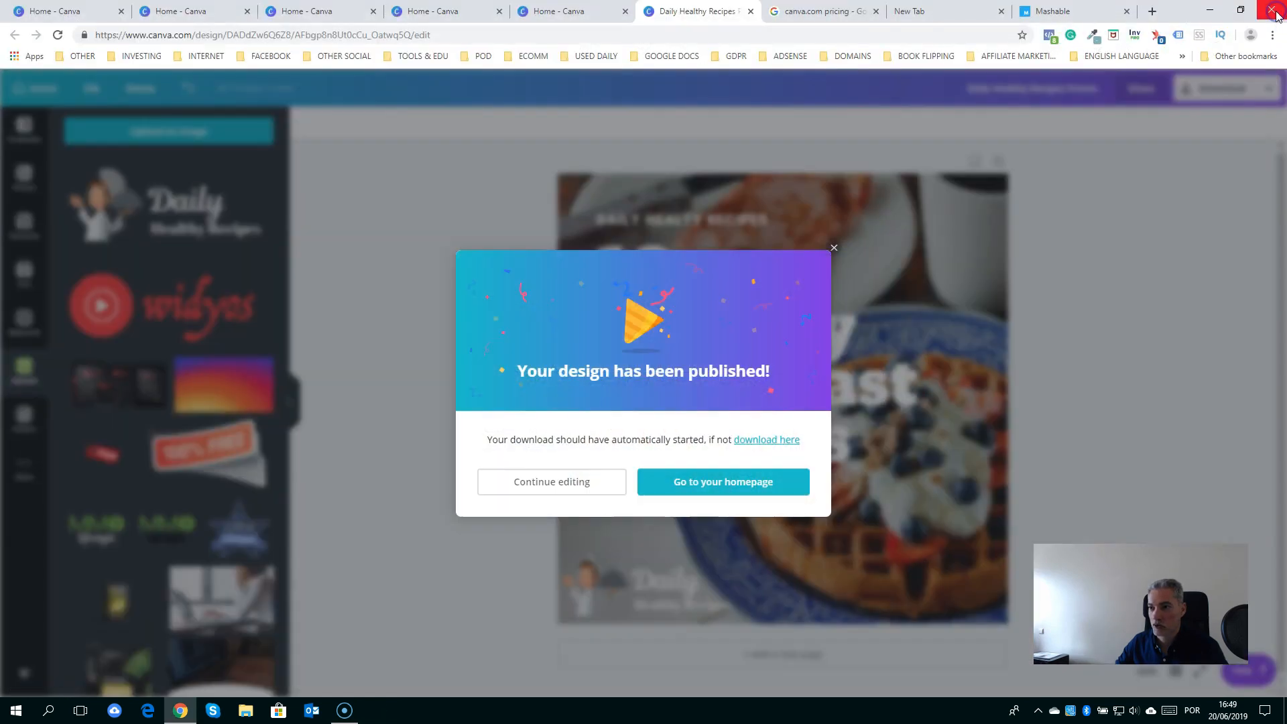
left_click(833, 248)
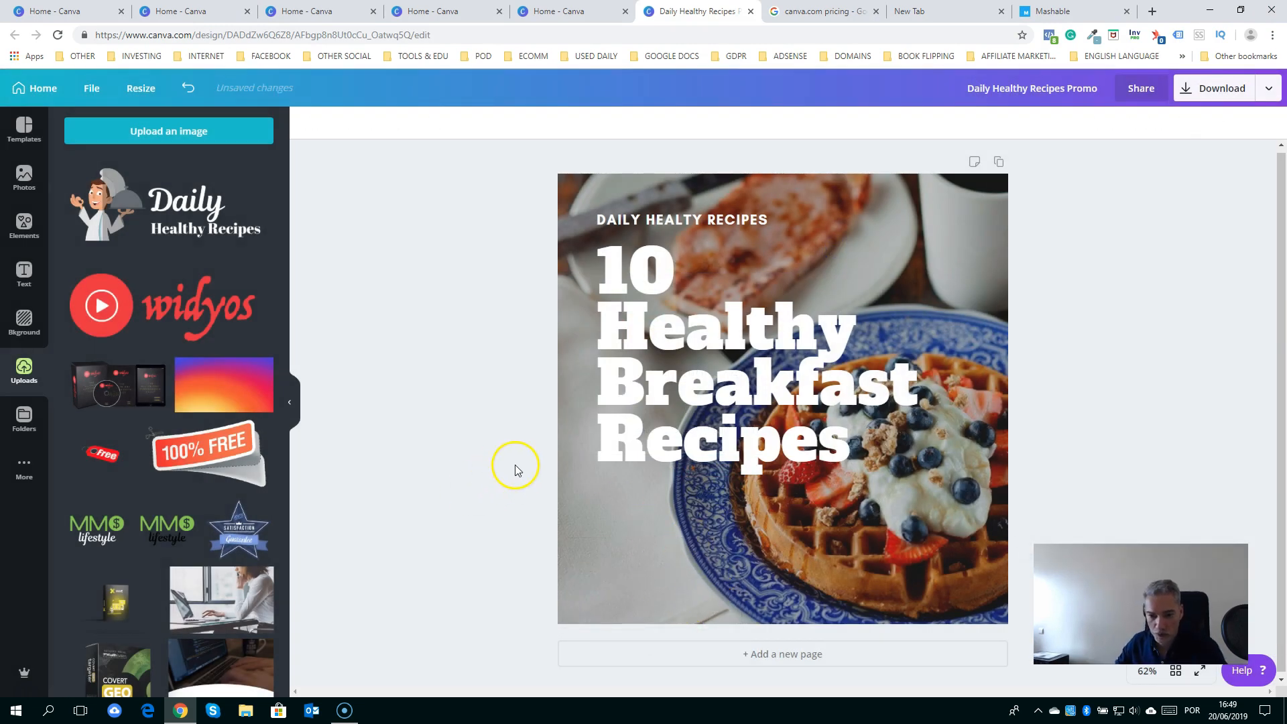
Search the elements for "rectangle" and add the plain solid square to the post
left_click(23, 226)
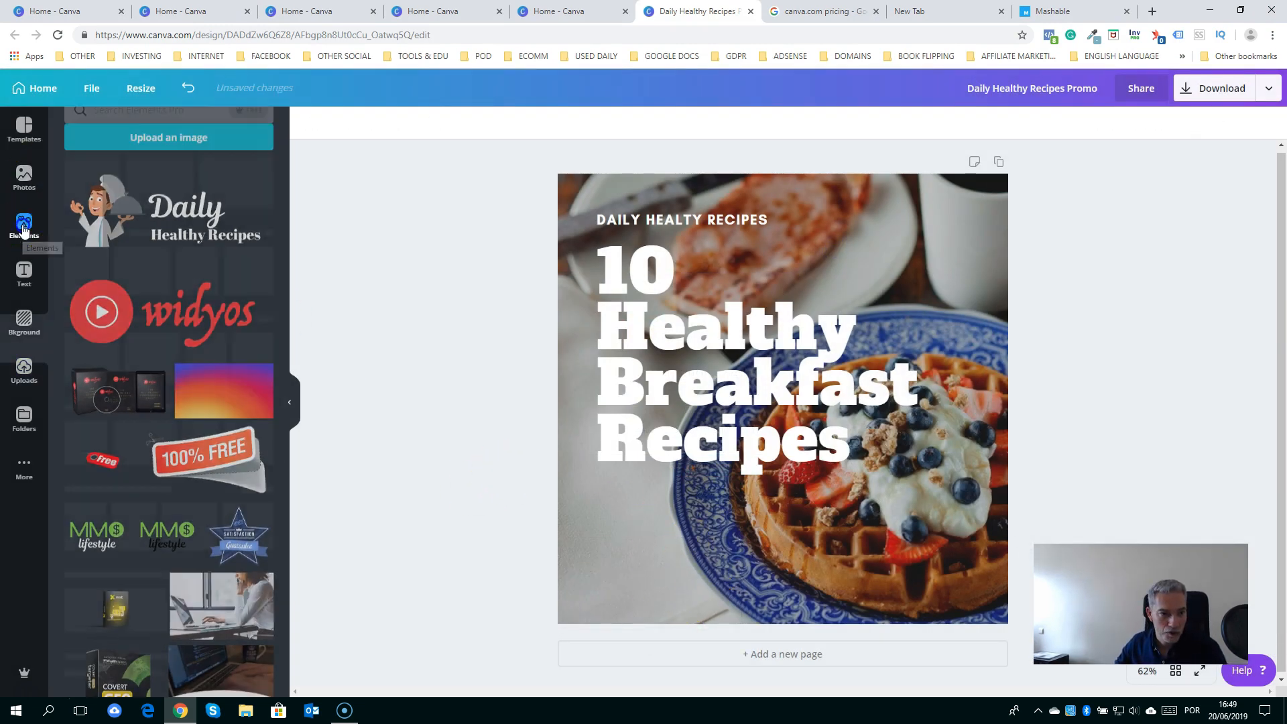
left_click(123, 135)
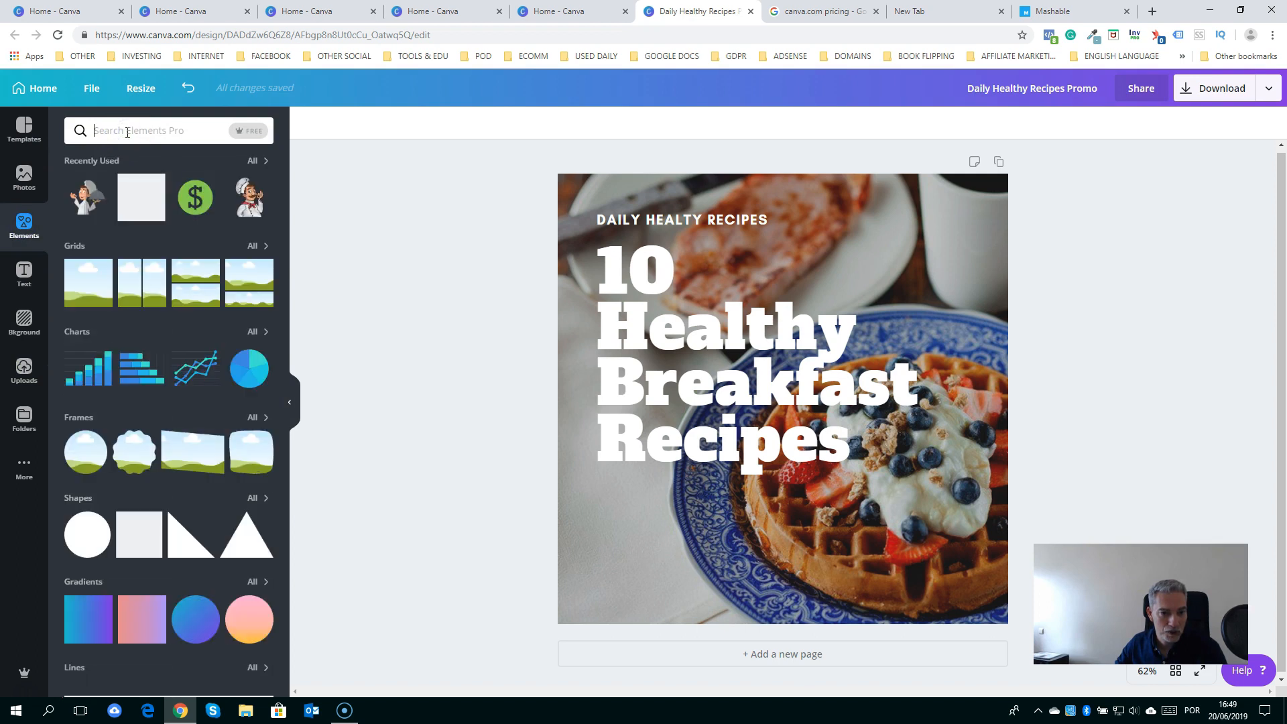
type("rec")
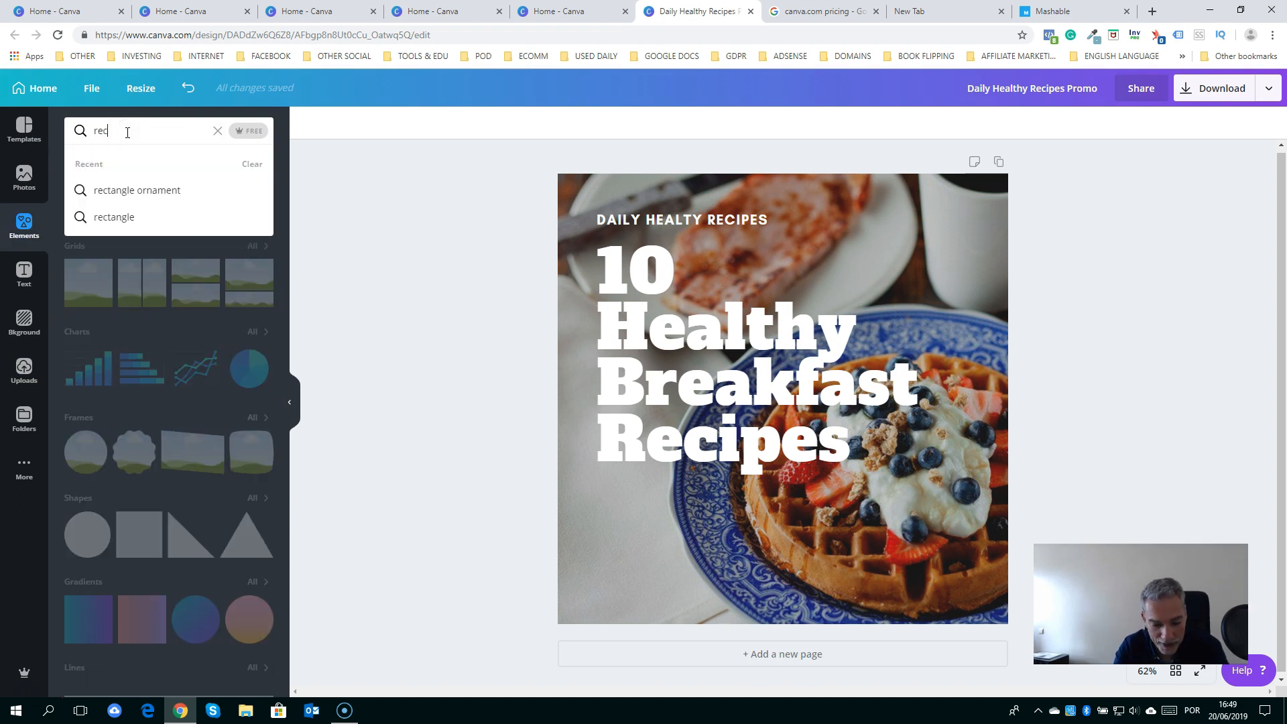
type("ta")
left_click(110, 217)
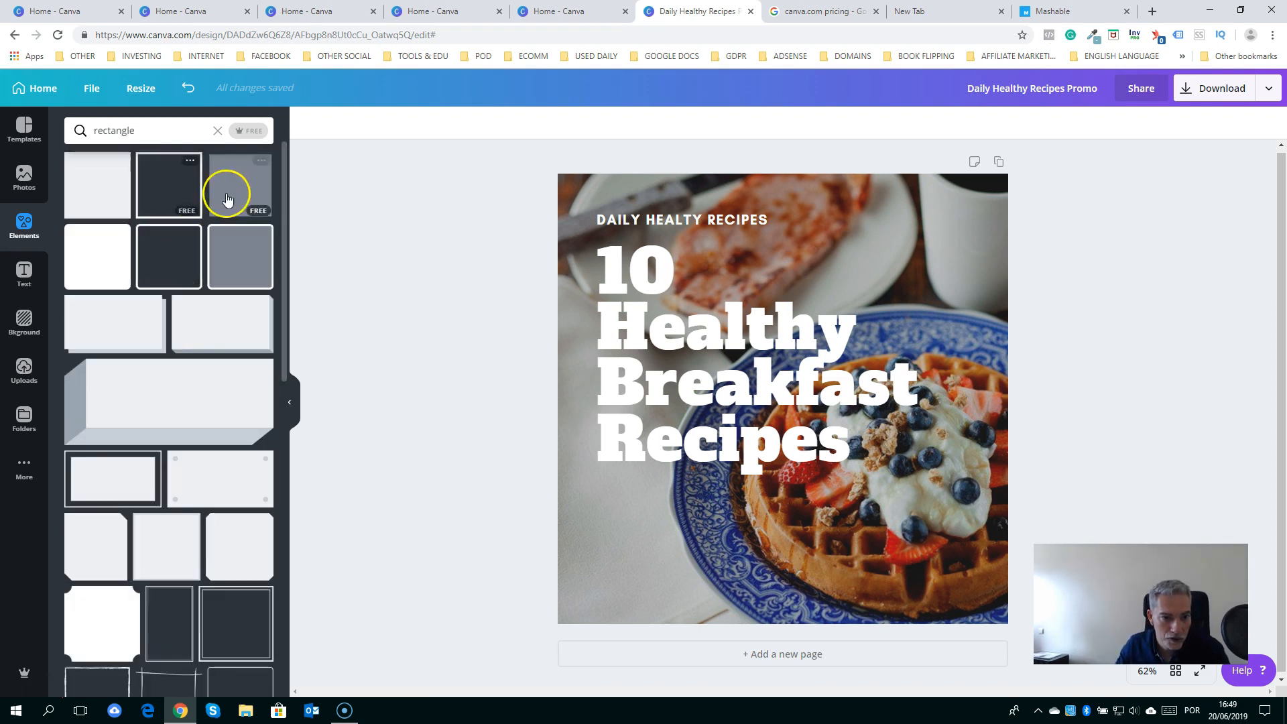
left_click(113, 204)
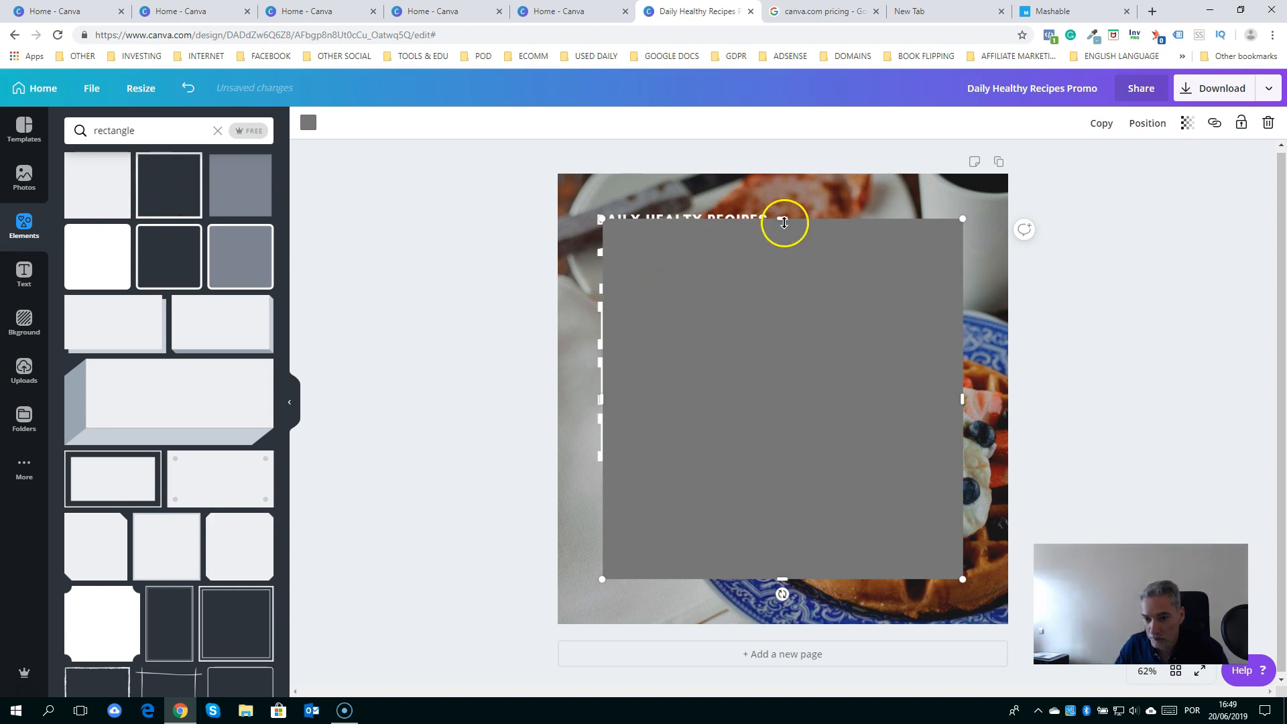
Reshape the gray square into a low band spanning the full width along the post's bottom edge
left_click_drag(787, 246, 783, 520)
left_click_drag(748, 539, 693, 583)
left_click(704, 562)
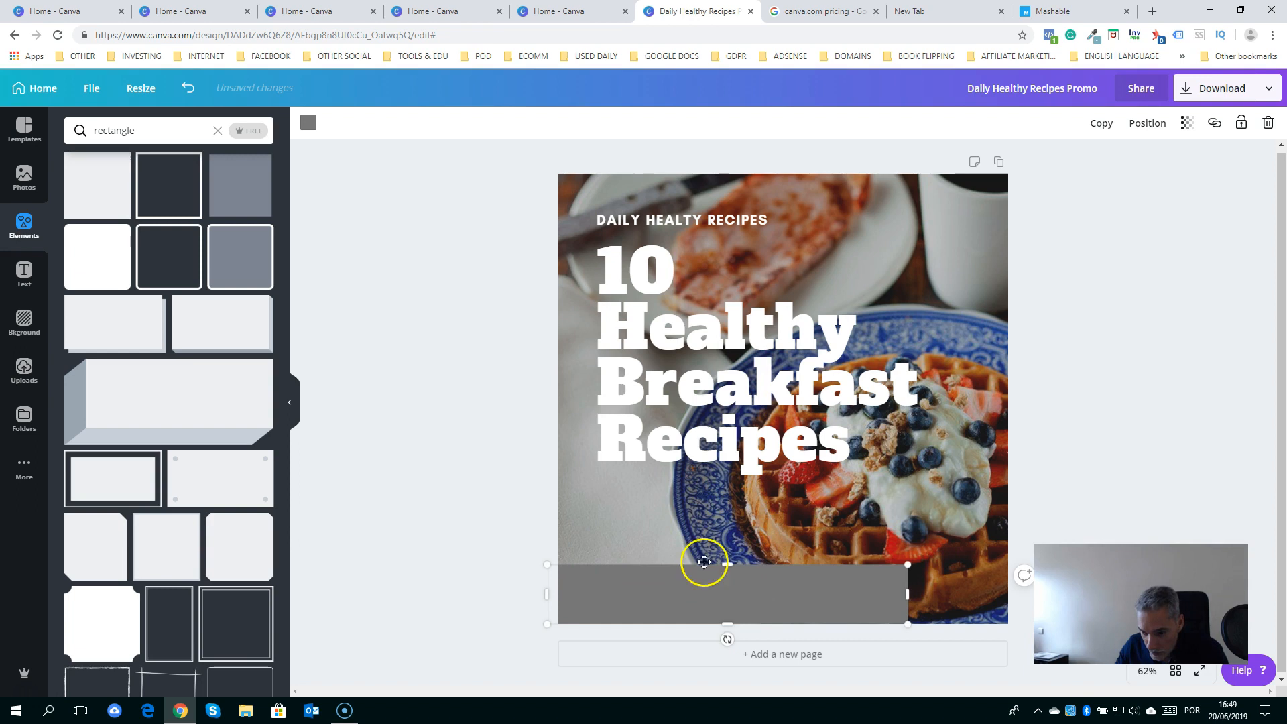
left_click_drag(908, 594, 1008, 602)
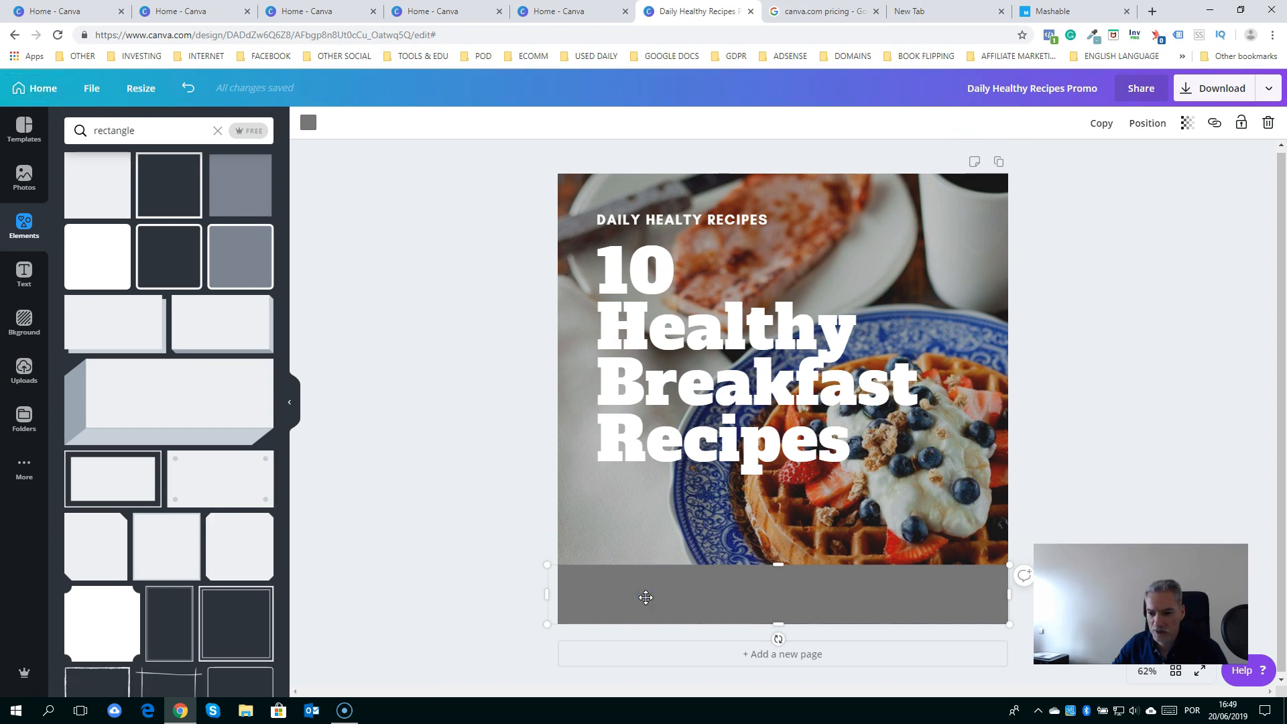
Recolor the bottom band with the default coral red
left_click(313, 127)
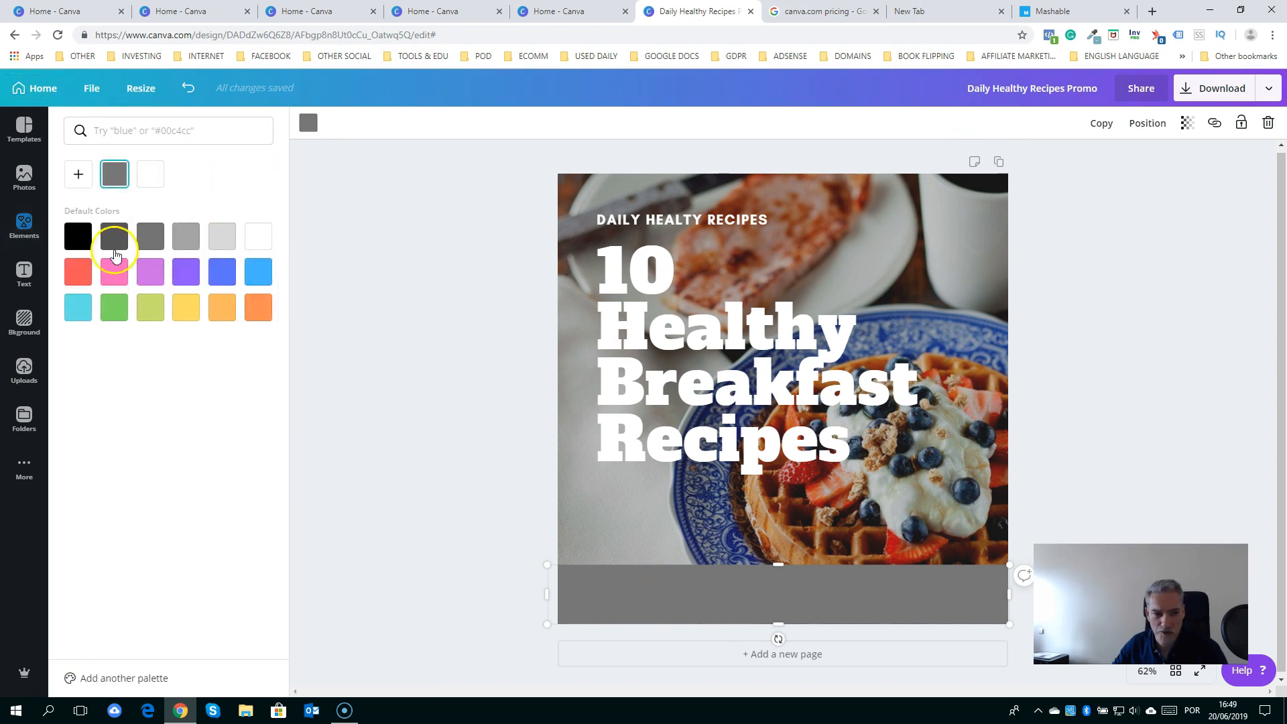
left_click(77, 275)
left_click(327, 500)
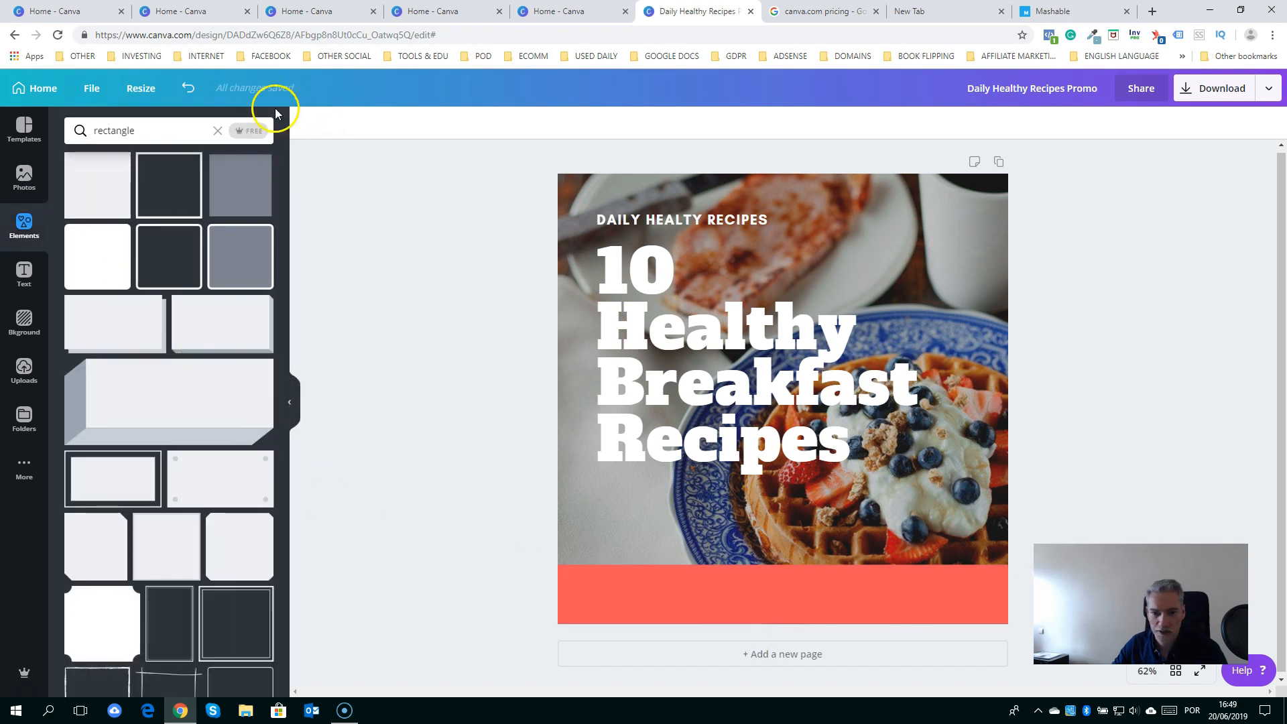
Open the Daily chef logo design from the homepage and download it as a PNG with its coral background
left_click(40, 101)
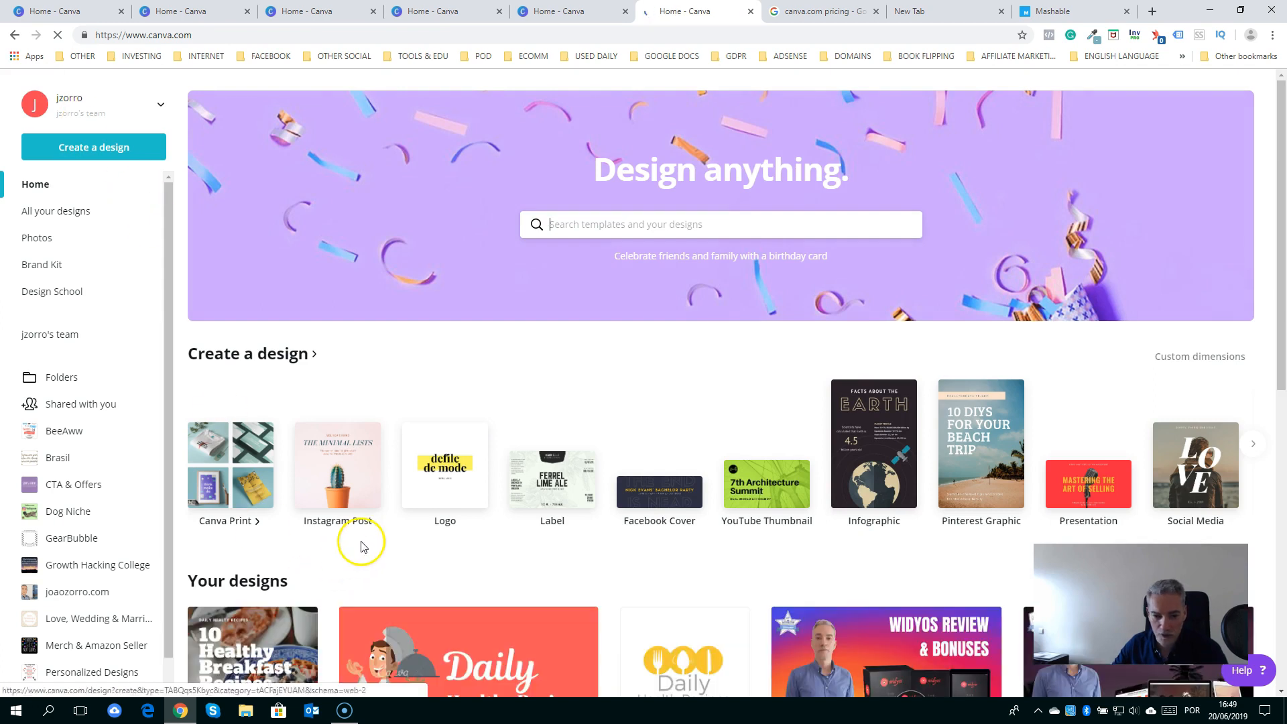
scroll(365, 529, "down", 2)
left_click(486, 568)
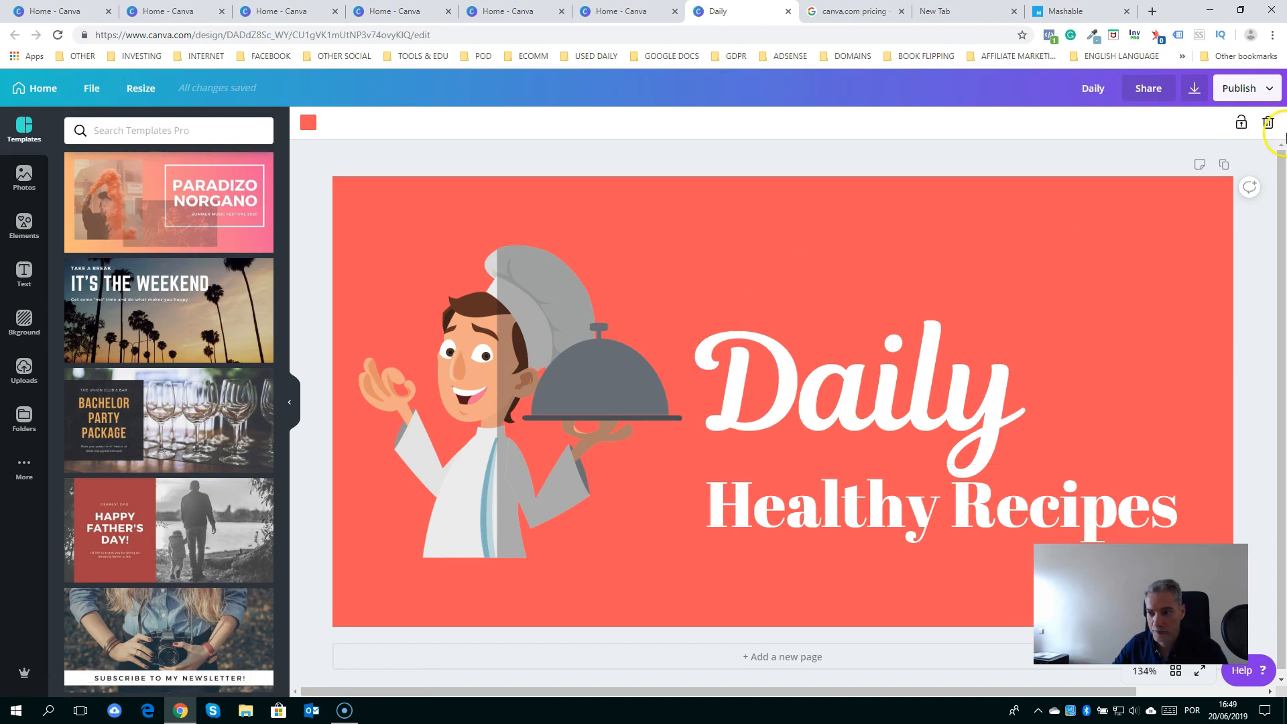
left_click(1253, 91)
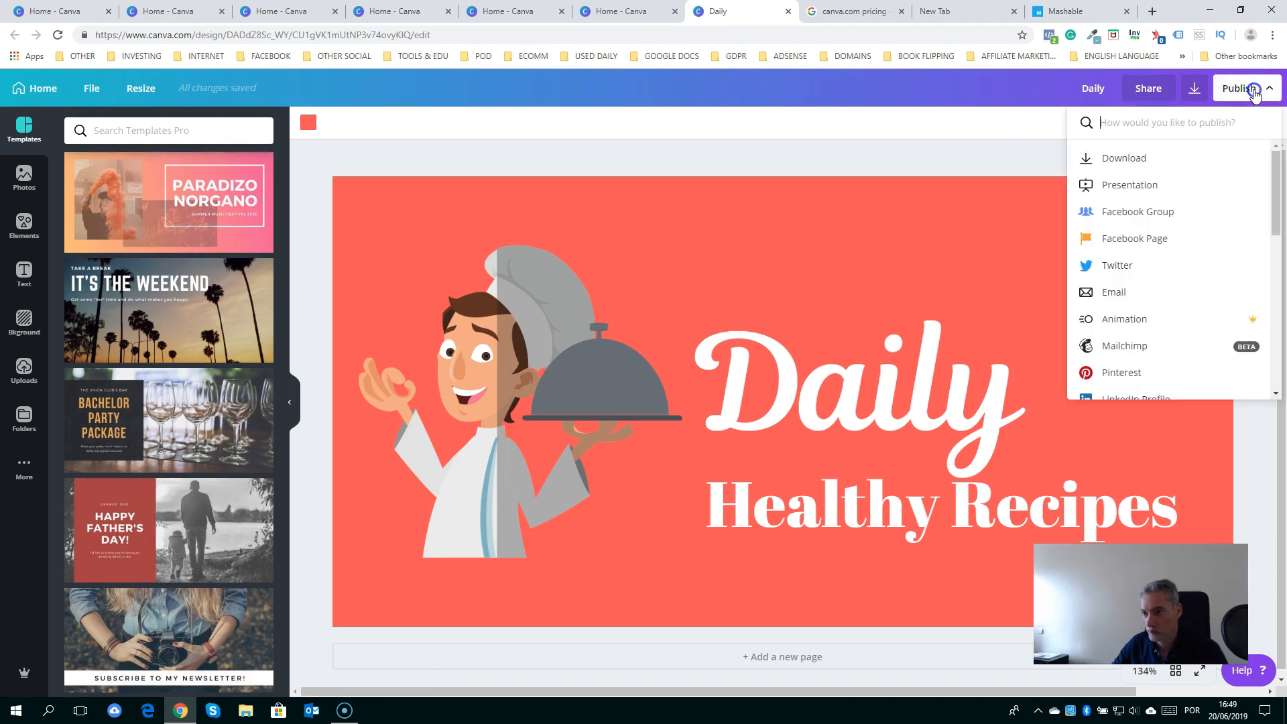
left_click(1125, 161)
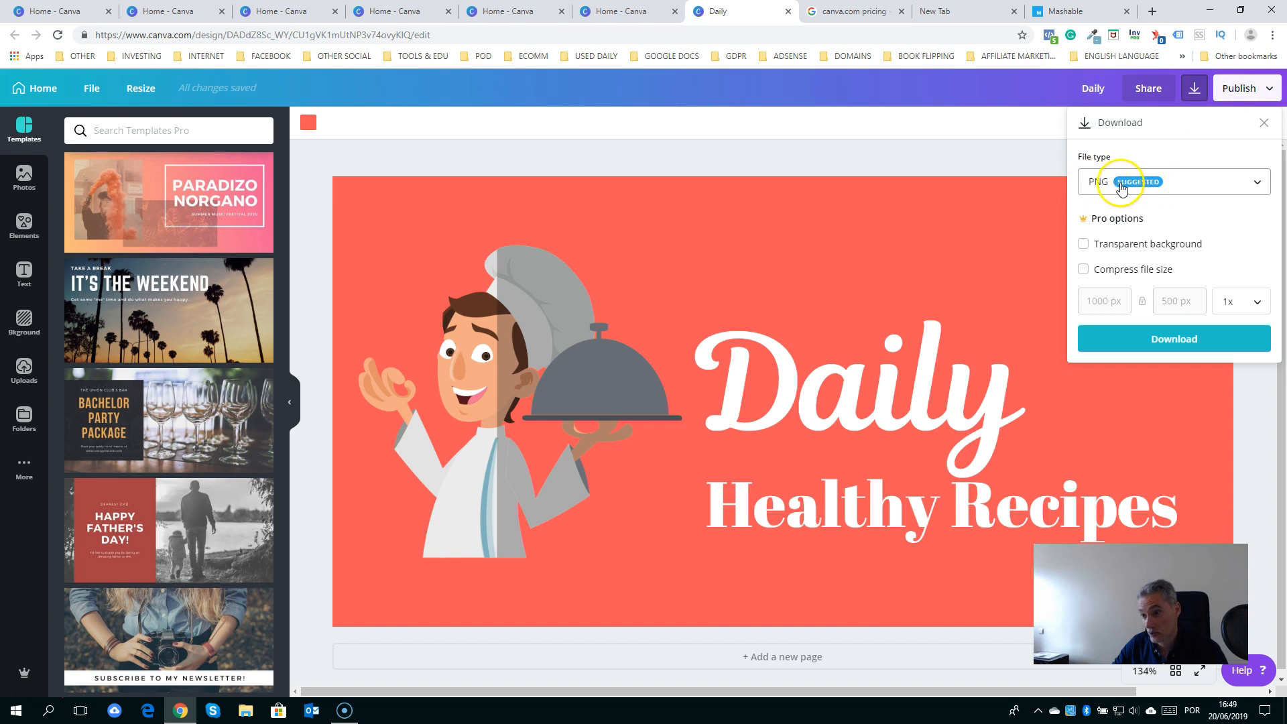
left_click(1160, 346)
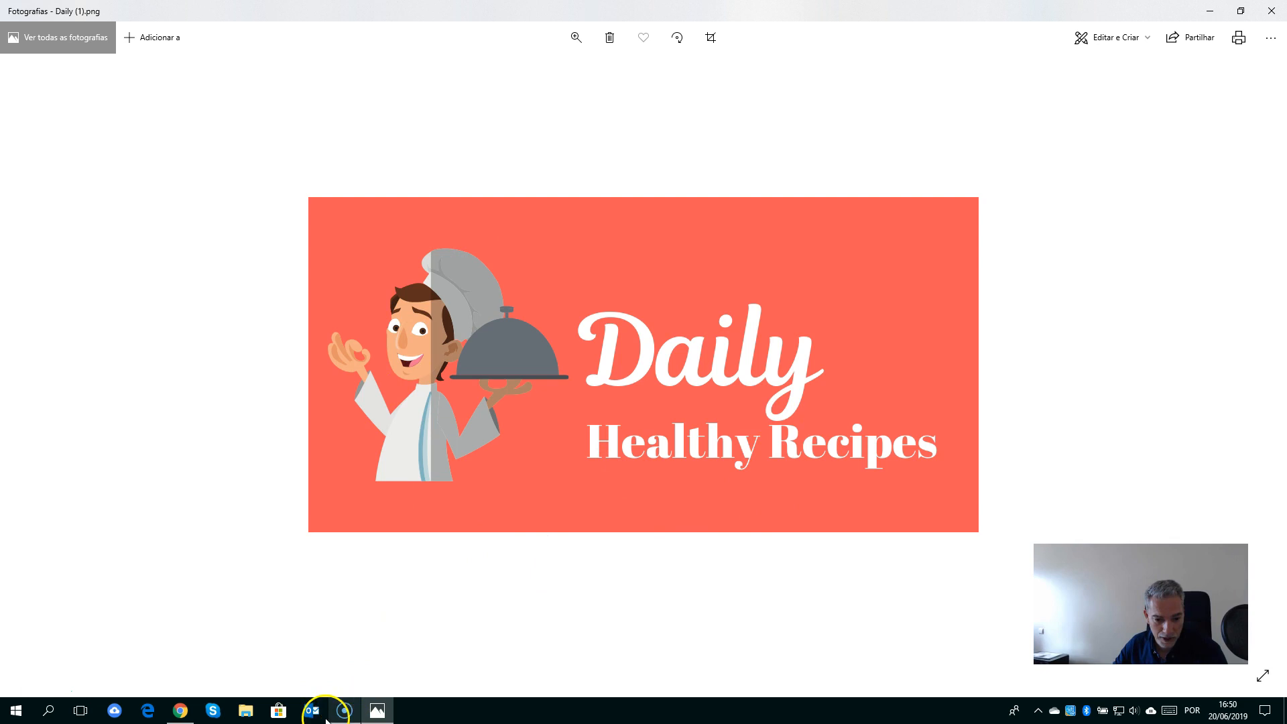
Return from the image preview, dismiss the publish dialog, and reopen the Daily Healthy Recipes Promo post from the homepage
left_click(180, 710)
left_click(833, 248)
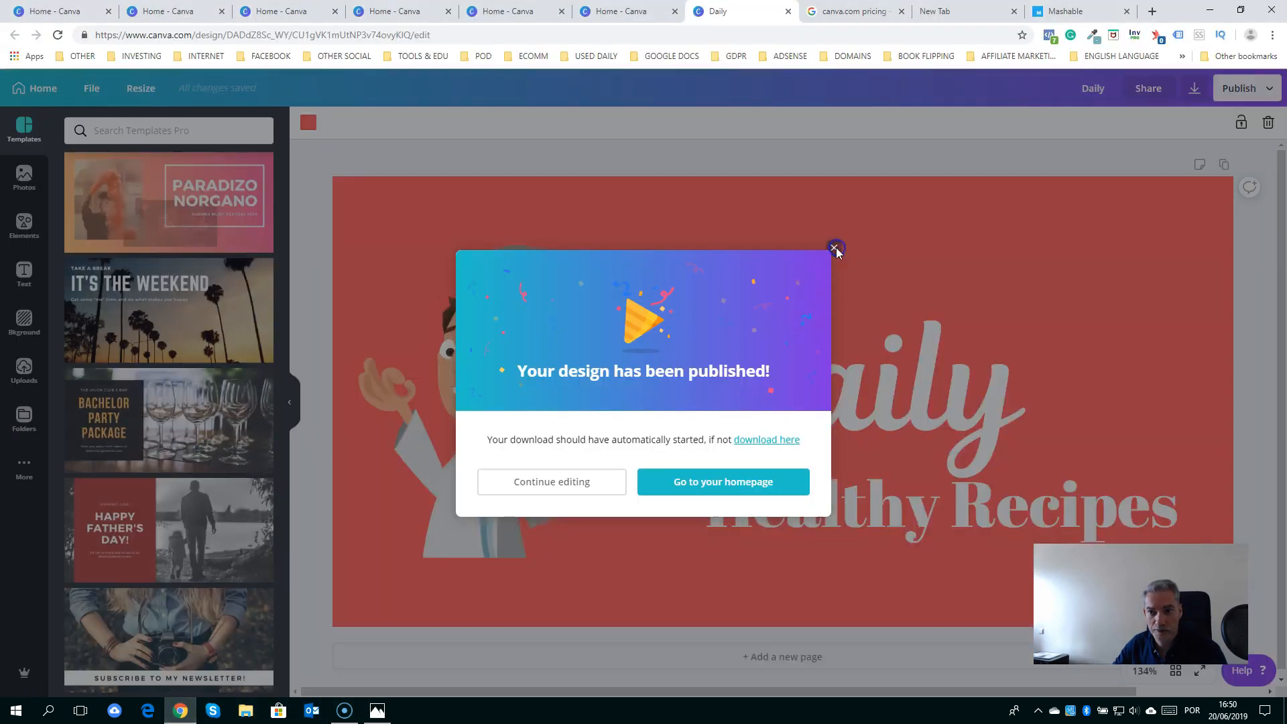
left_click(637, 12)
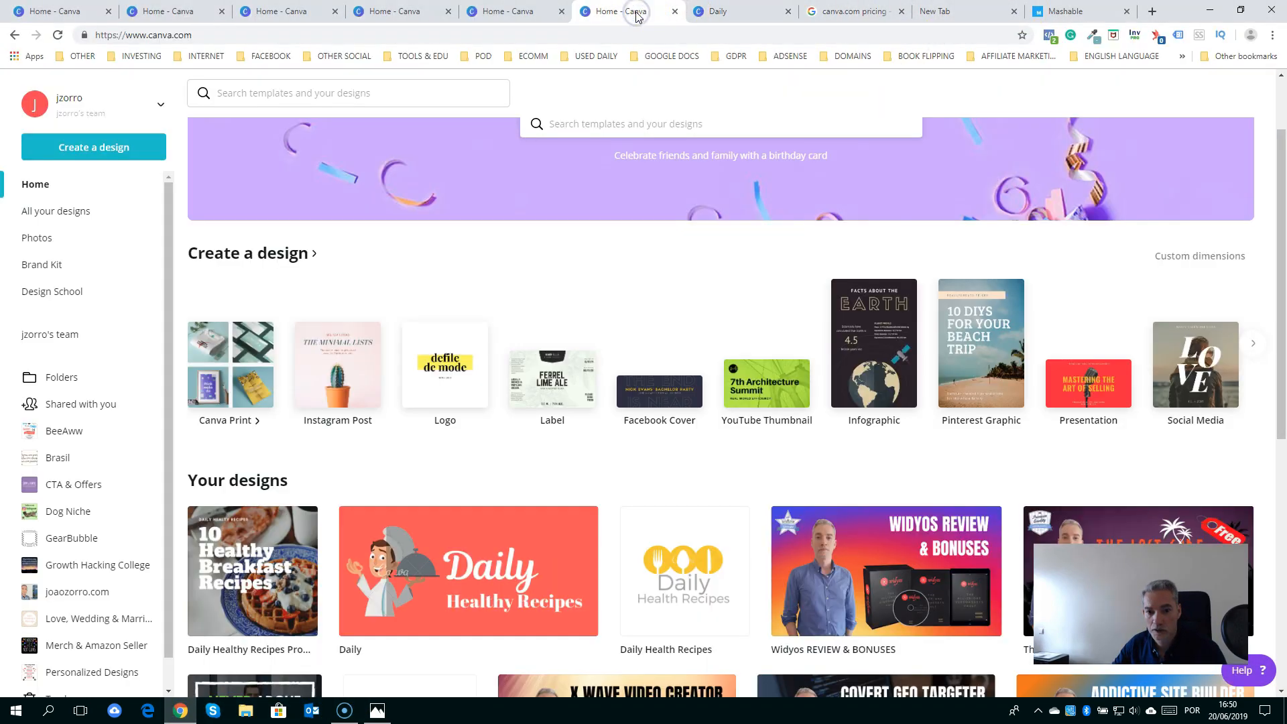
left_click(235, 575)
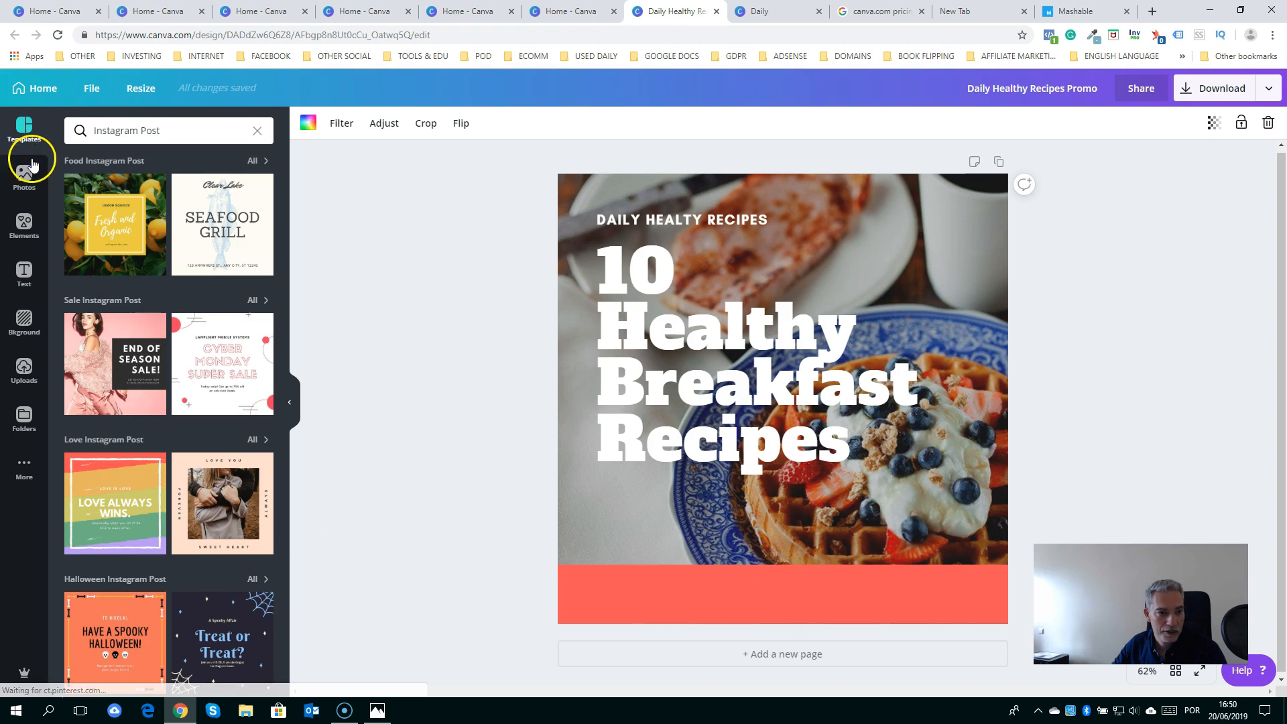
Upload the image Daily (1).png from the Transferências folder
left_click(22, 392)
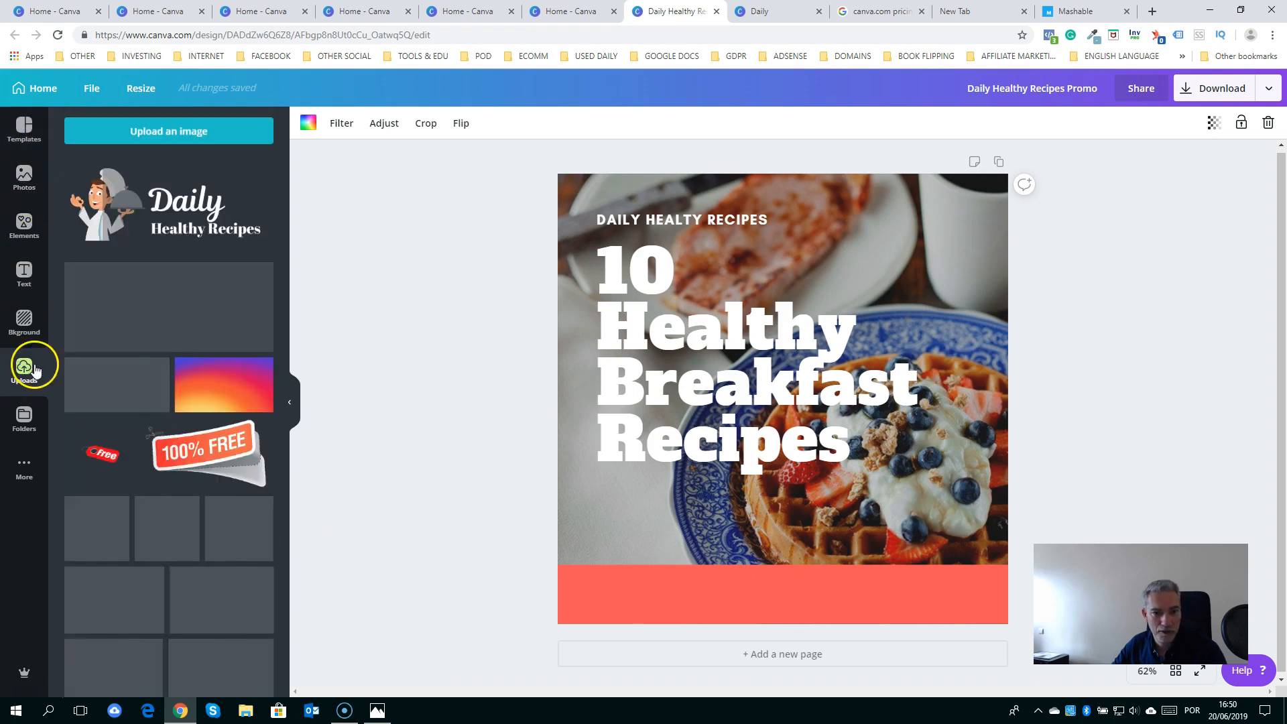
left_click(167, 134)
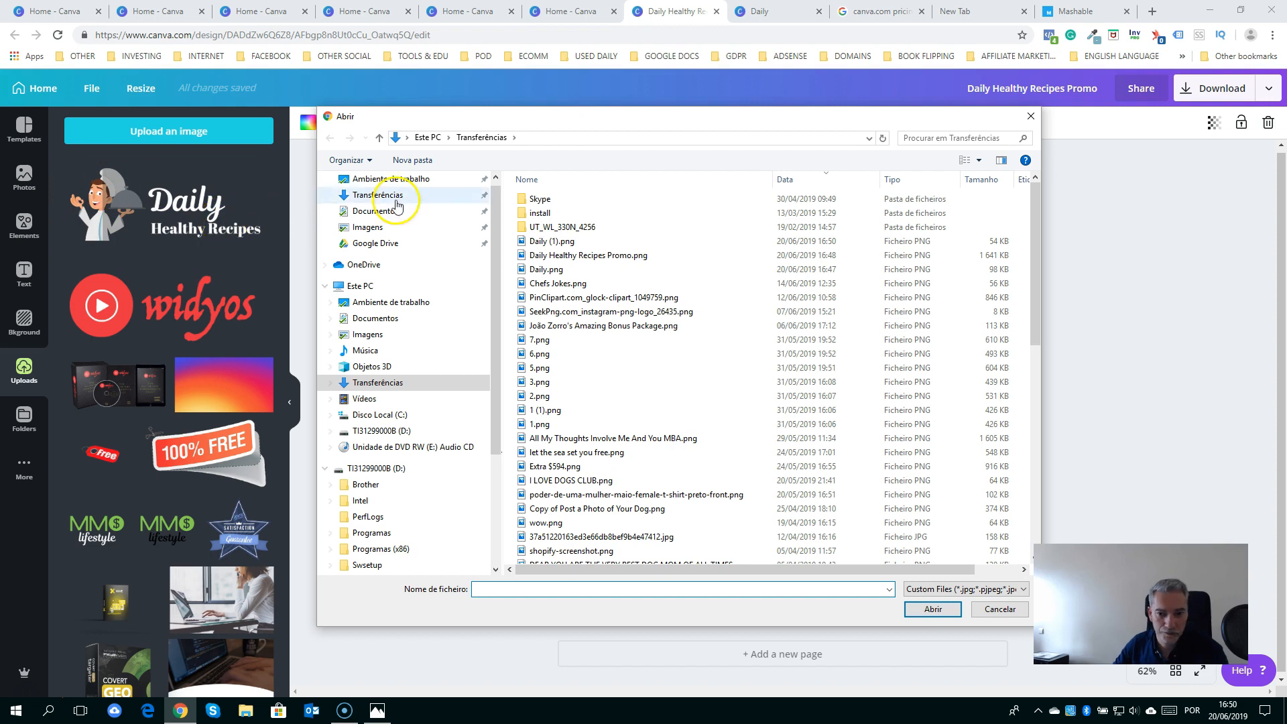
left_click(562, 242)
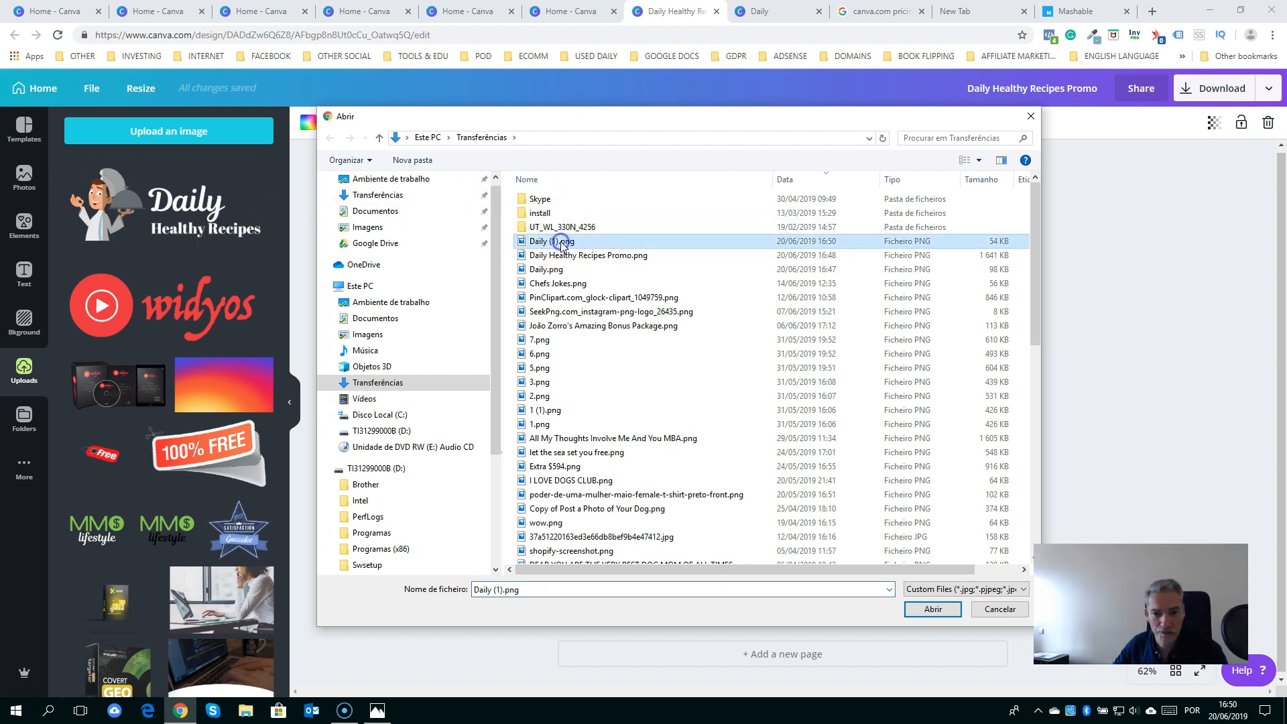
left_click(634, 268)
left_click(568, 243)
double_click(569, 243)
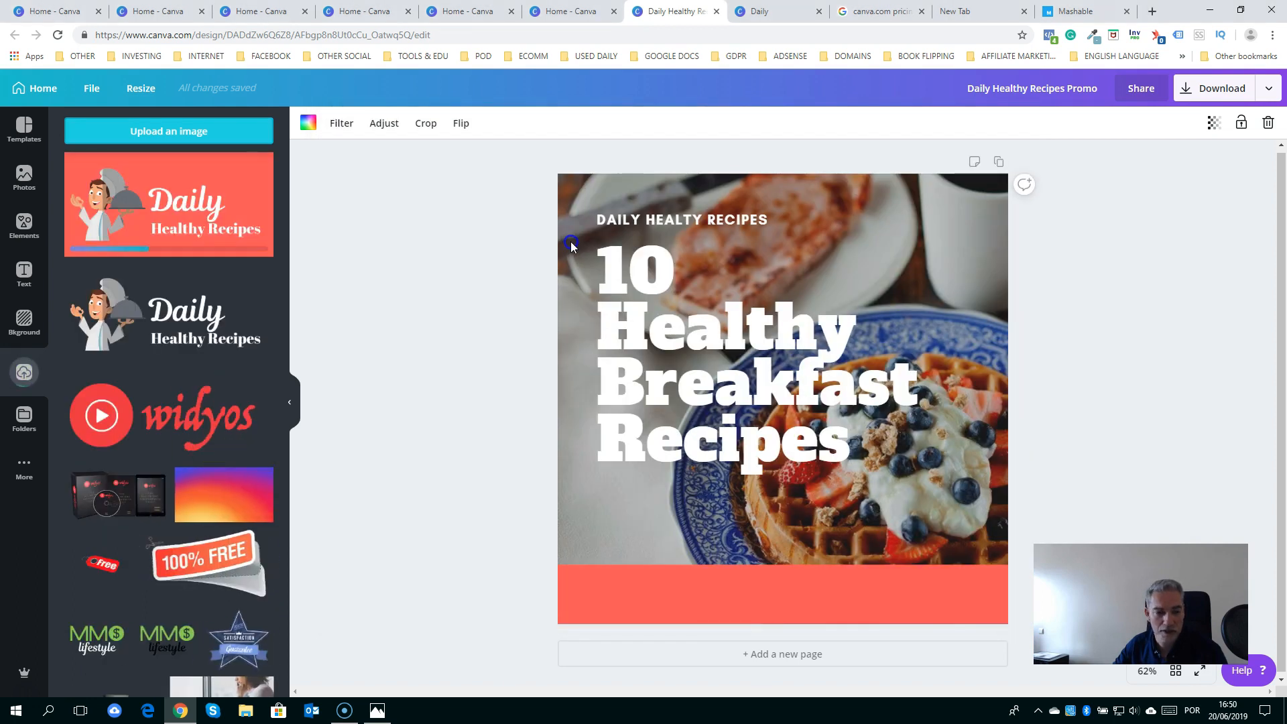
Add the uploaded coral-background logo to the post and scale it down at the left end of the bottom band
left_click(179, 208)
left_click_drag(770, 402, 737, 539)
left_click_drag(932, 434, 657, 596)
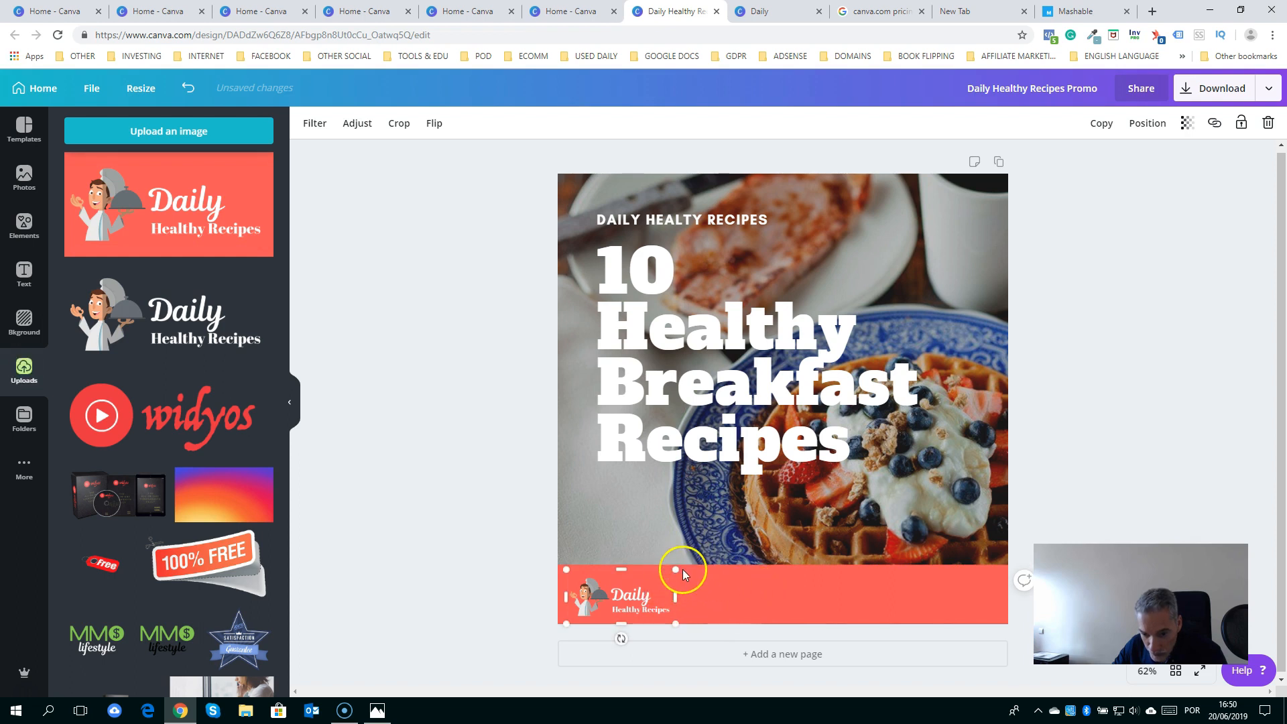
left_click_drag(674, 570, 705, 529)
Extend the coral band upward to cover the logo's height and center the logo horizontally on it
left_click(835, 592)
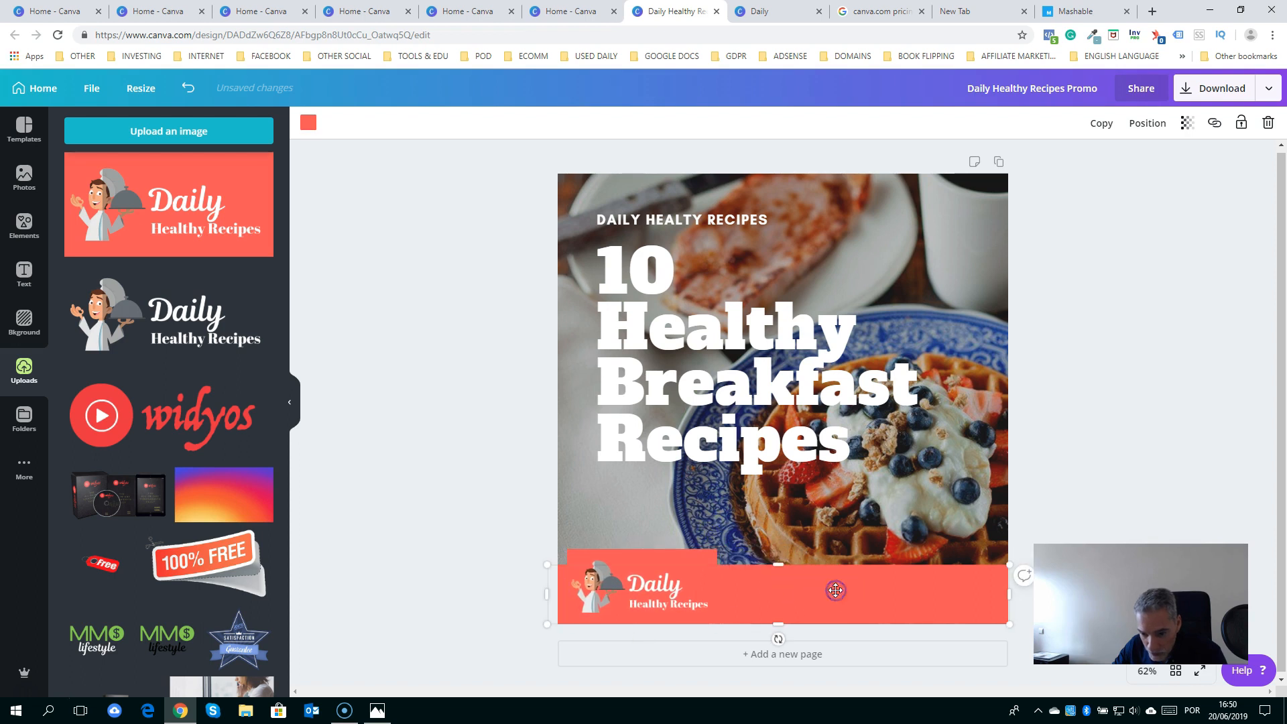
left_click_drag(778, 567, 780, 544)
left_click_drag(633, 593, 774, 590)
left_click(1221, 496)
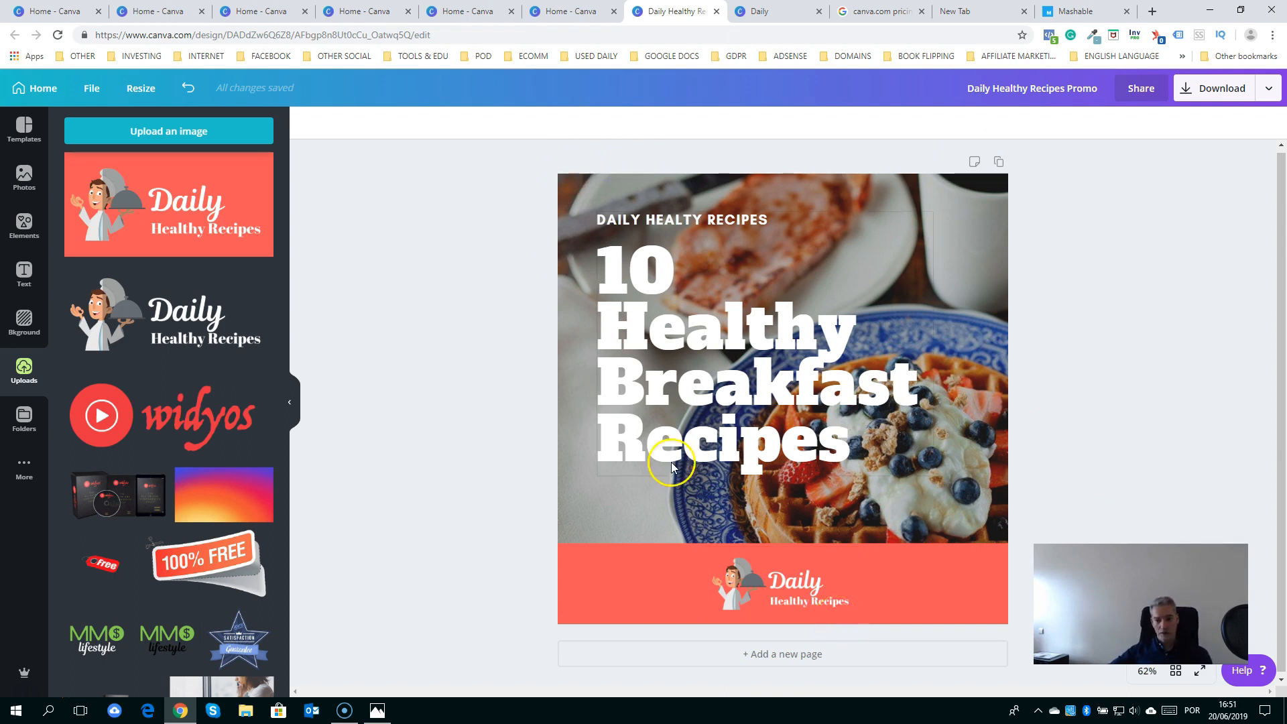
Create a new blank Facebook Cover design from the homepage
left_click(47, 92)
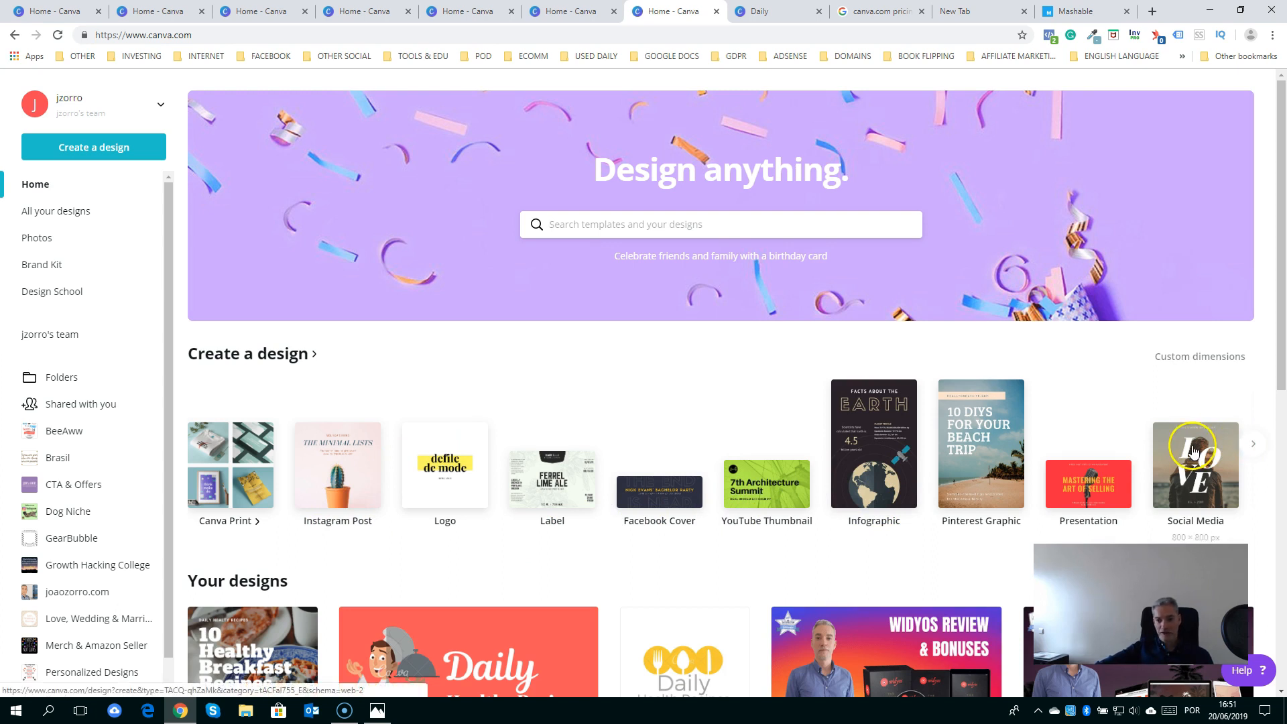
left_click(665, 504)
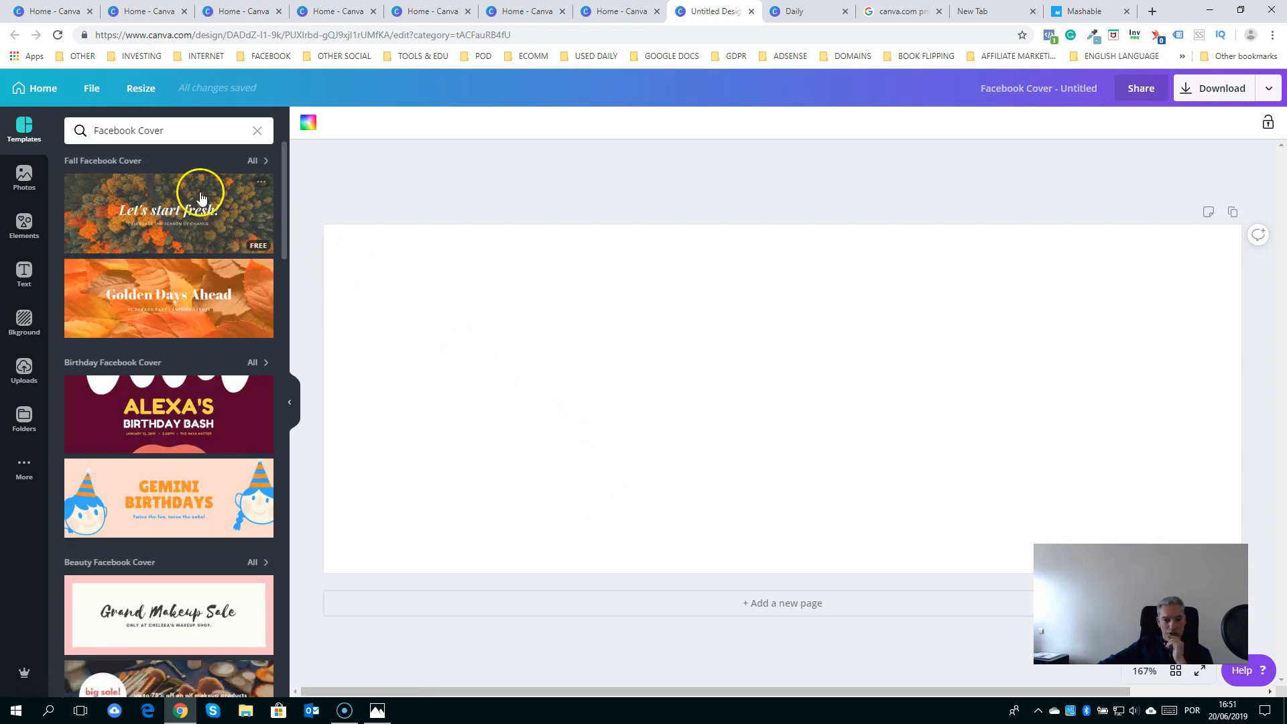
Browse the Facebook Cover templates for a layout that suits a recipe brand
scroll(212, 383, "down", 6)
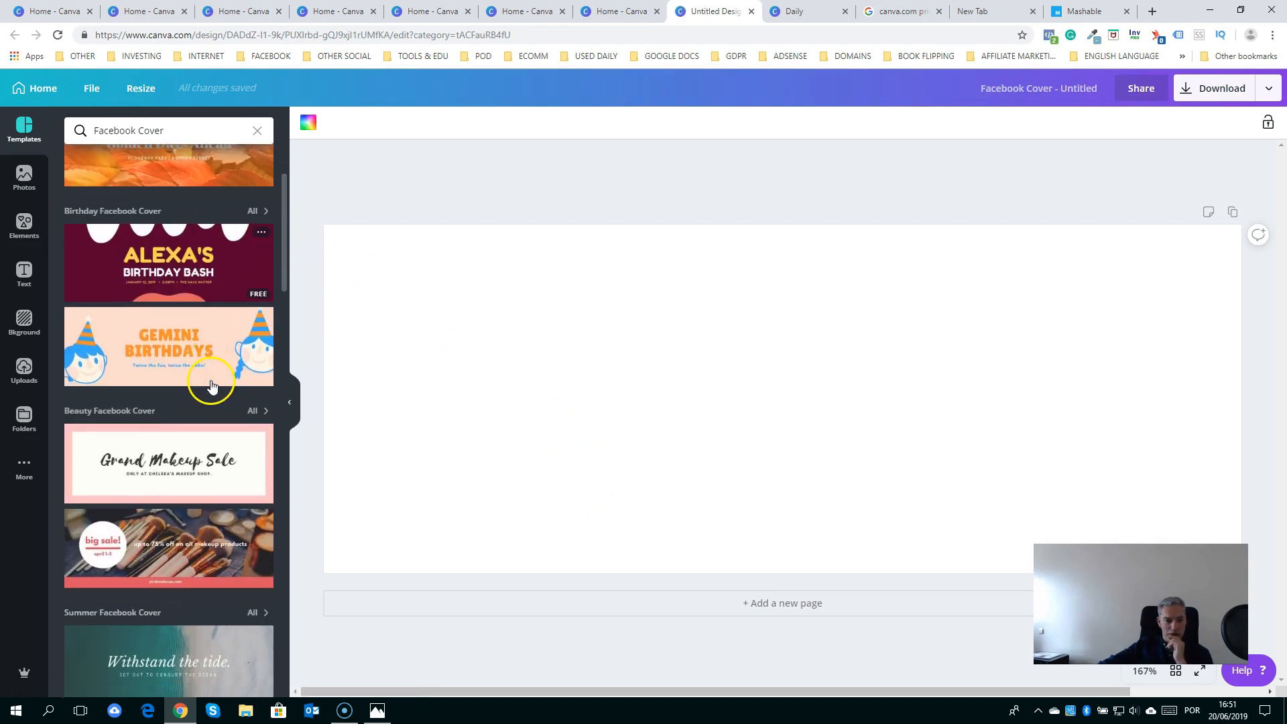
scroll(210, 389, "down", 9)
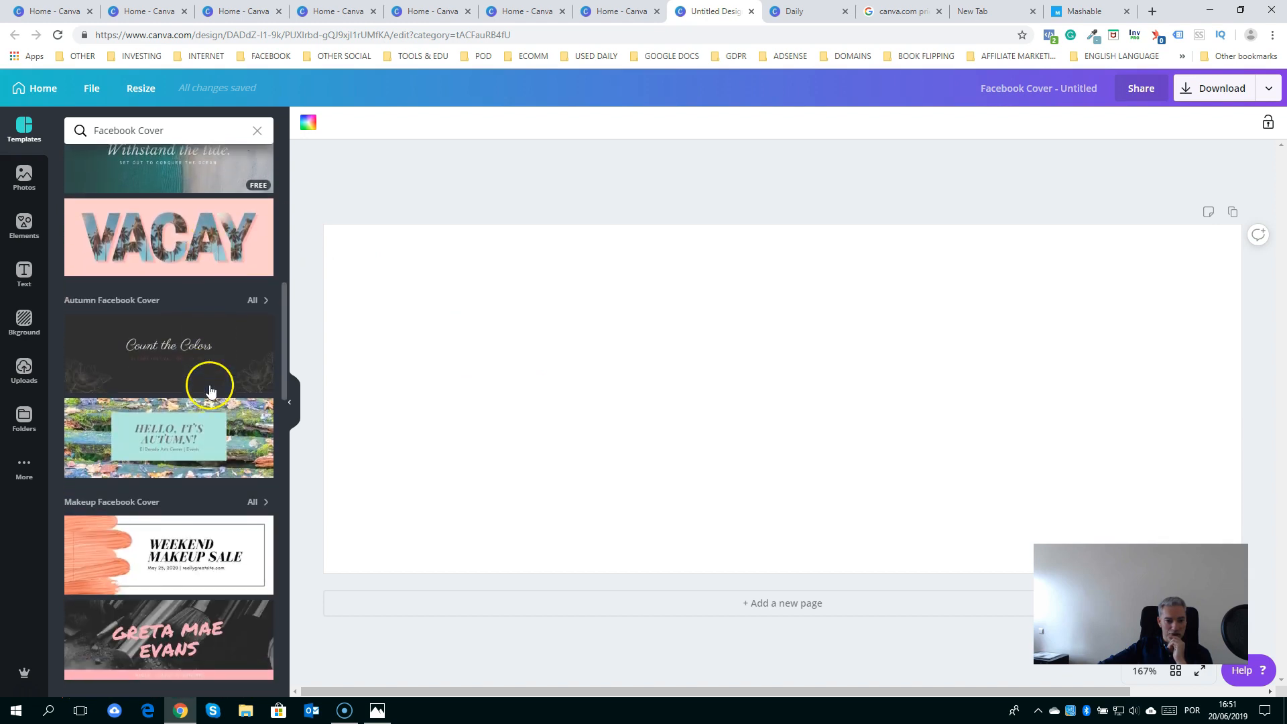
scroll(212, 388, "down", 2)
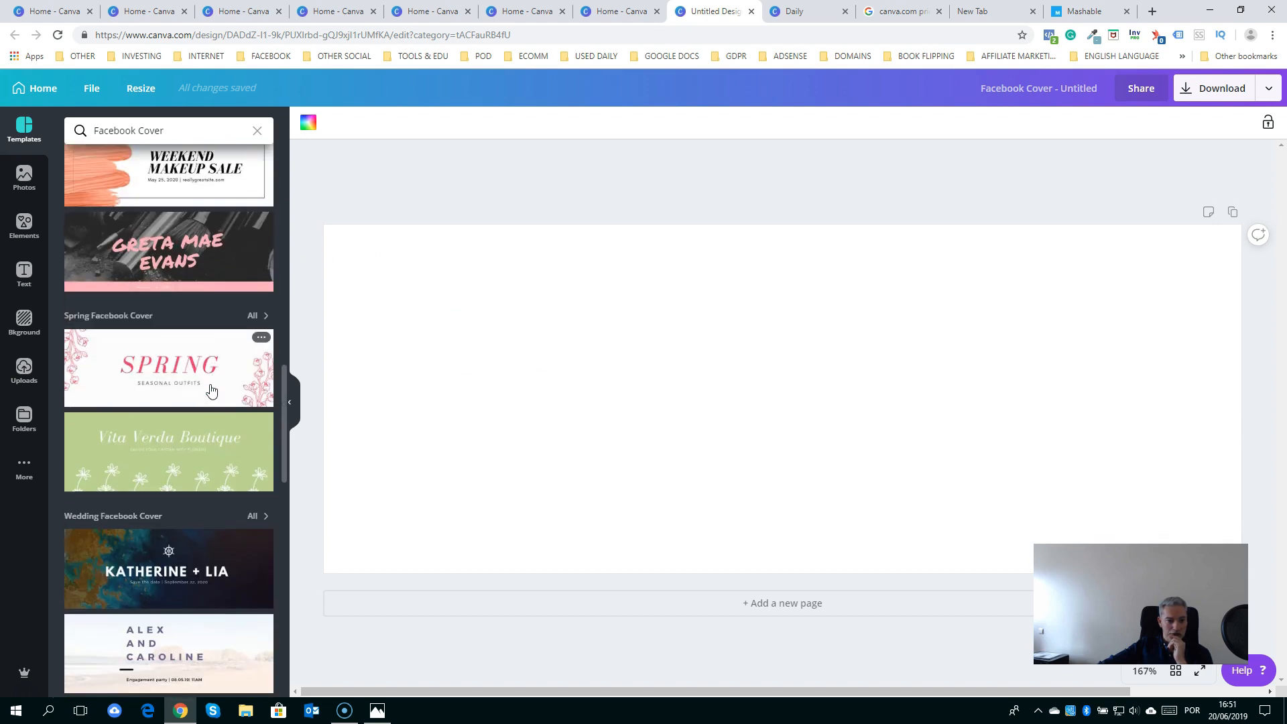
scroll(127, 388, "down", 3)
scroll(137, 385, "down", 5)
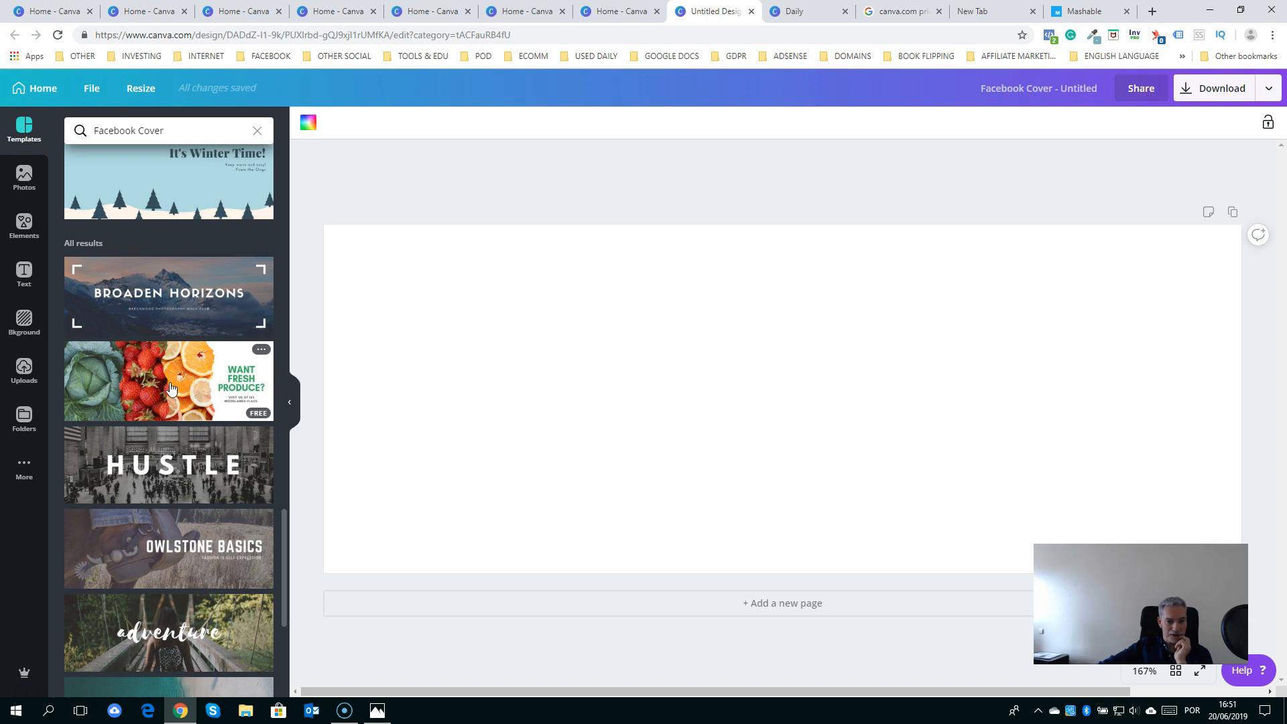
scroll(171, 388, "down", 5)
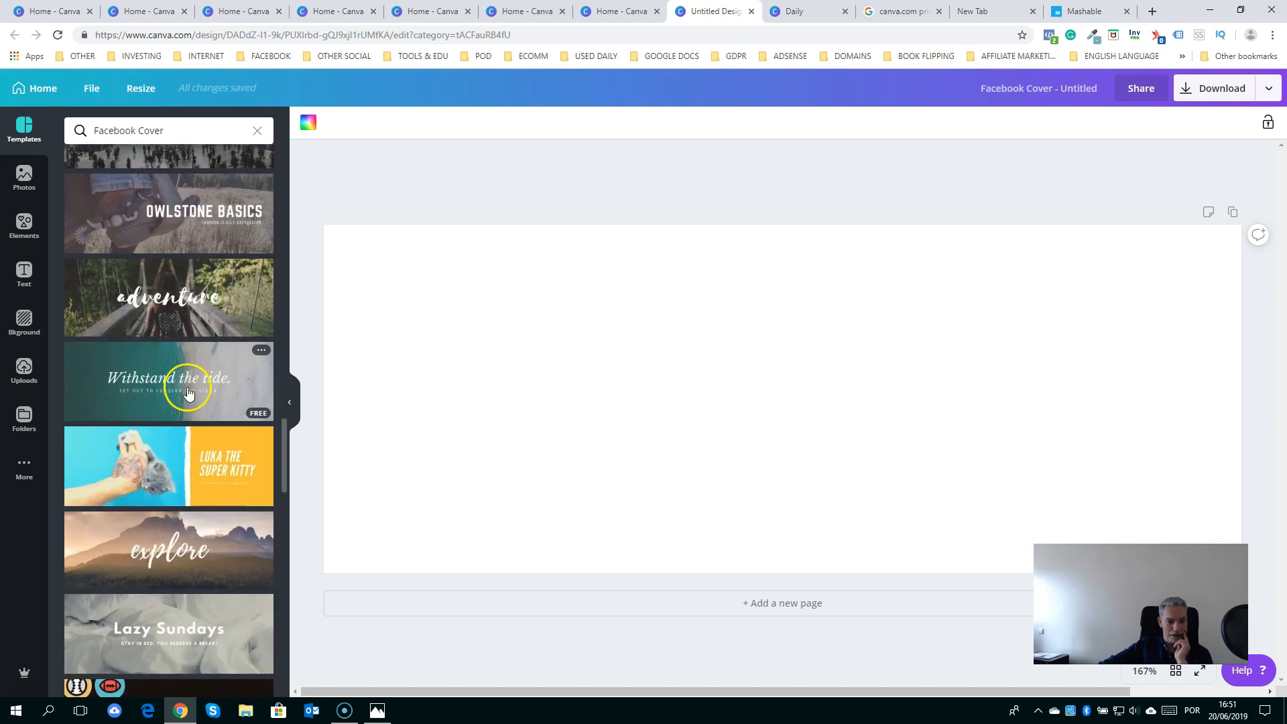
scroll(188, 393, "down", 12)
scroll(189, 393, "down", 3)
scroll(187, 395, "up", 10)
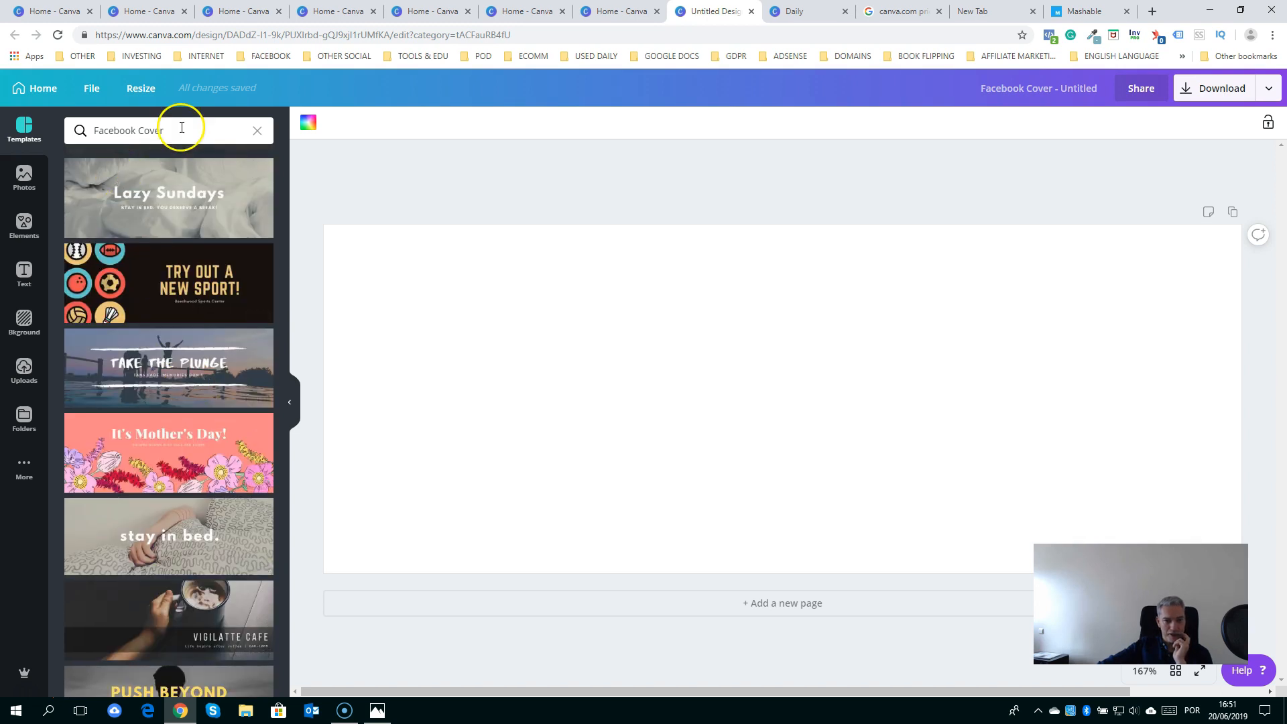
Search the cover templates for "recipes"
left_click(35, 142)
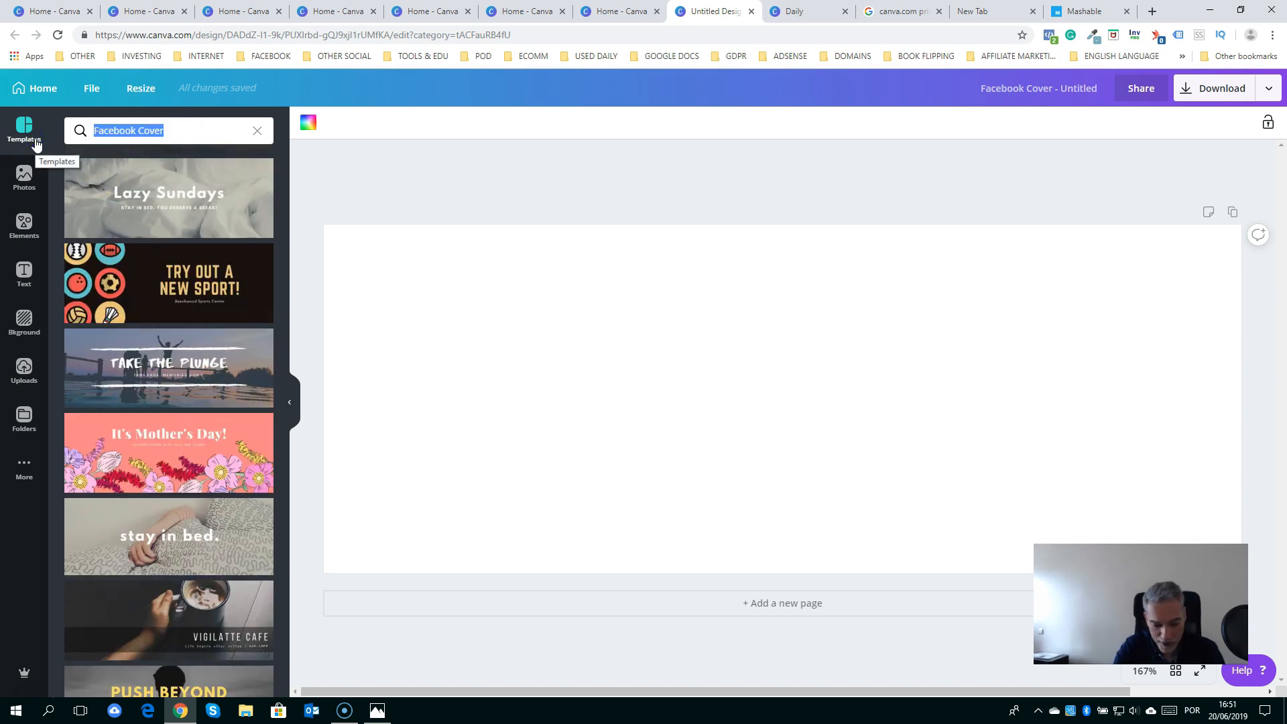
type("rece")
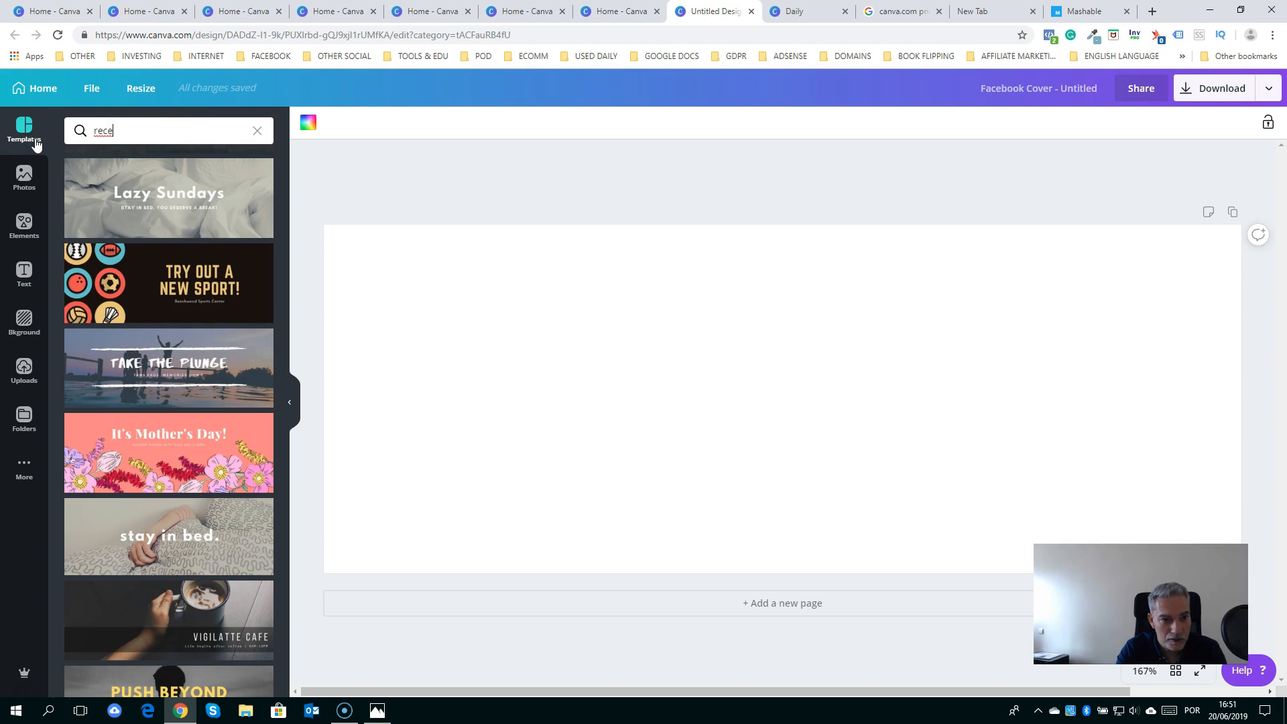
key("BackSpace")
type("ipes")
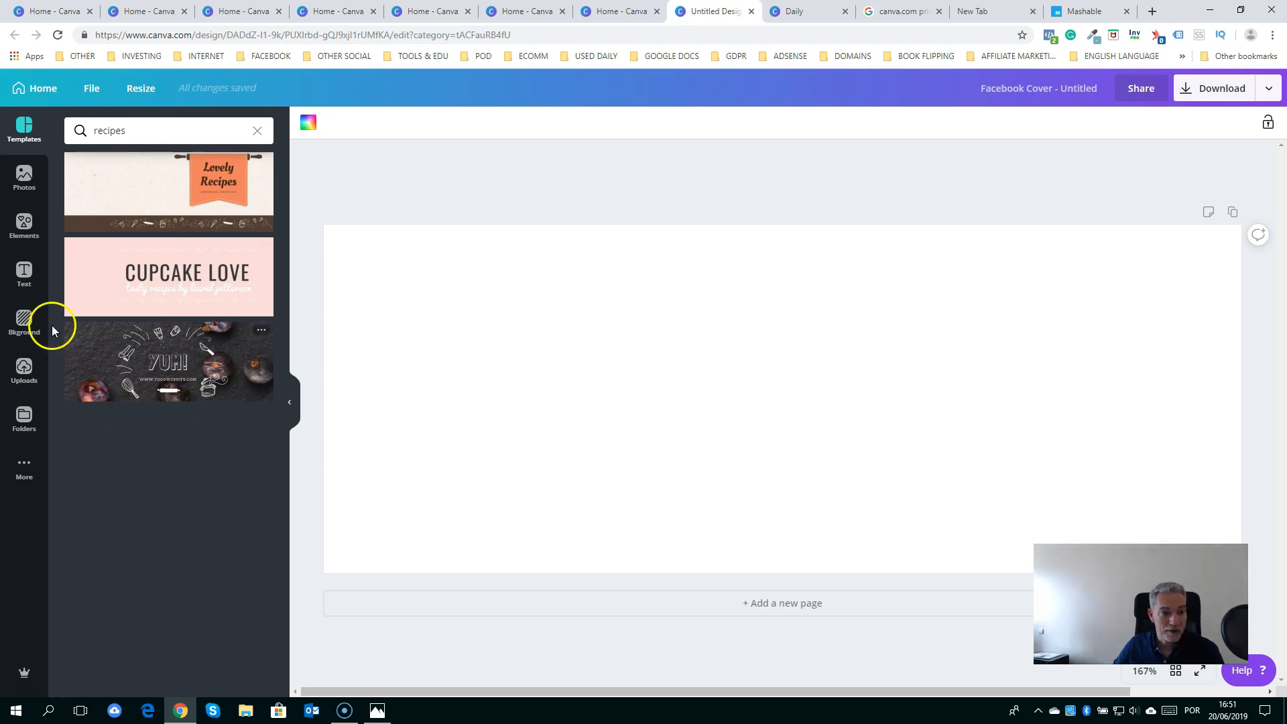
Search the photos for "recipe" and add the turquoise photo with spices and a spiral notepad to the cover
left_click(25, 179)
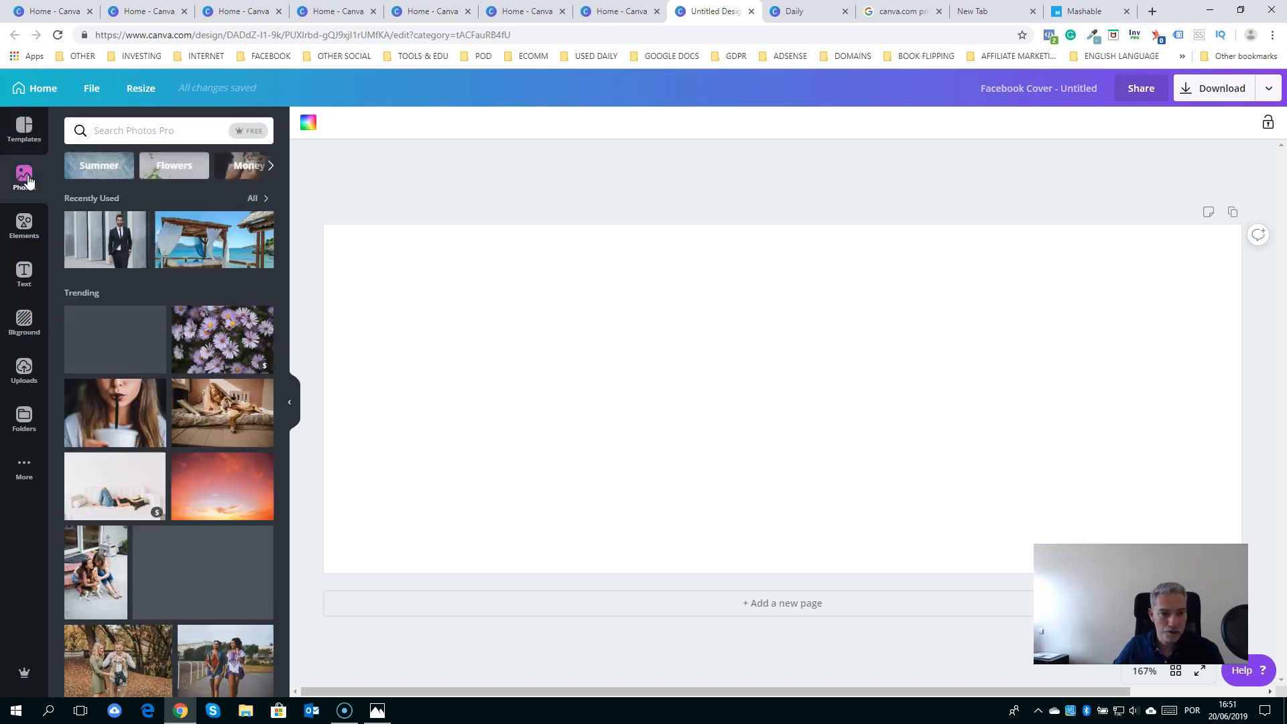
left_click(158, 132)
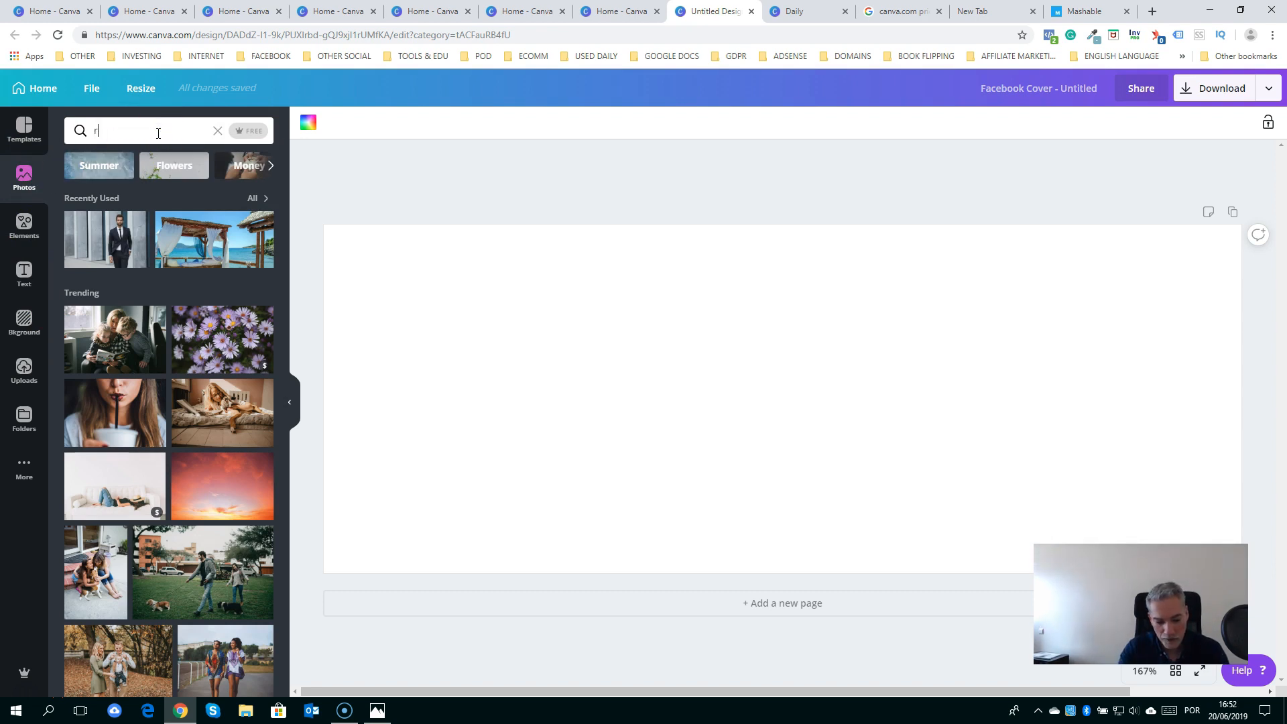
key("Return")
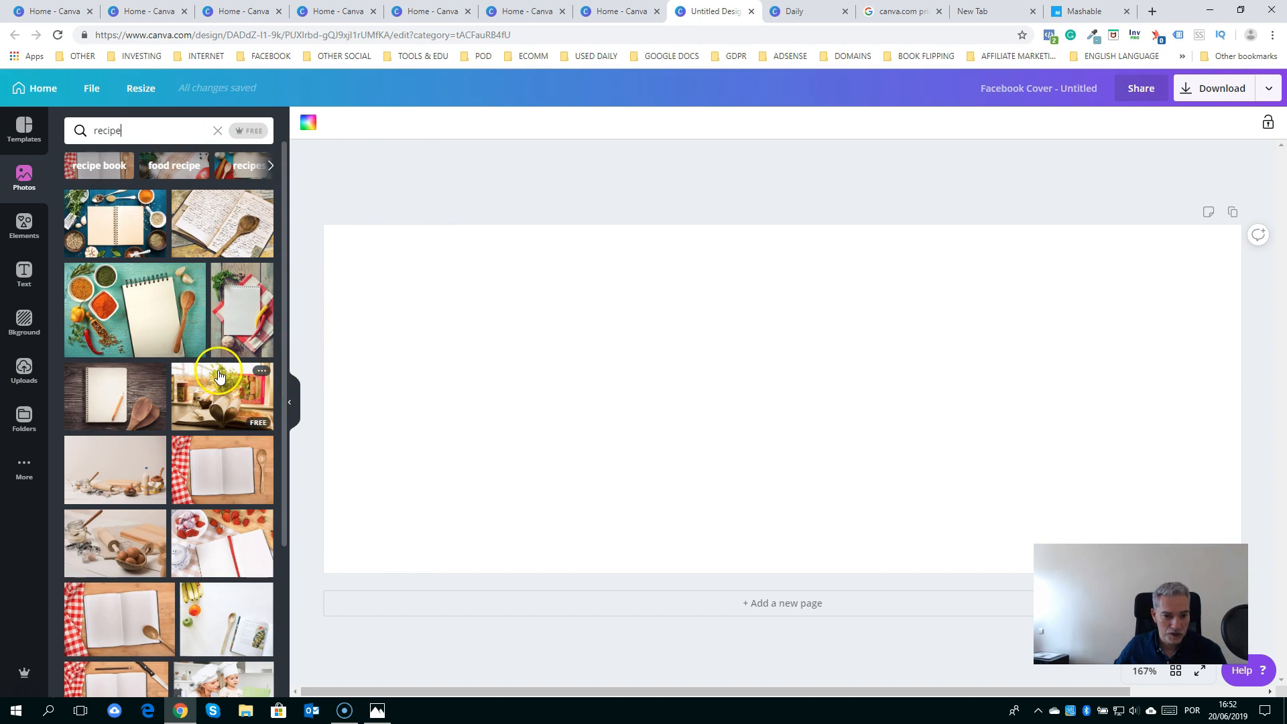
left_click(145, 335)
Enlarge the notepad photo to fill the whole cover and adjust its vertical position
left_click_drag(766, 411, 1022, 370)
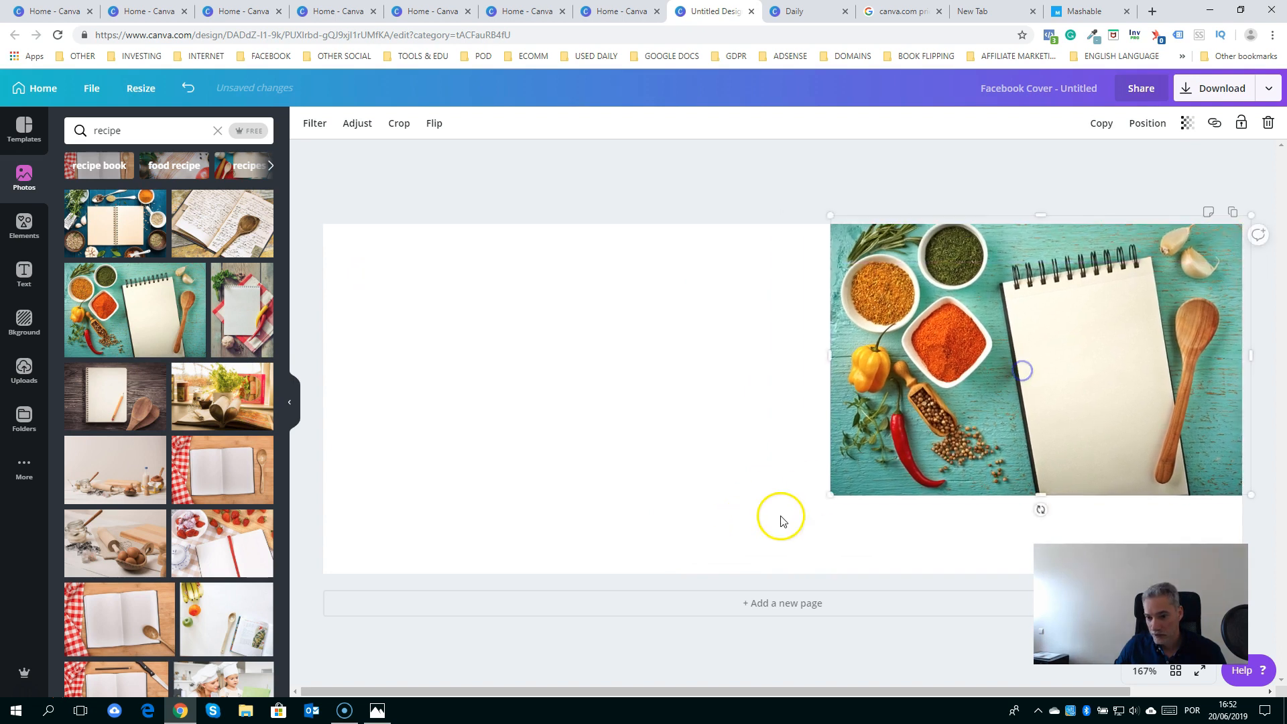
left_click_drag(829, 495, 134, 594)
left_click_drag(601, 523, 612, 474)
left_click(910, 186)
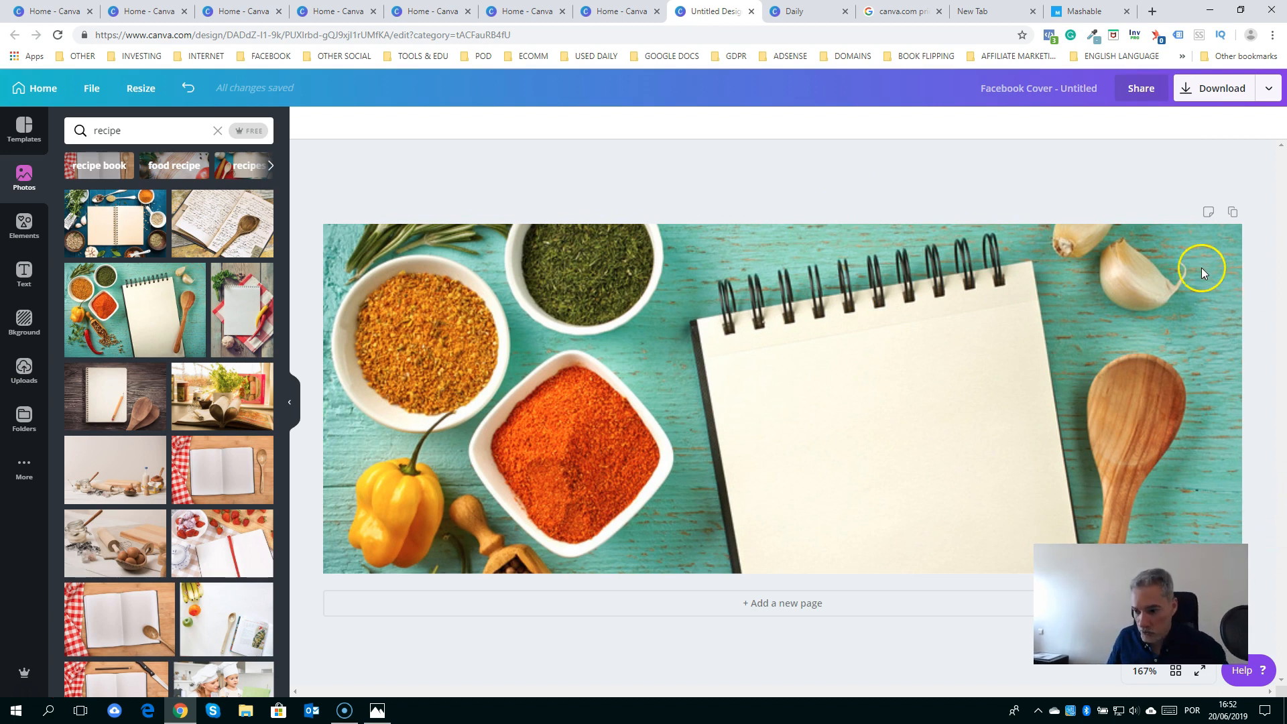
Add a heading over the notepad area of the cover and enter the text "Daily Healthy Recipes"
left_click(34, 294)
left_click(89, 182)
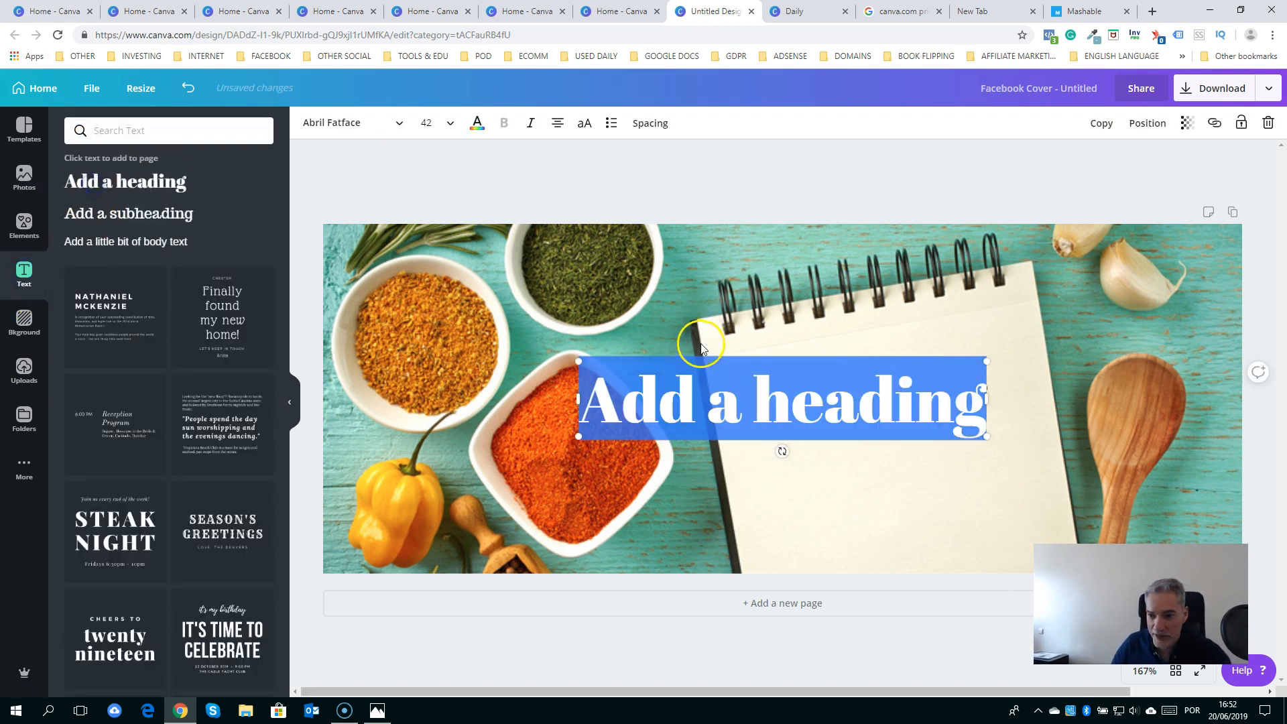
left_click_drag(764, 355, 954, 317)
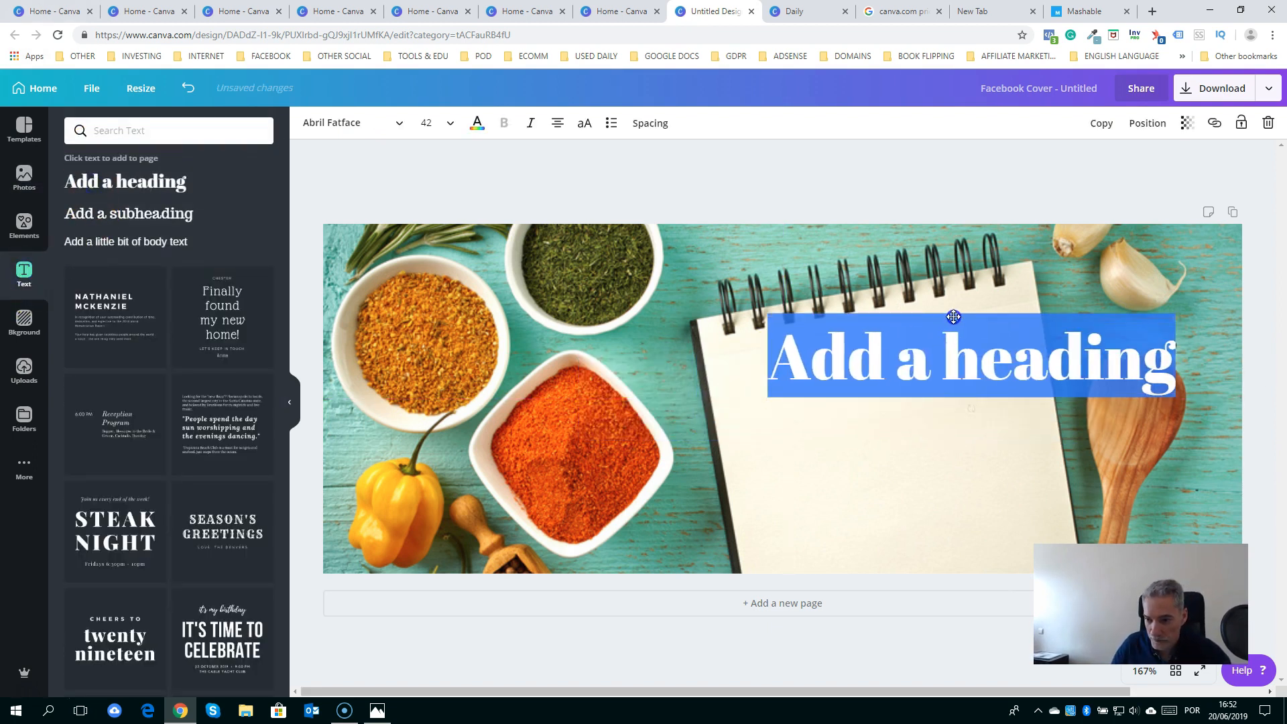
left_click(895, 339)
left_click_drag(775, 351, 1175, 338)
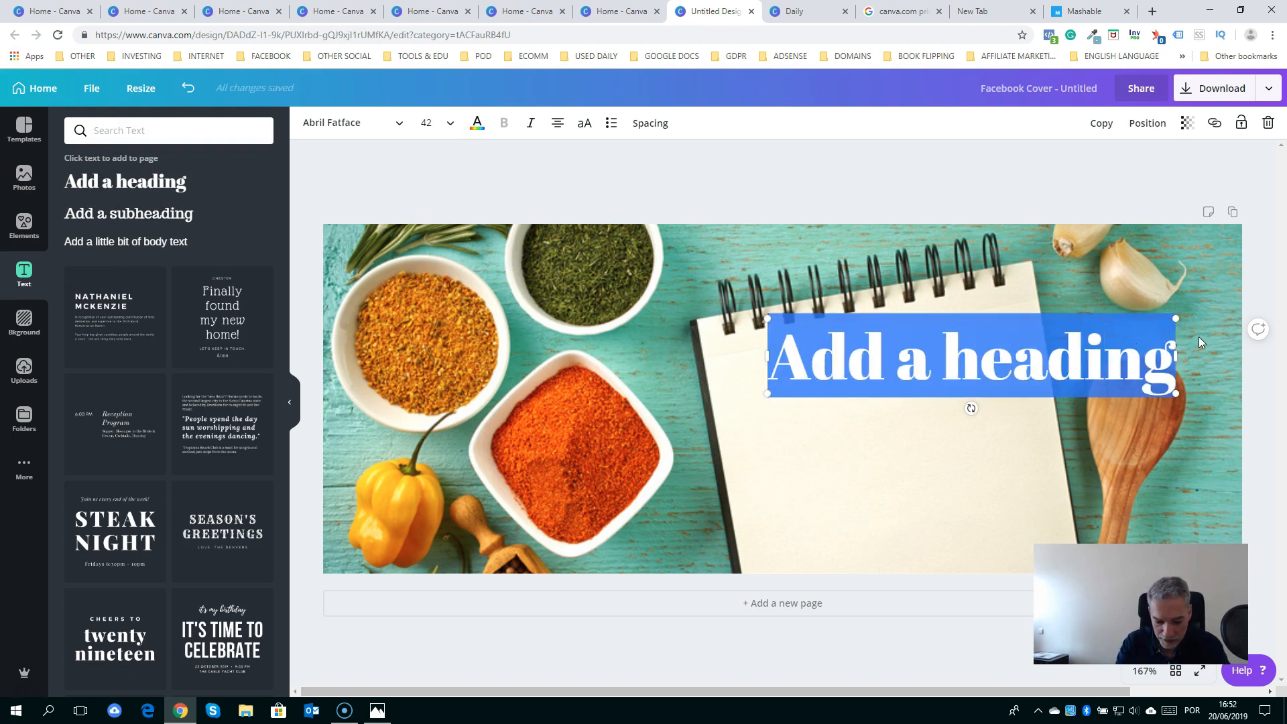
type("Daily Health")
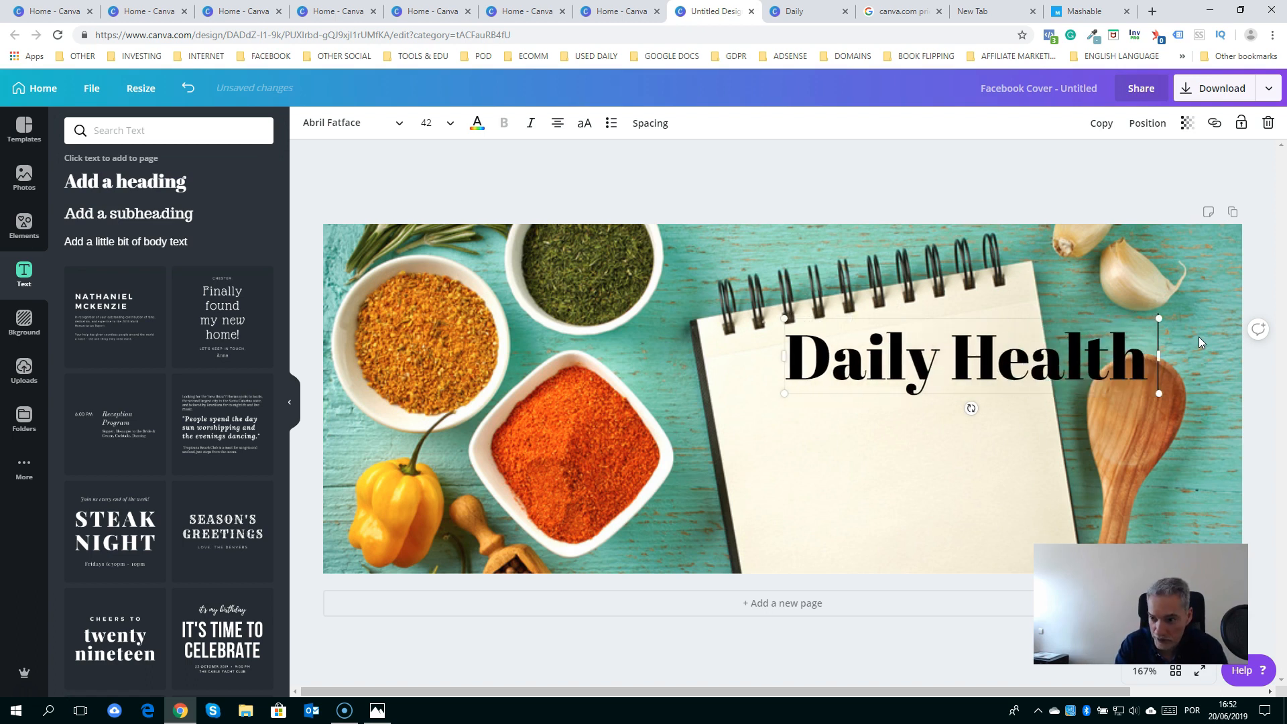
type("y Recipes")
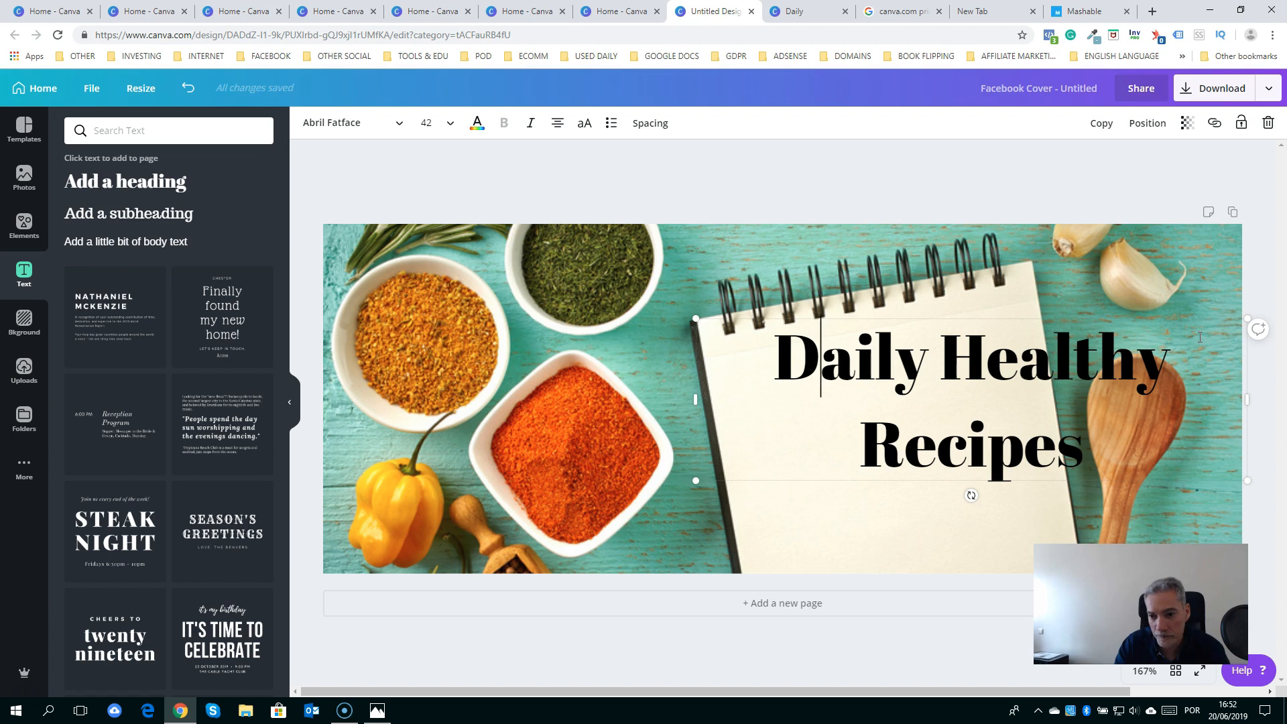
Reword the heading to "Be Healthy and Enjoy Your Meals With Our Weekly Recipes"
type("Be")
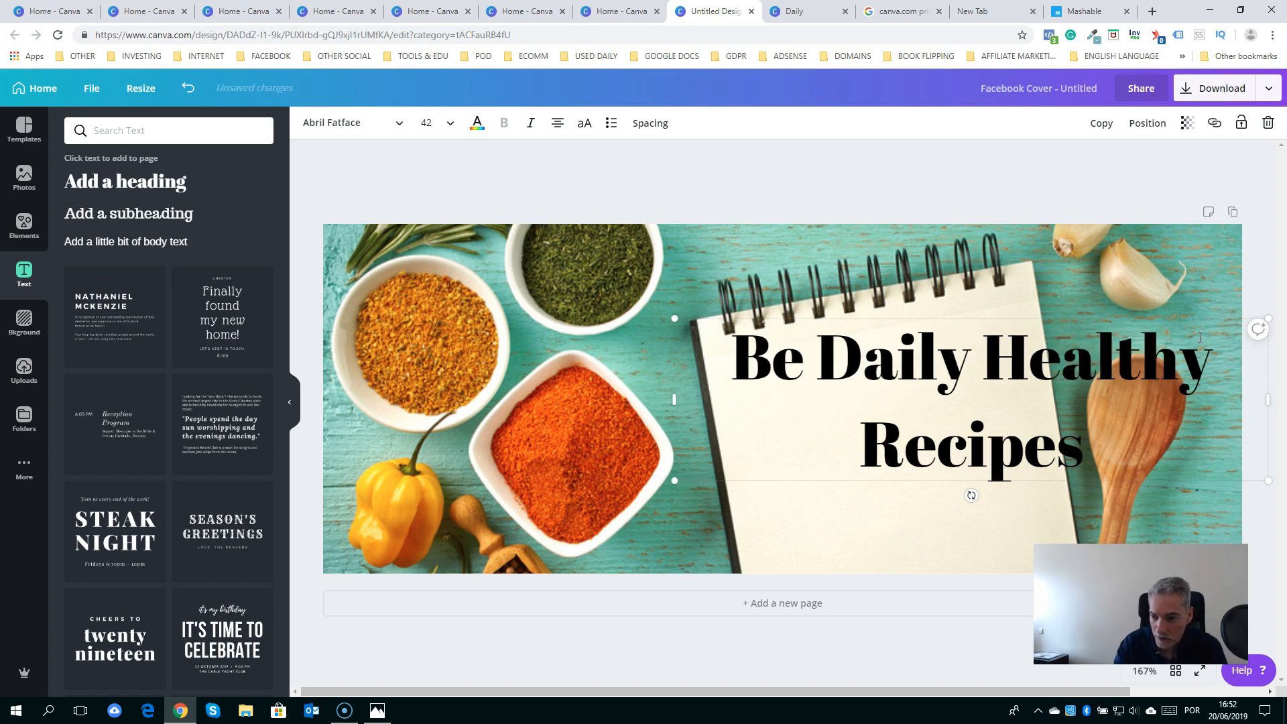
key("Delete")
key("Delete")
key("Delete")
key("Delete")
key("Delete")
key("Delete")
key("Right")
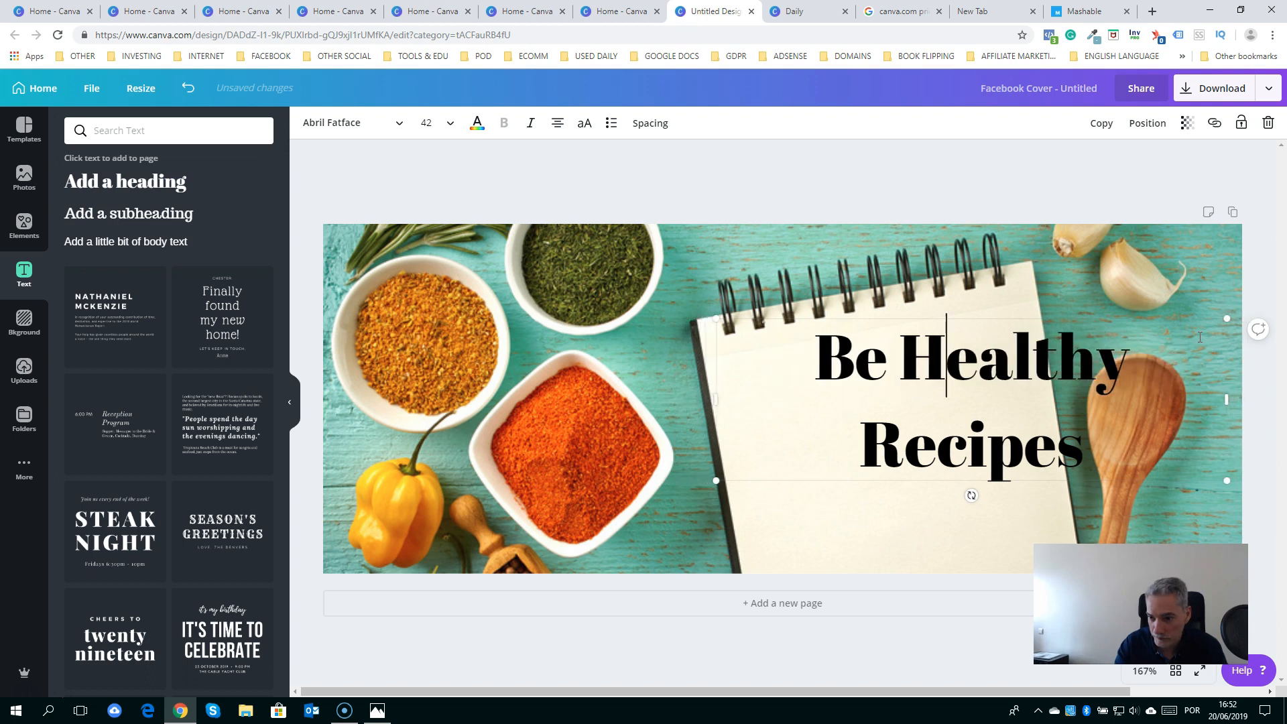
type("a")
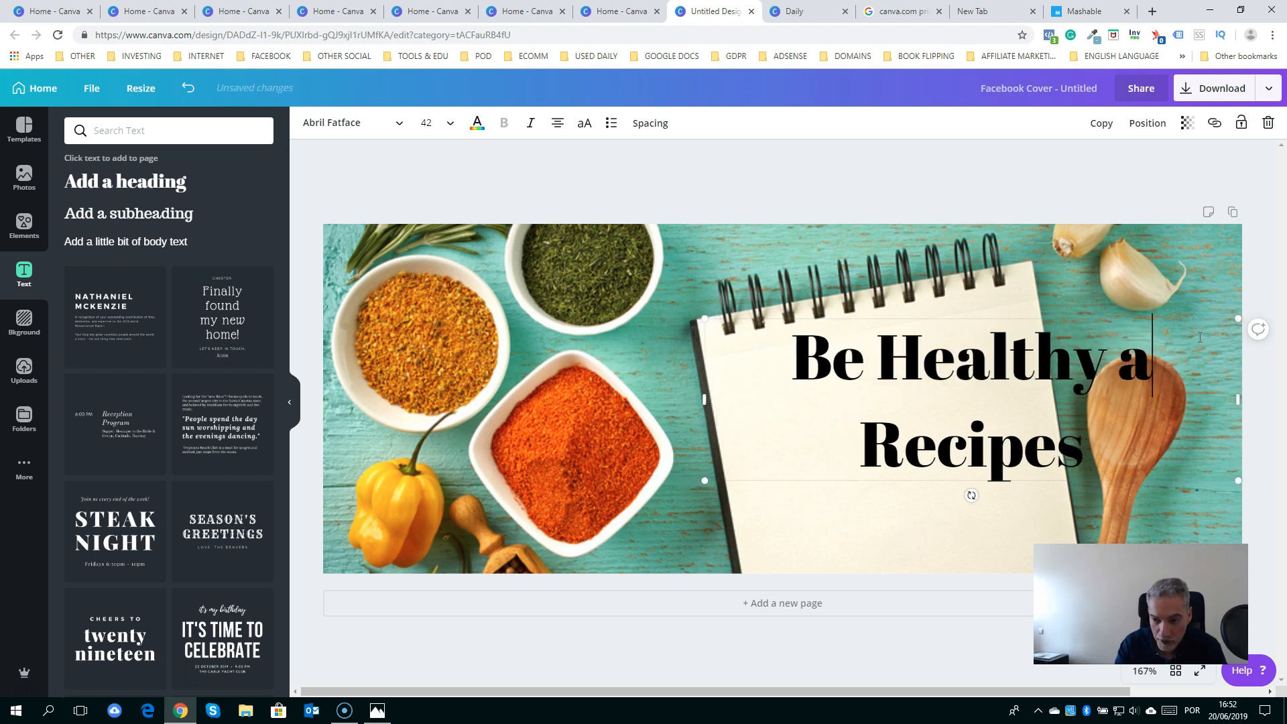
type("nd Enjoy ")
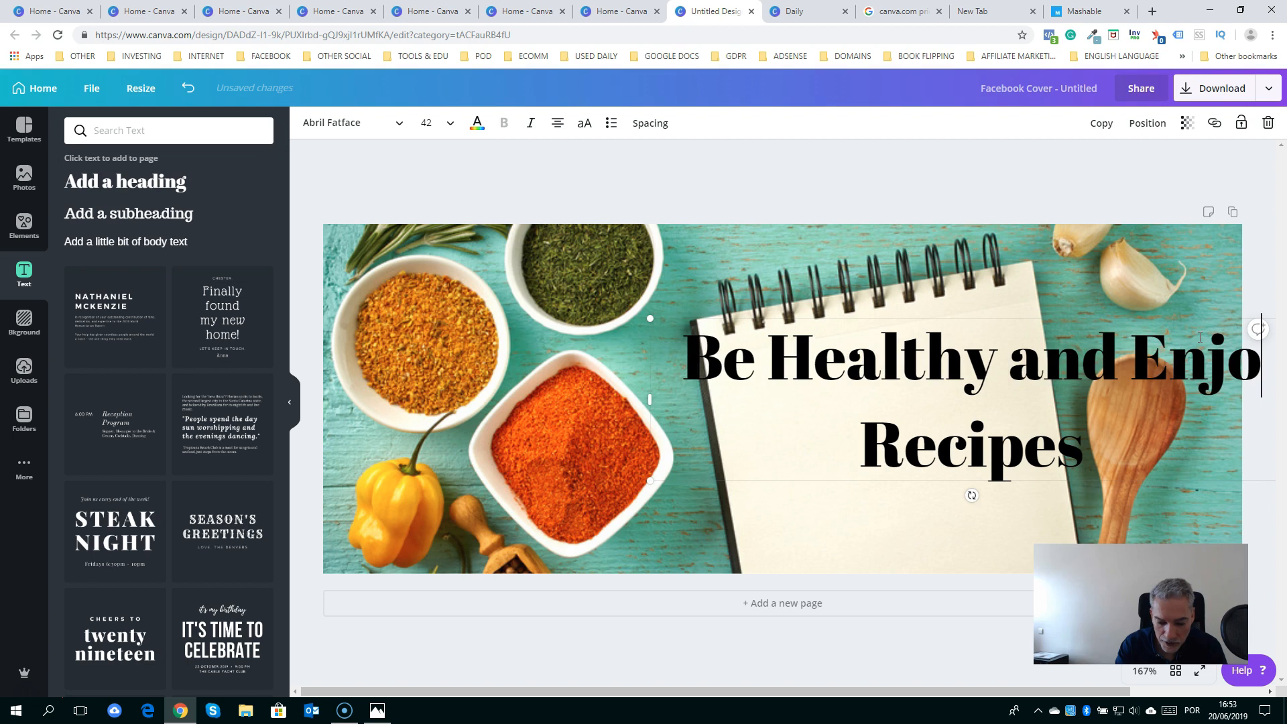
type("Your ")
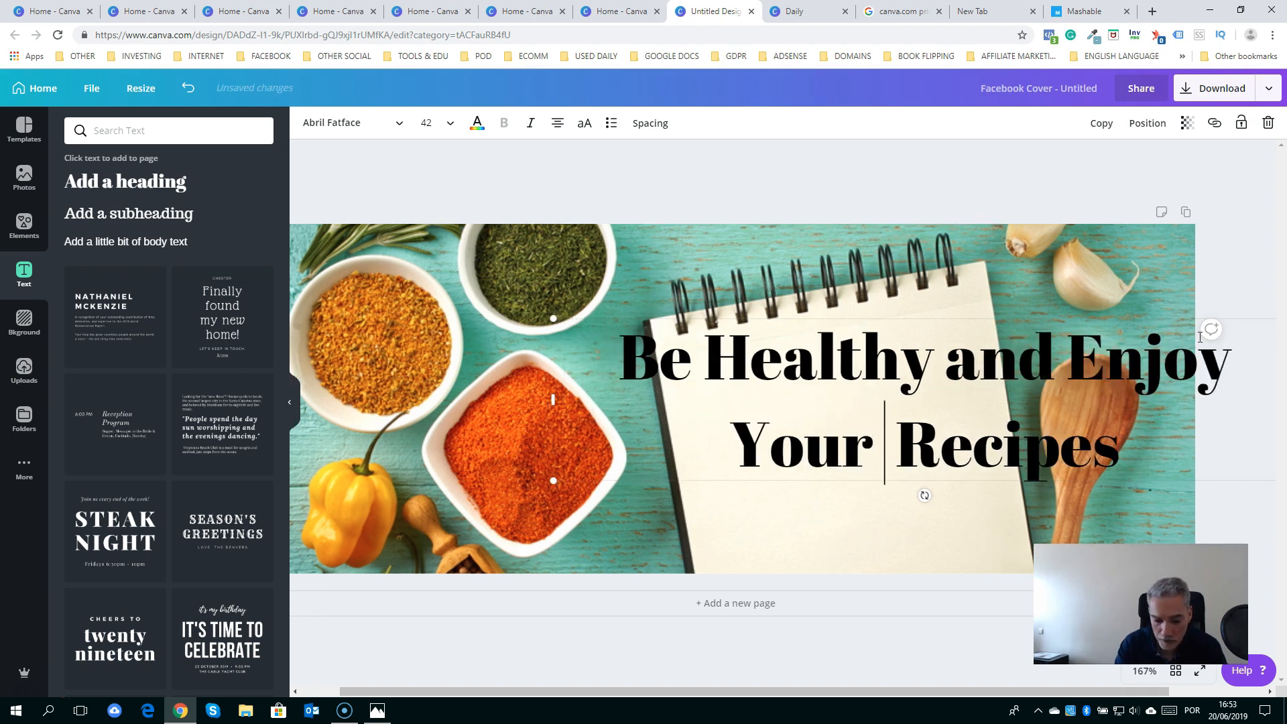
type("Meals With")
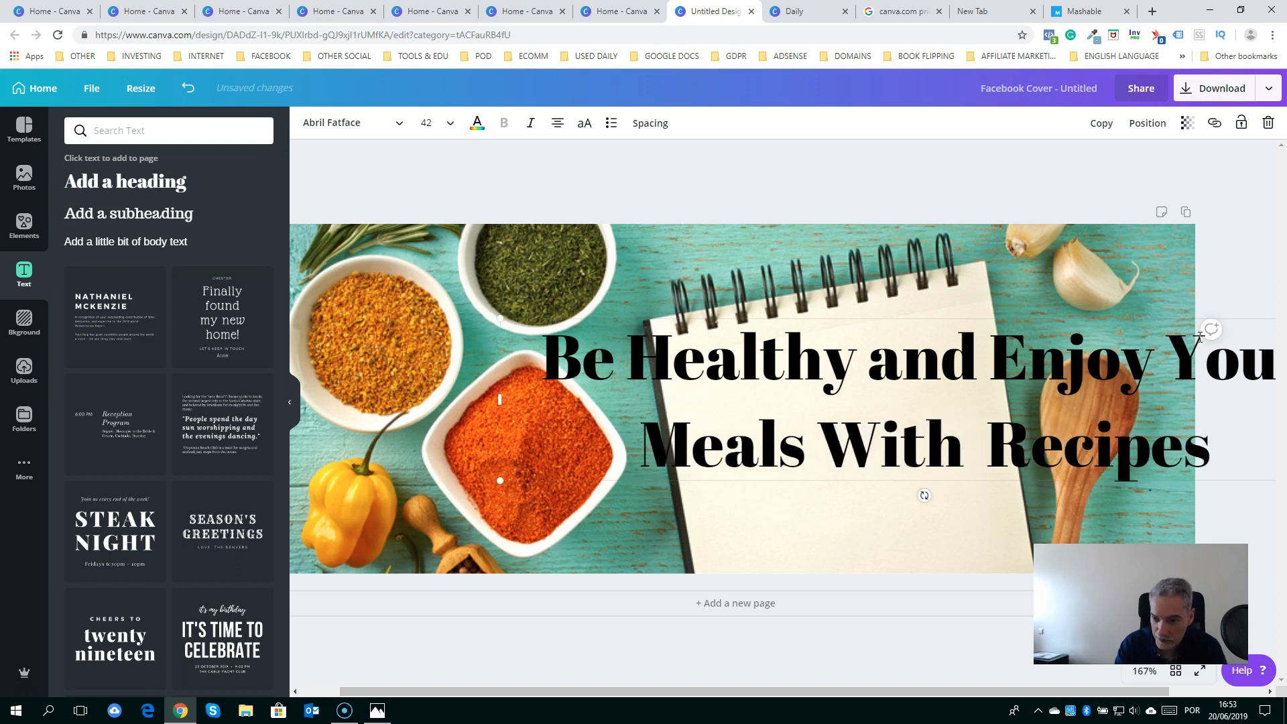
type(" OPu")
key("BackSpace")
key("BackSpace")
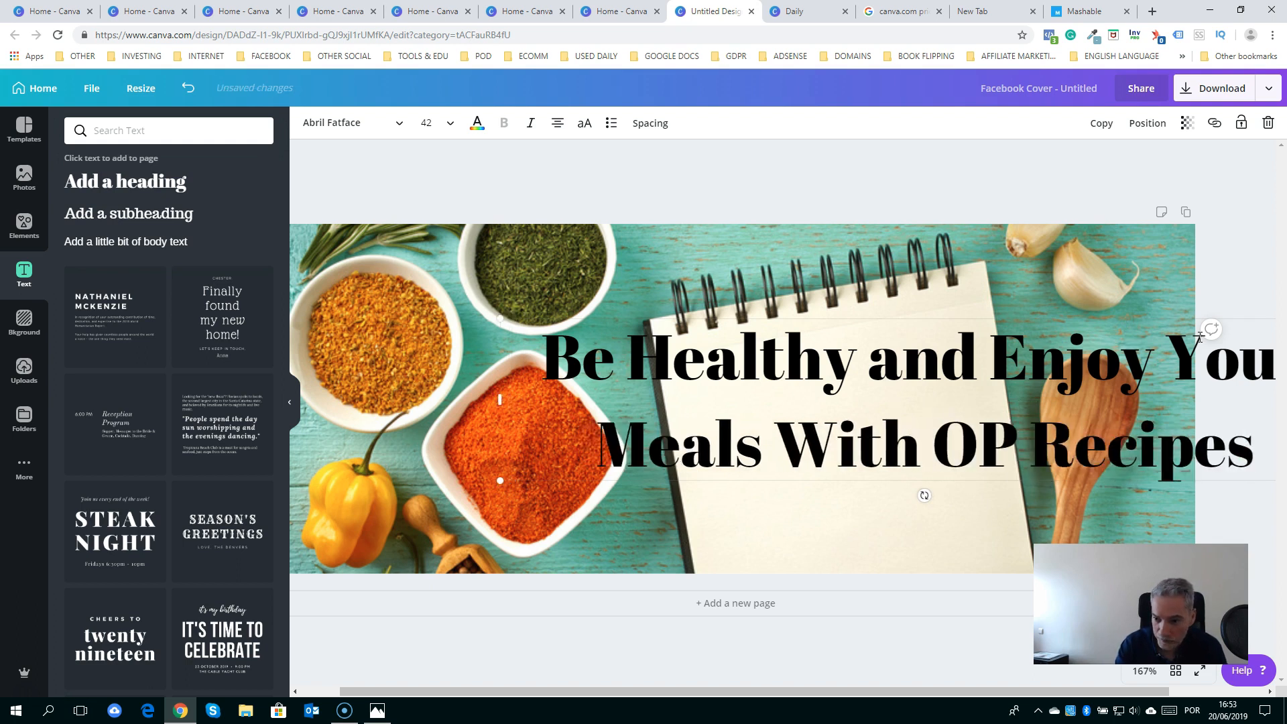
type("ur Wee")
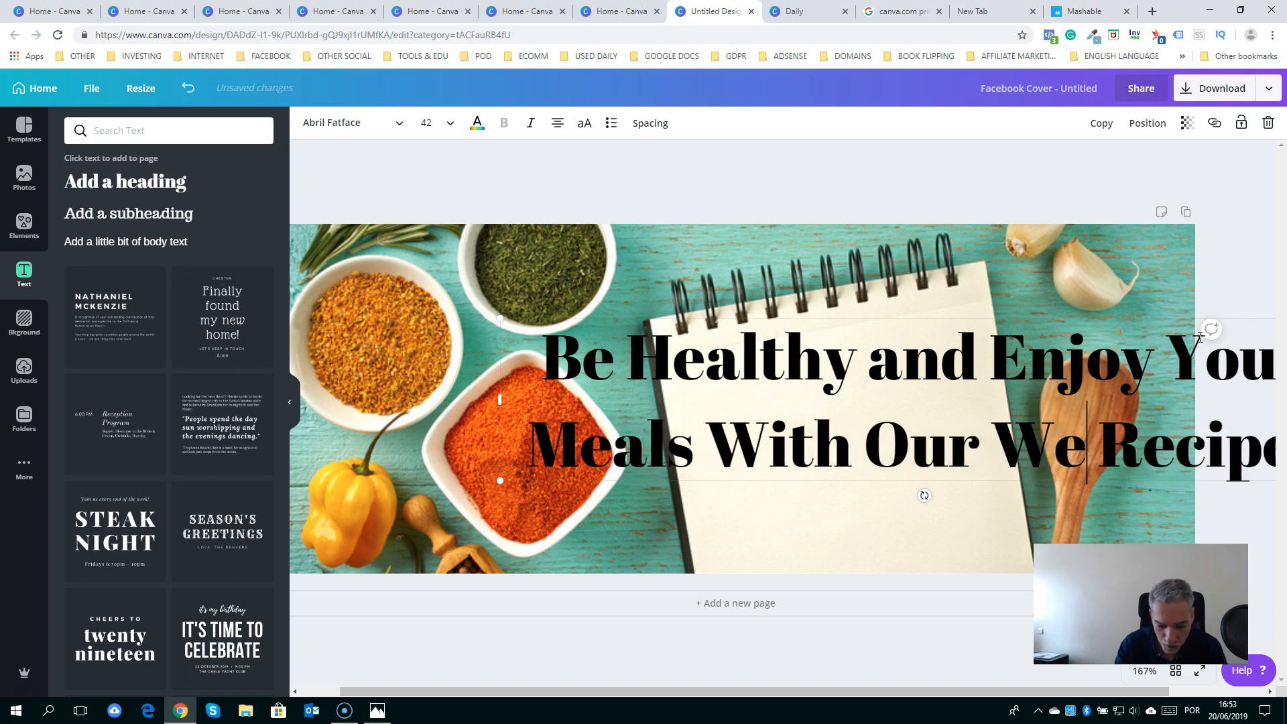
type("kl")
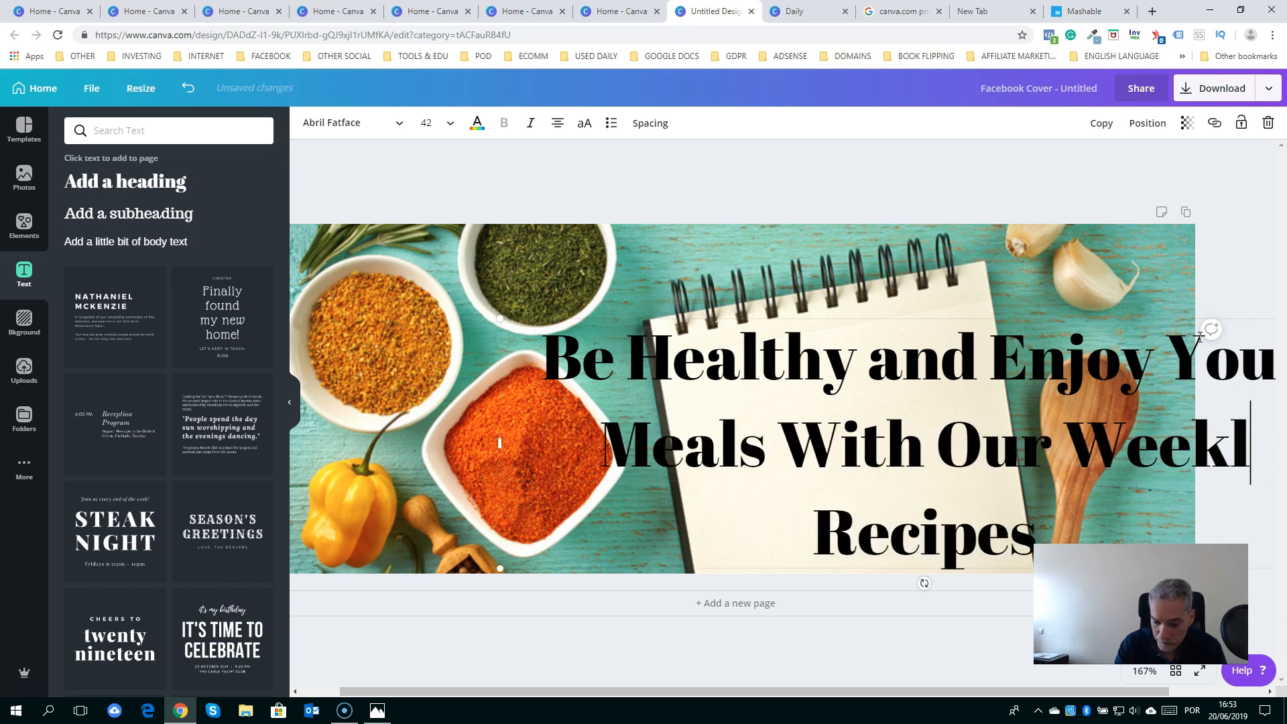
type("y")
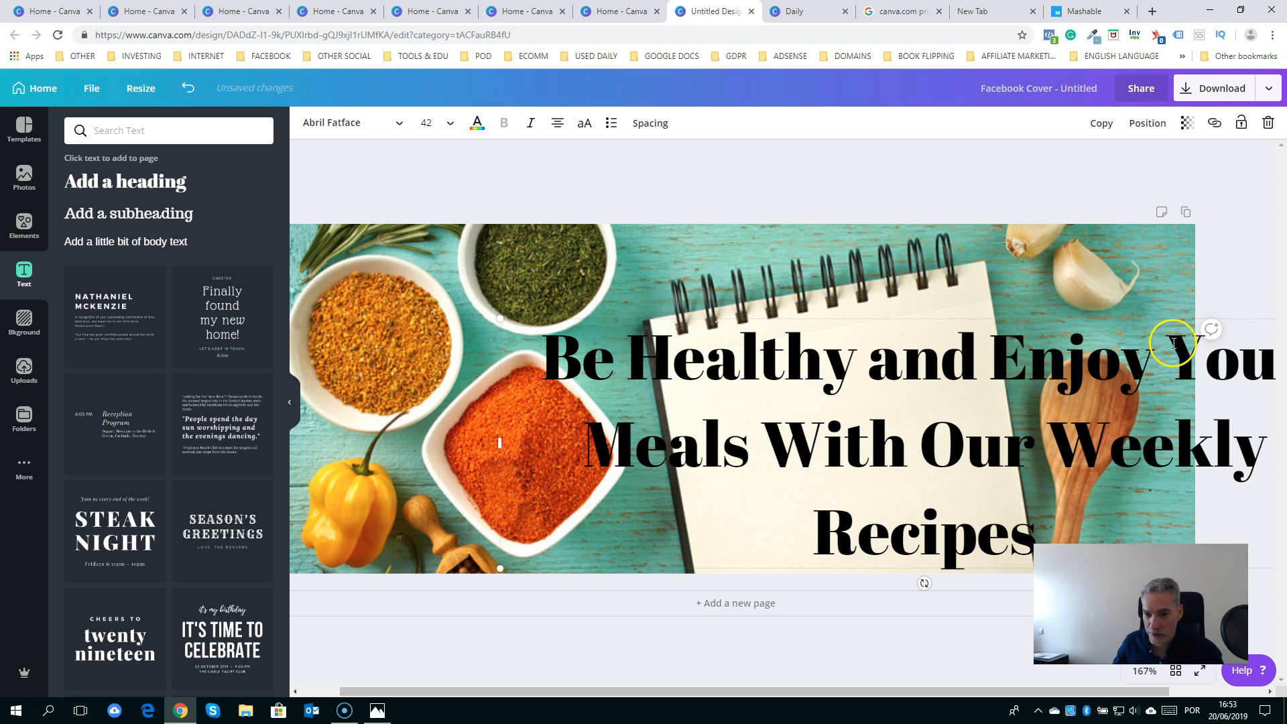
key("Escape")
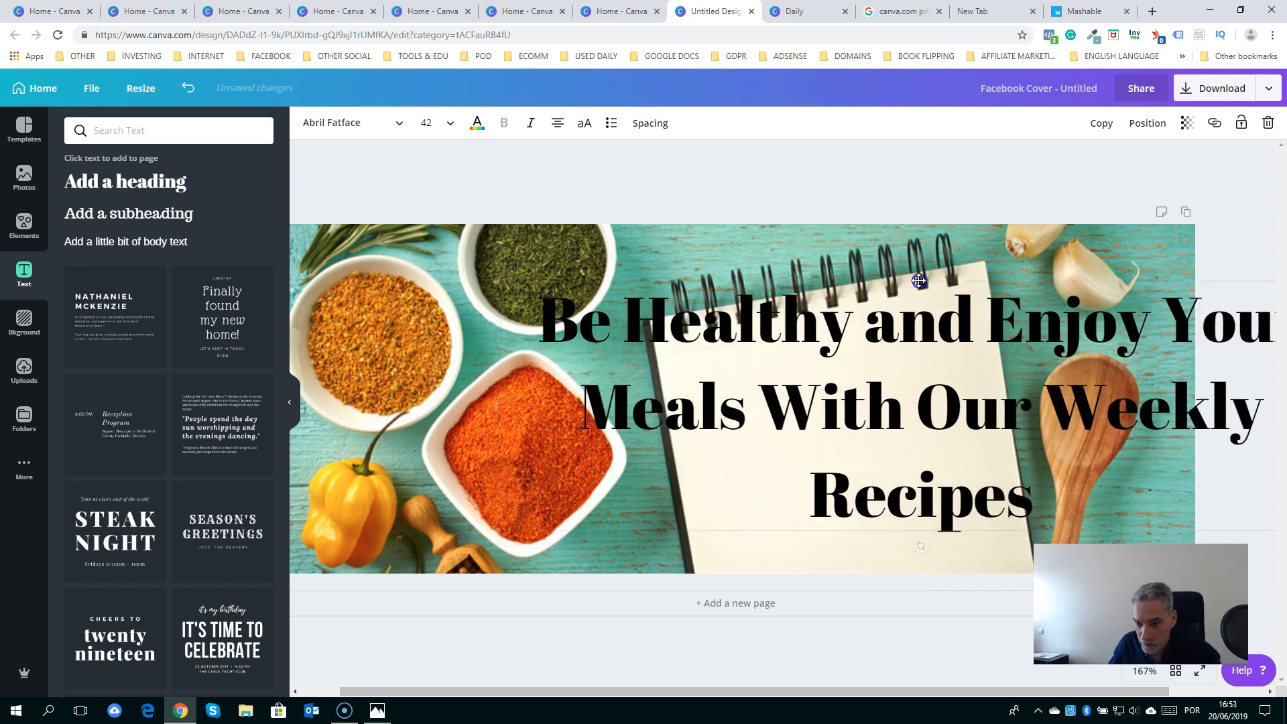
Format the heading in white at size 32 and narrow its text box to fit over the notepad within the cover
left_click_drag(497, 295, 1004, 471)
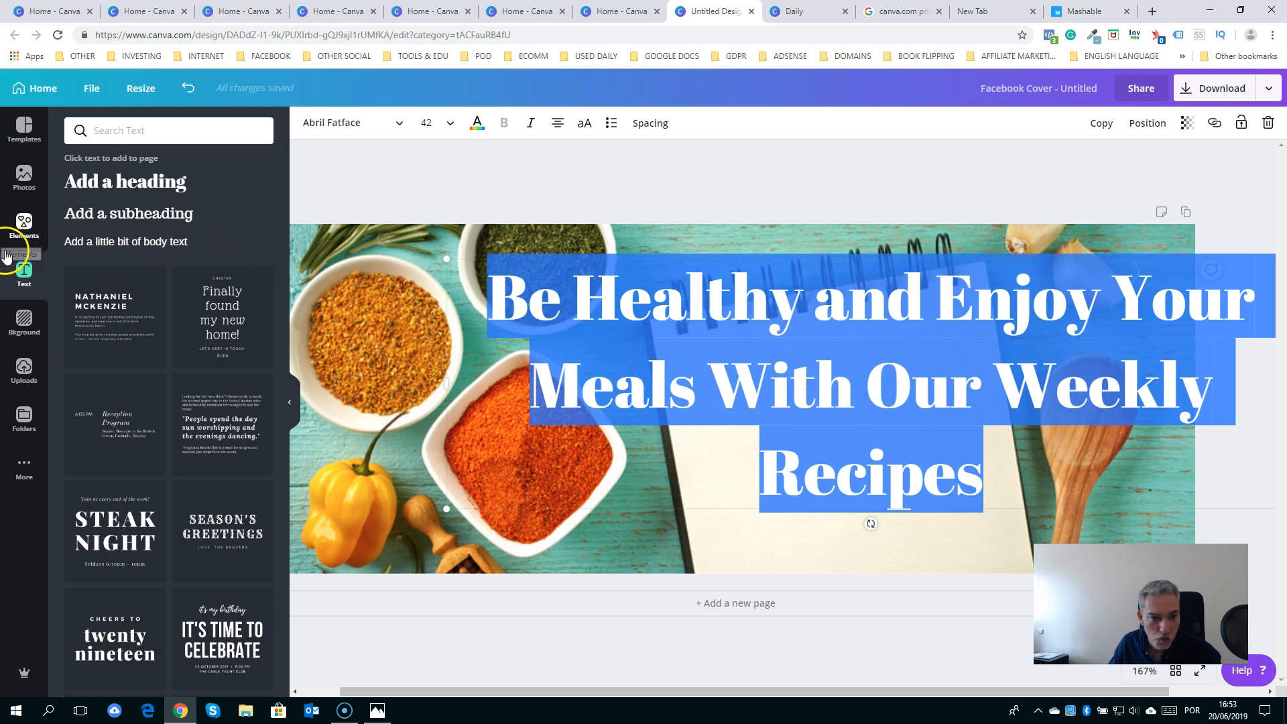
left_click(477, 123)
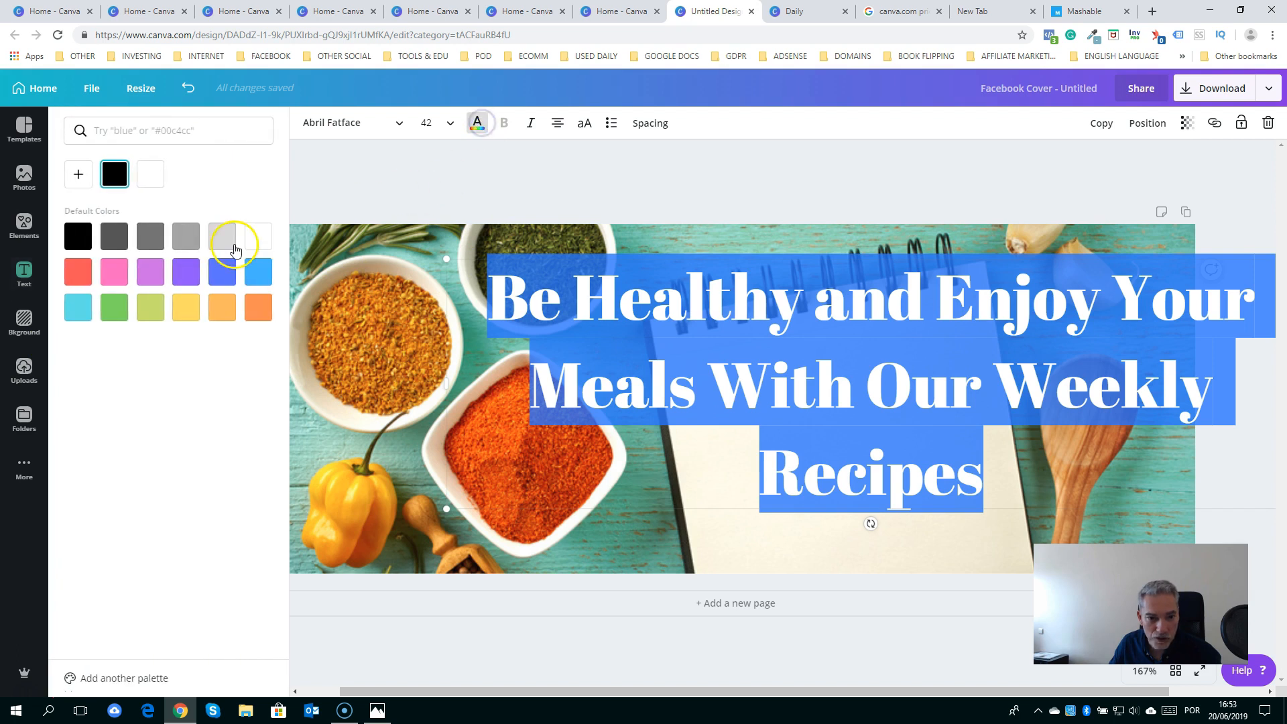
left_click(256, 238)
left_click(449, 124)
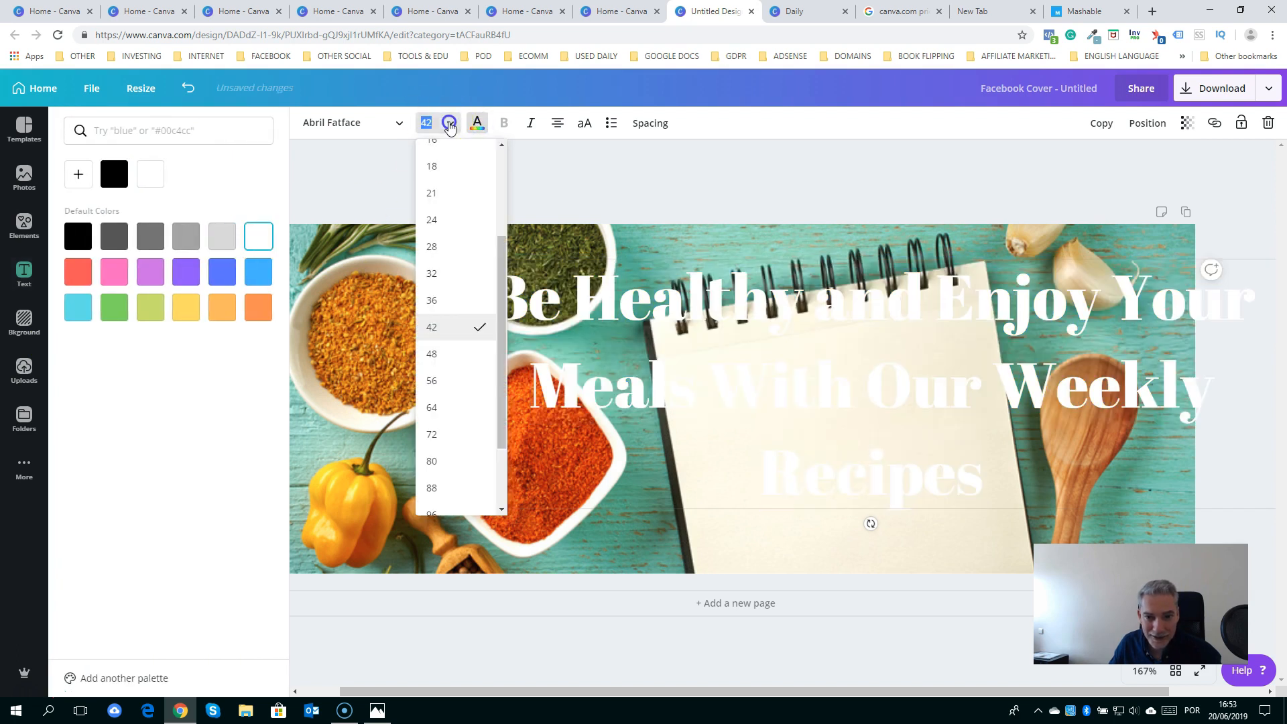
left_click(440, 275)
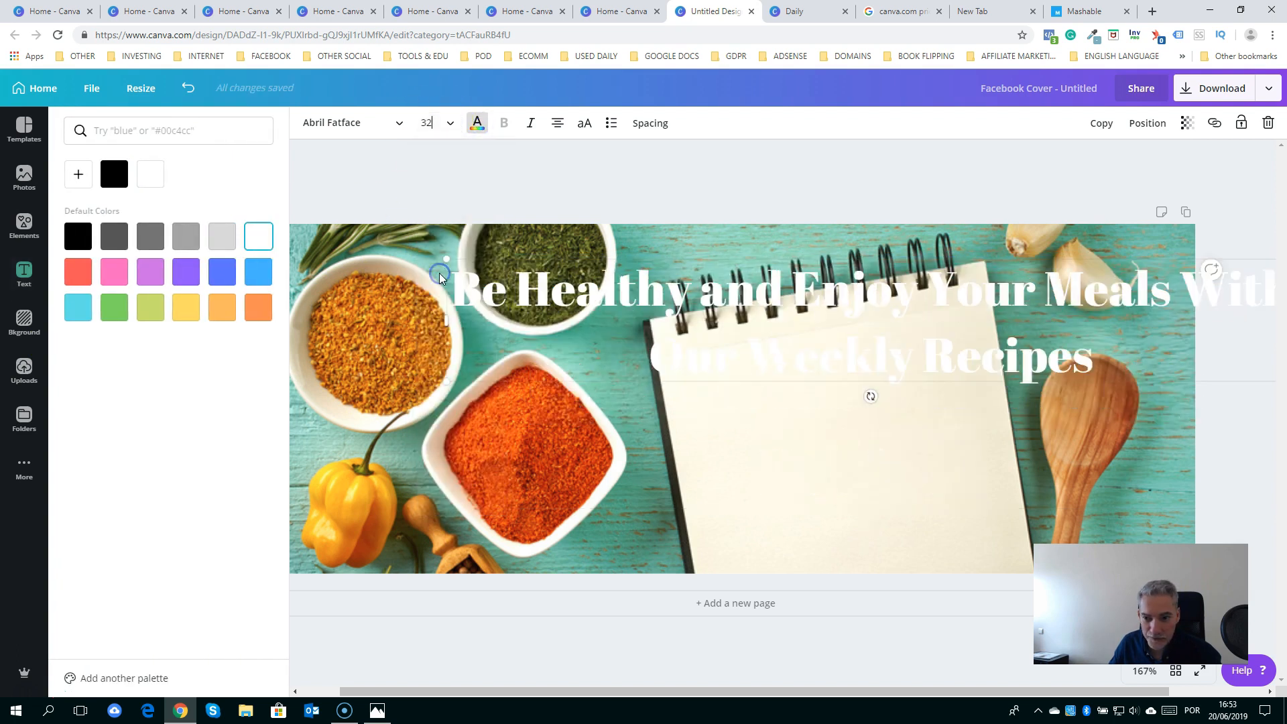
left_click_drag(446, 321, 734, 333)
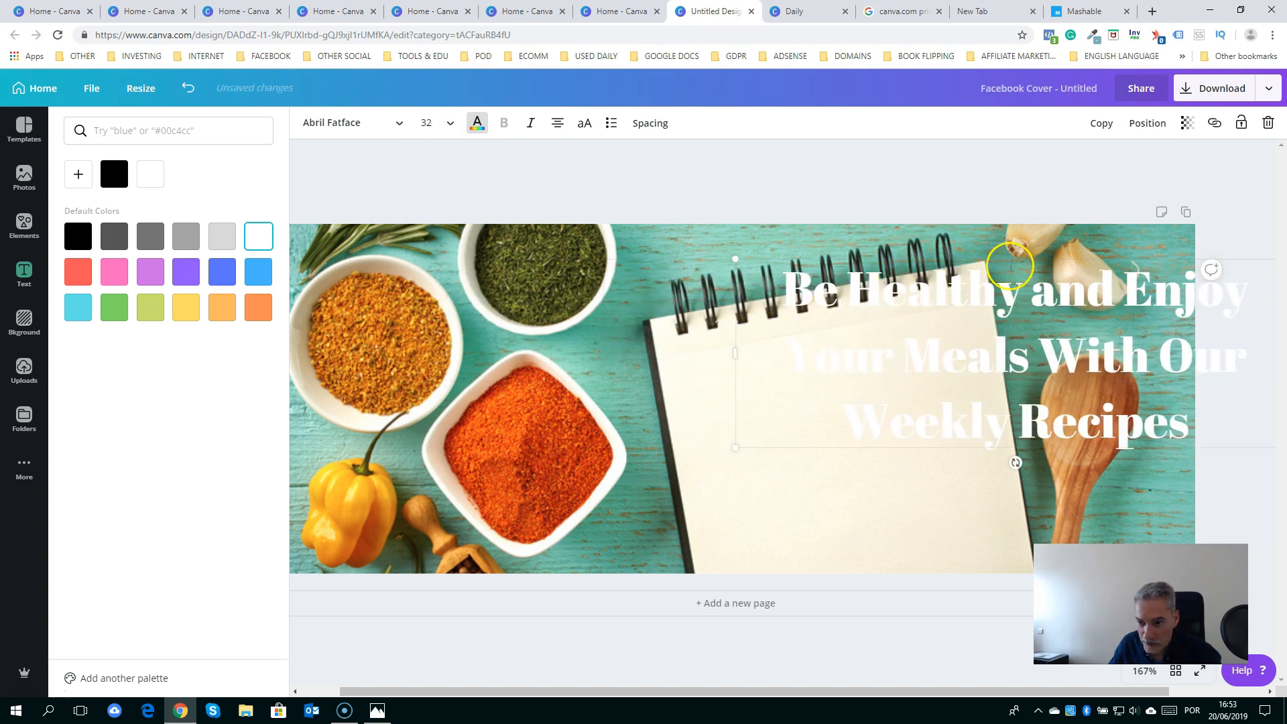
left_click_drag(1026, 256, 962, 306)
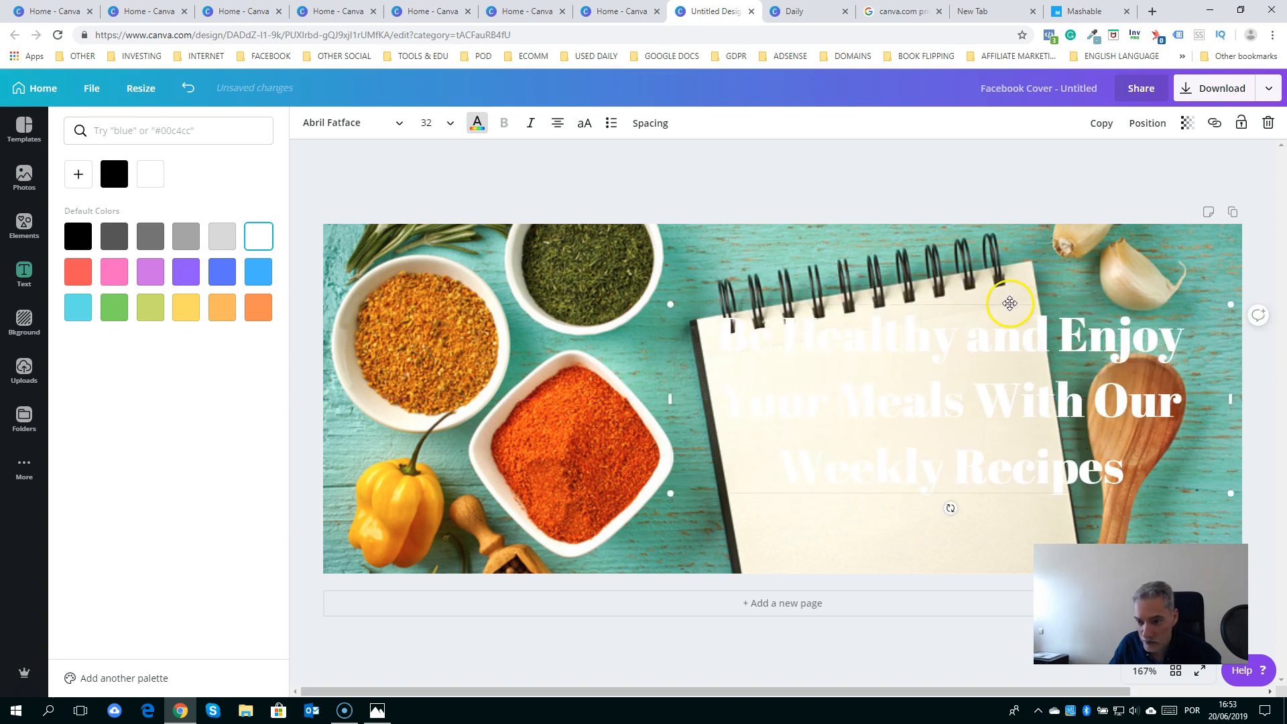
Place the recently used square, widened across the notepad, behind the heading as a backdrop and centre the heading on it
left_click(26, 235)
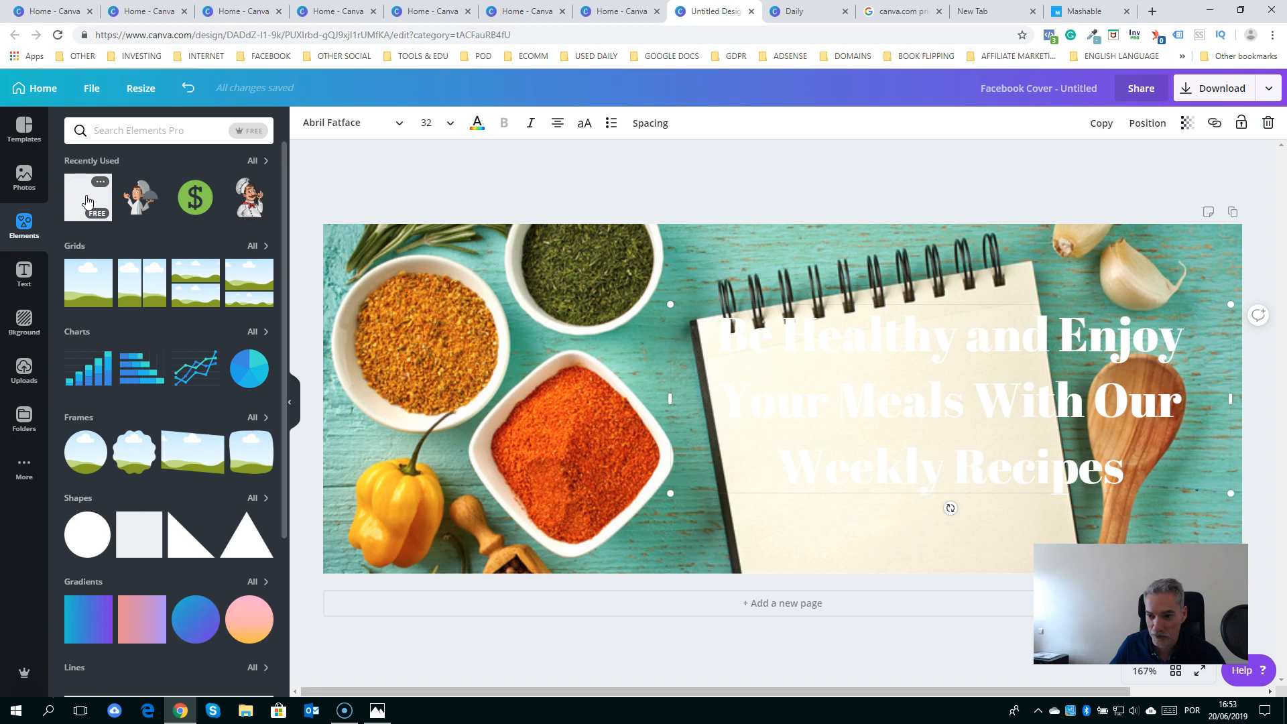
left_click(85, 198)
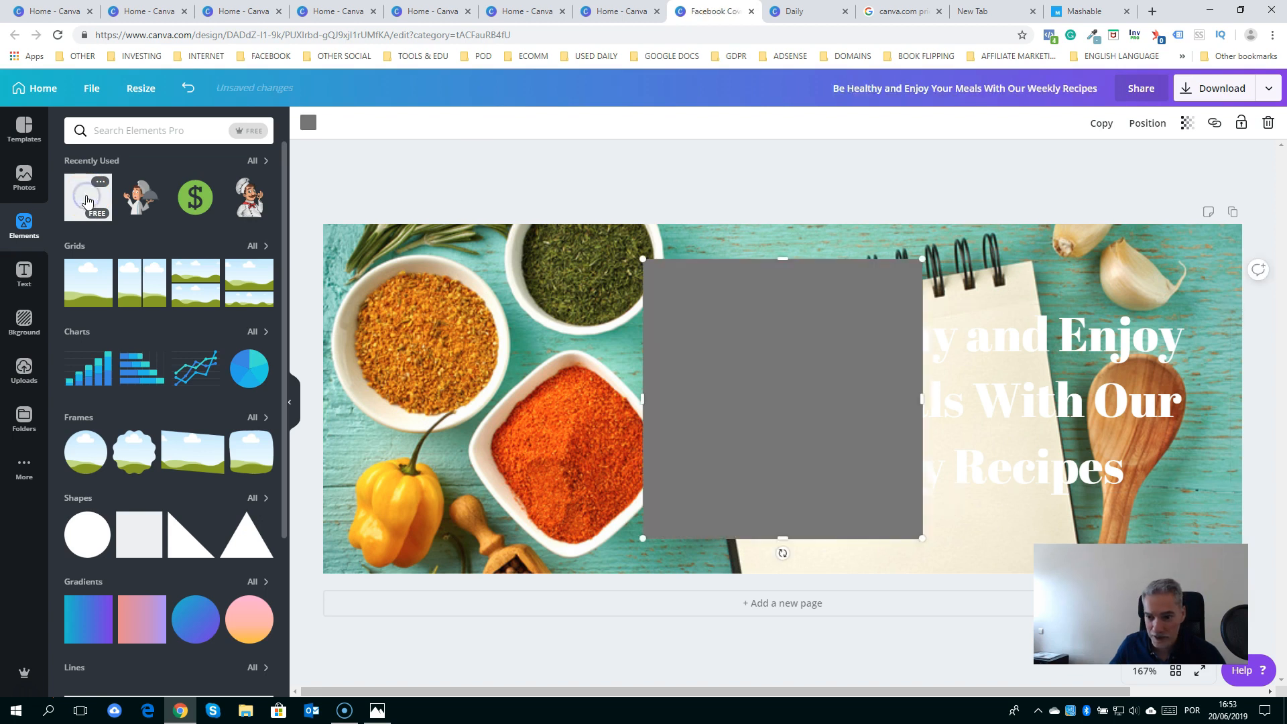
left_click_drag(923, 399, 1216, 404)
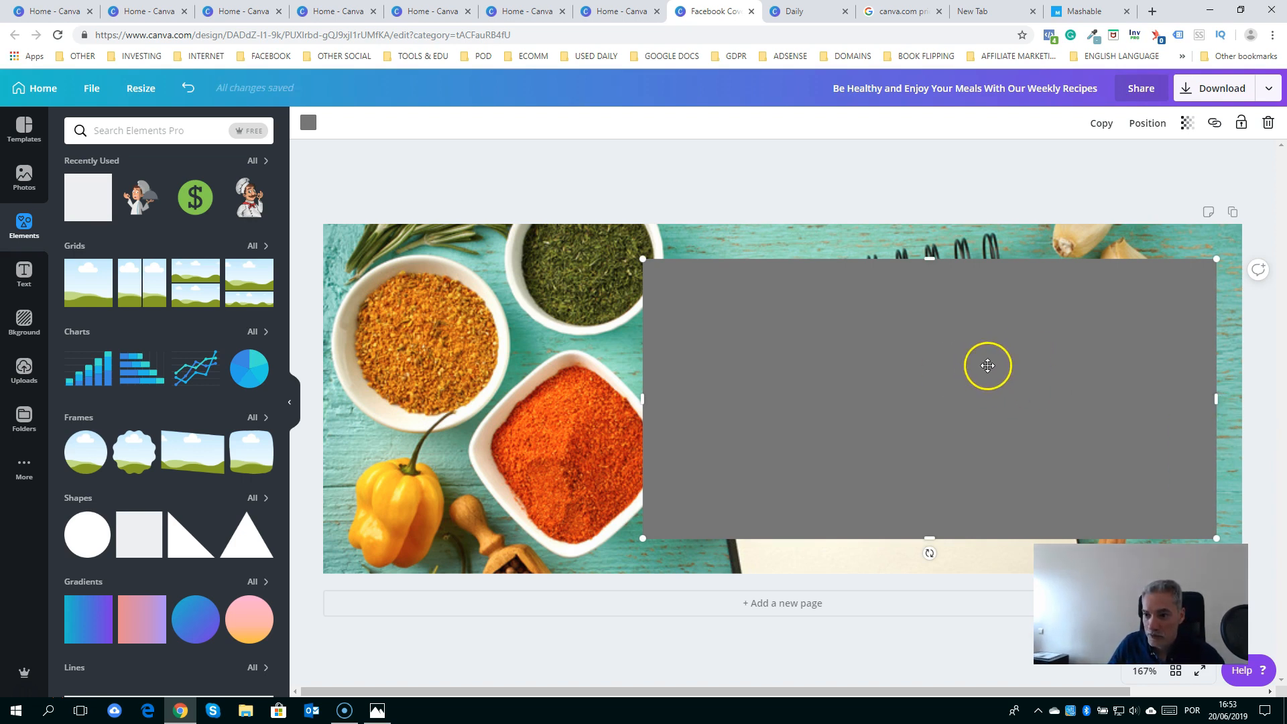
left_click(1147, 127)
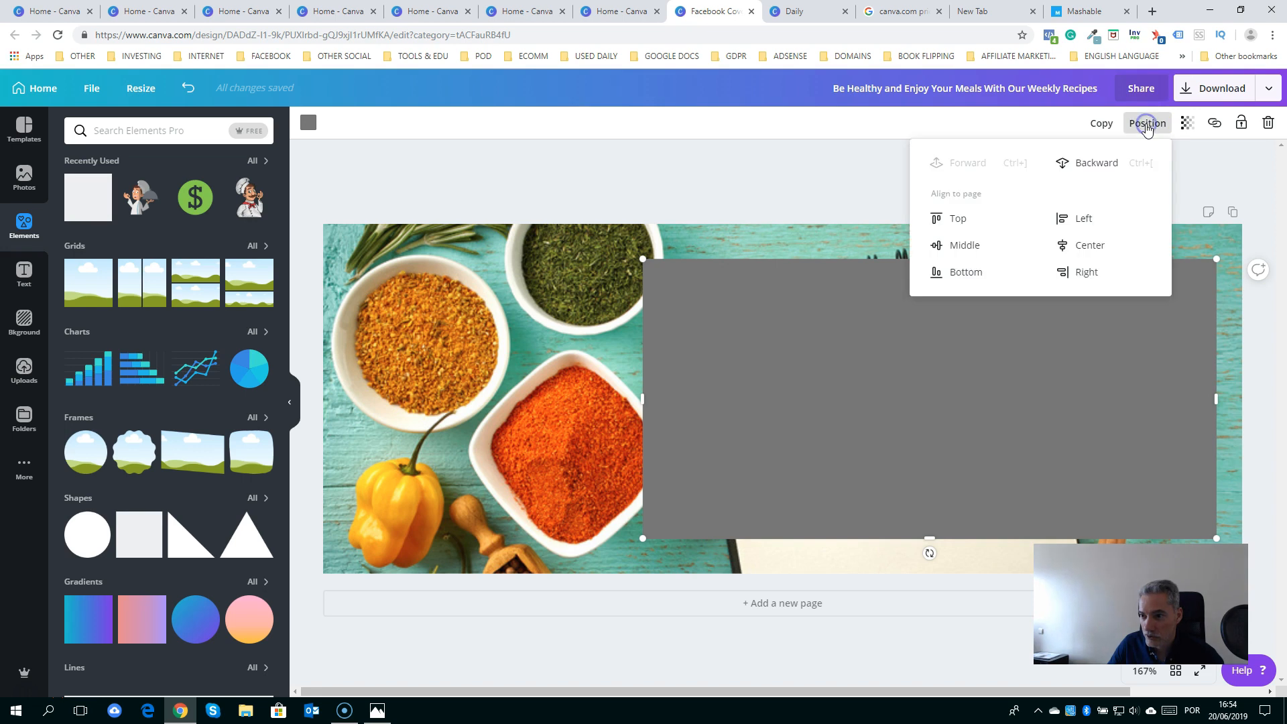
left_click(1093, 163)
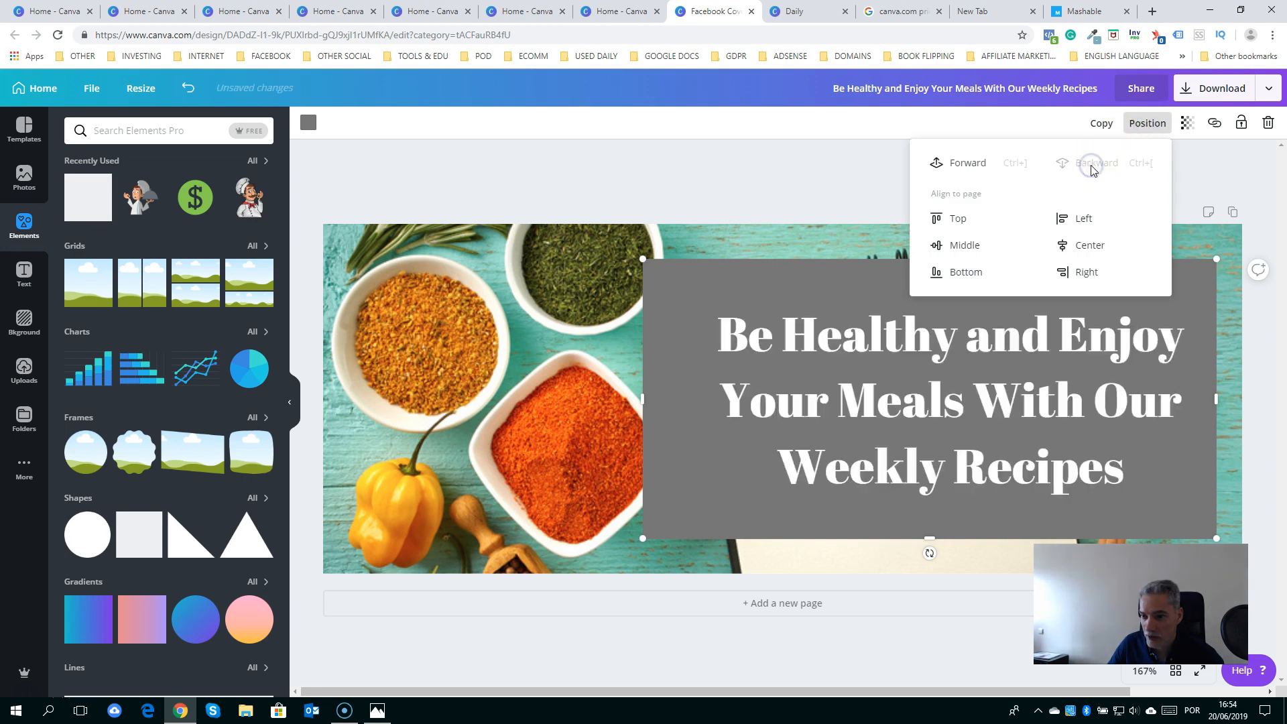
left_click(993, 305)
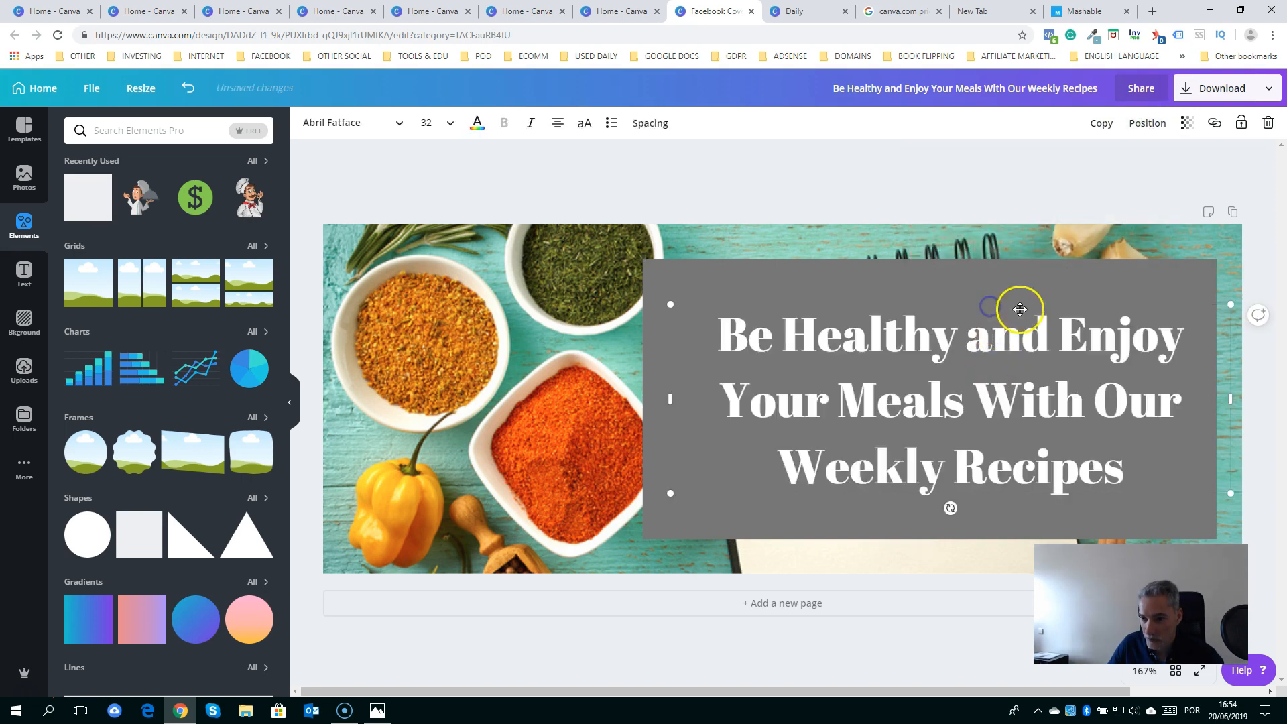
left_click_drag(1026, 319, 1002, 318)
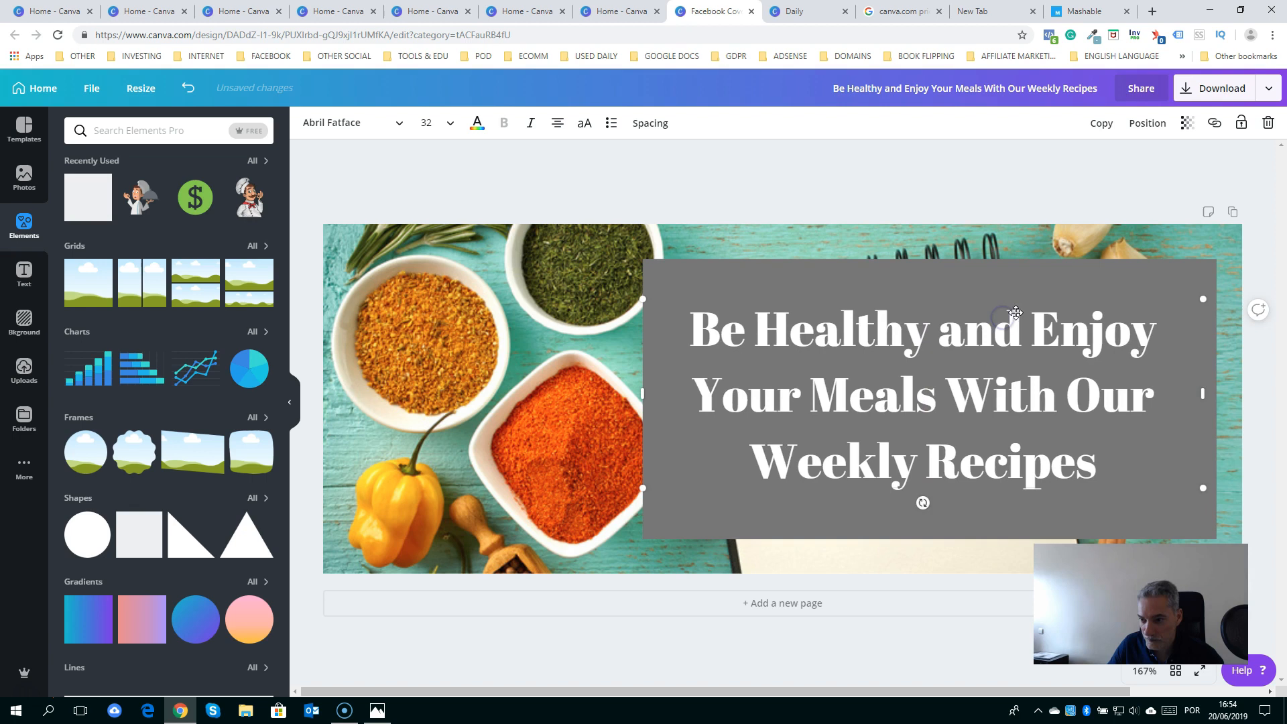
Colour the backdrop rectangle black and set its transparency to 52
left_click(1175, 272)
left_click(310, 123)
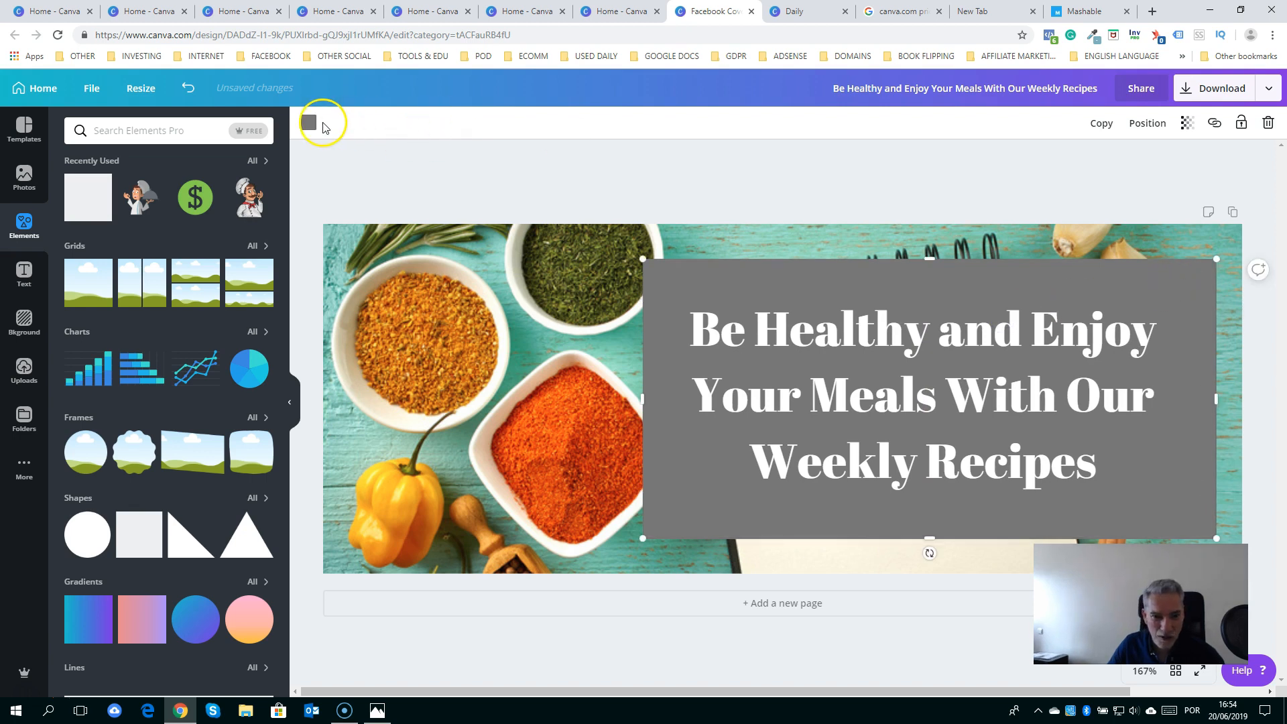
left_click(77, 236)
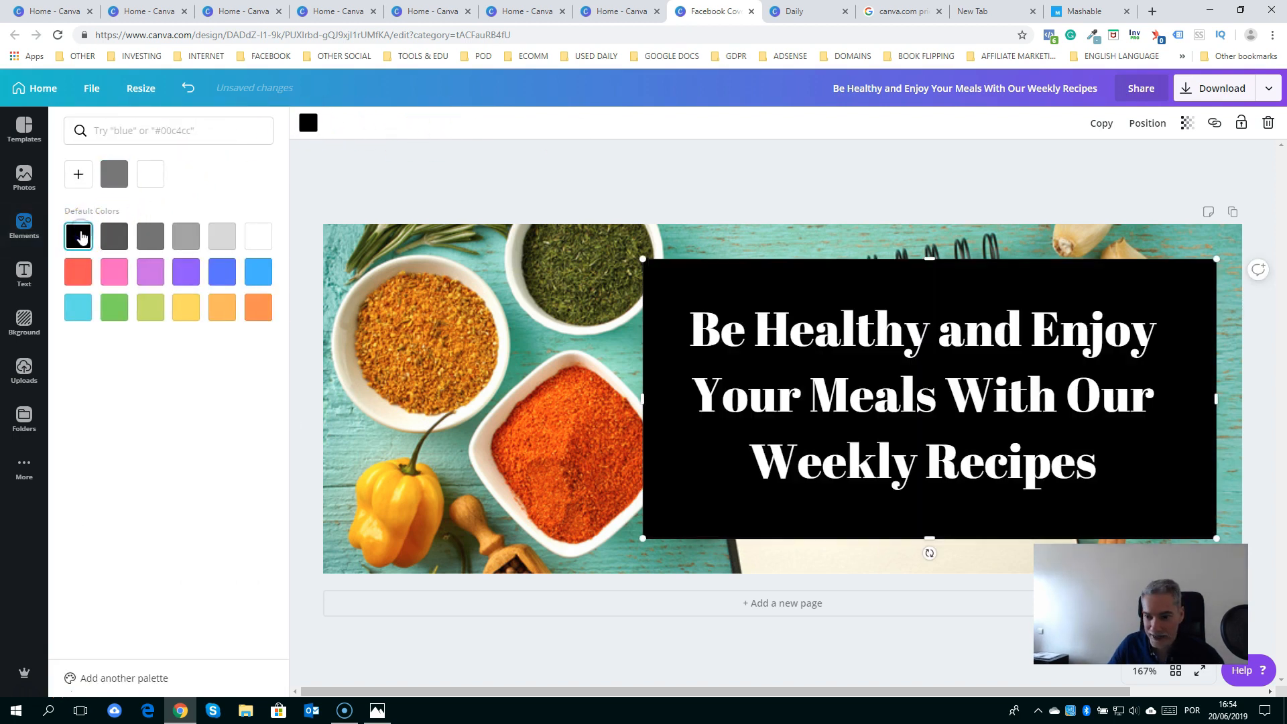
left_click(1187, 123)
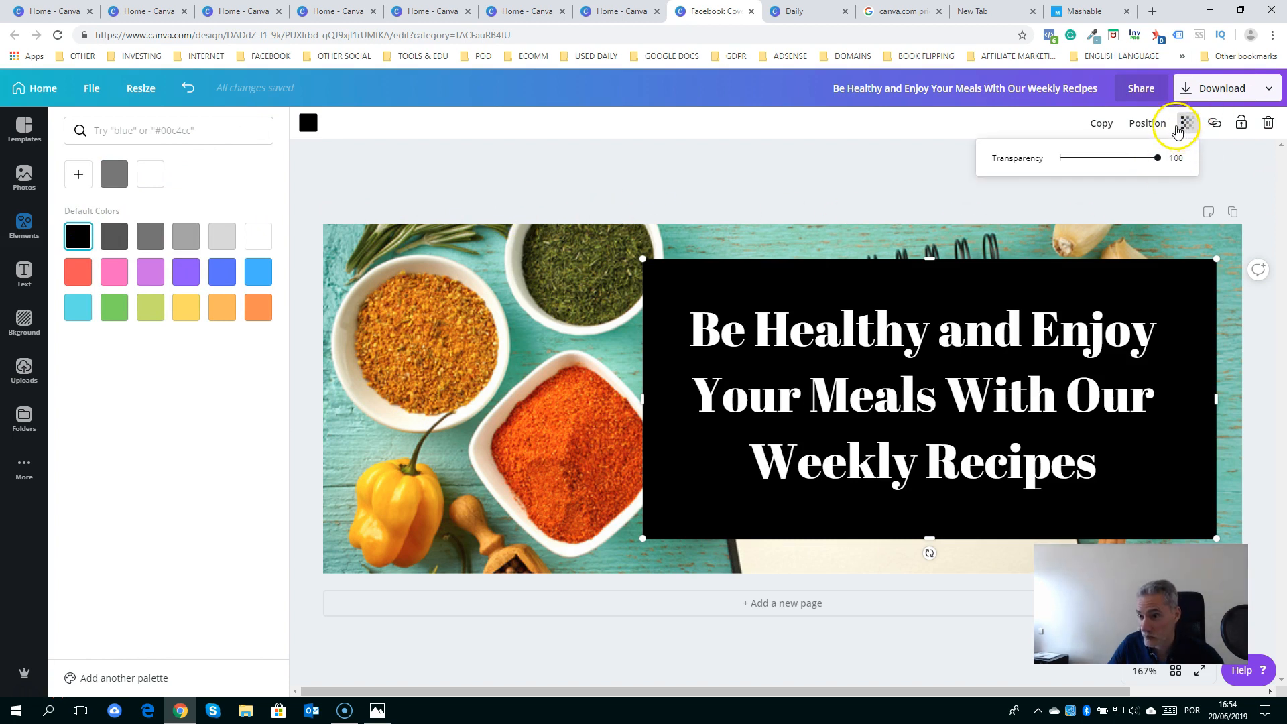
left_click_drag(1159, 162, 1113, 162)
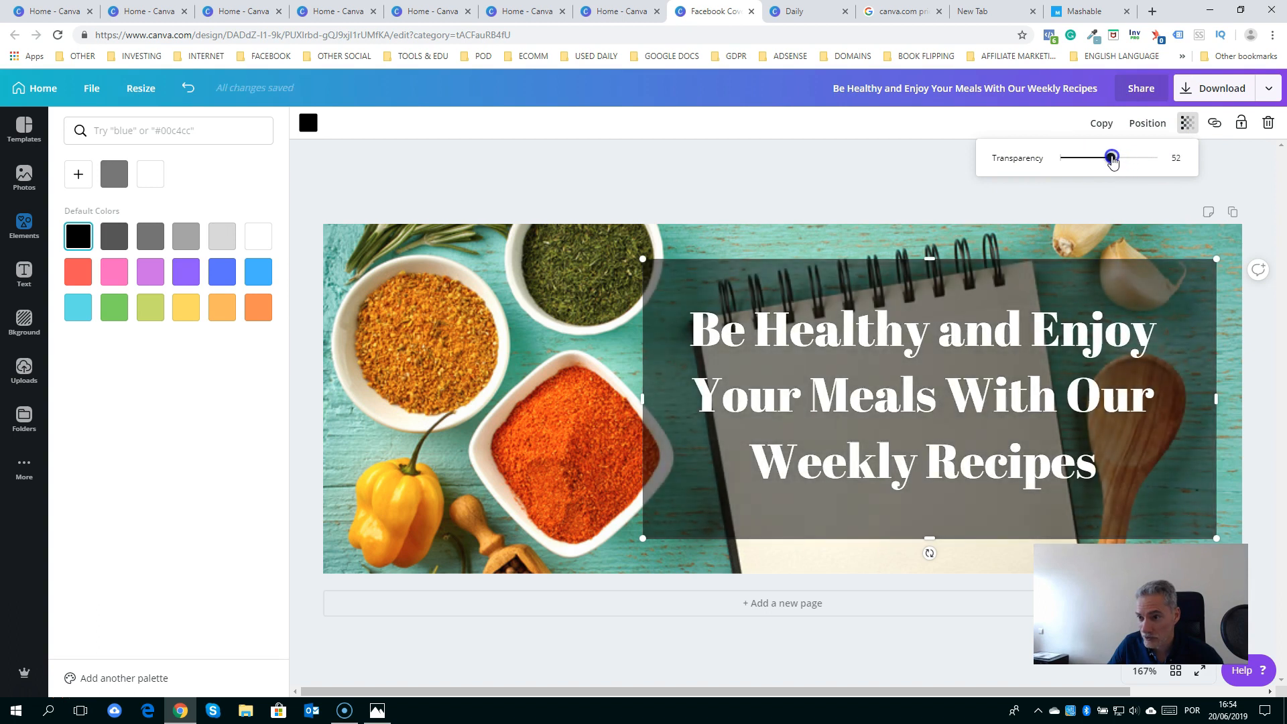
left_click(1269, 215)
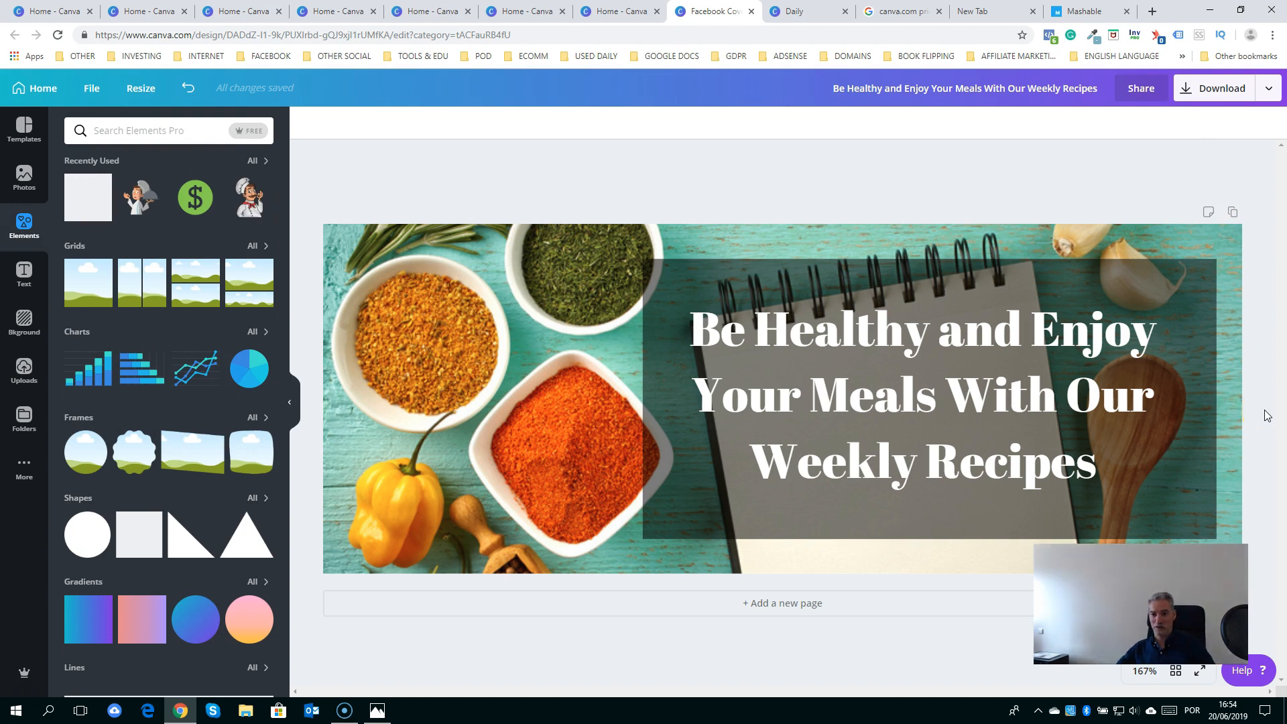
Download the Facebook cover as a PNG, view the exported image full screen, and dismiss the download notice
left_click(1219, 98)
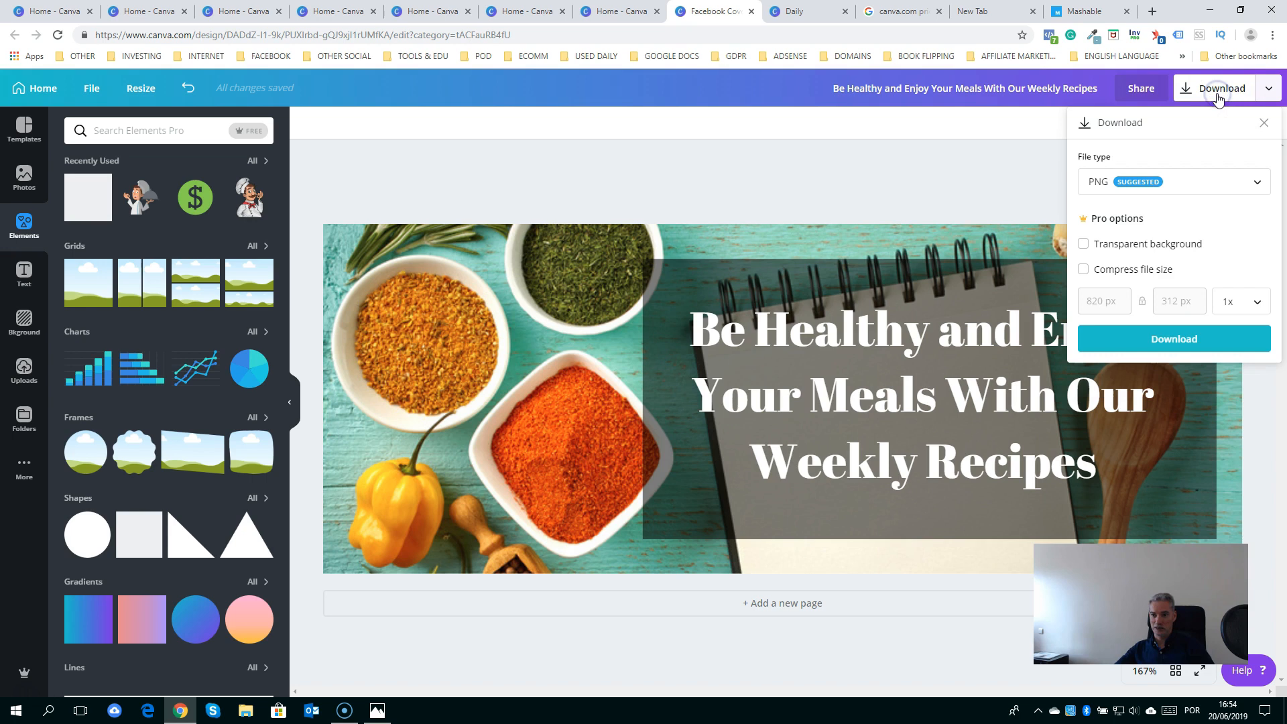
left_click(1164, 340)
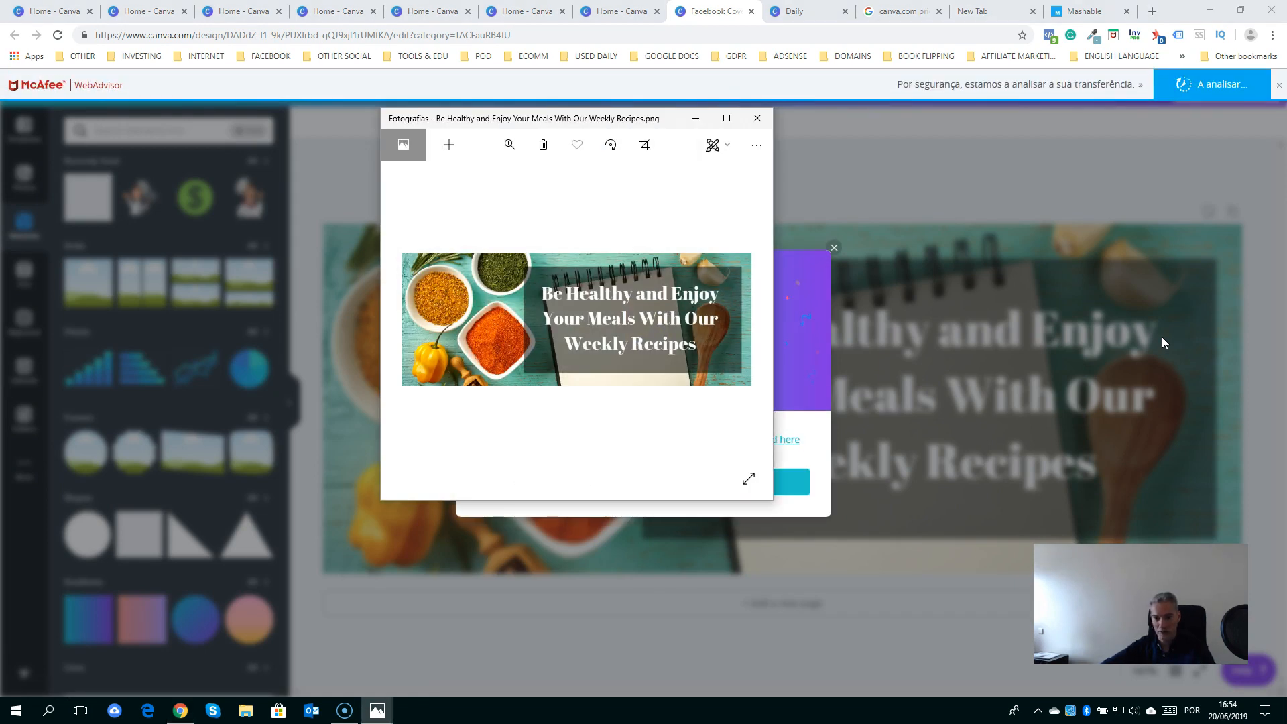
left_click(726, 118)
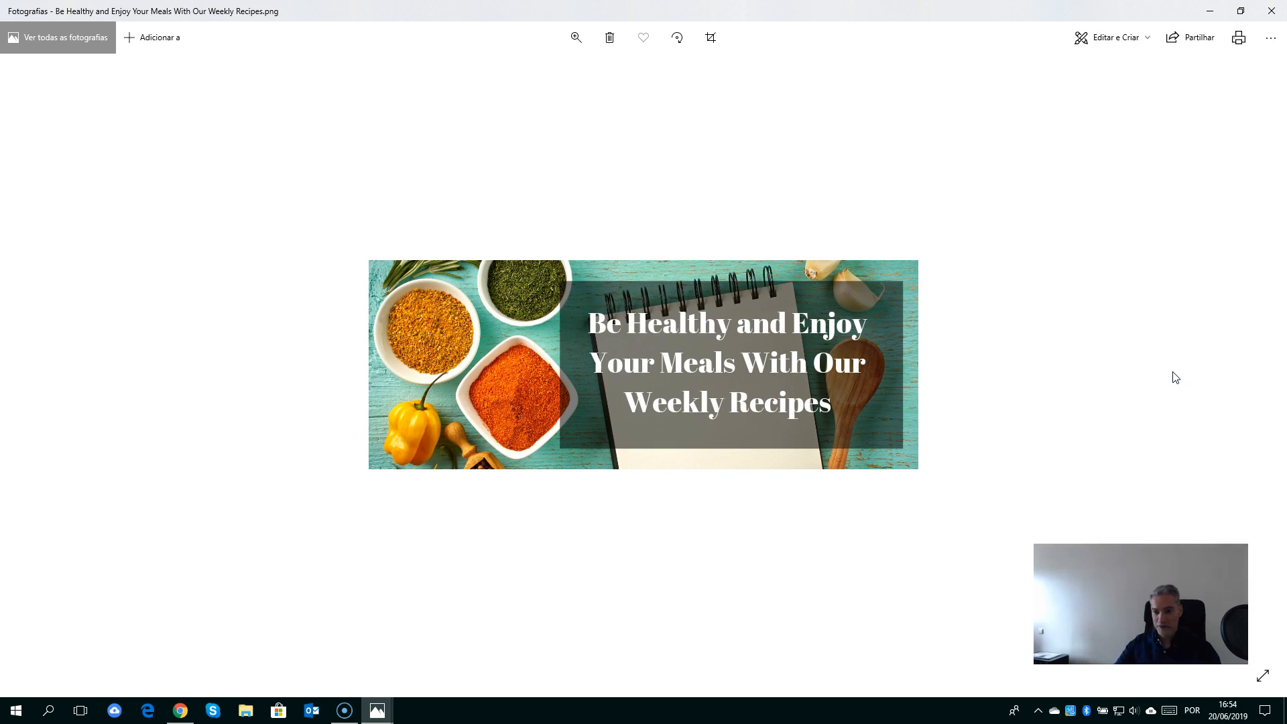
left_click(1271, 12)
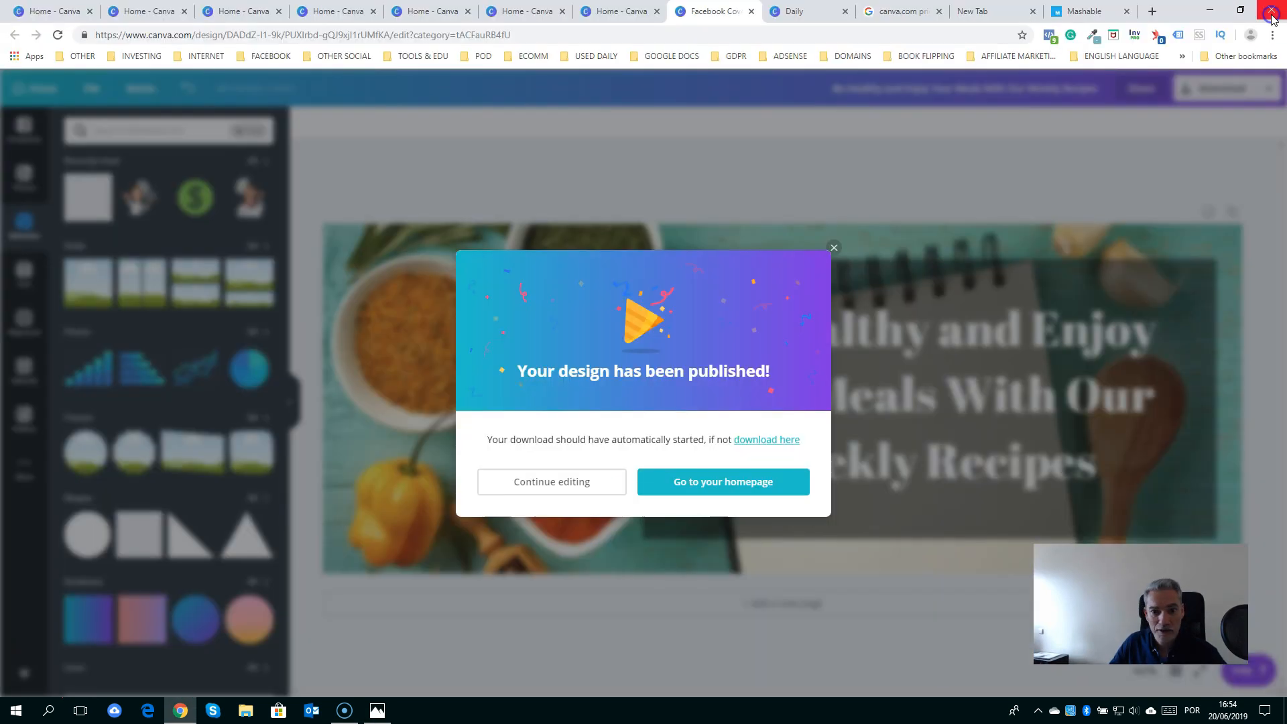
left_click(834, 249)
Reopen the healthy meals Facebook cover from the homepage and look through the trending stock photos and a premium photo's price
left_click(43, 99)
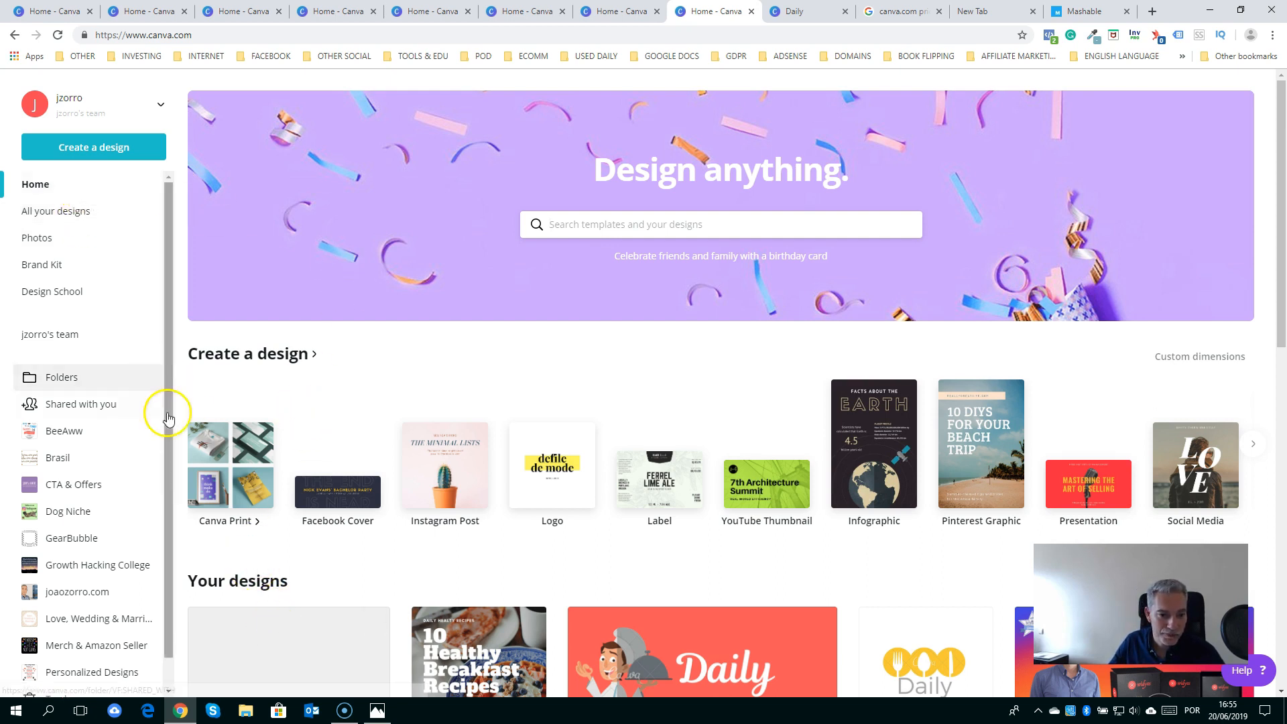
left_click(313, 670)
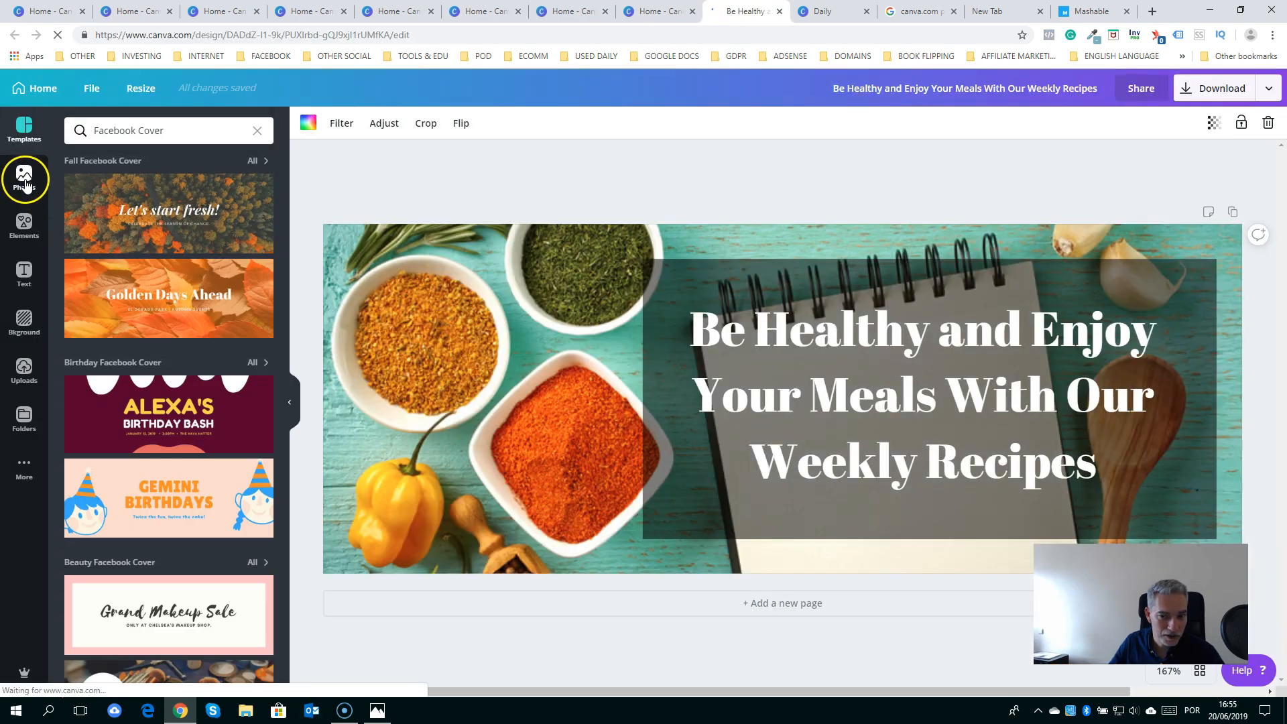
left_click(24, 180)
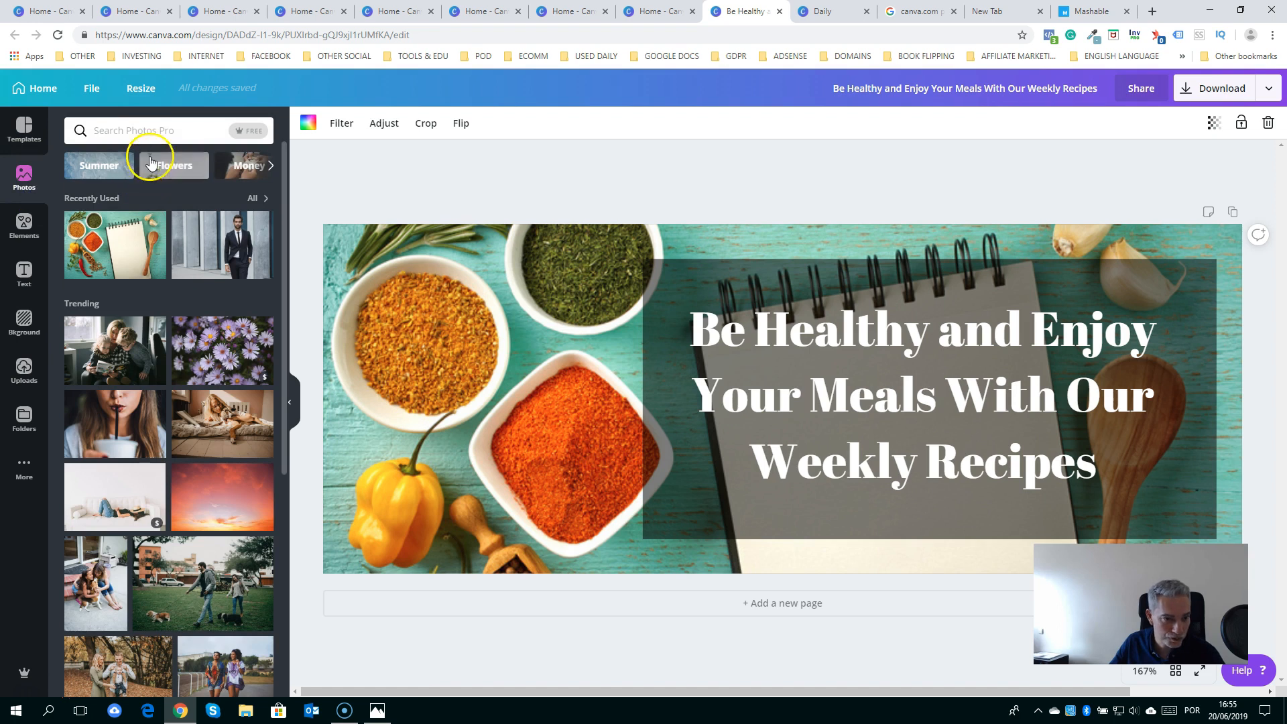
scroll(181, 368, "down", 4)
scroll(181, 371, "up", 4)
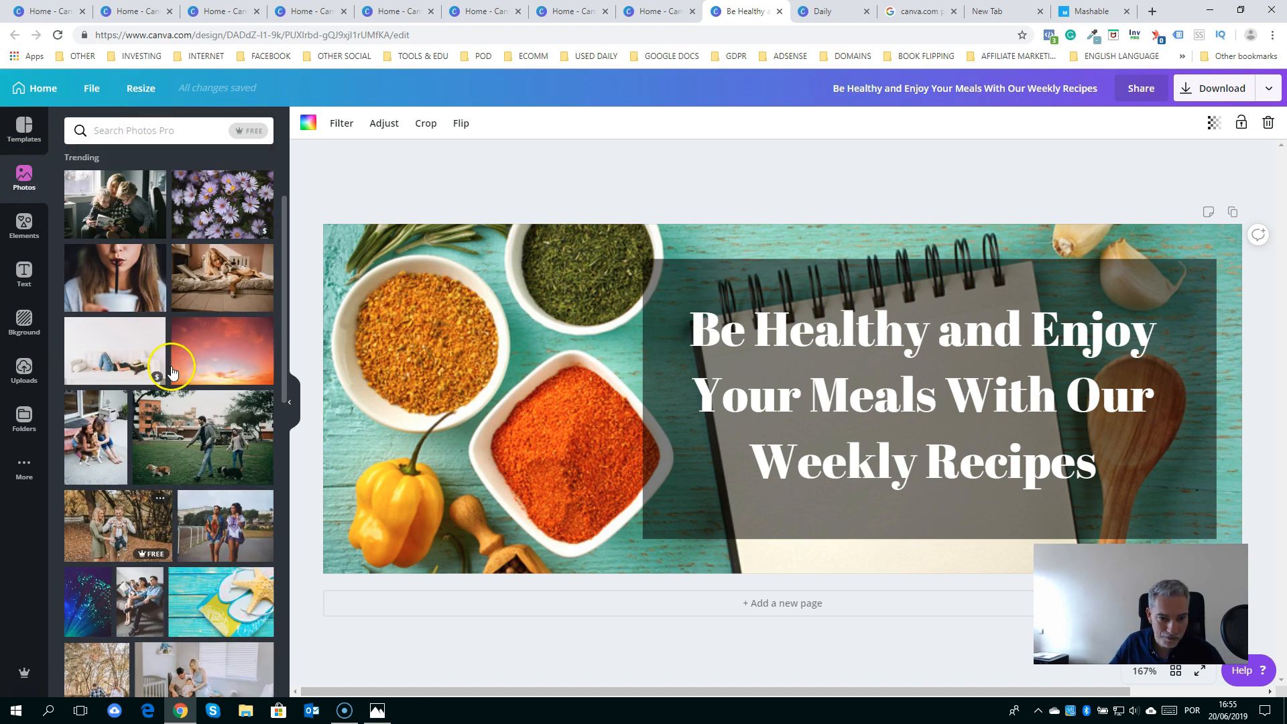
mouse_move(239, 380)
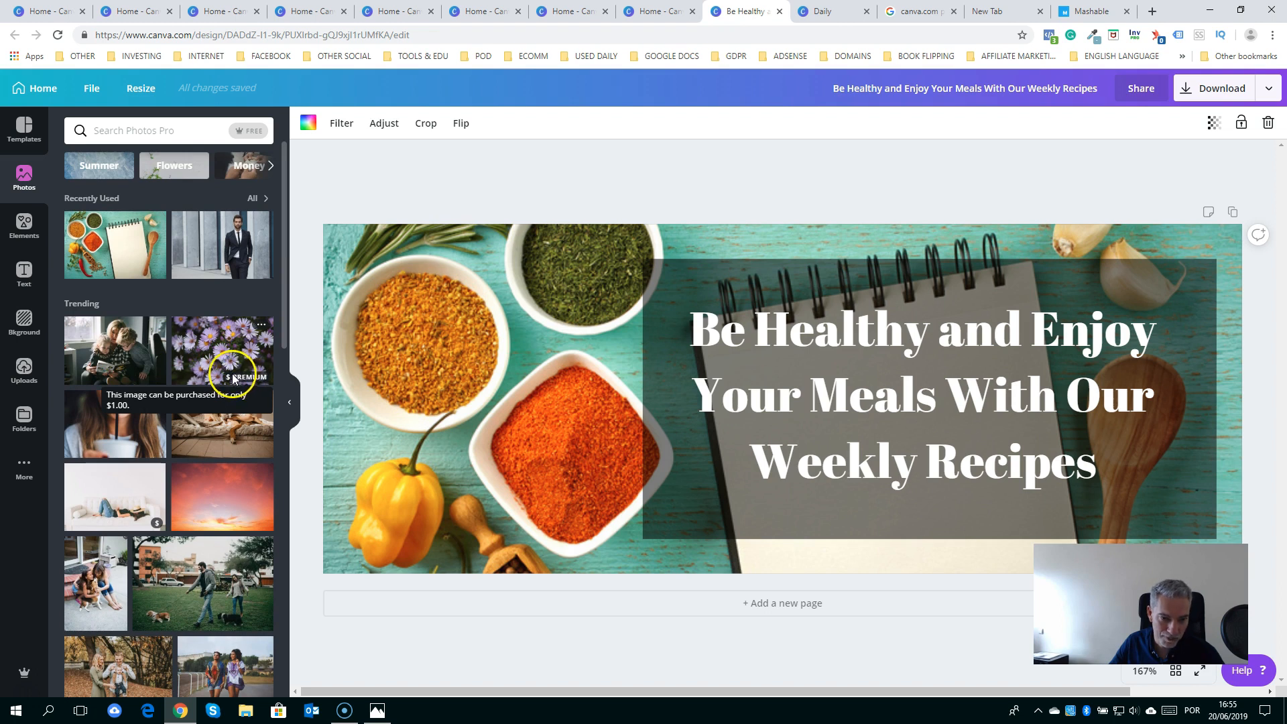
Search the stock photos for "food" and turn on the free filter
left_click(167, 133)
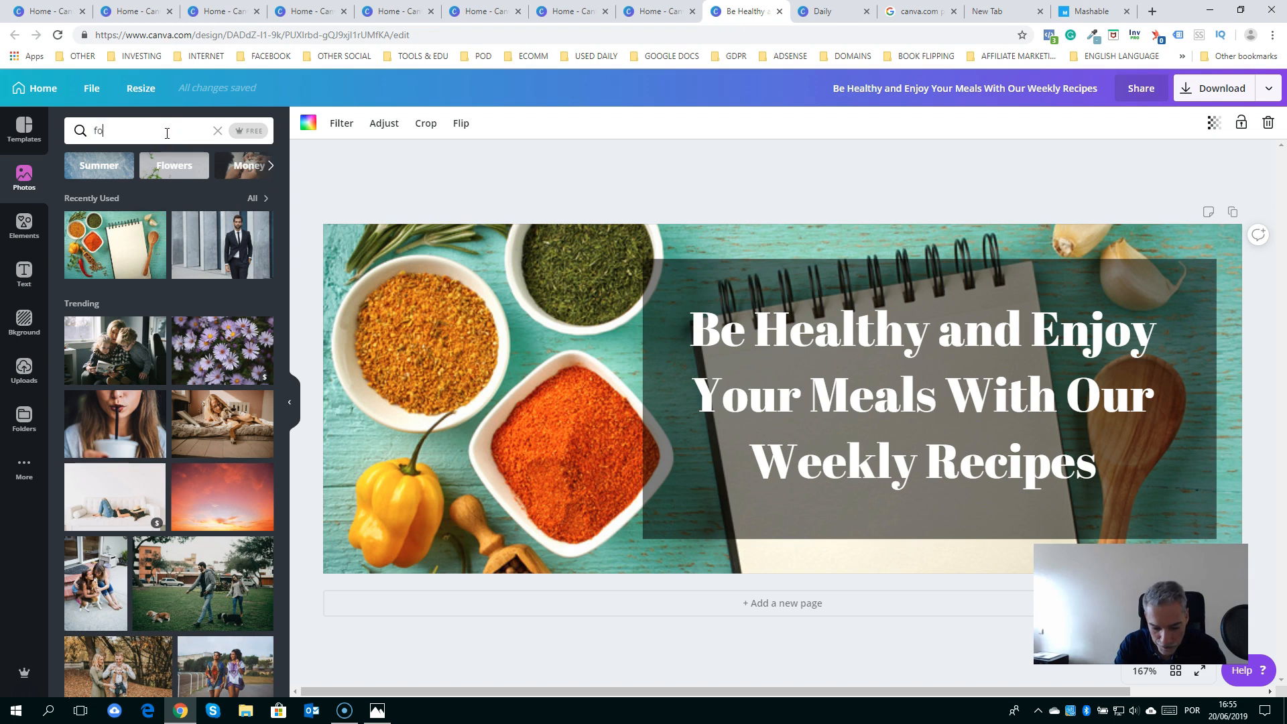
key("Return")
left_click(115, 131)
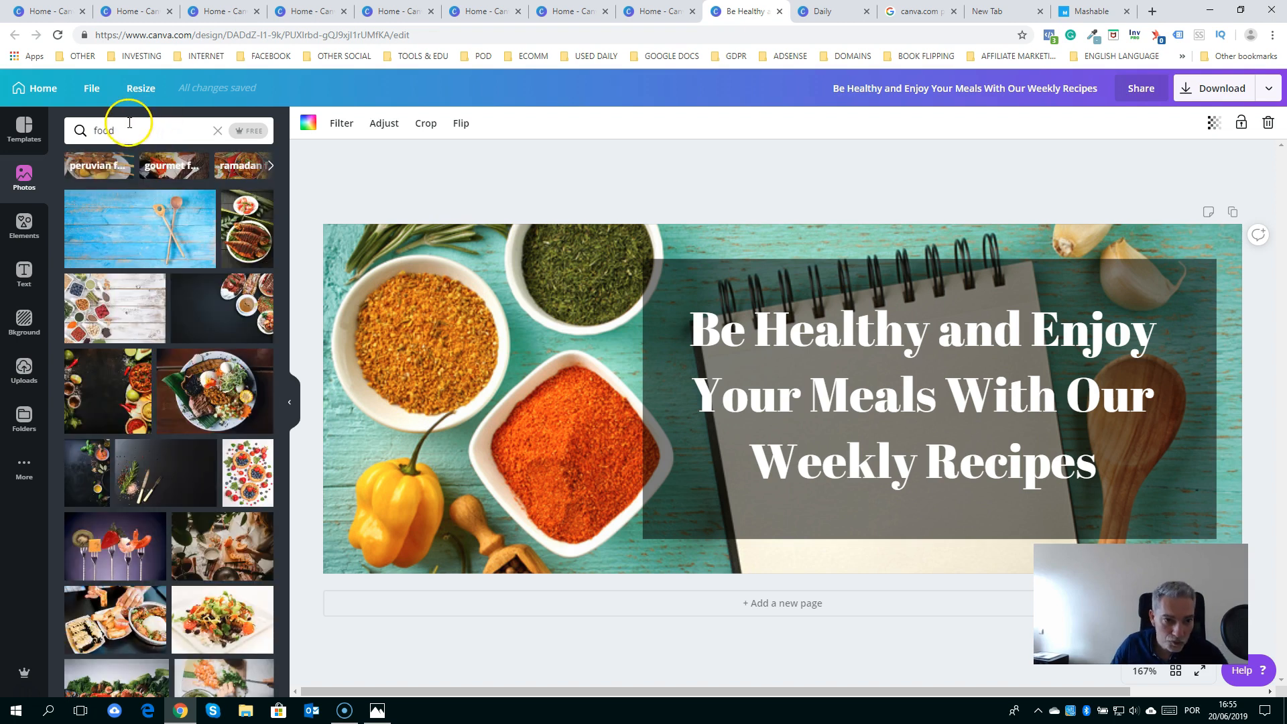
left_click(248, 131)
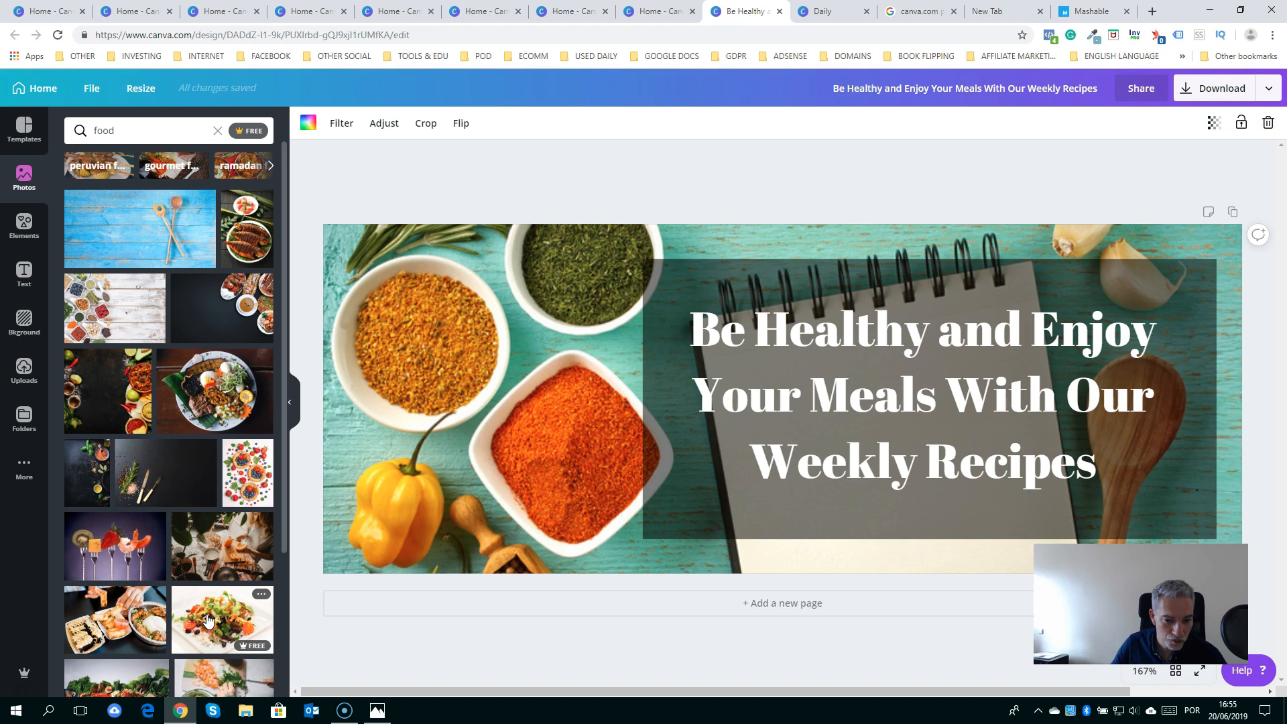
Look through the element categories, including grids, charts, shapes, illustrations and icons, and the ready-made text styles
left_click(25, 225)
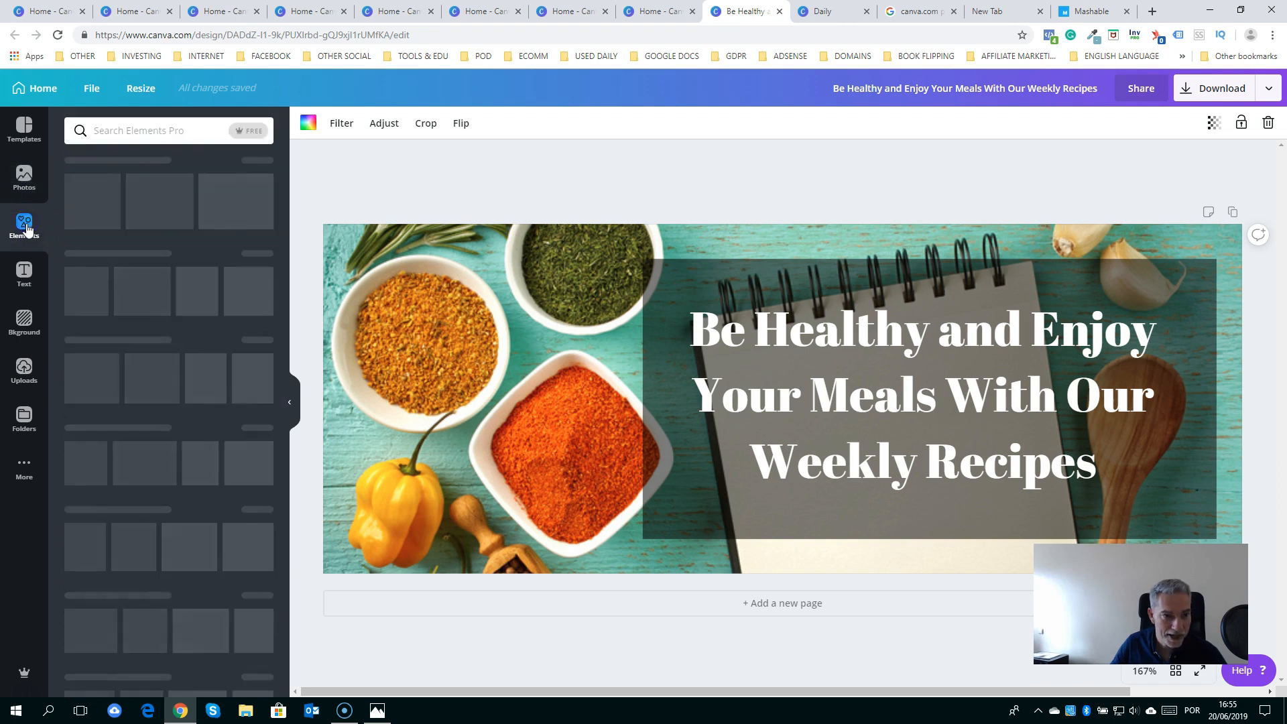
scroll(110, 226, "down", 2)
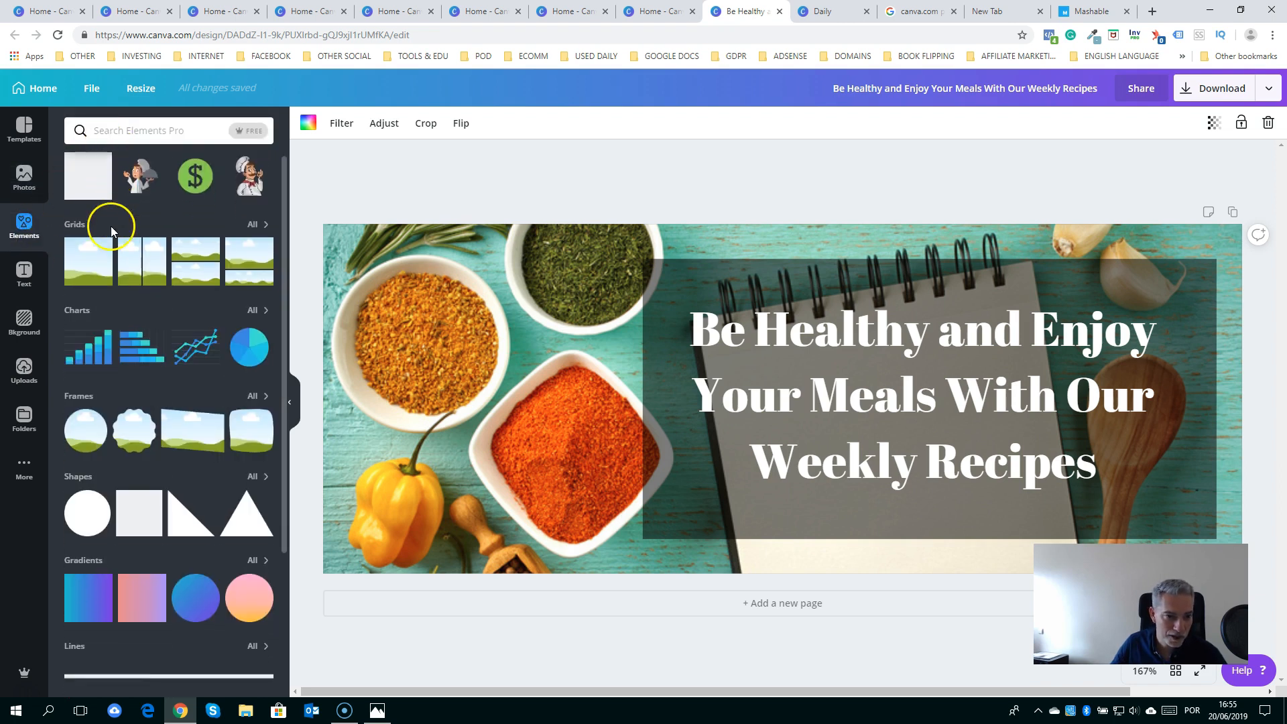
scroll(94, 232, "up", 1)
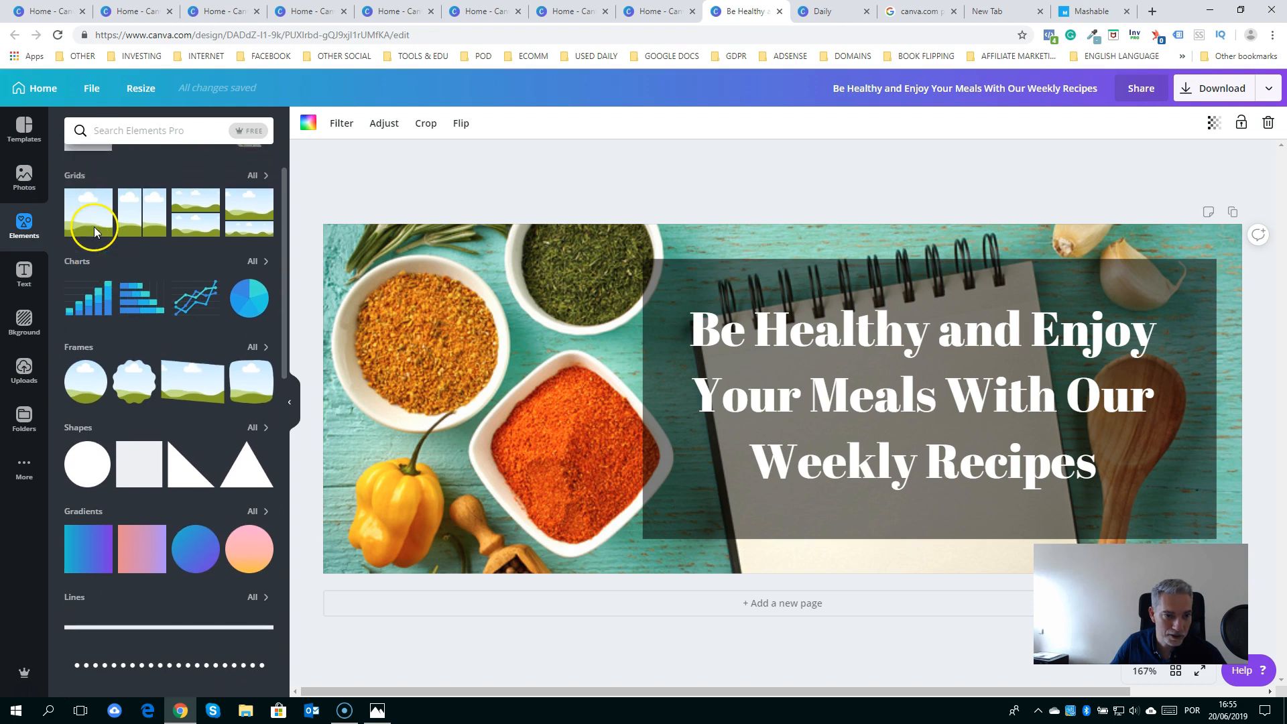
scroll(108, 348, "down", 2)
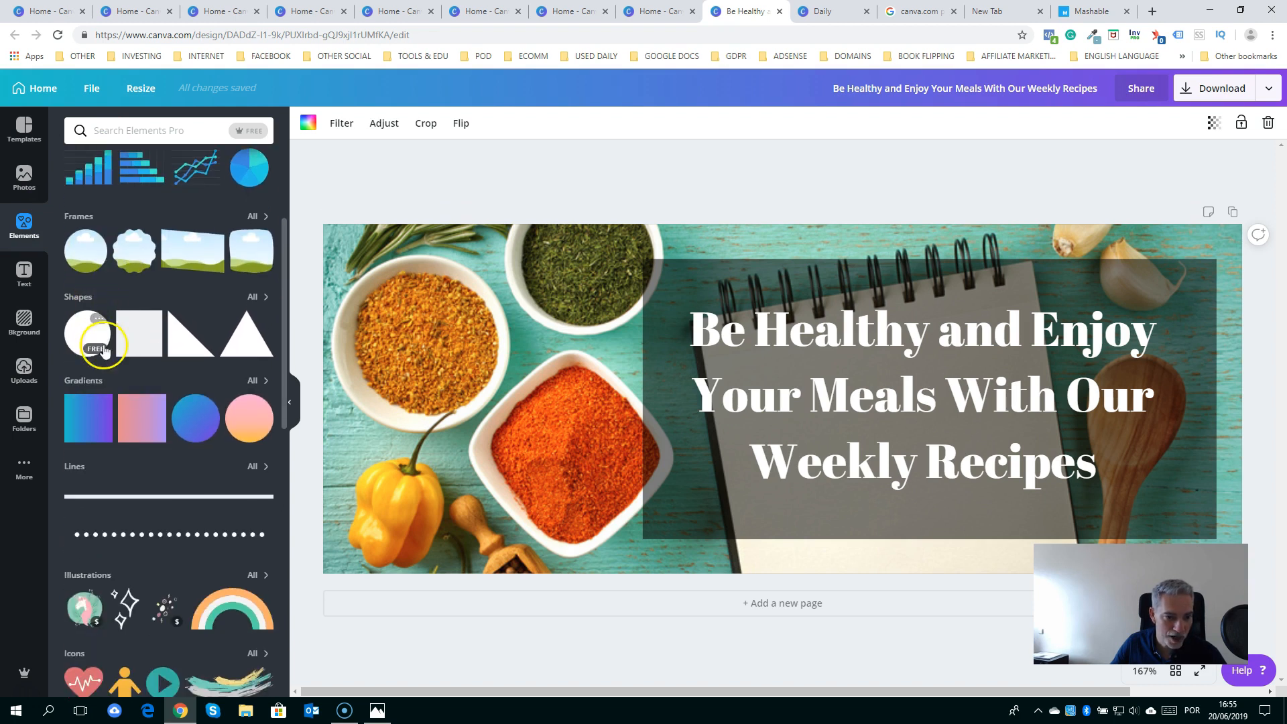
scroll(114, 402, "down", 3)
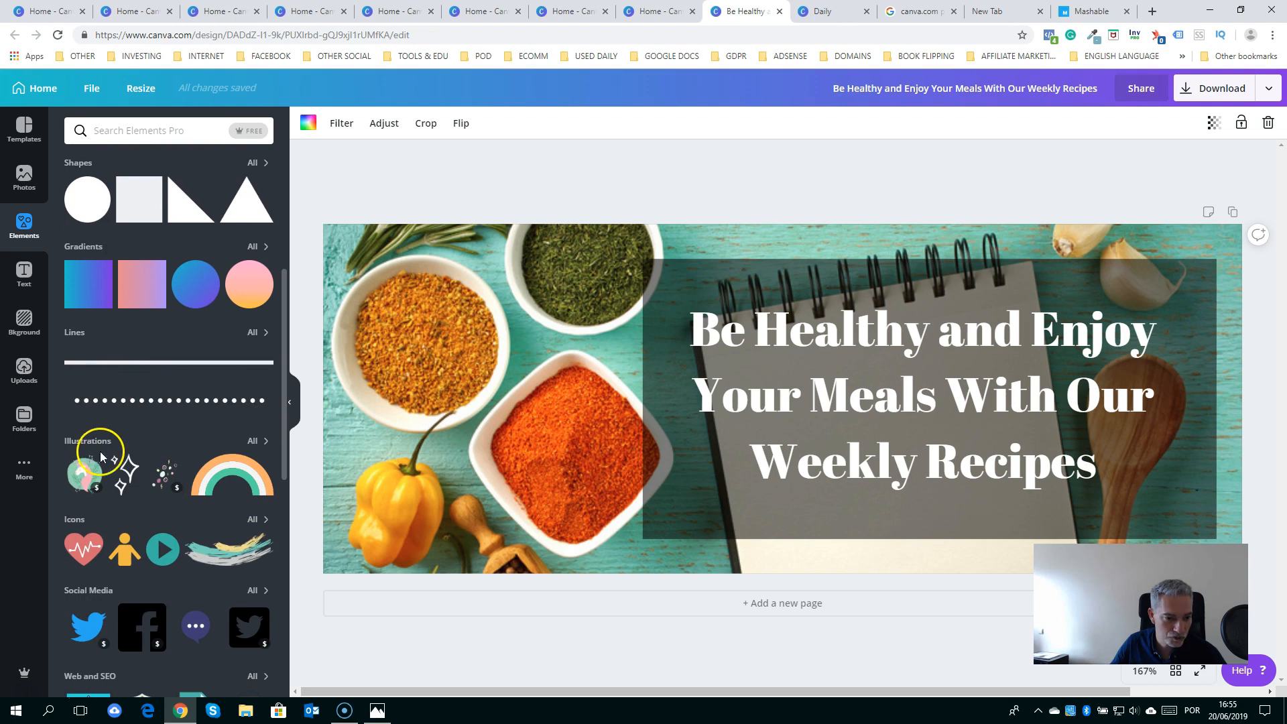
scroll(120, 446, "down", 6)
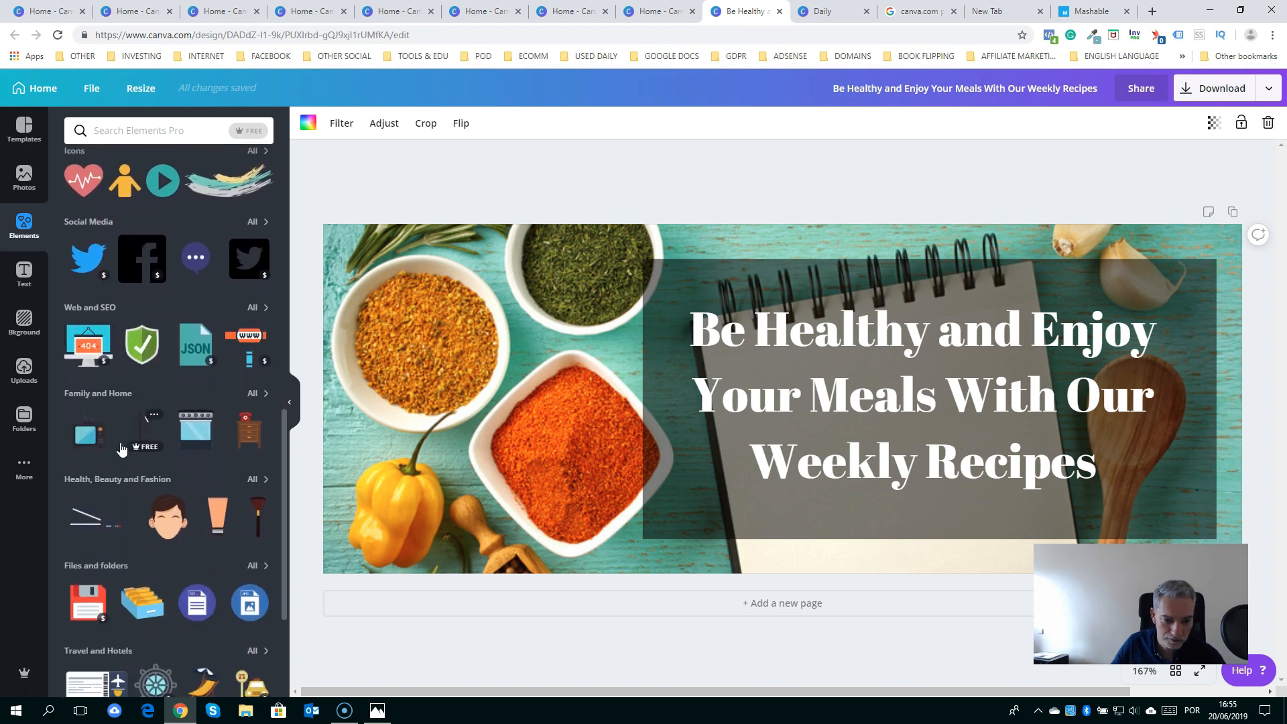
scroll(118, 432, "down", 4)
scroll(118, 432, "up", 2)
left_click(97, 337)
left_click(33, 275)
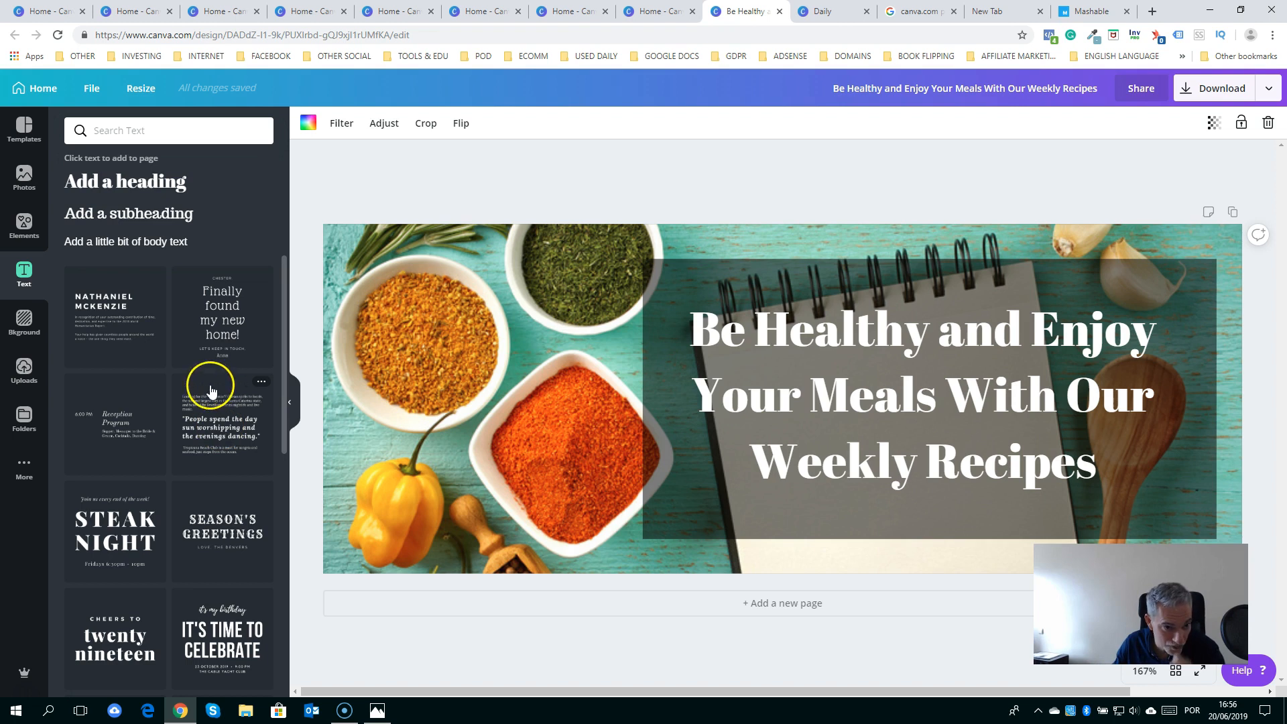
Delete the spices and notepad photo behind the heading, with the background library open for a replacement
left_click(24, 322)
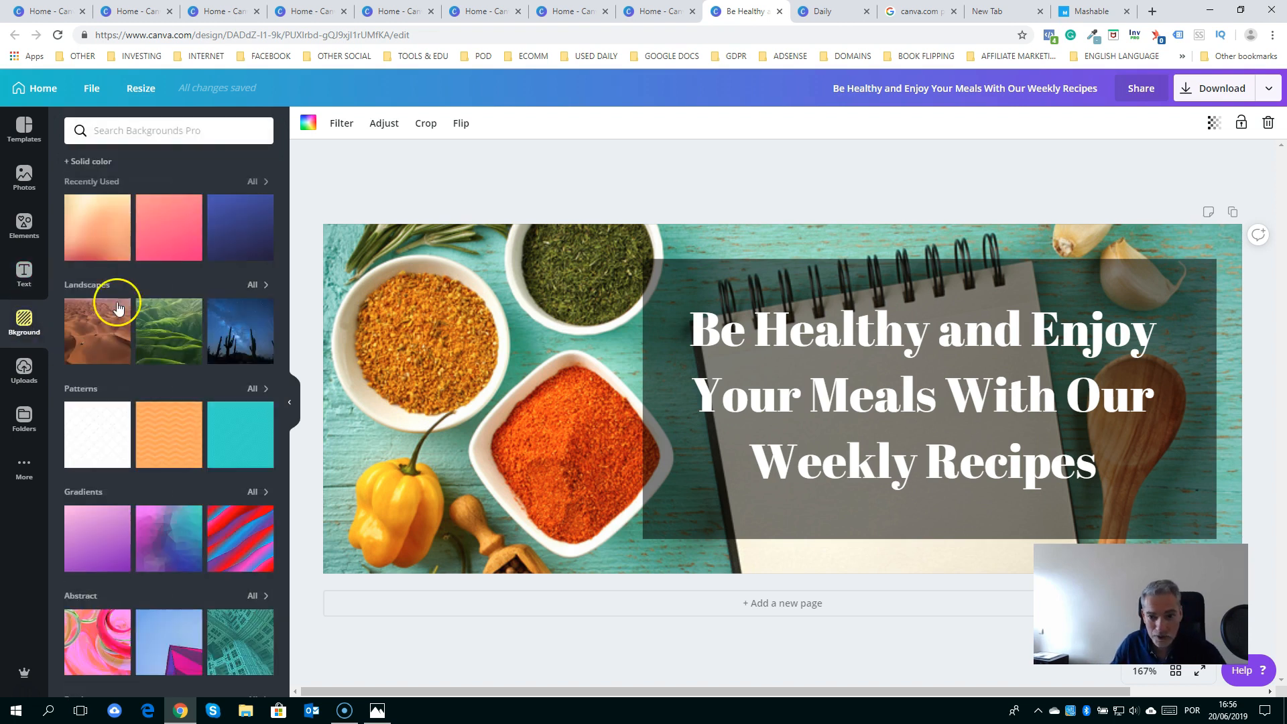
double_click(418, 242)
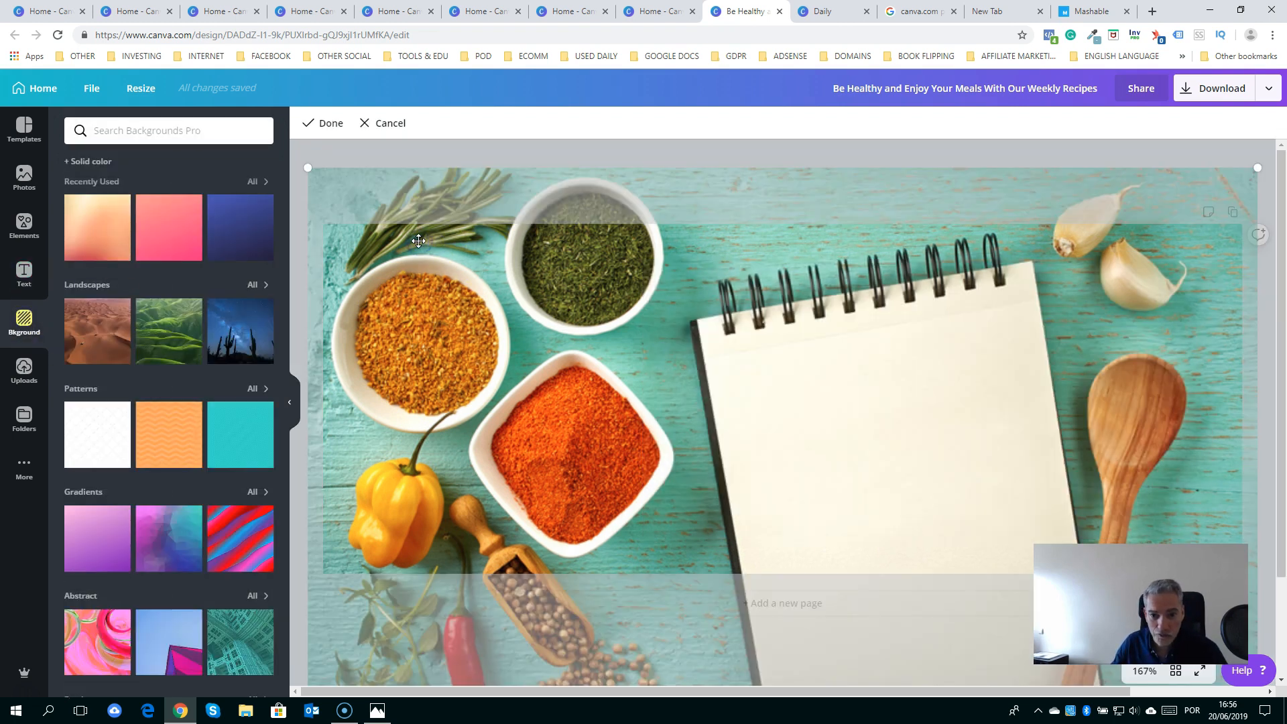
key("Delete")
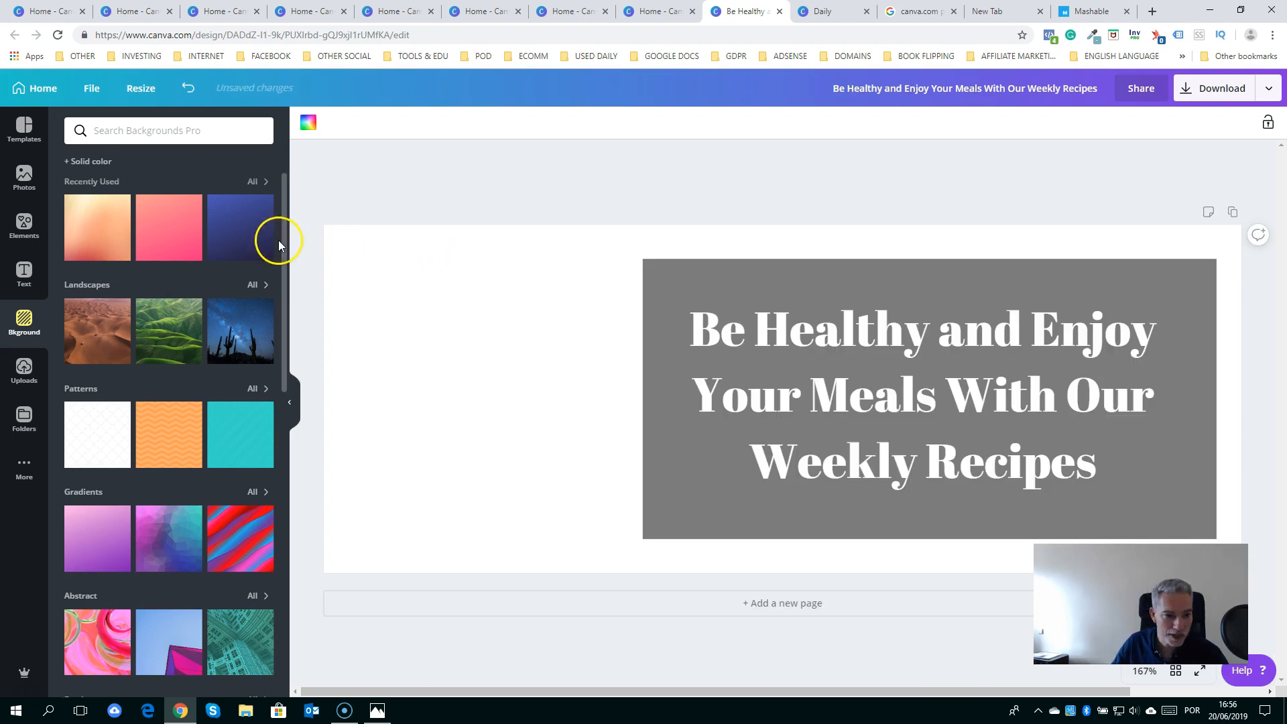
Try the recently used pink gradient and two coastline photos from the Landscapes category as the cover background
left_click(102, 236)
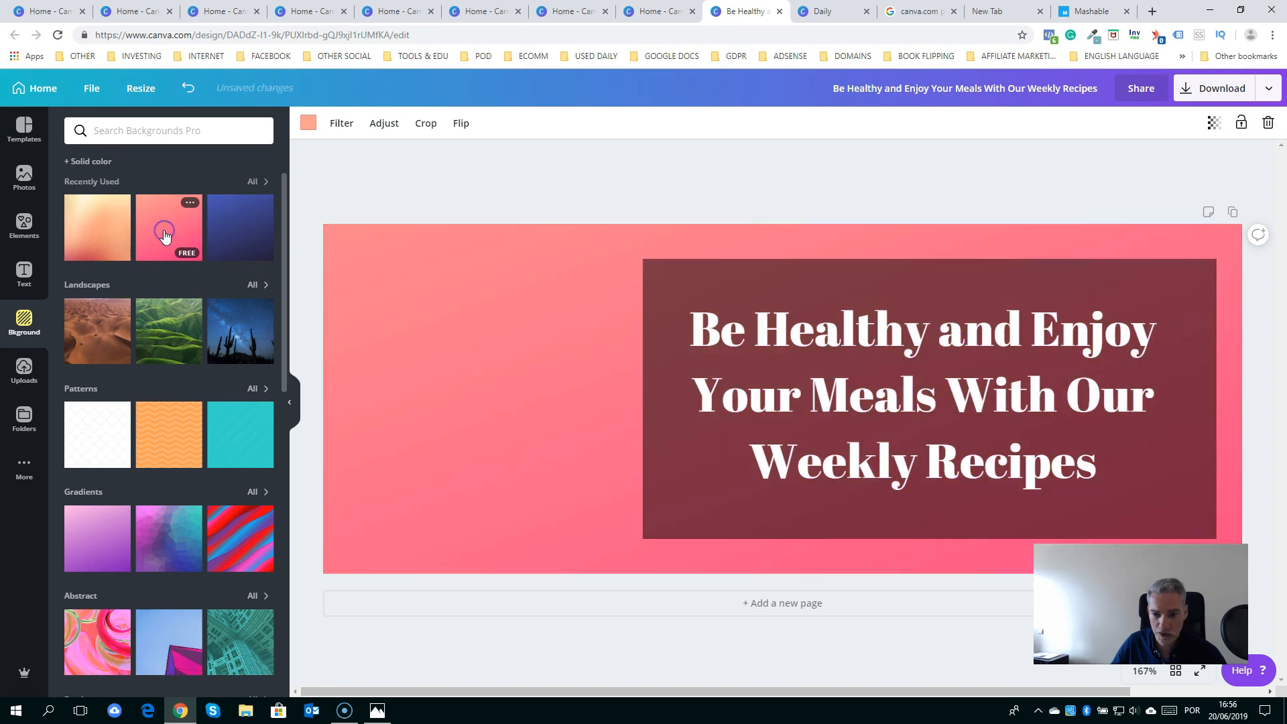
left_click(90, 285)
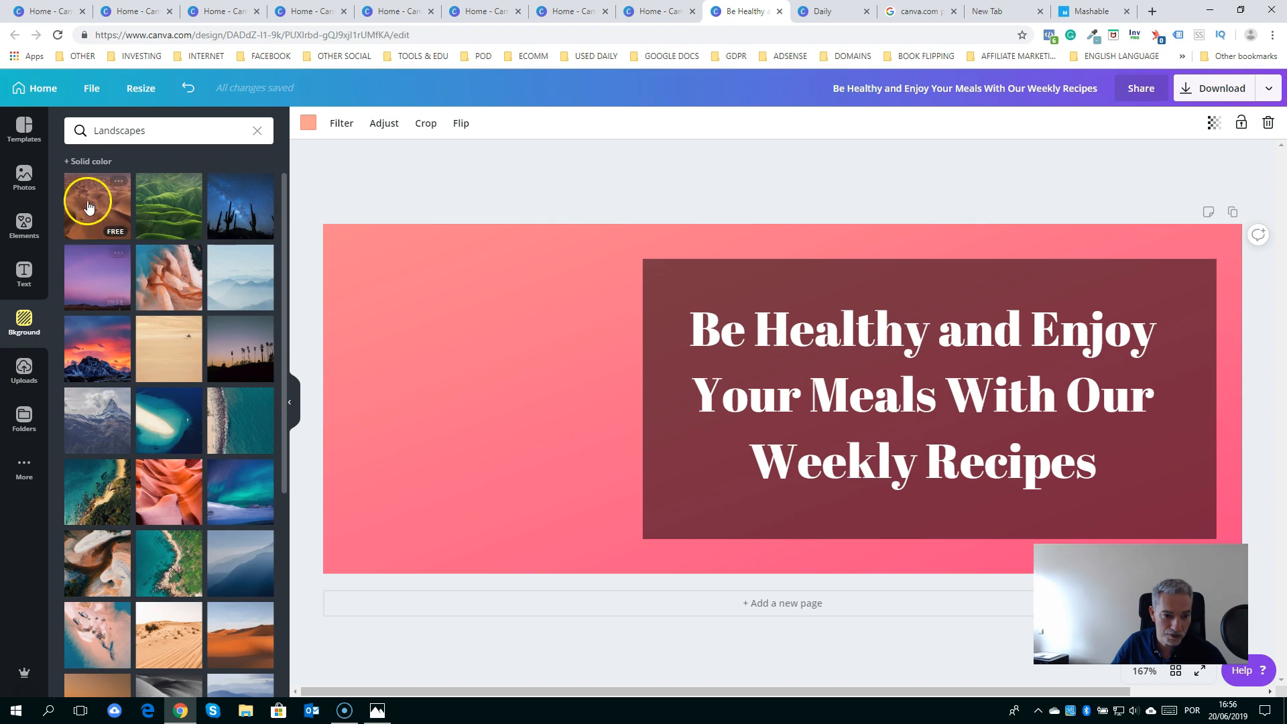
left_click(112, 480)
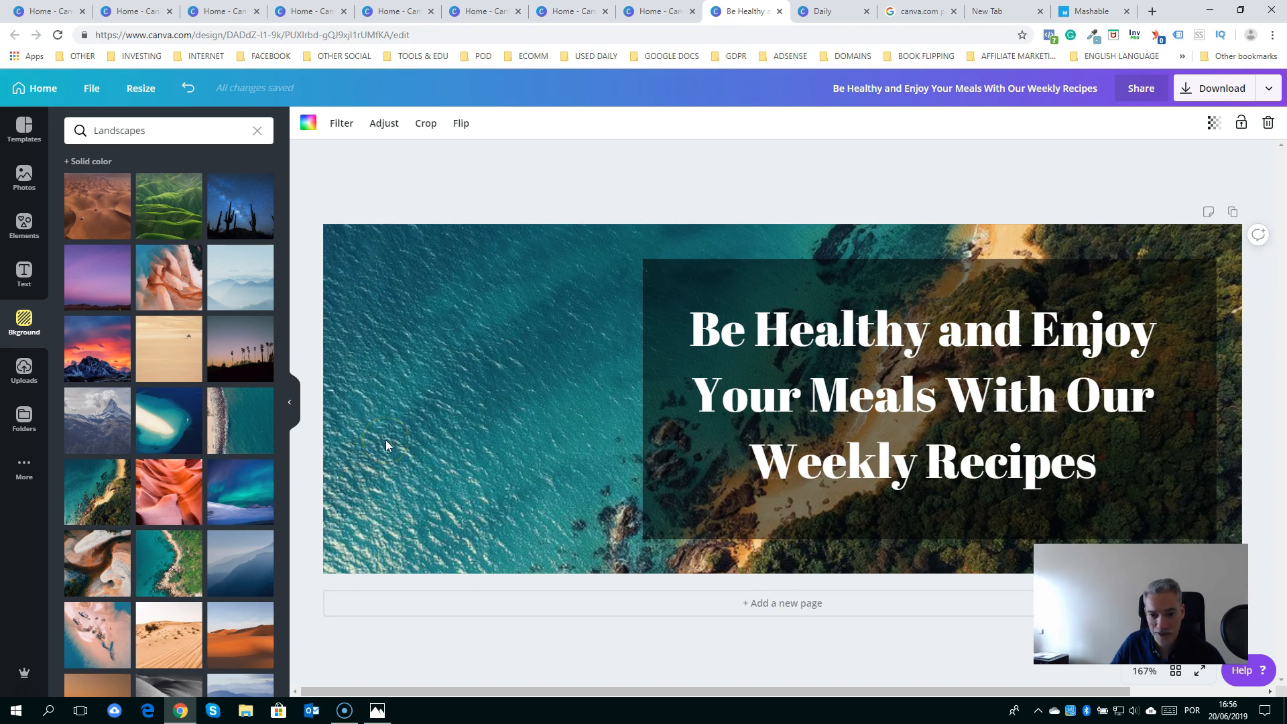
left_click(158, 564)
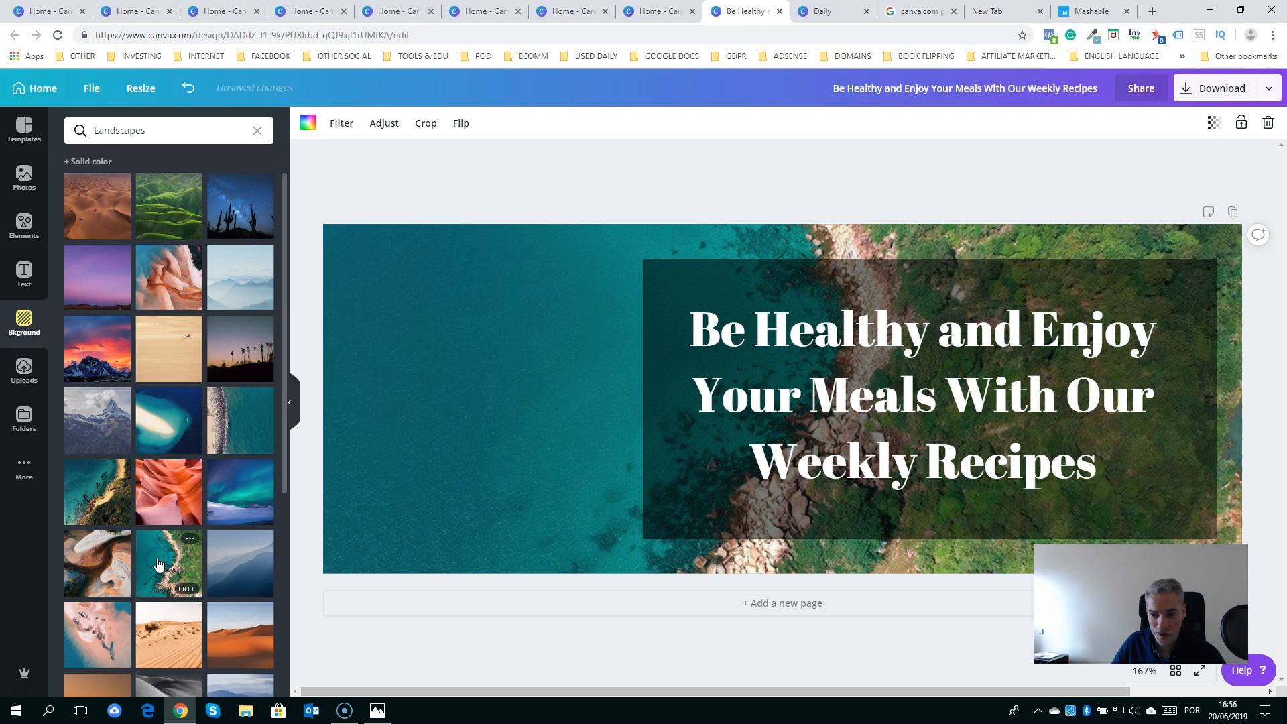
Try the blue-green aurora and the pink-purple swirl from the Landscapes category as the cover background
scroll(158, 550, "down", 4)
left_click(157, 497)
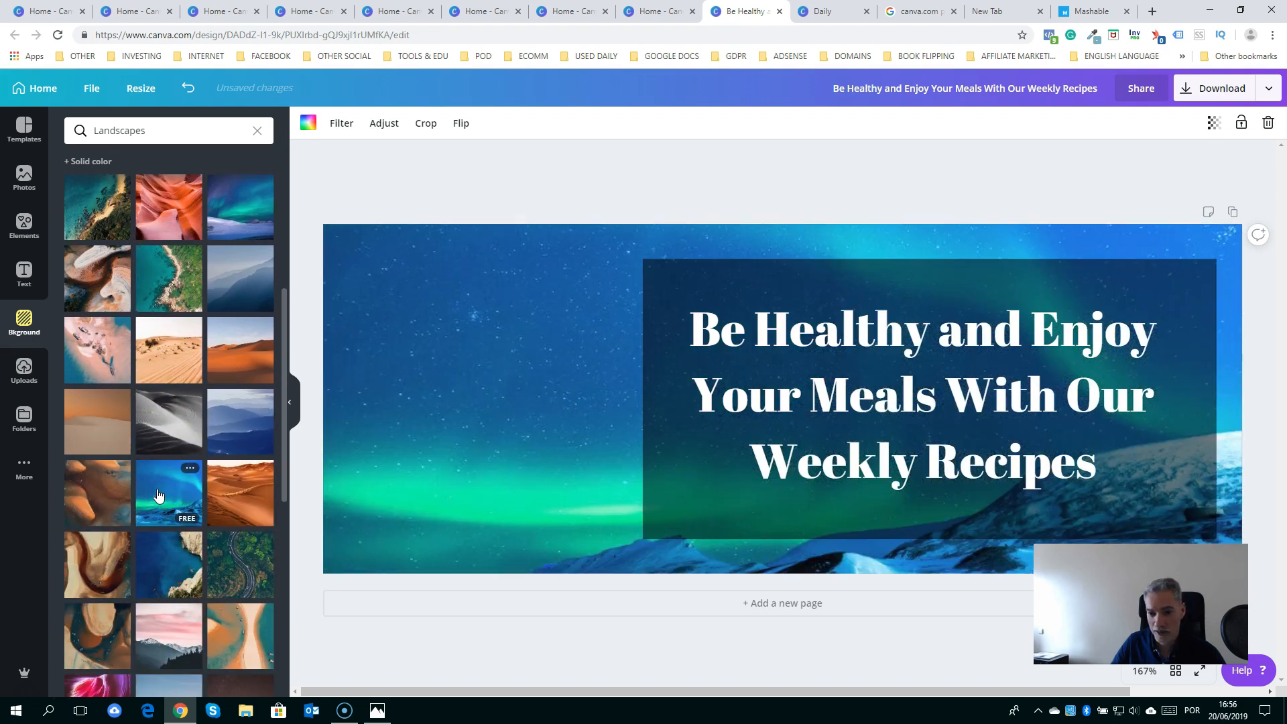
scroll(158, 496, "down", 3)
left_click(105, 487)
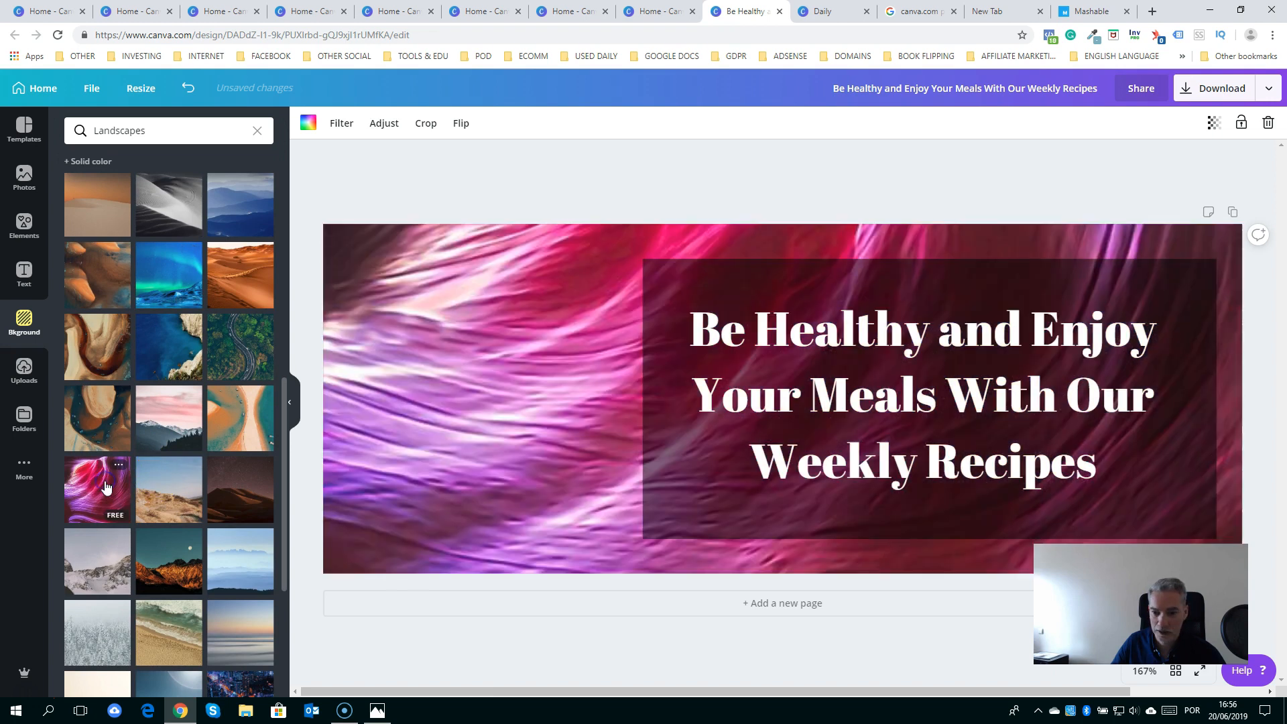
left_click(106, 487)
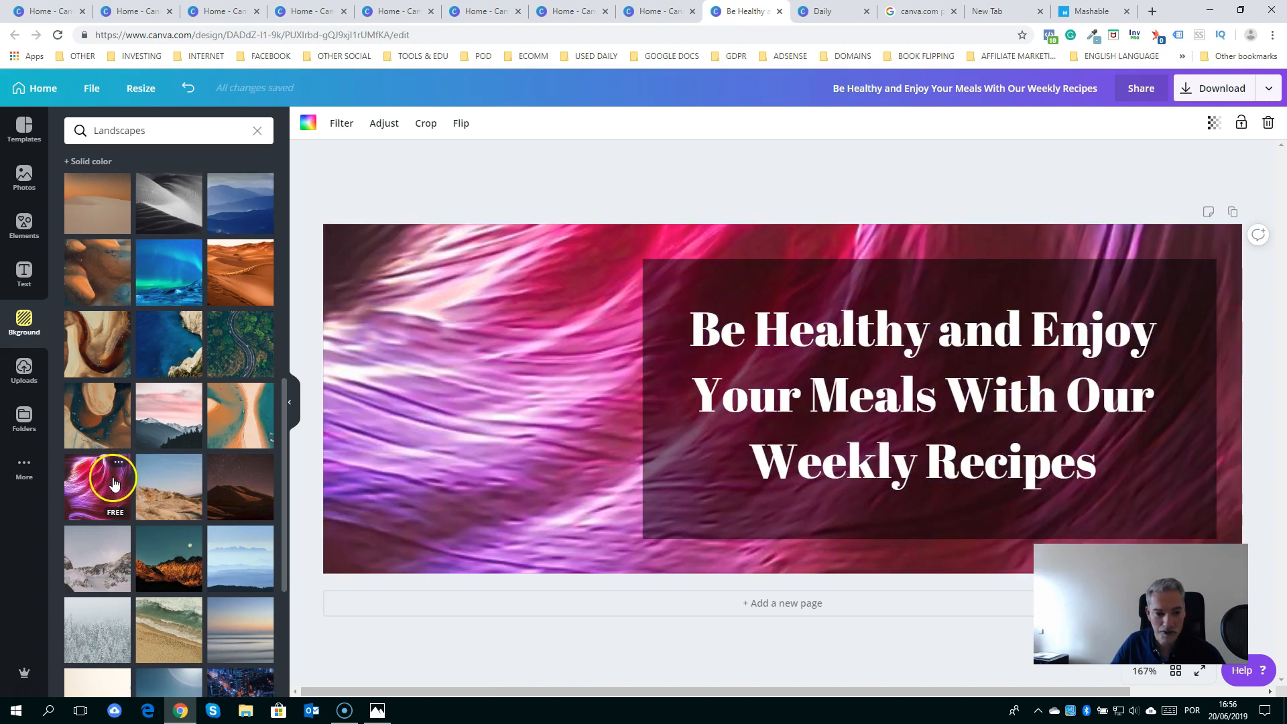
Apply the night city skyline from the Landscapes category as the cover background and browse further landscape options
scroll(106, 483, "down", 4)
left_click(243, 464)
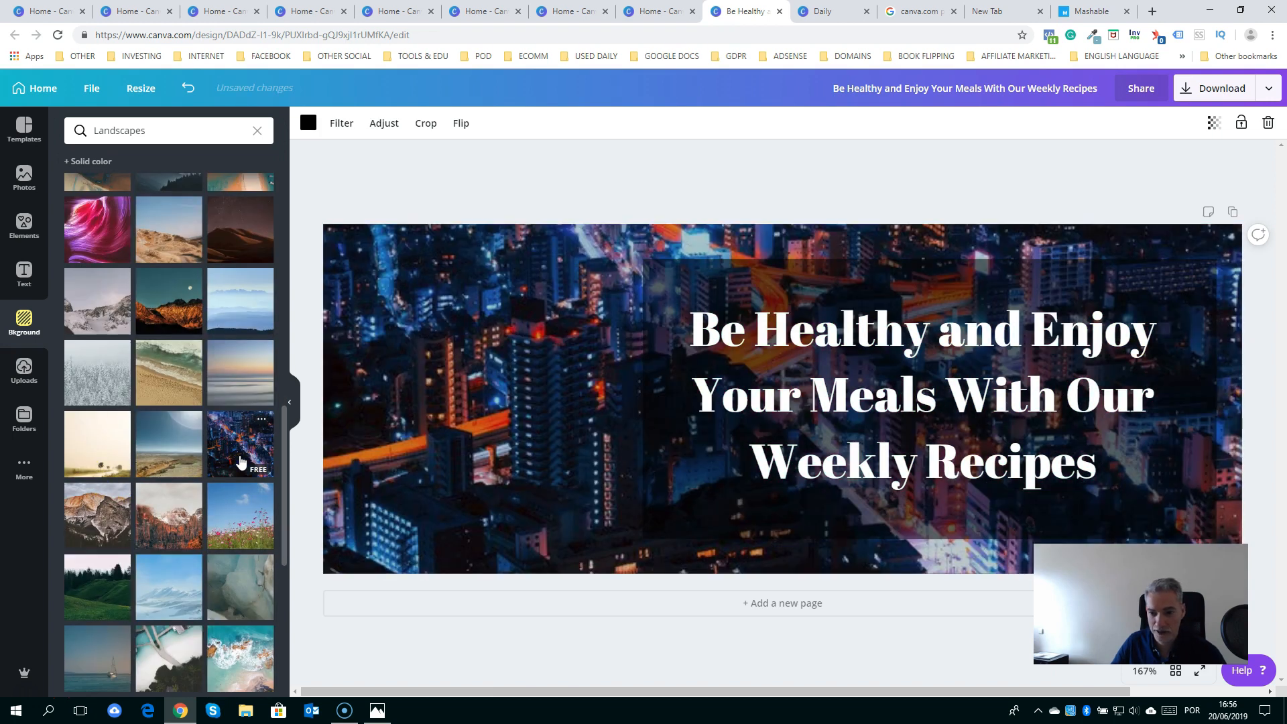
scroll(241, 461, "down", 1)
scroll(241, 461, "down", 3)
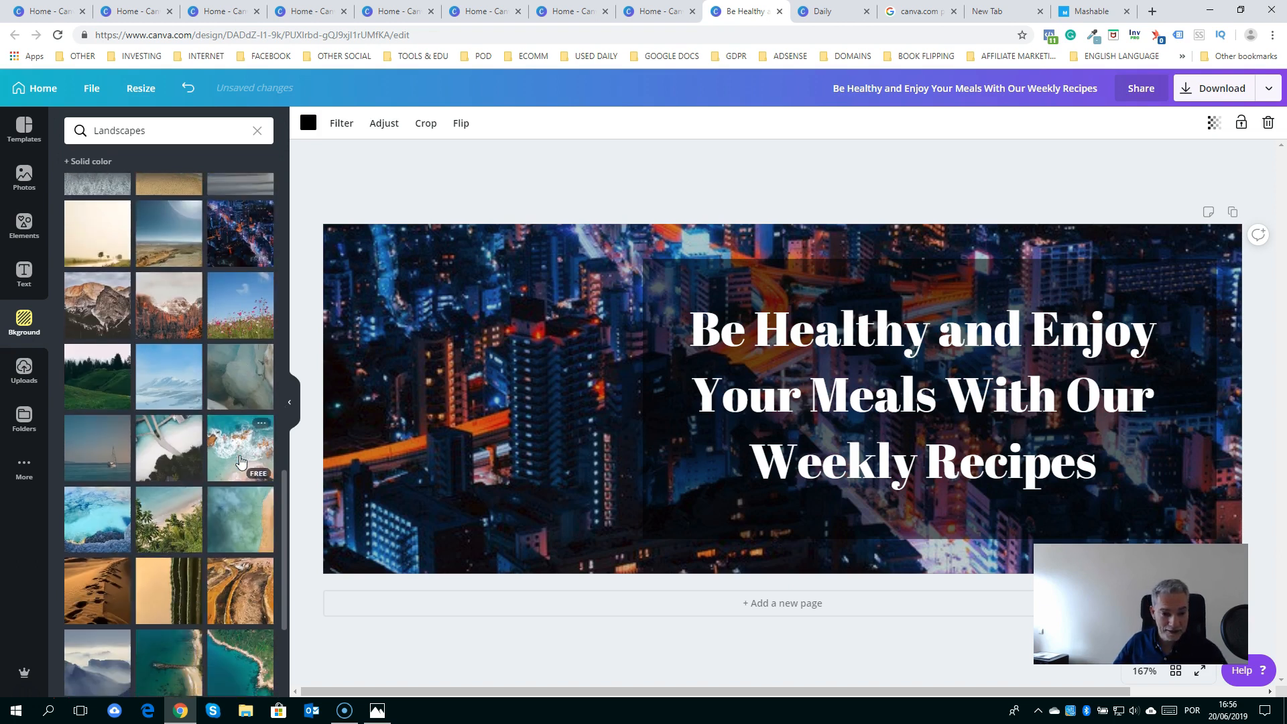
left_click(273, 438)
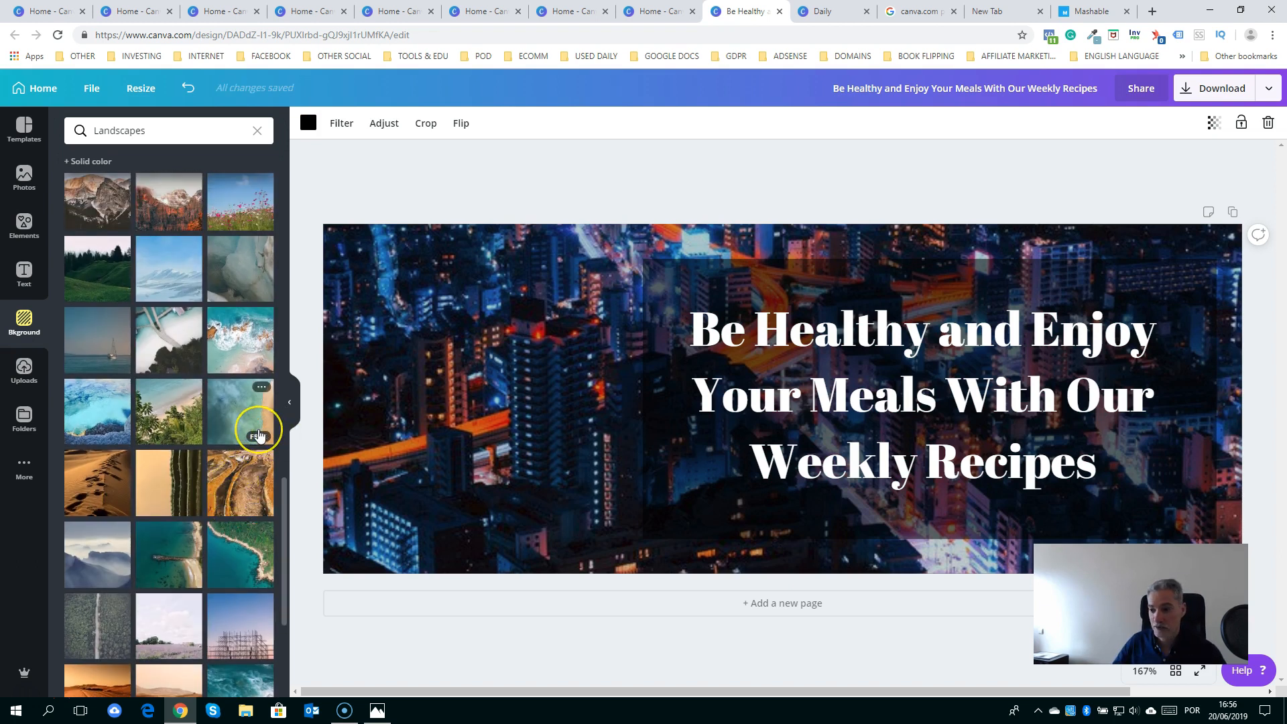